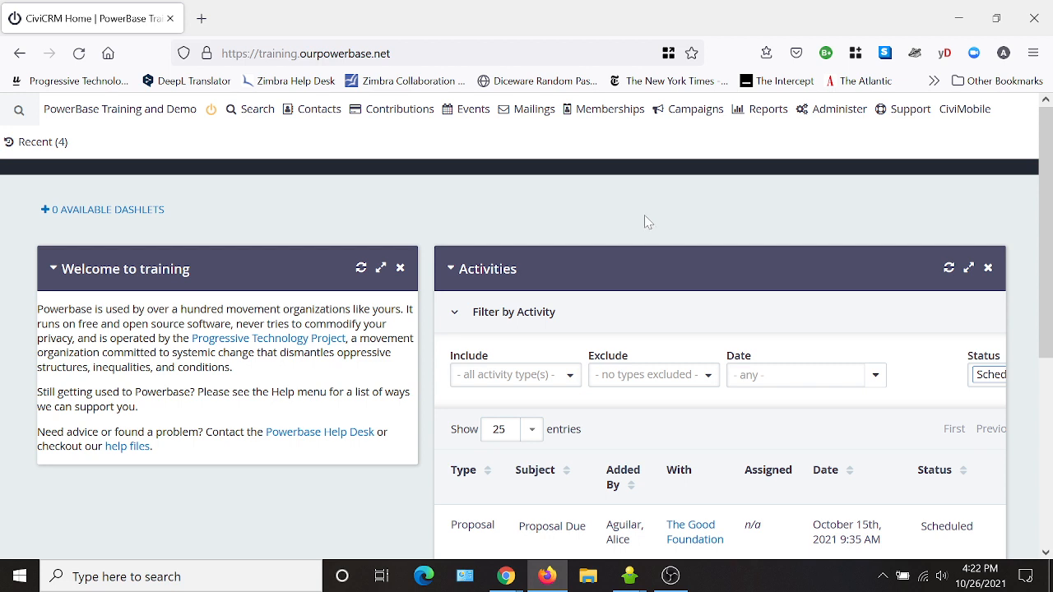
- Open the Contact Types admin list to see types like Foundation, Media Contact and School
left_click(320, 113)
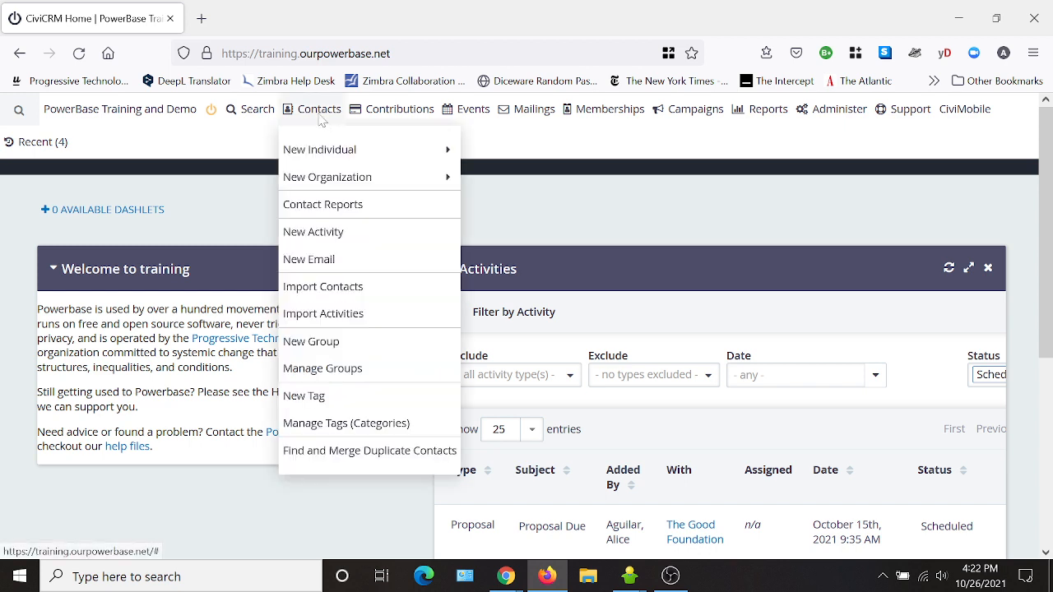
mouse_move(411, 177)
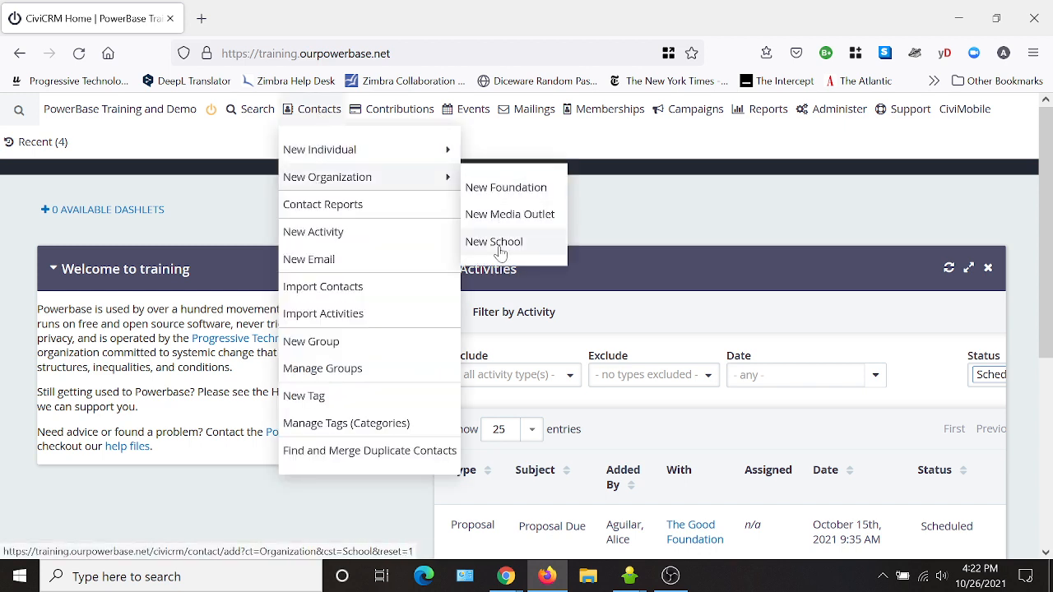
left_click(840, 111)
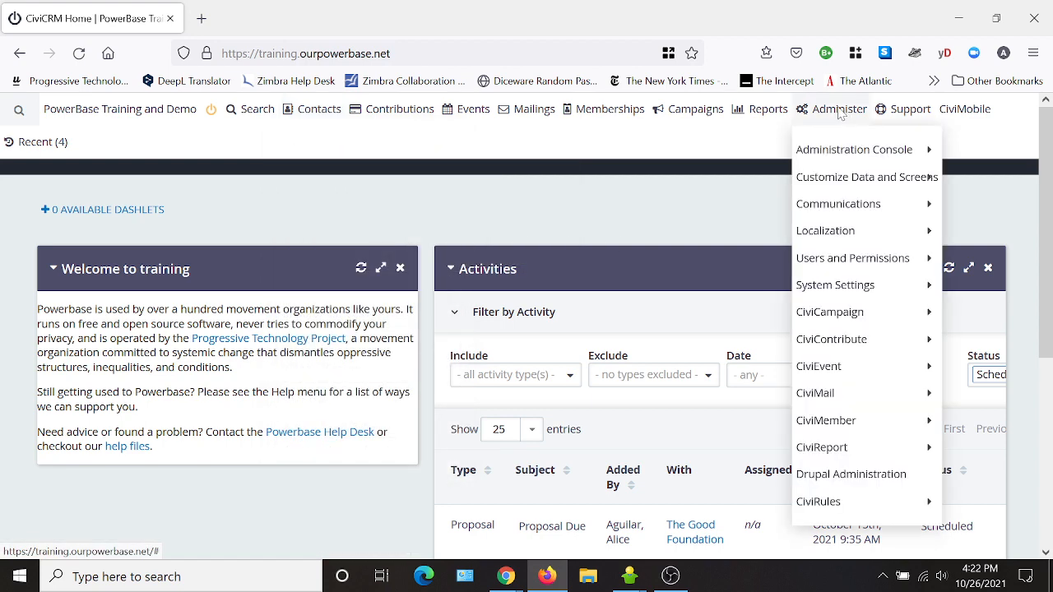
mouse_move(855, 180)
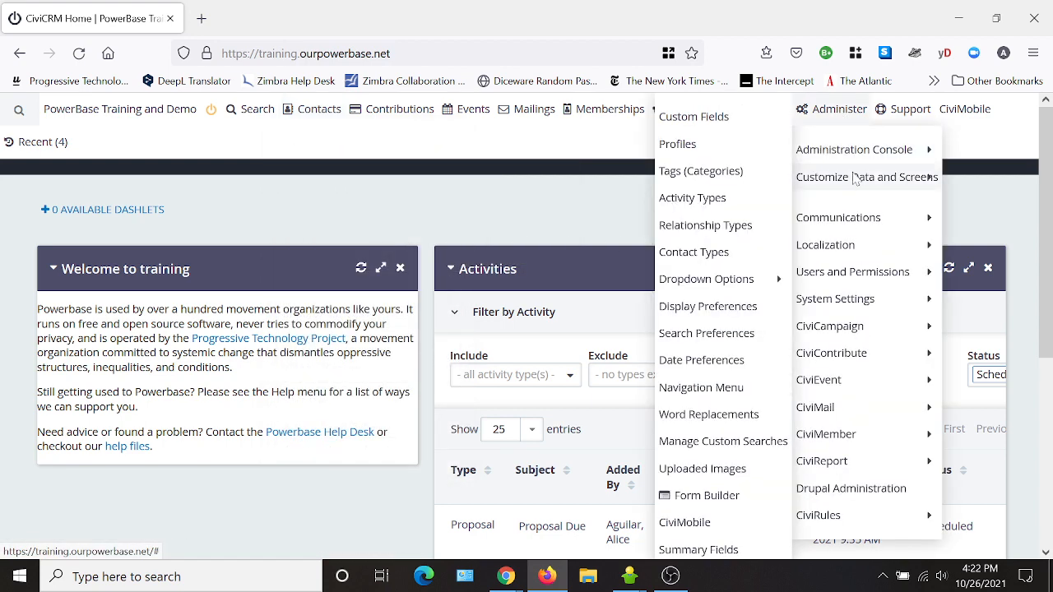
left_click(693, 255)
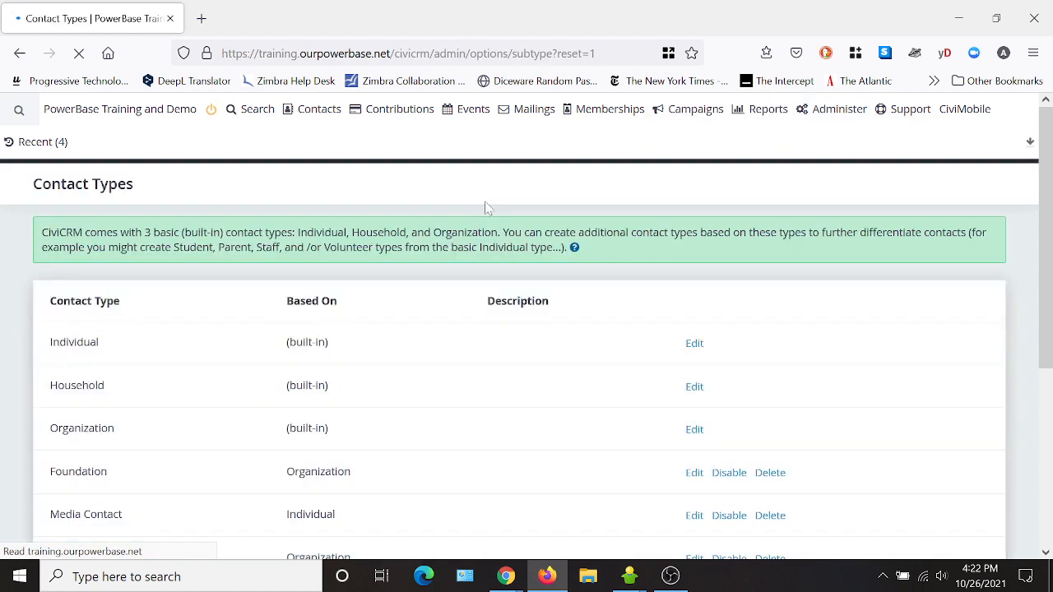
scroll(235, 371, "down", 2)
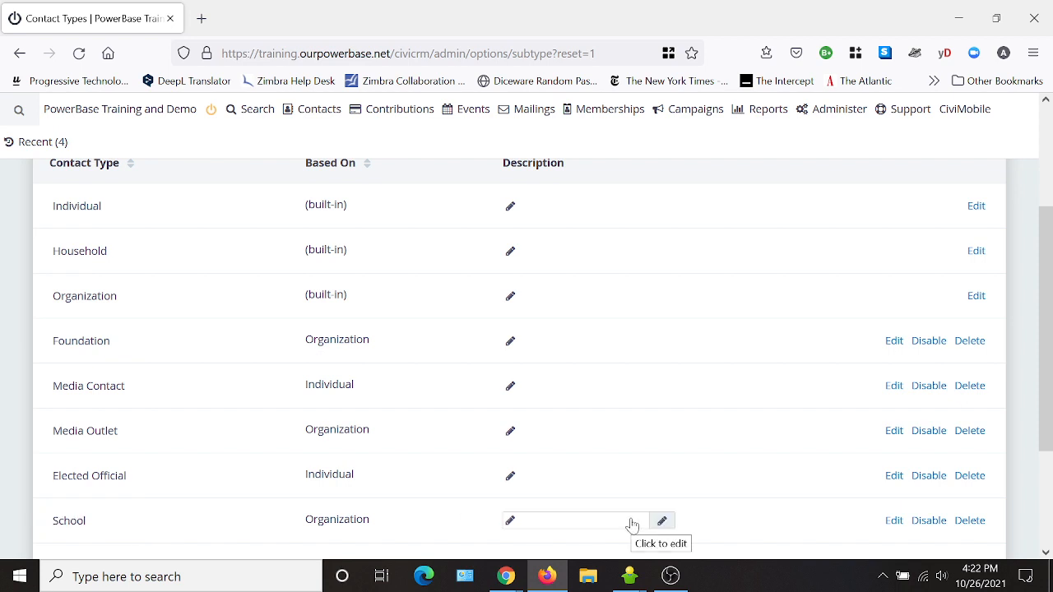
- Open the School Info custom field set to see its School Type select field
left_click(838, 111)
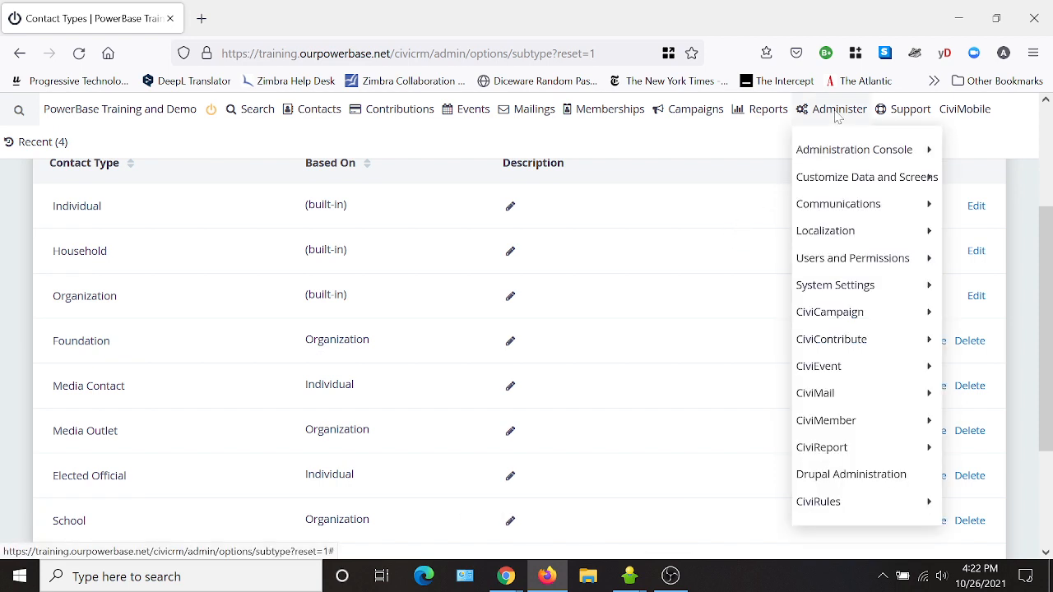
mouse_move(852, 187)
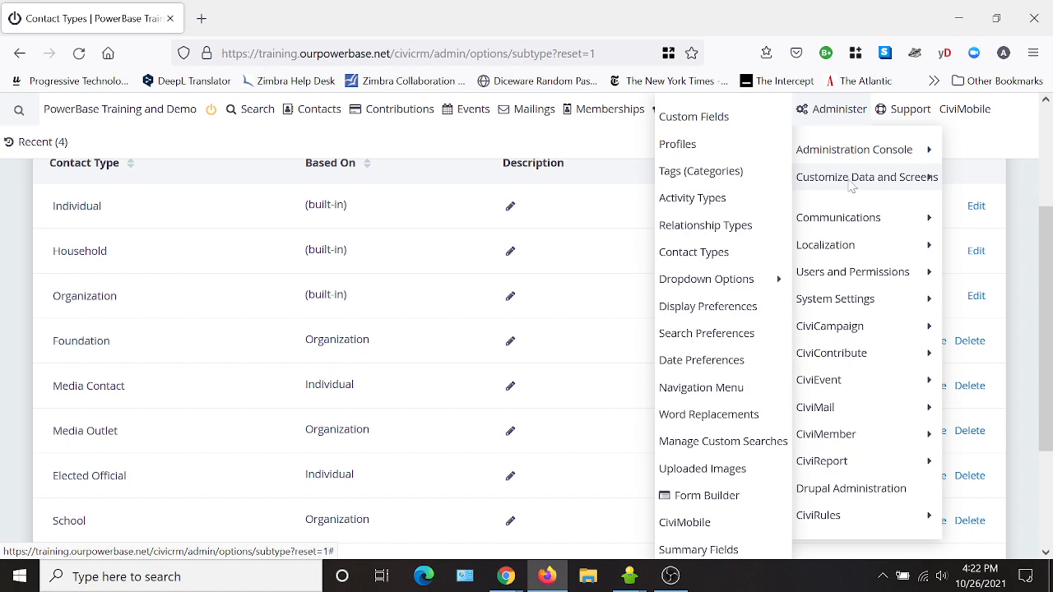
left_click(709, 120)
mouse_move(695, 121)
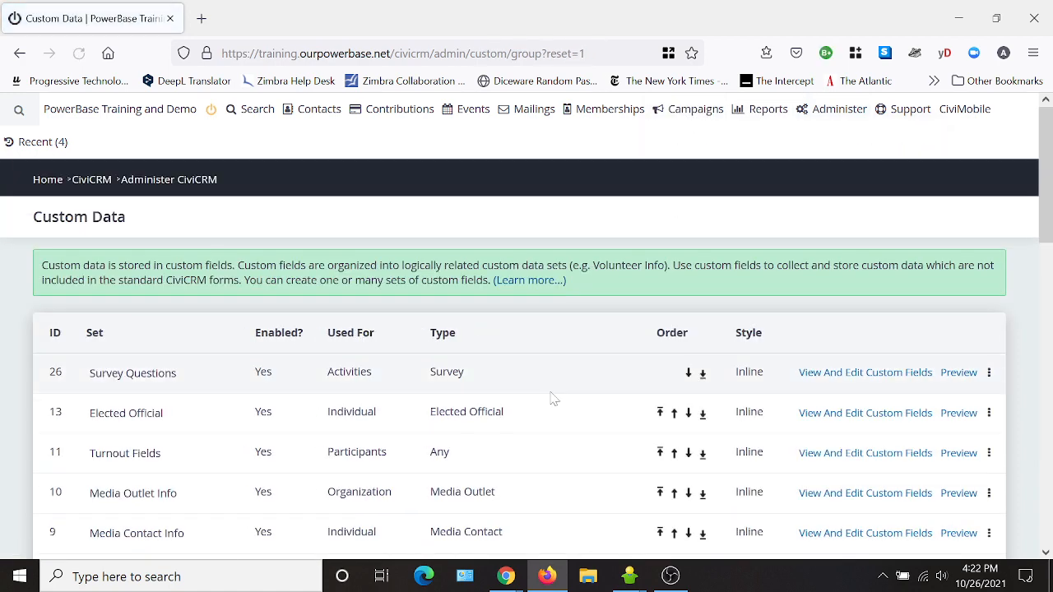
scroll(494, 362, "down", 5)
scroll(131, 369, "down", 4)
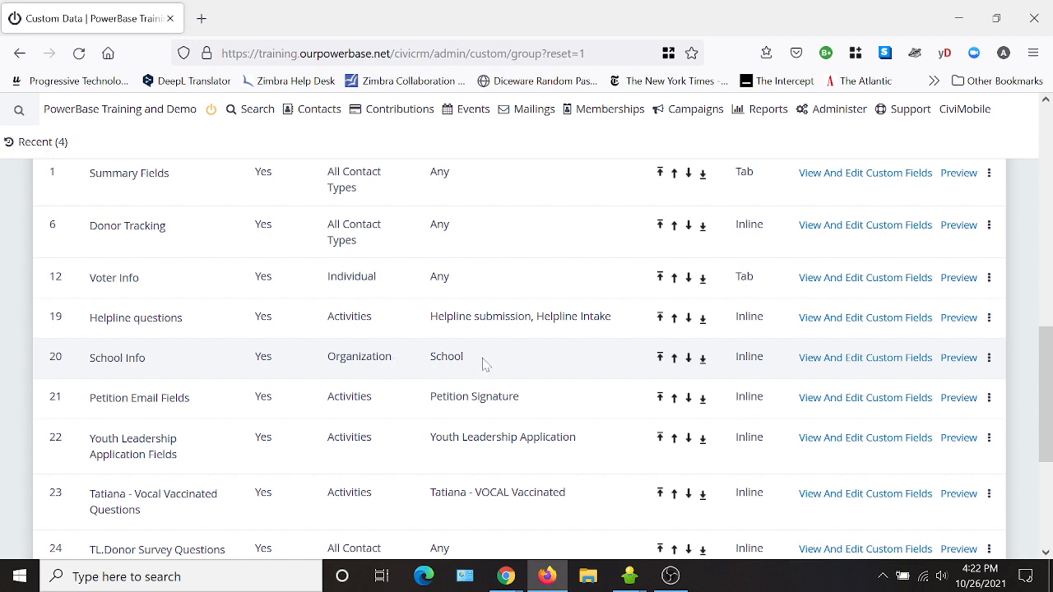
left_click(821, 361)
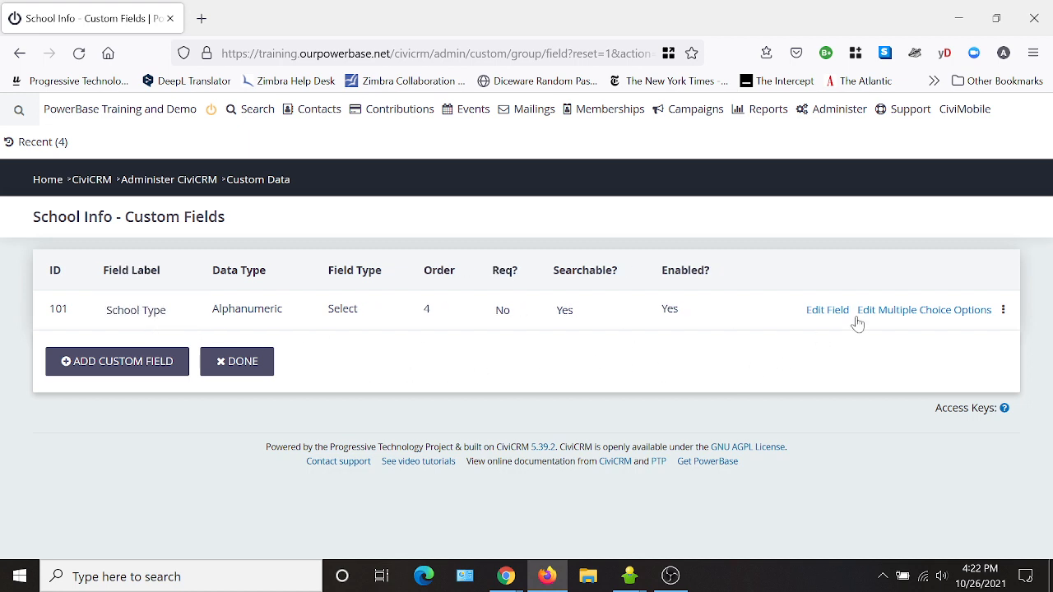
left_click(900, 321)
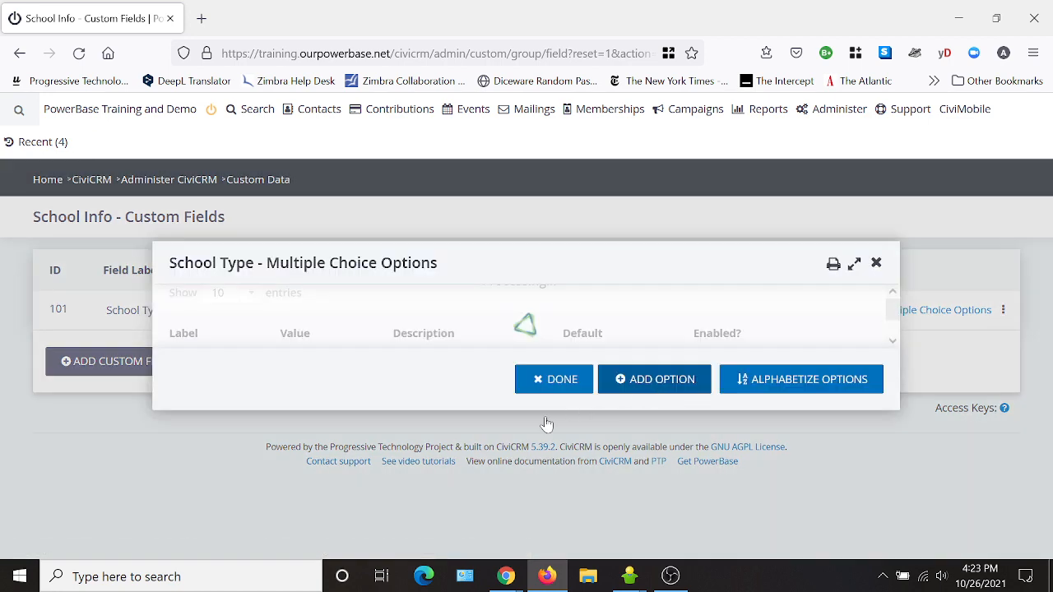
scroll(324, 387, "down", 3)
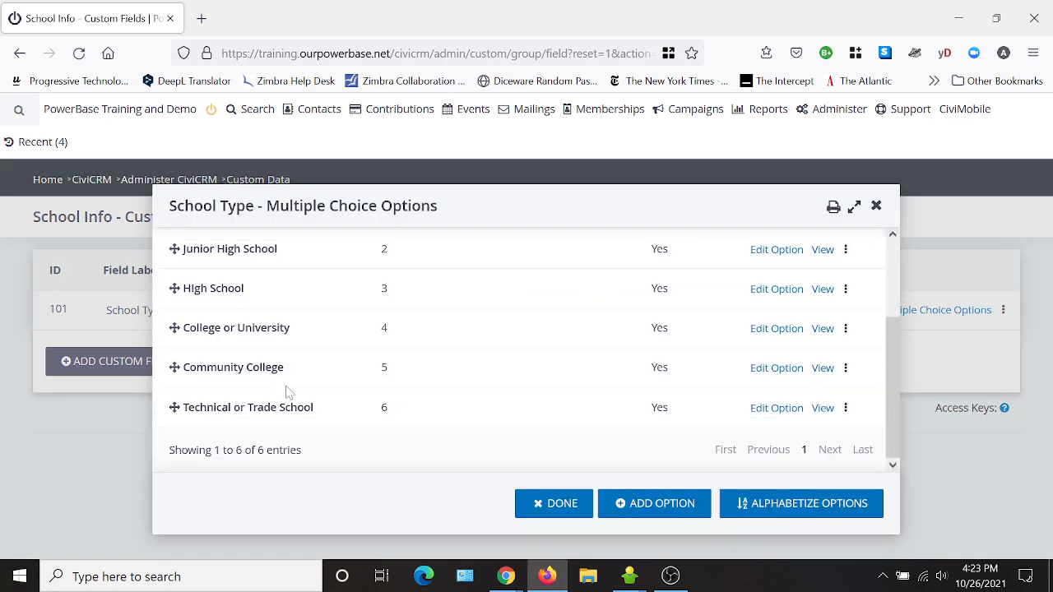
scroll(326, 398, "up", 3)
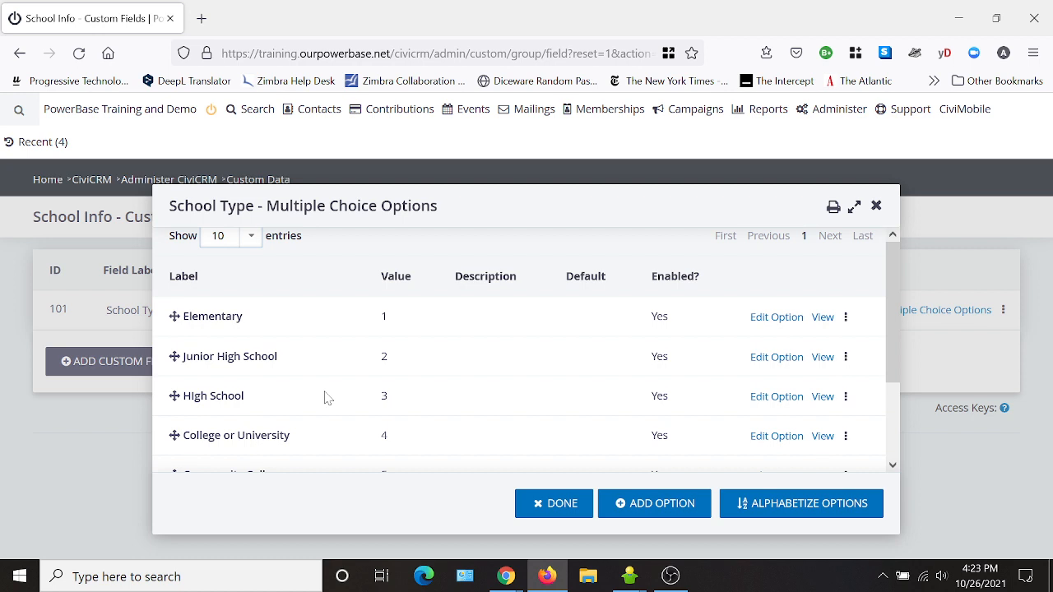
left_click(876, 206)
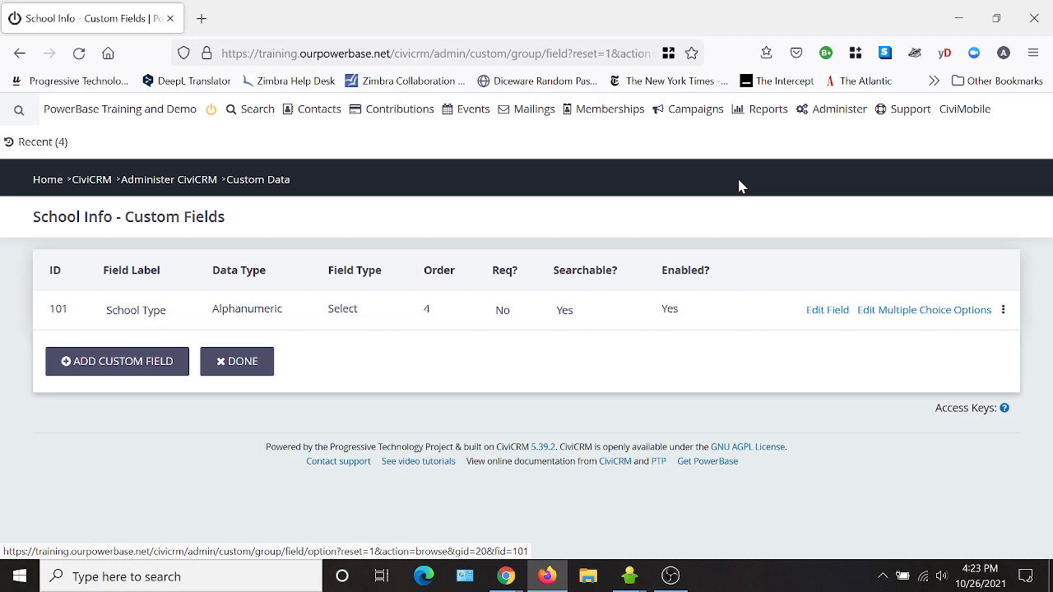
mouse_move(839, 113)
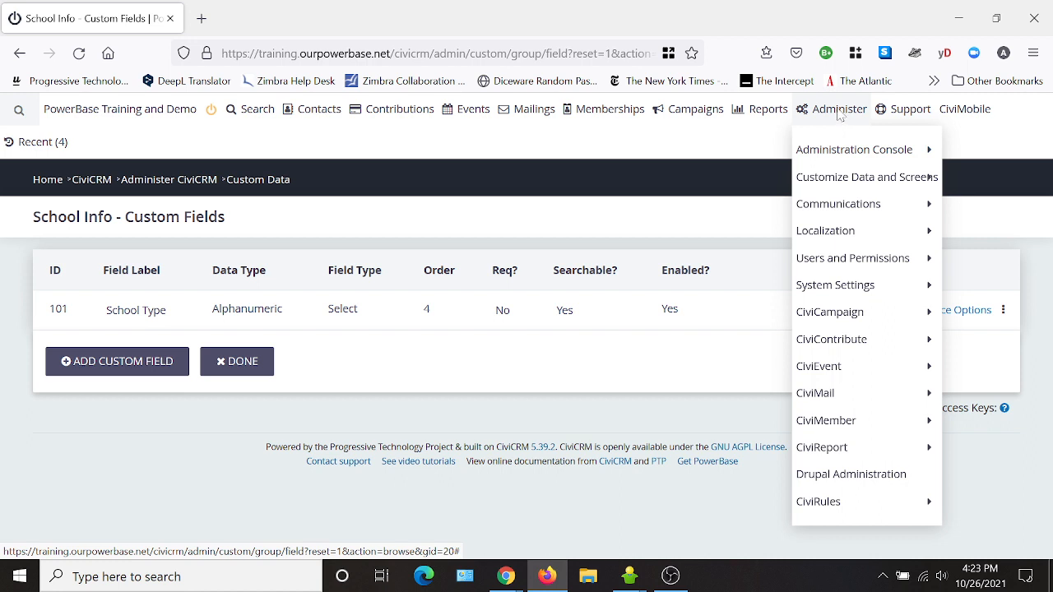
- Open Activity Types and scroll down to the Youth Leadership Application entry
mouse_move(851, 182)
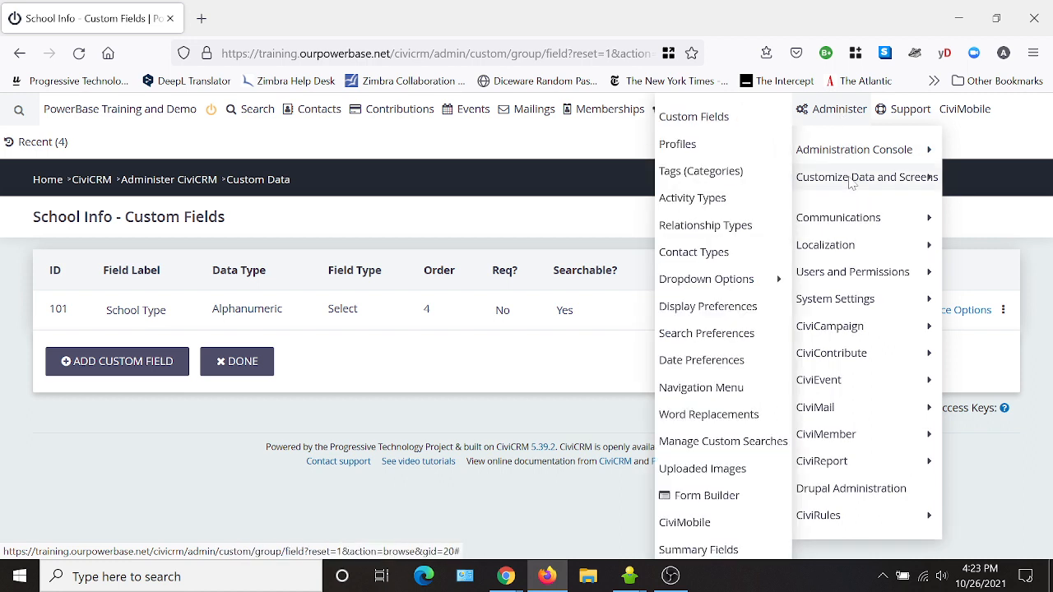
left_click(712, 200)
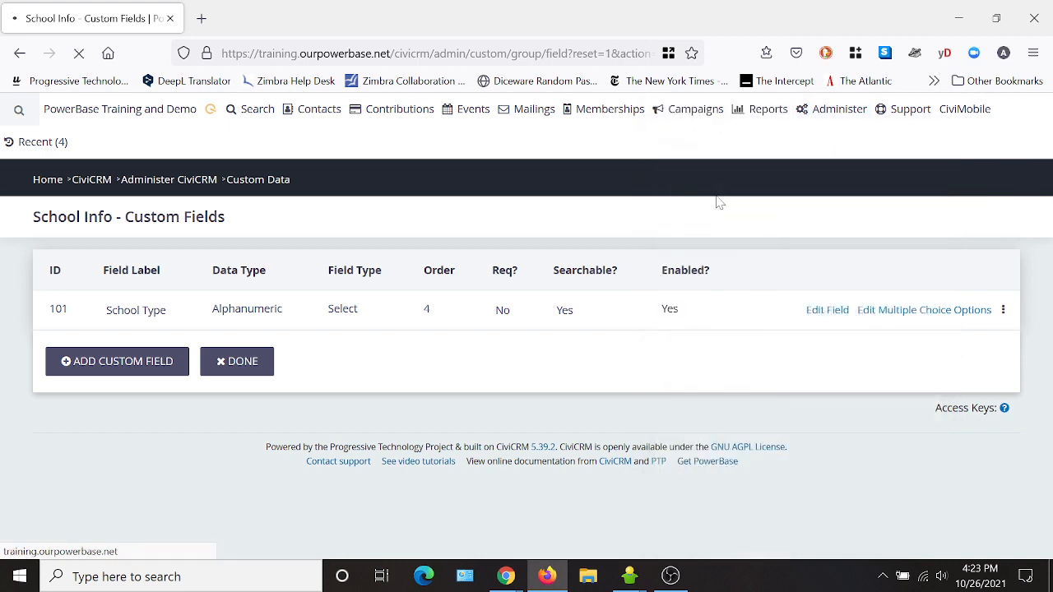
scroll(287, 342, "down", 3)
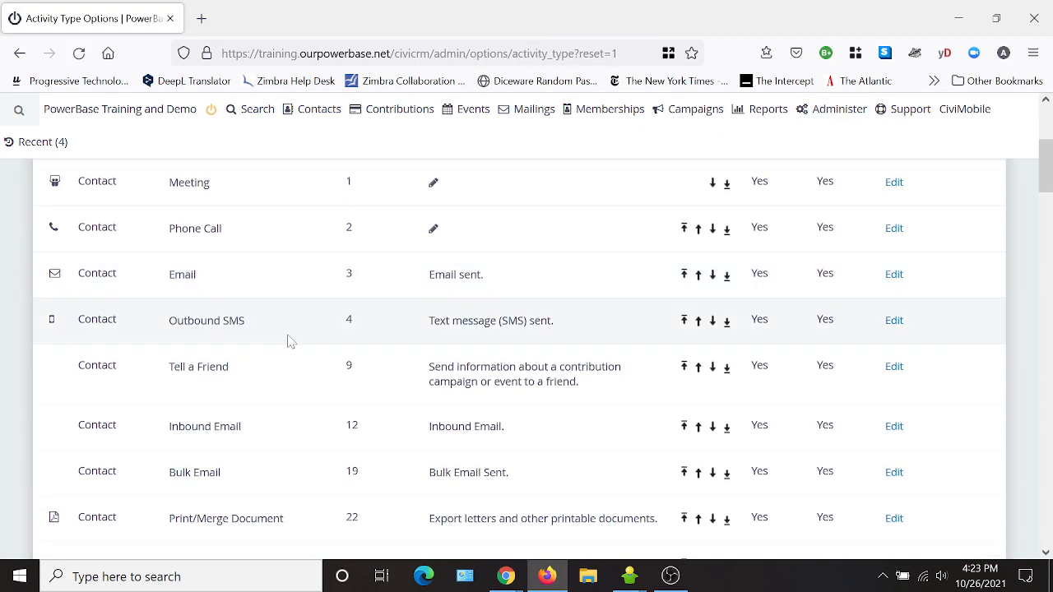
scroll(288, 341, "down", 10)
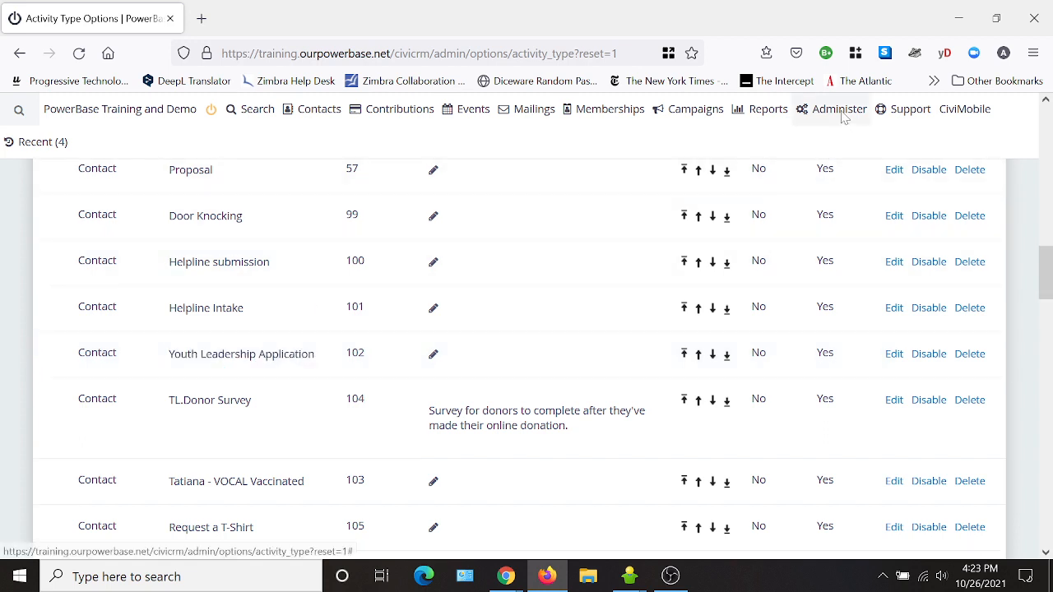
mouse_move(840, 115)
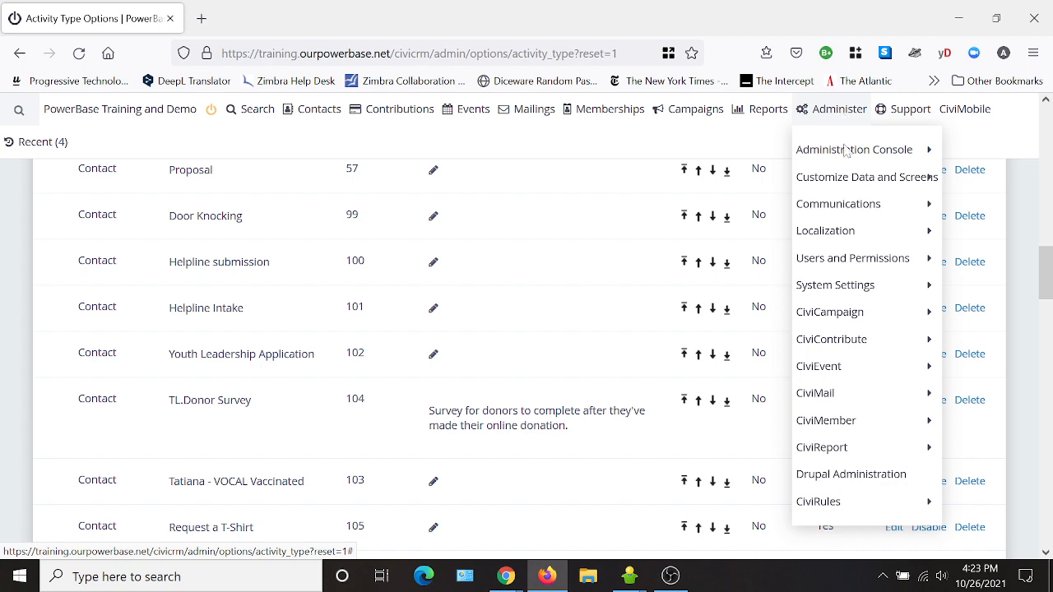
mouse_move(853, 183)
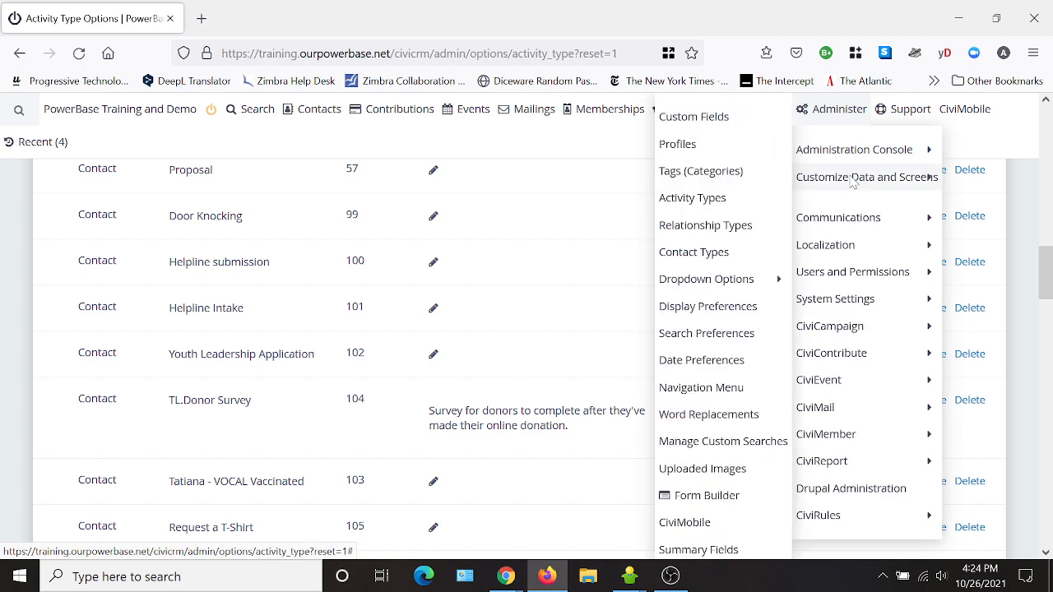
- Open the Youth Leadership Application Fields custom data set
left_click(700, 116)
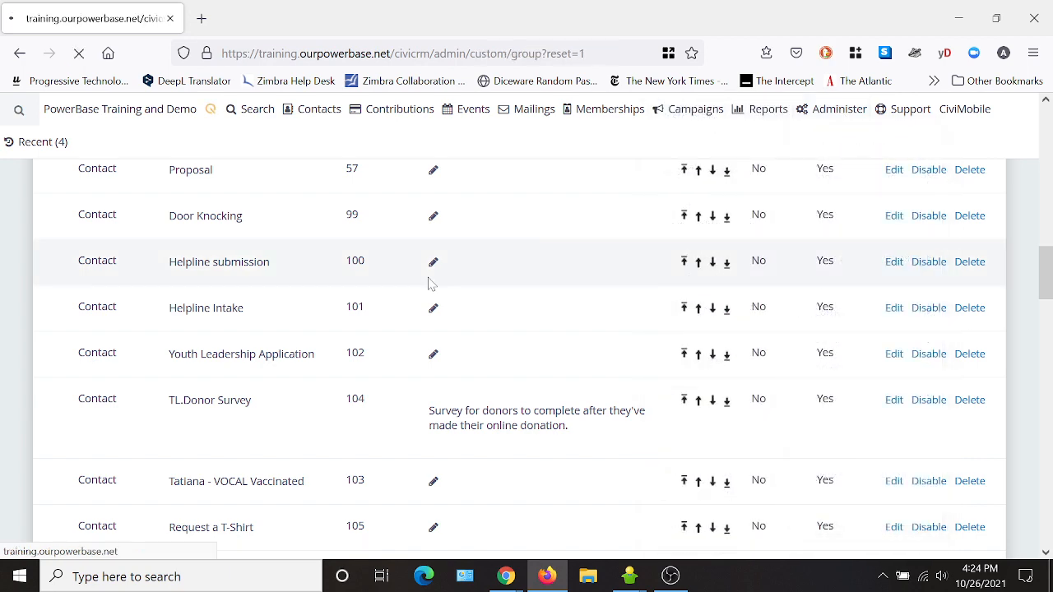
scroll(217, 403, "down", 5)
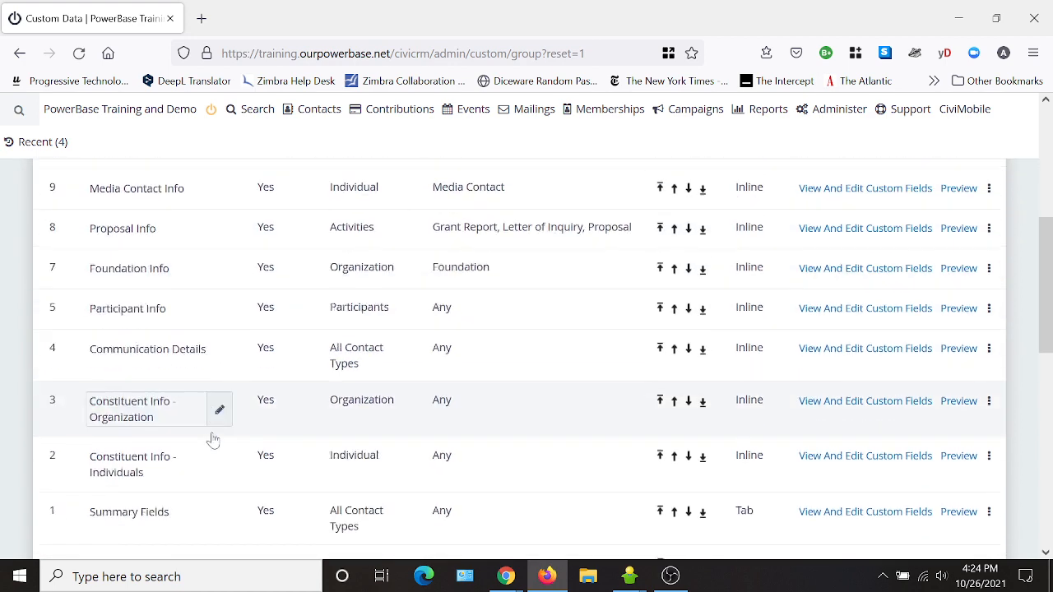
scroll(213, 440, "down", 5)
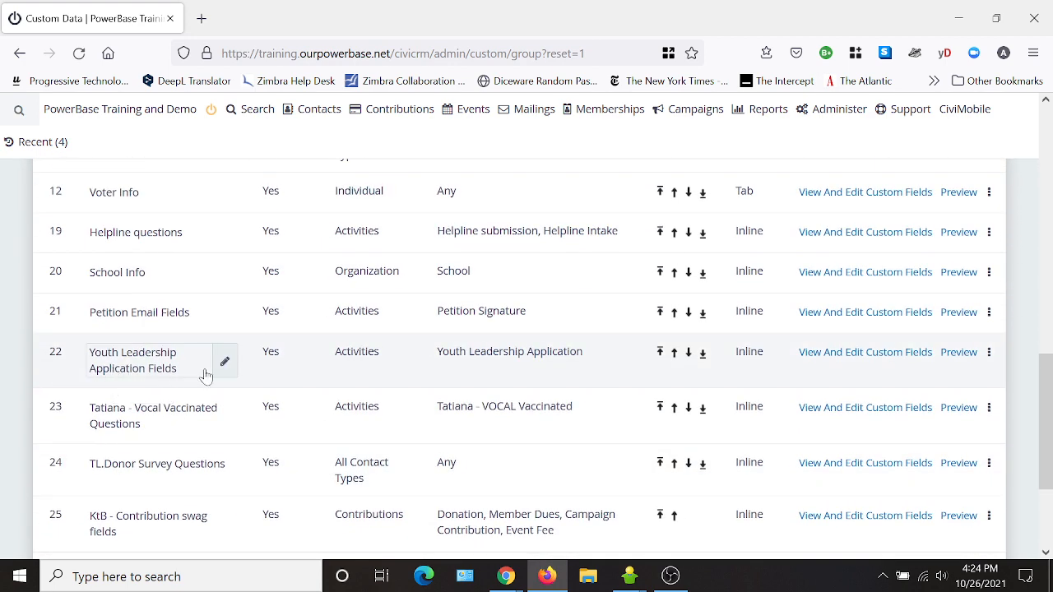
left_click(850, 362)
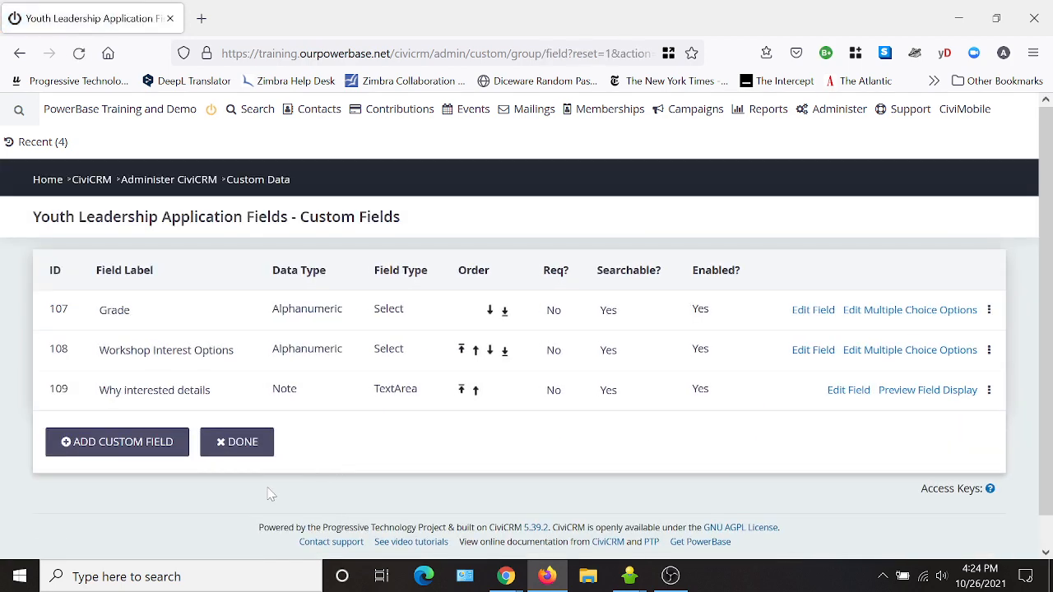
- Review the Grade field's answer choices, then close them
left_click(911, 311)
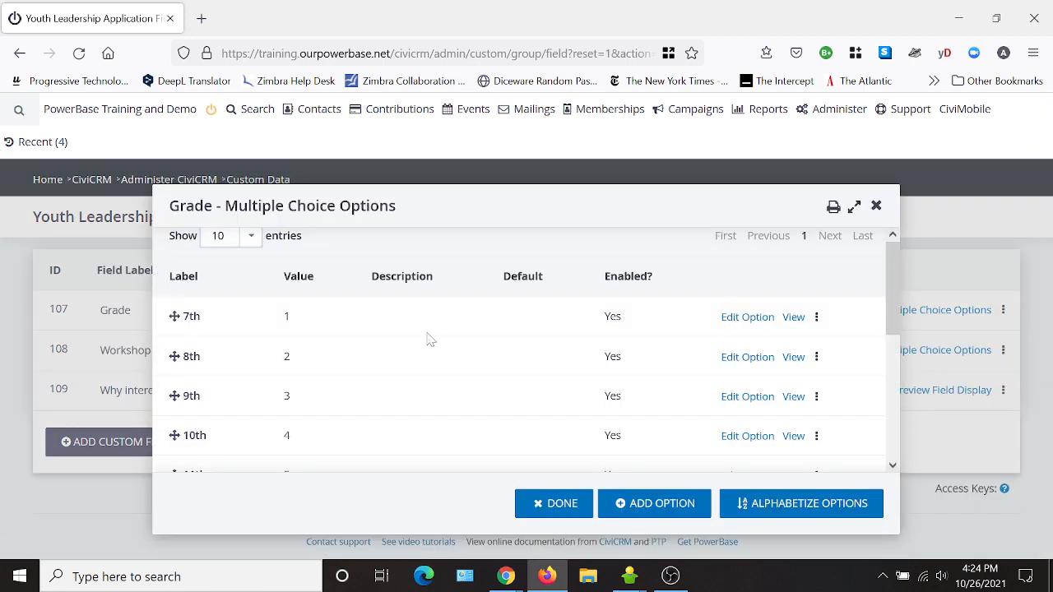
scroll(395, 343, "down", 3)
scroll(390, 356, "up", 3)
scroll(412, 374, "down", 4)
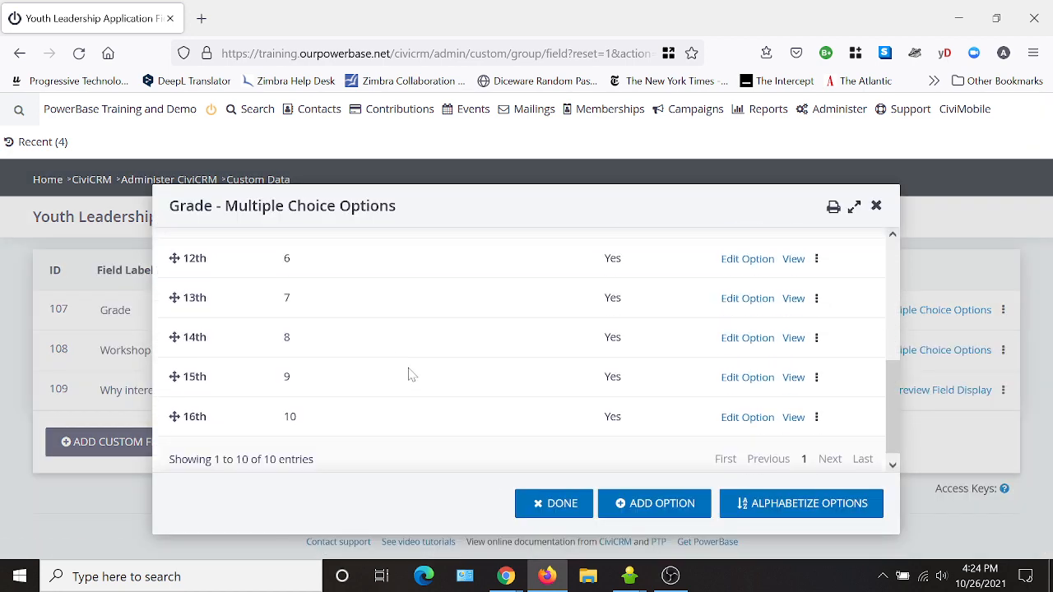
scroll(411, 374, "up", 4)
scroll(395, 355, "down", 4)
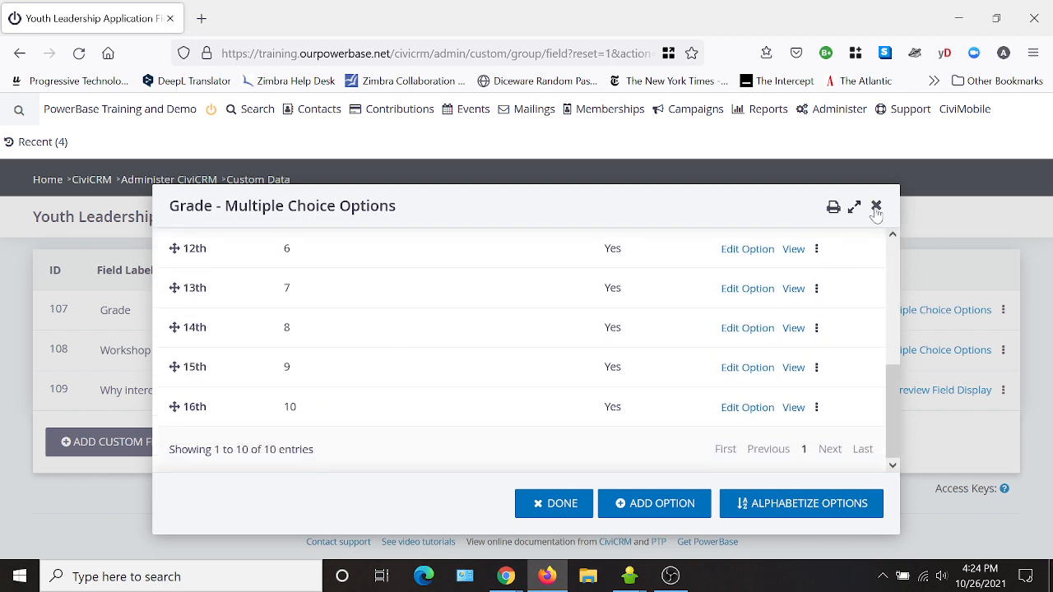
left_click(876, 208)
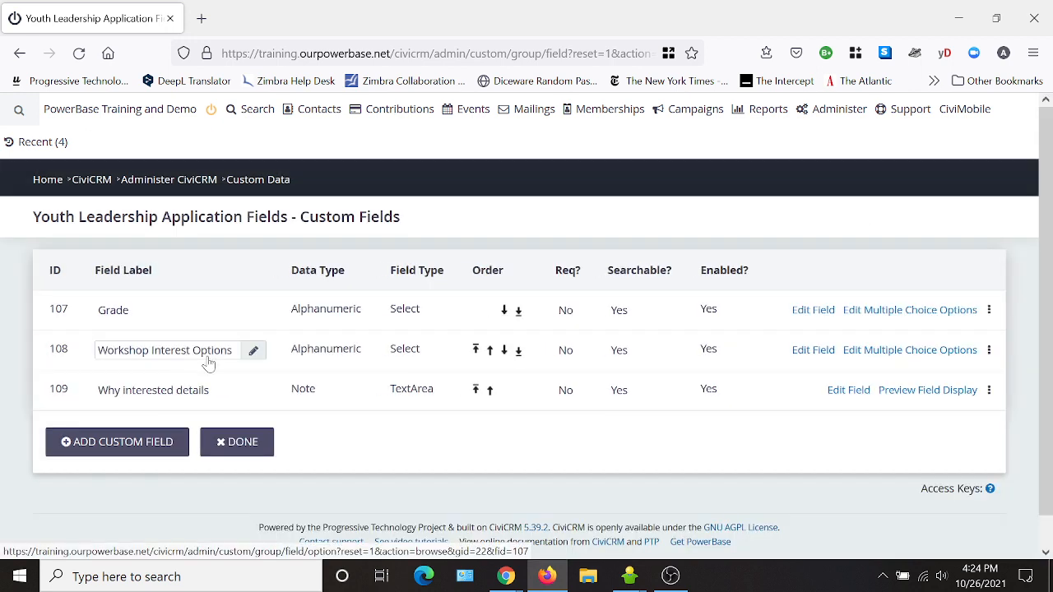
- Review the six Workshop Interest Options choices, then close the list
left_click(894, 357)
scroll(268, 395, "down", 3)
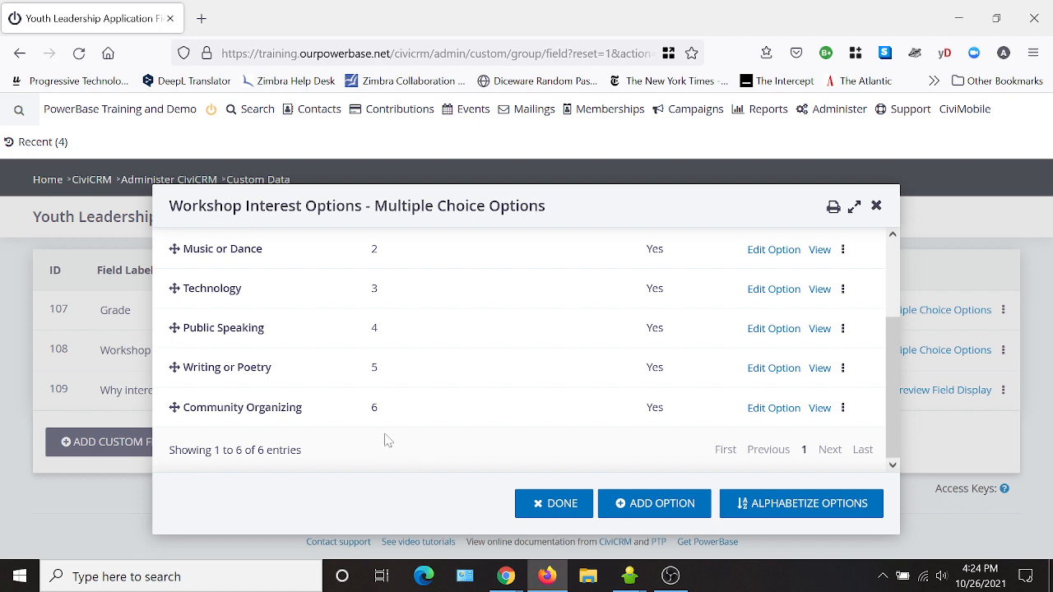
left_click(876, 206)
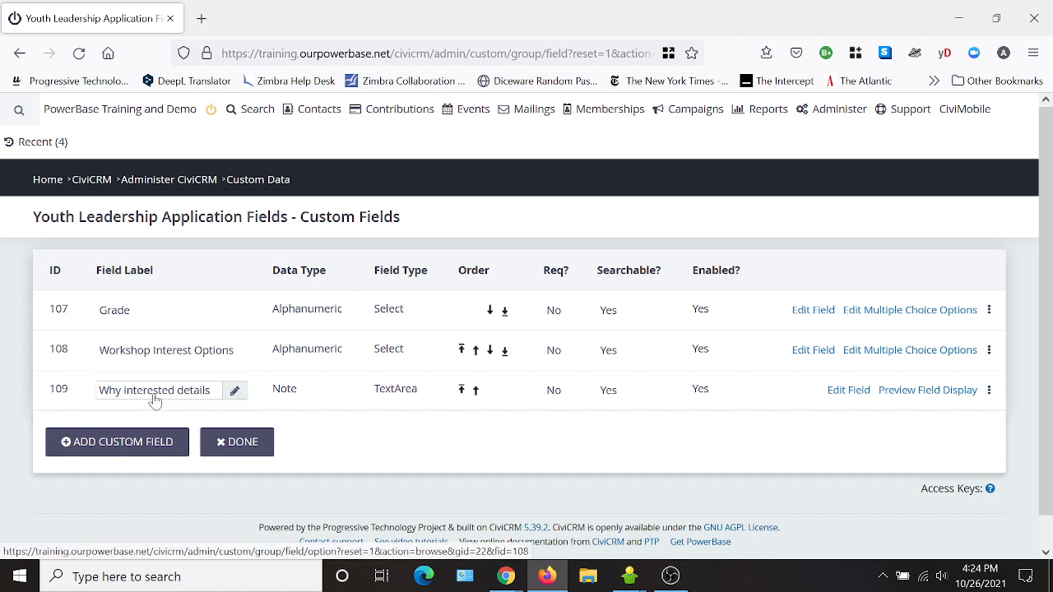
- Inspect the Why interested details field's settings and close them without changes
left_click(849, 400)
scroll(484, 309, "down", 2)
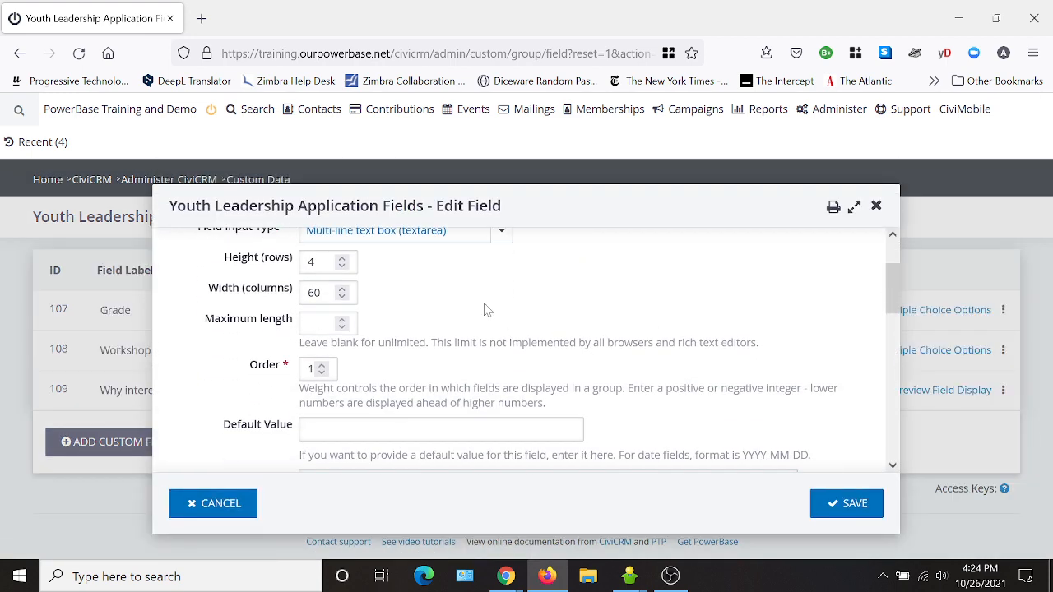
scroll(524, 321, "up", 2)
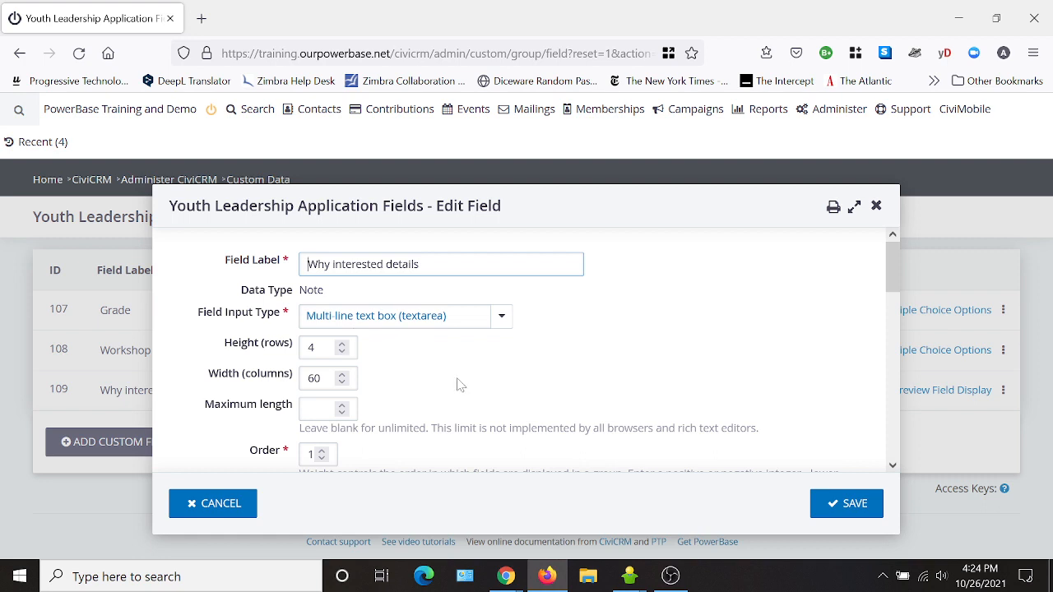
scroll(662, 334, "down", 2)
scroll(662, 333, "down", 2)
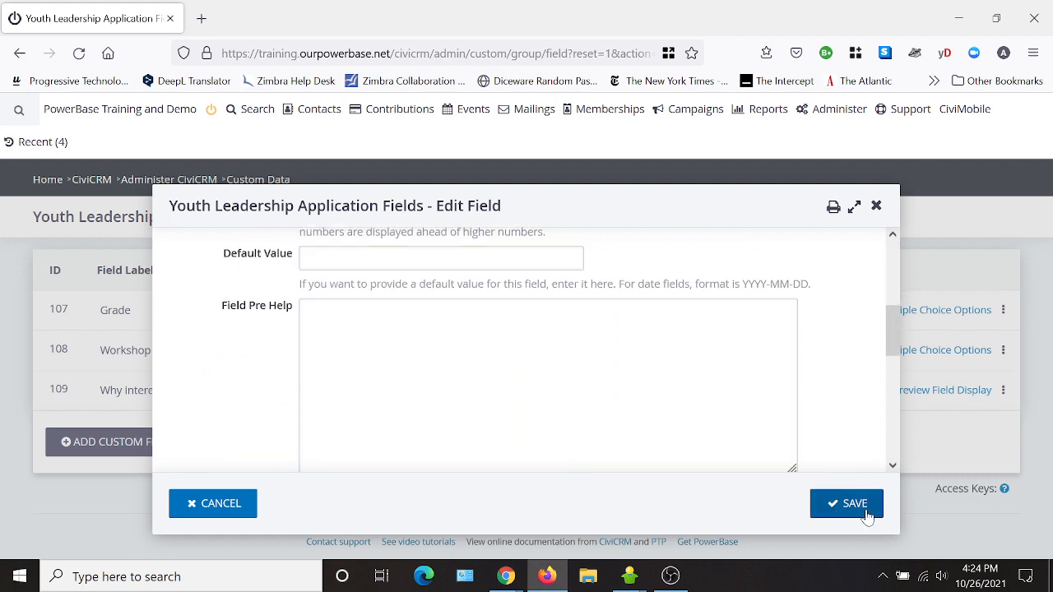
left_click(876, 206)
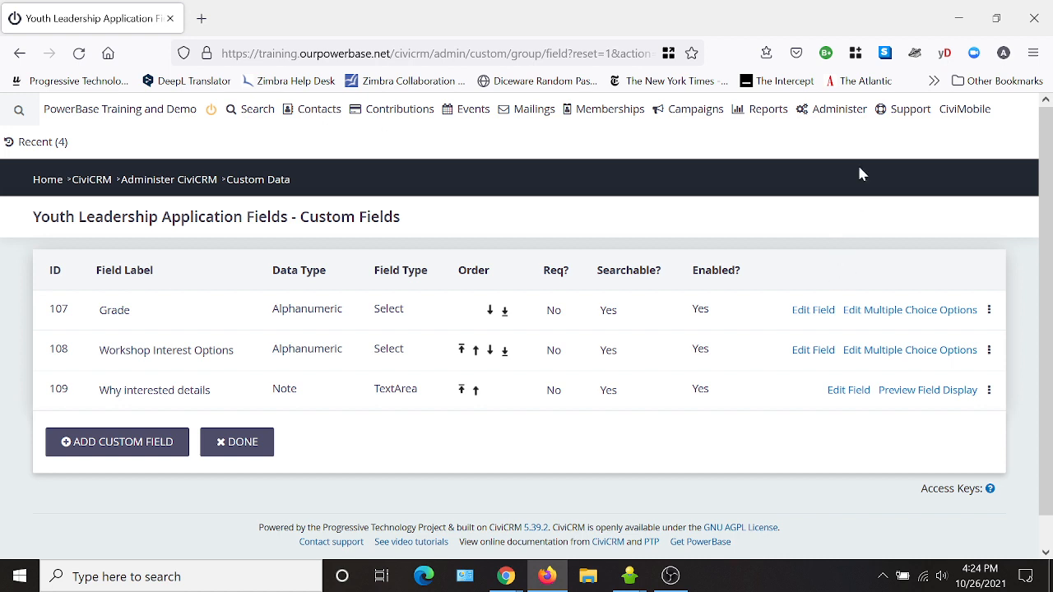
mouse_move(835, 116)
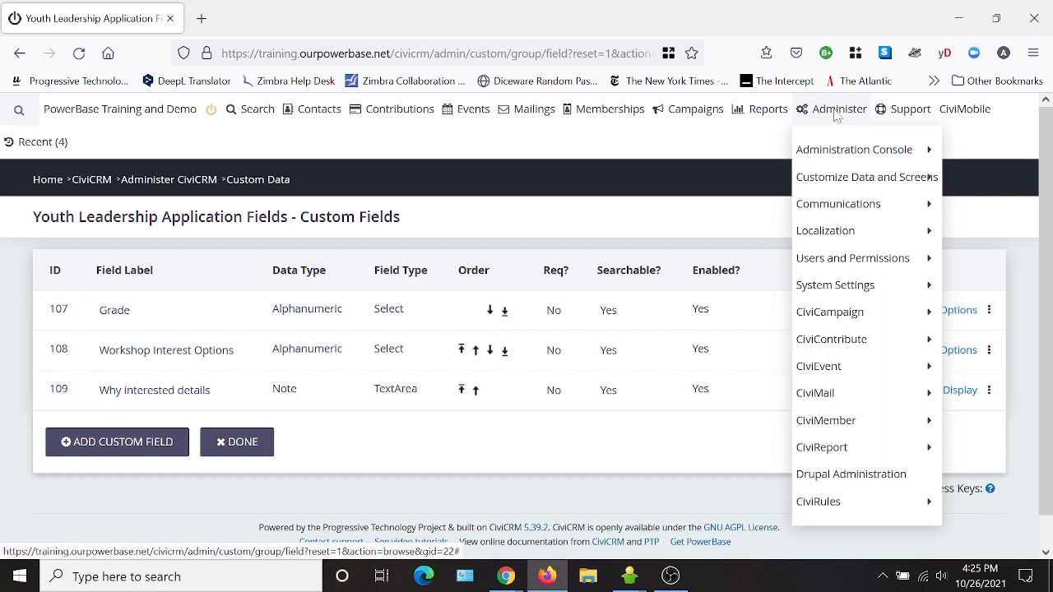
- Start a new Webform from Drupal Administration > Content > Add content
left_click(838, 482)
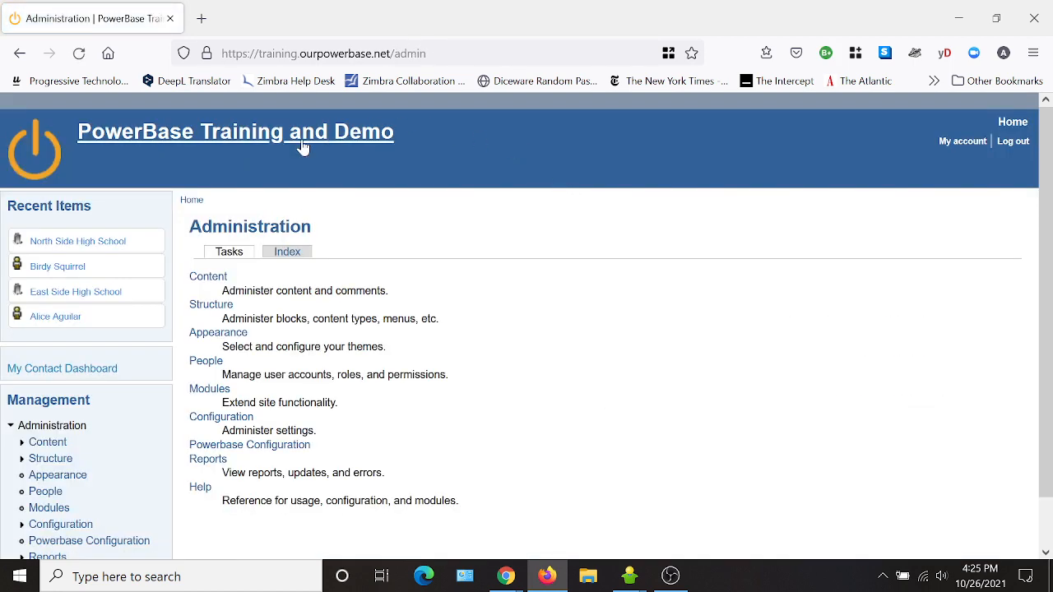
left_click(206, 280)
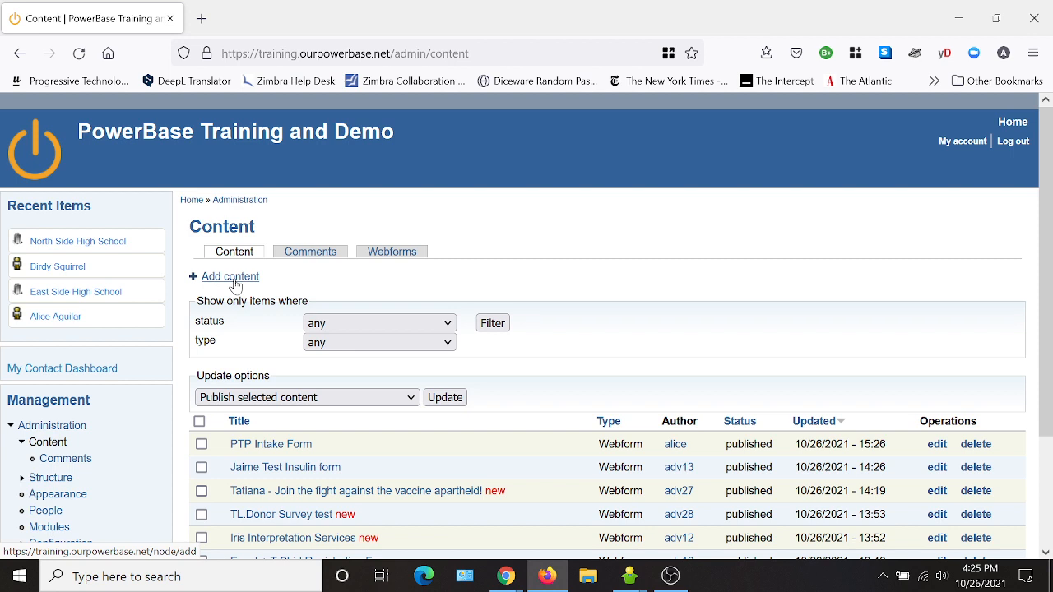
left_click(233, 279)
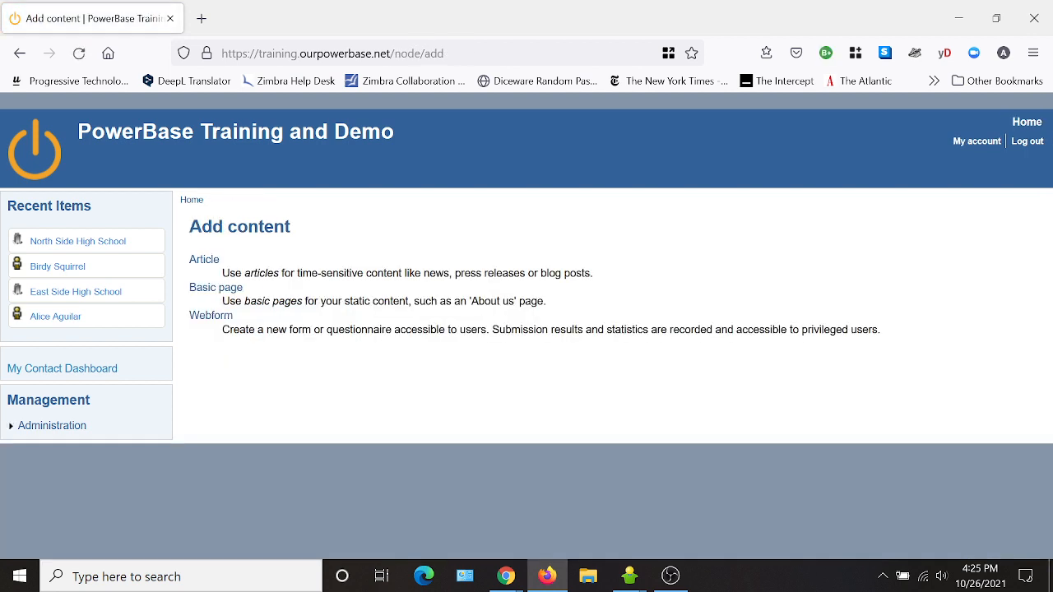
left_click(200, 319)
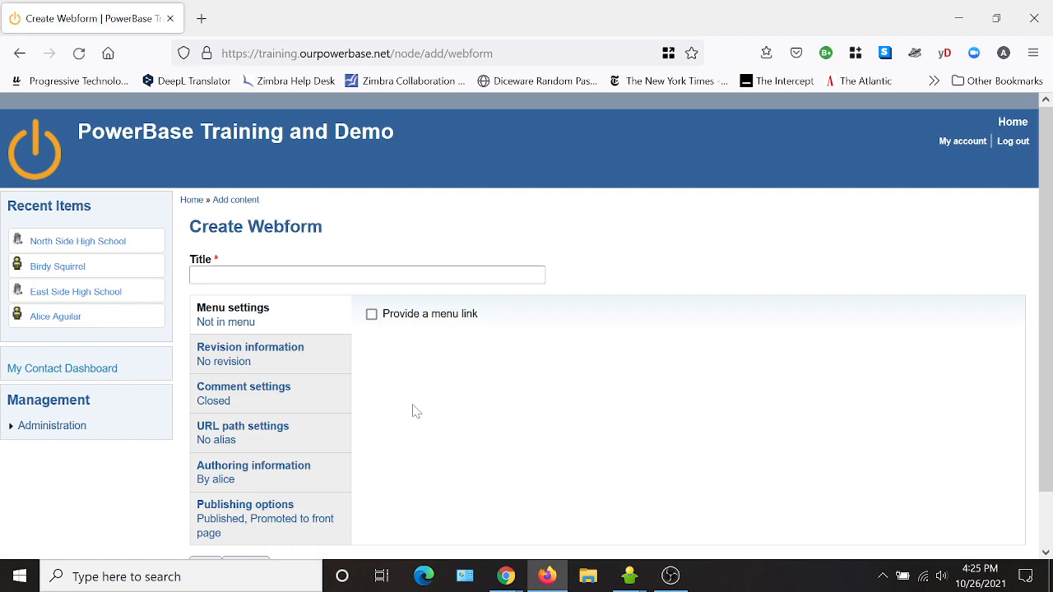
- Title the webform 'PTP Youth Leadership Program Application'
left_click(259, 275)
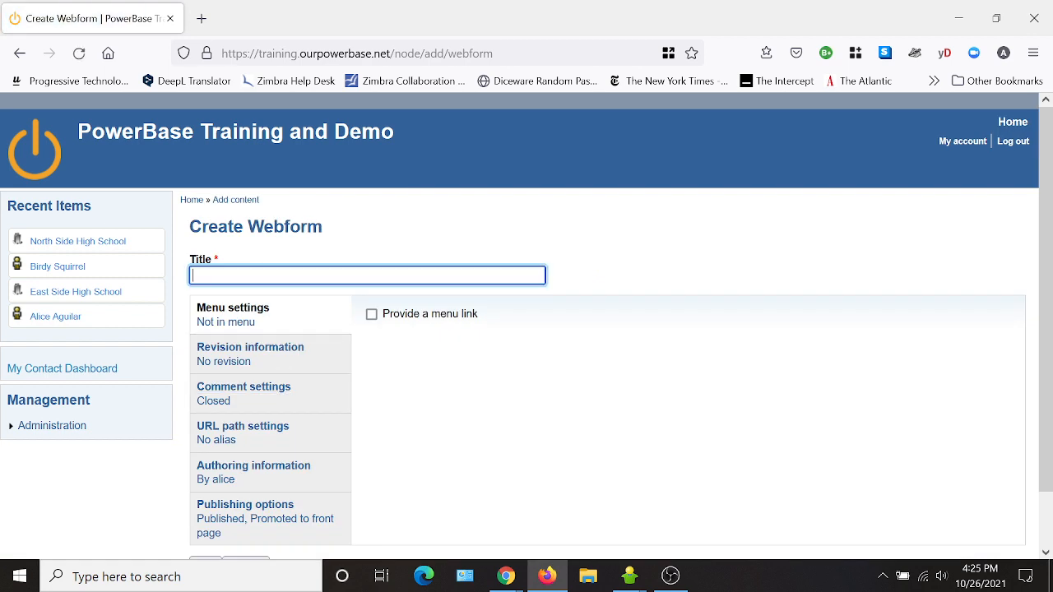
type("PTP")
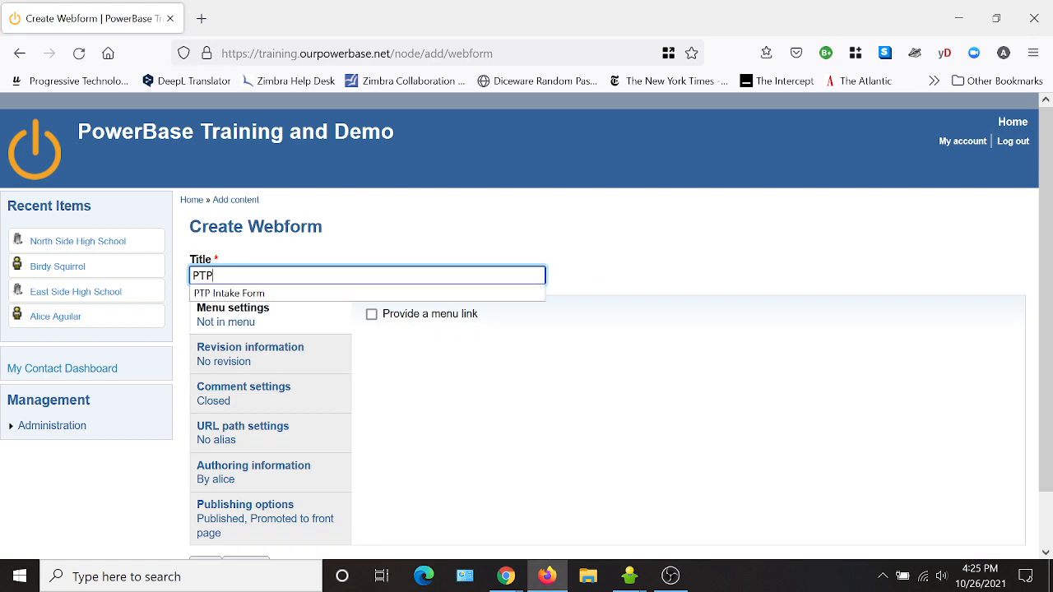
type(" Youth")
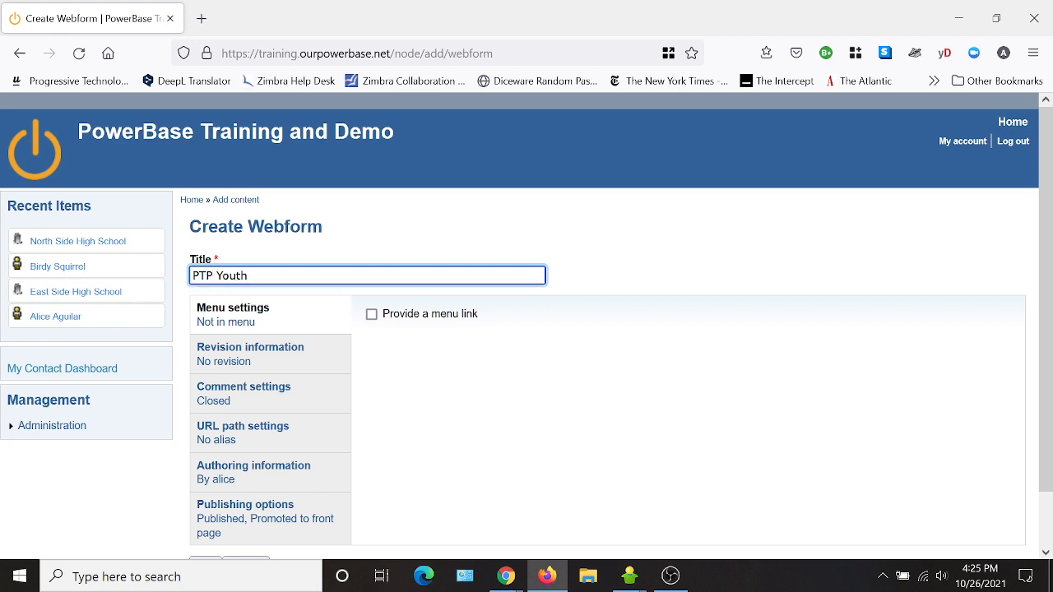
type(" Leadership Application")
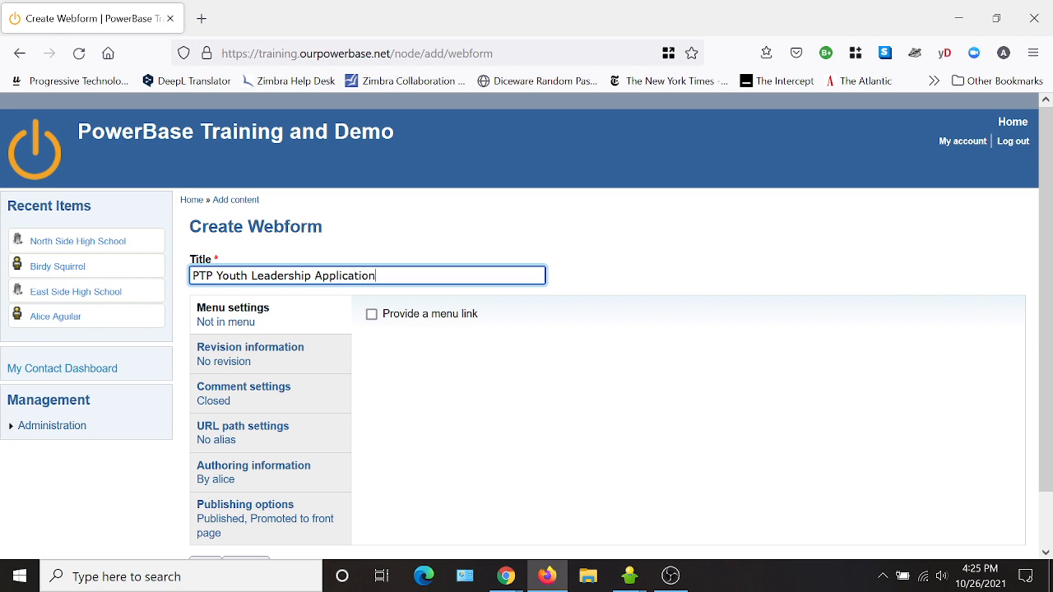
type("Program")
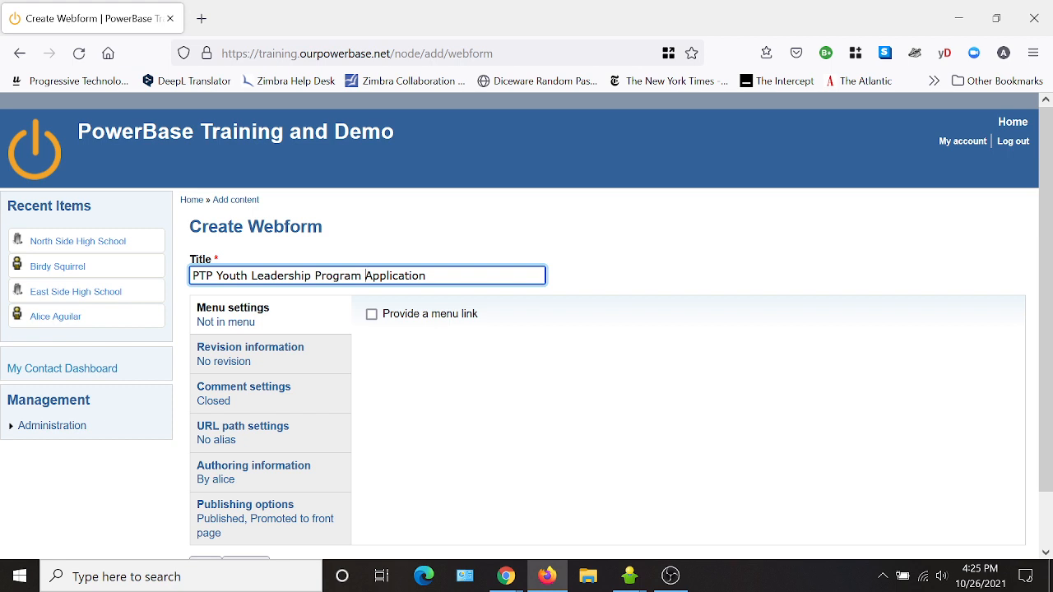
scroll(485, 385, "down", 2)
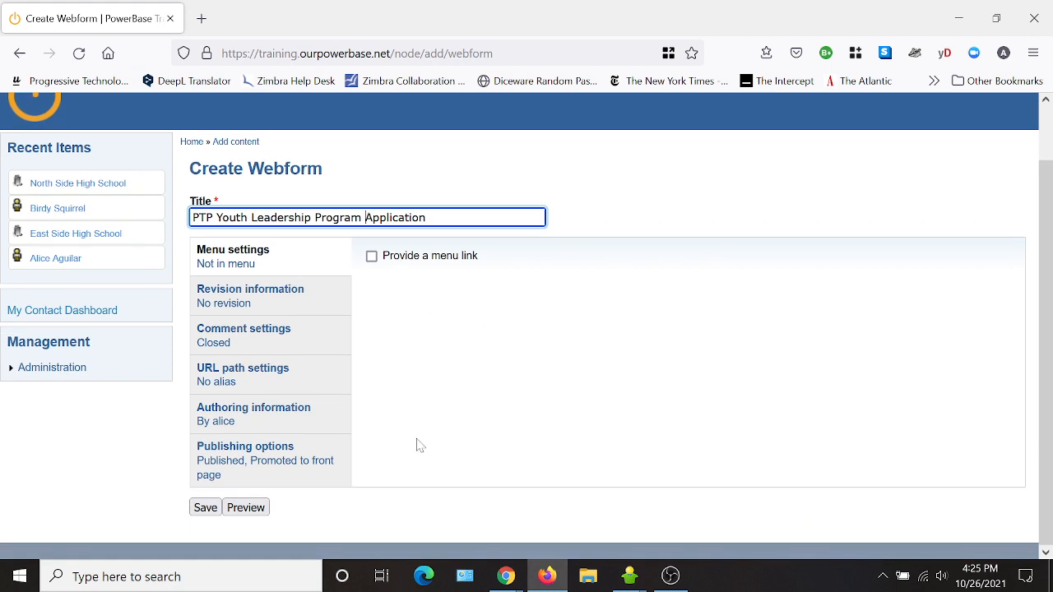
- Enter the URL alias ptp-youth-leadership-program-application for the webform
left_click(255, 374)
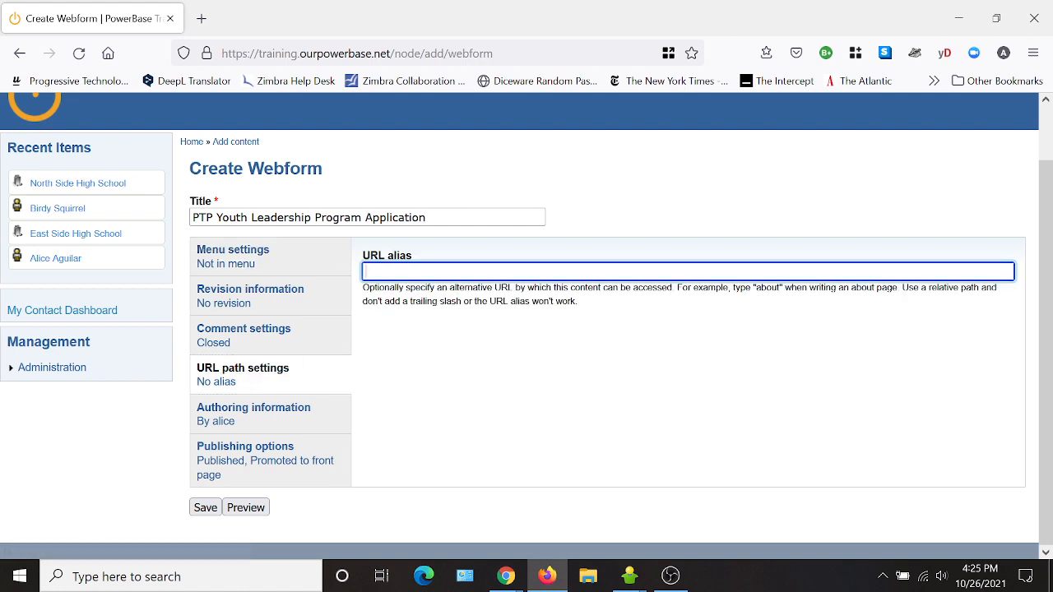
type("ptp-")
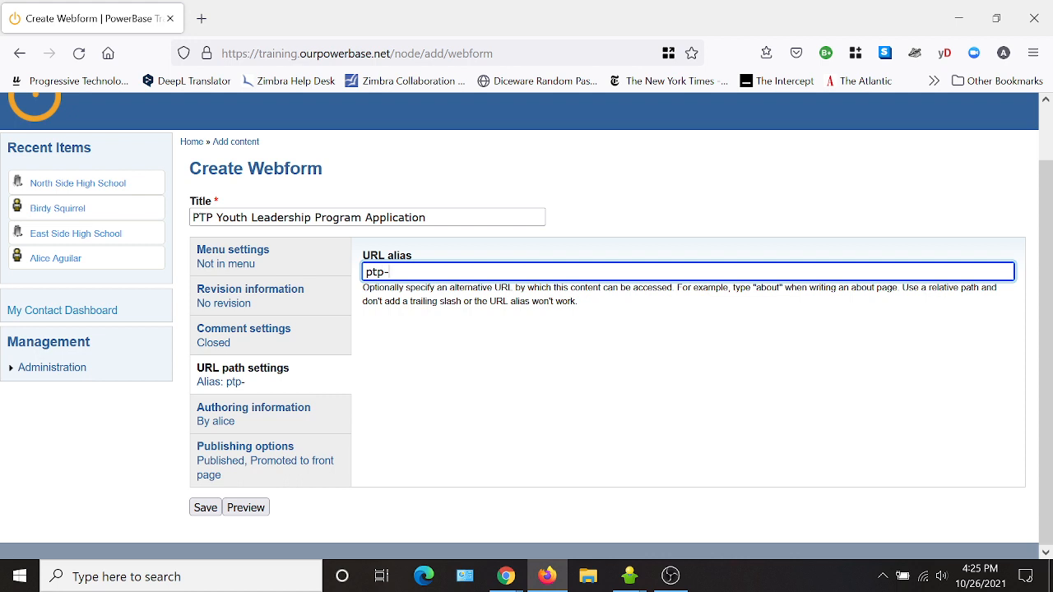
type("youth-leadership-")
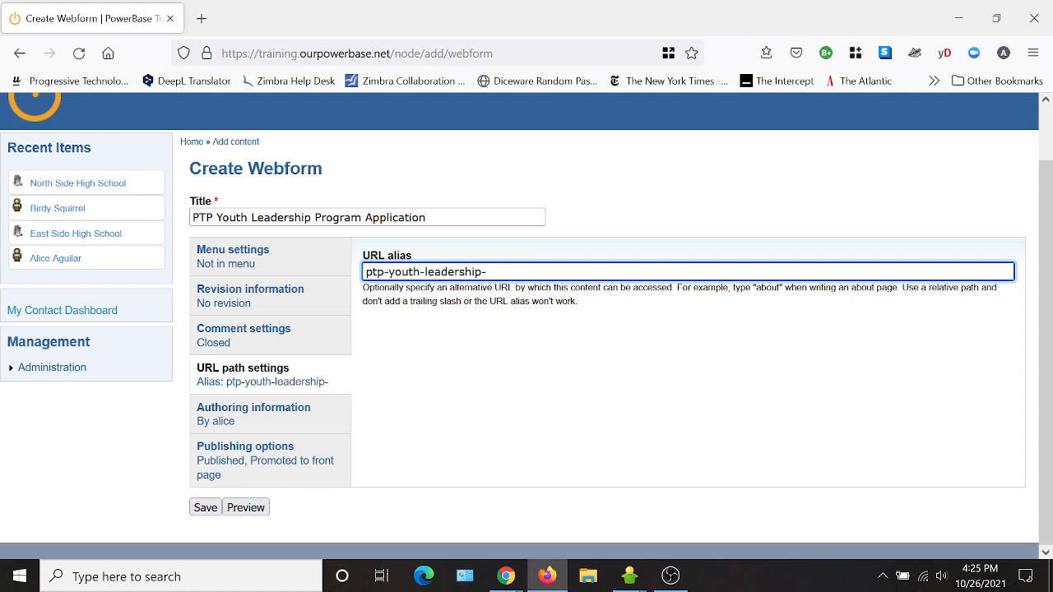
type("program")
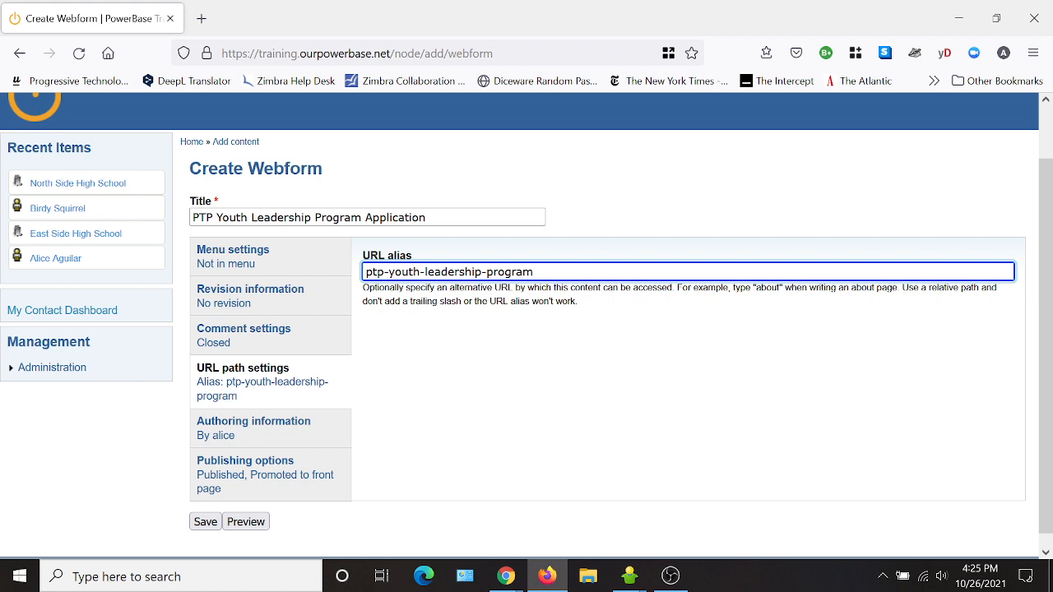
type("-application")
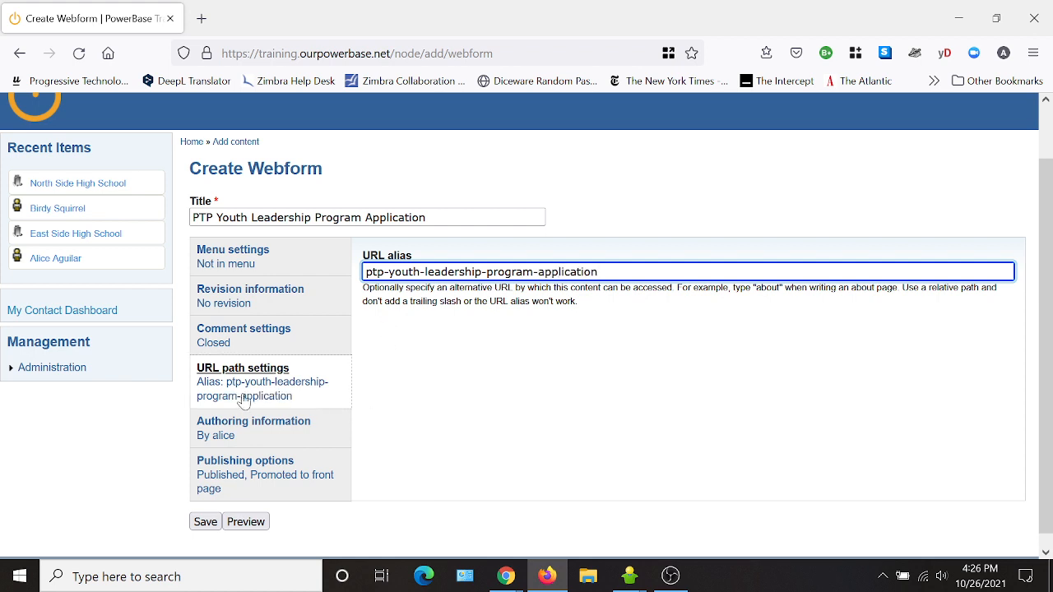
- Save the new webform, then go to its Form settings
left_click(207, 526)
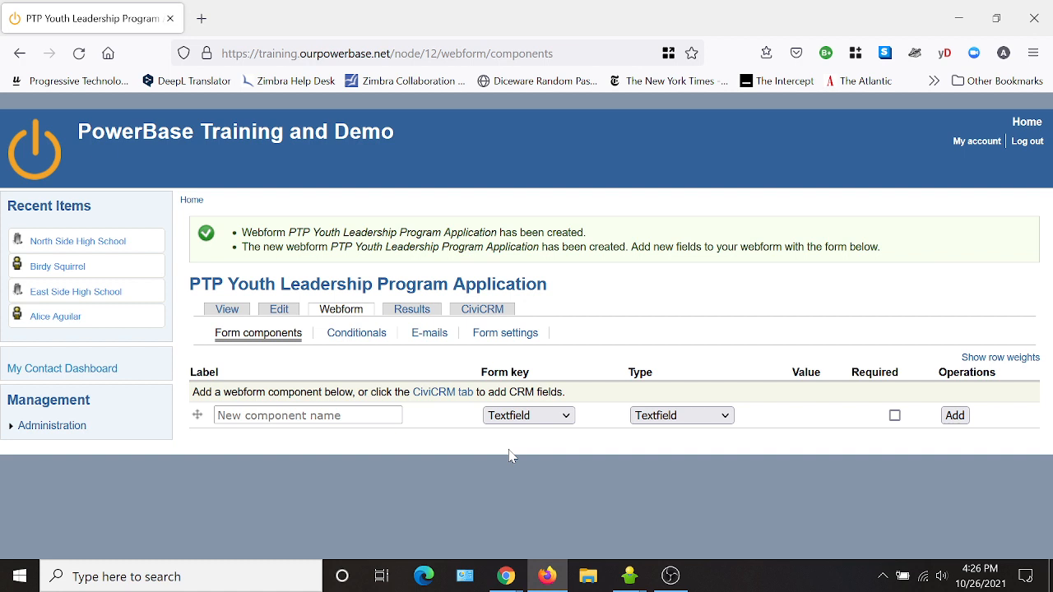
left_click(510, 333)
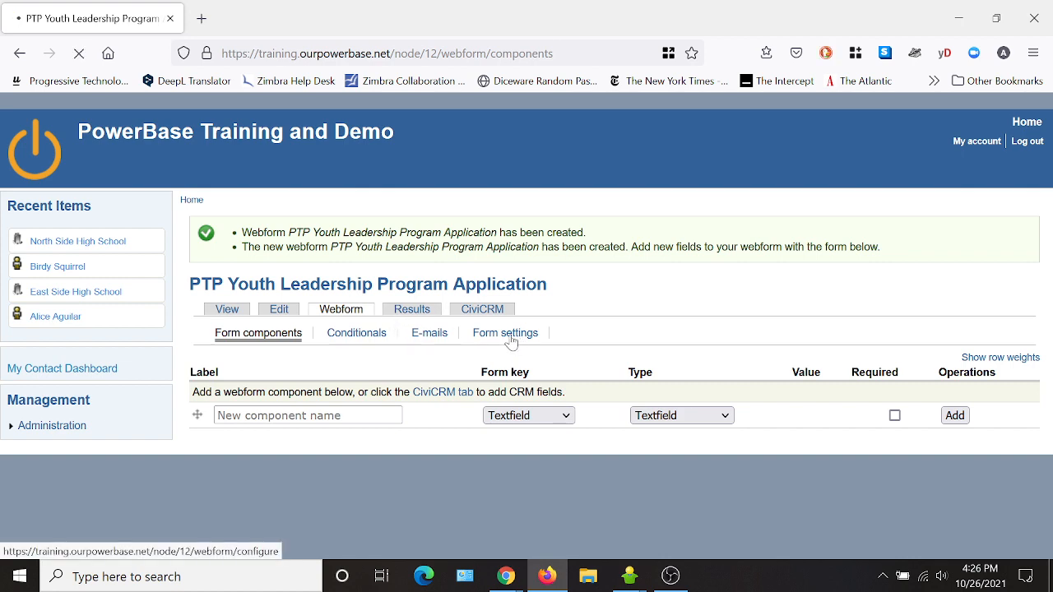
- Keep the default form settings allowing anonymous and authenticated submissions, and save them
scroll(648, 312, "down", 2)
scroll(647, 312, "down", 7)
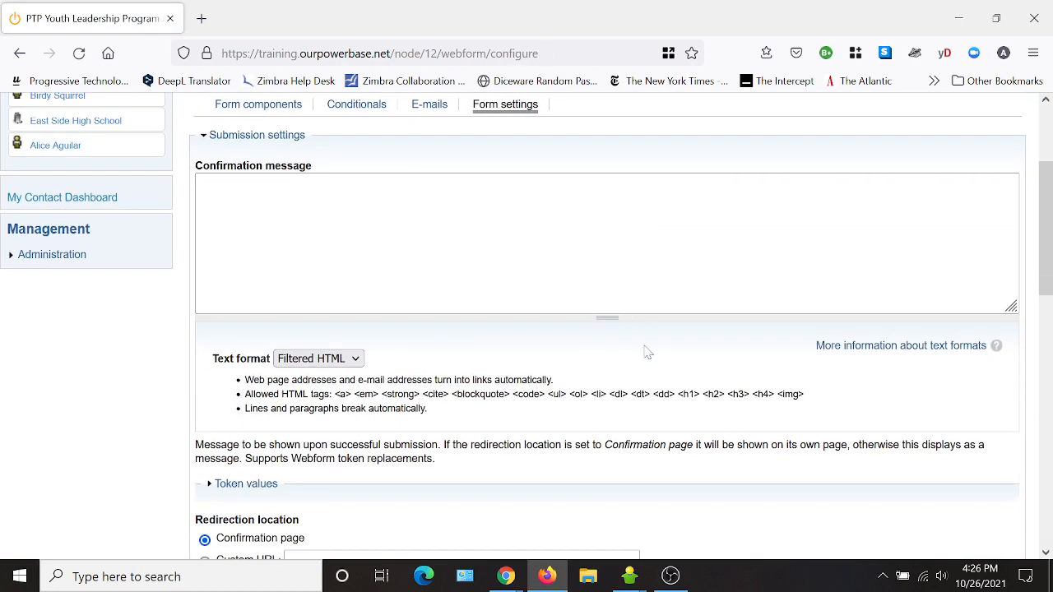
scroll(644, 349, "down", 2)
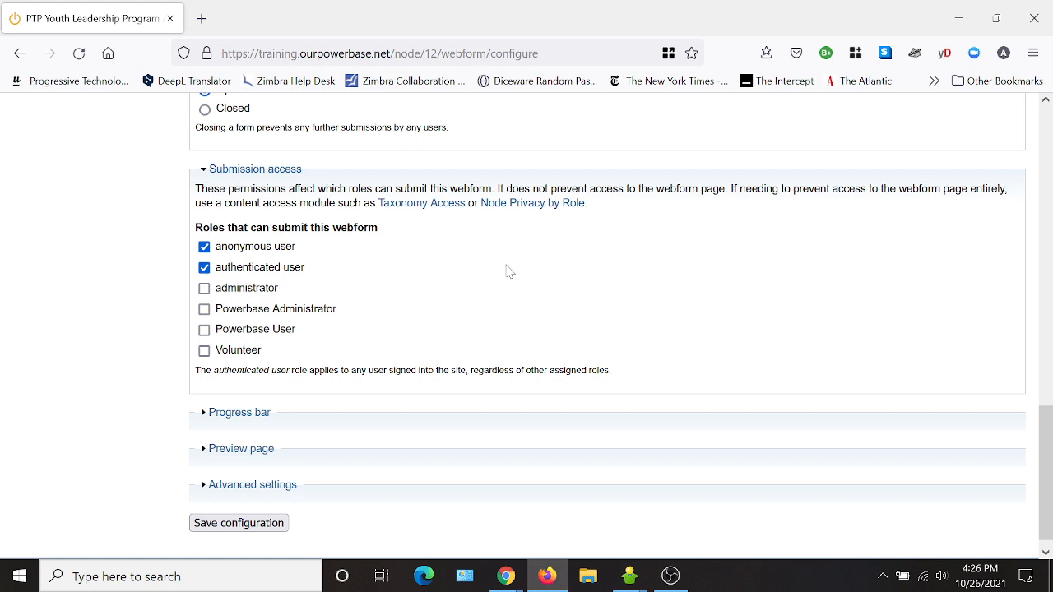
left_click(260, 536)
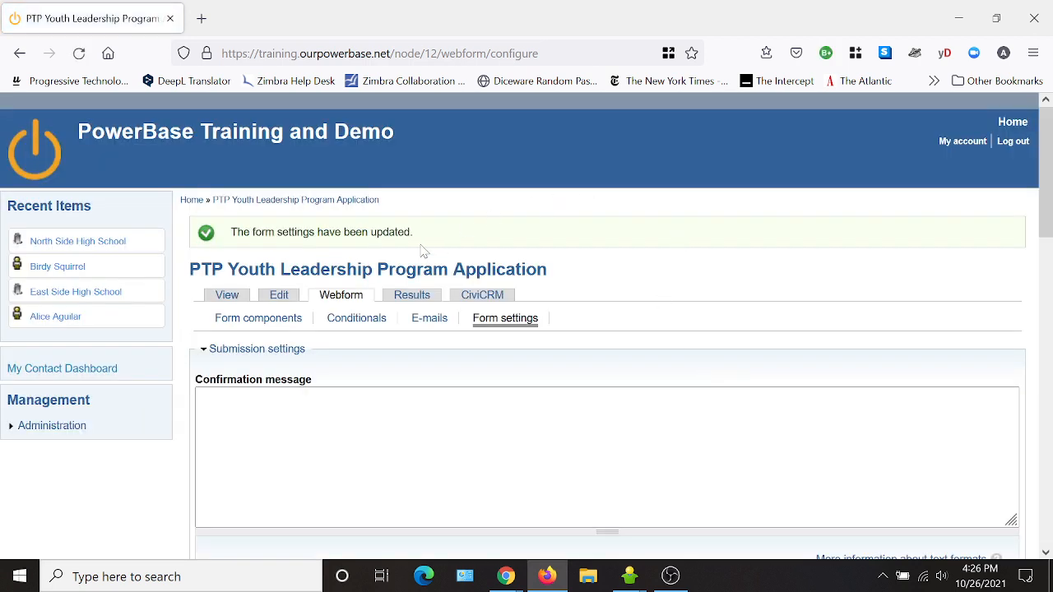
- Enable CiviCRM processing on the webform and set Number of Contacts to 3
left_click(491, 301)
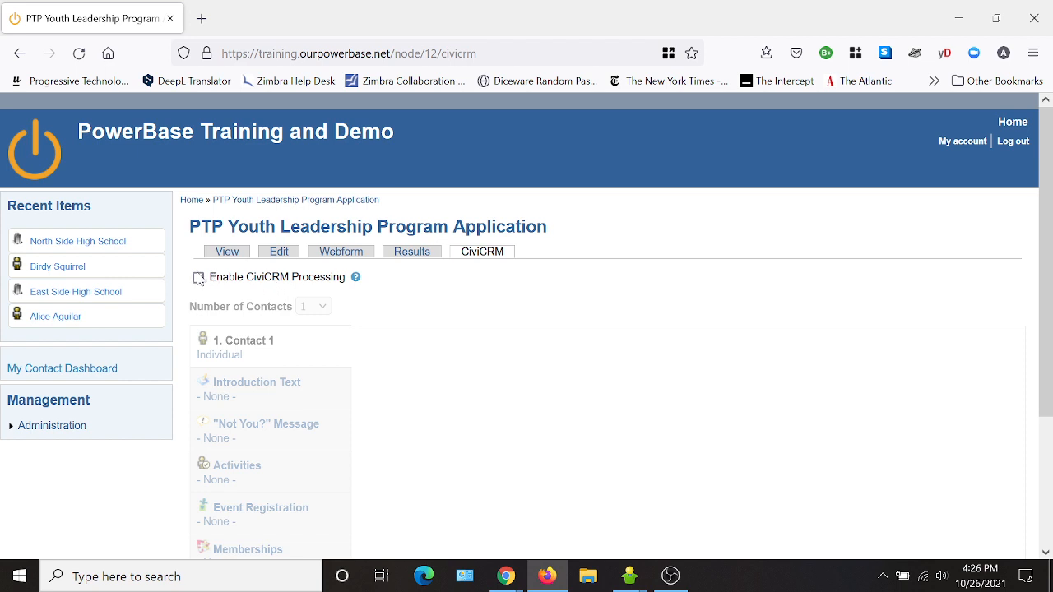
left_click(198, 277)
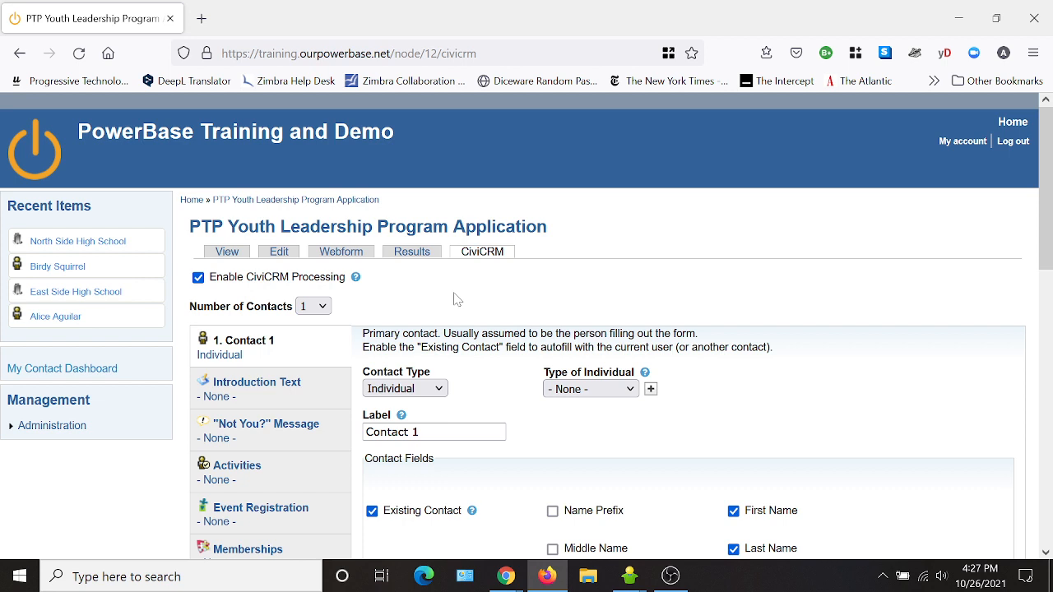
left_click(315, 309)
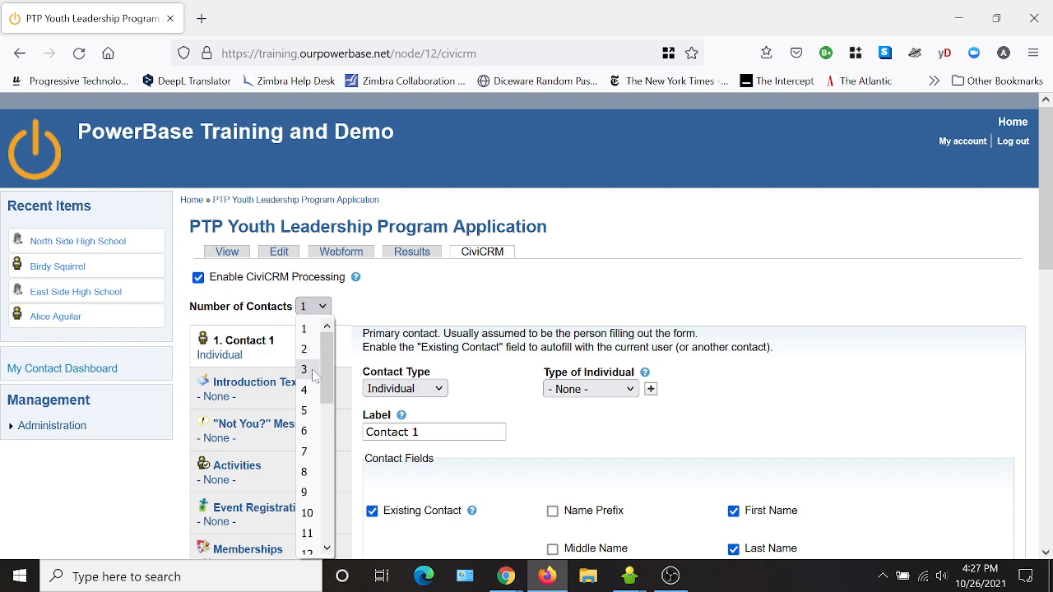
left_click(304, 369)
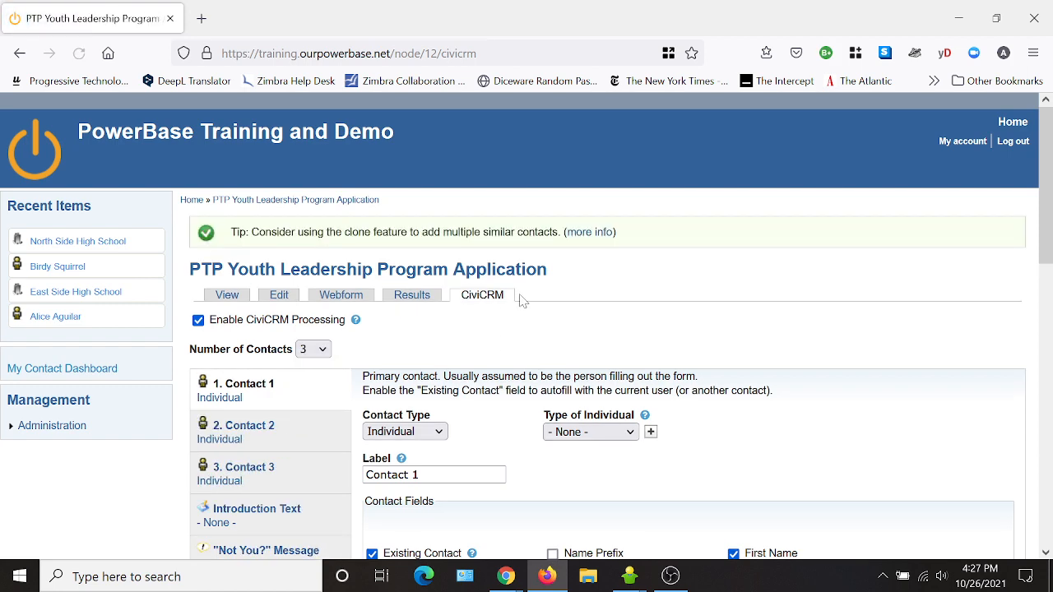
scroll(649, 287, "down", 2)
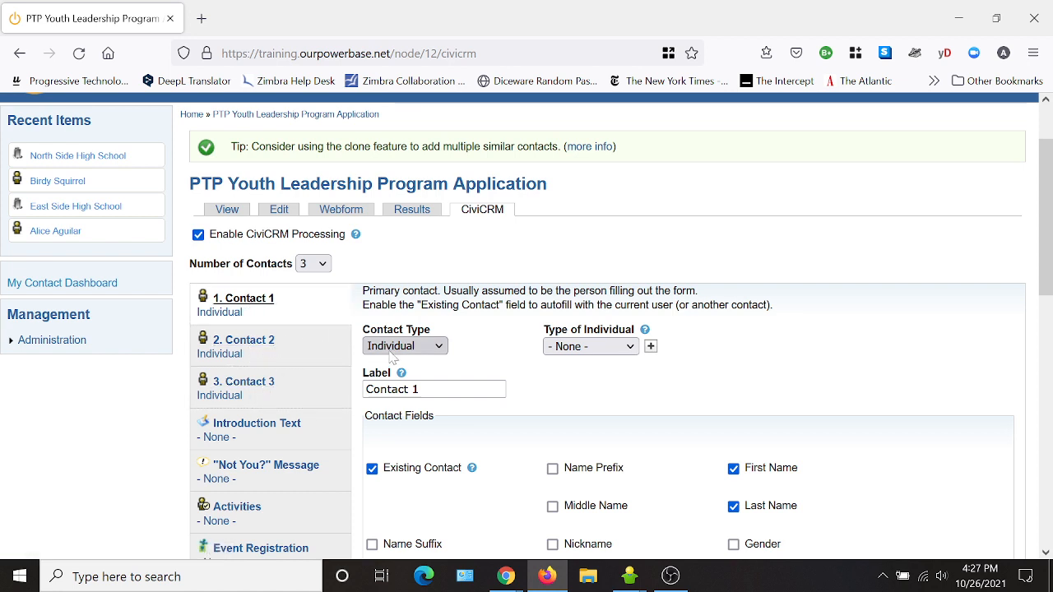
- Relabel Contact 1 'Youth Applicant Info', uncheck Existing Contact, and tick Middle Name and Birth Date
left_click_drag(423, 389, 363, 390)
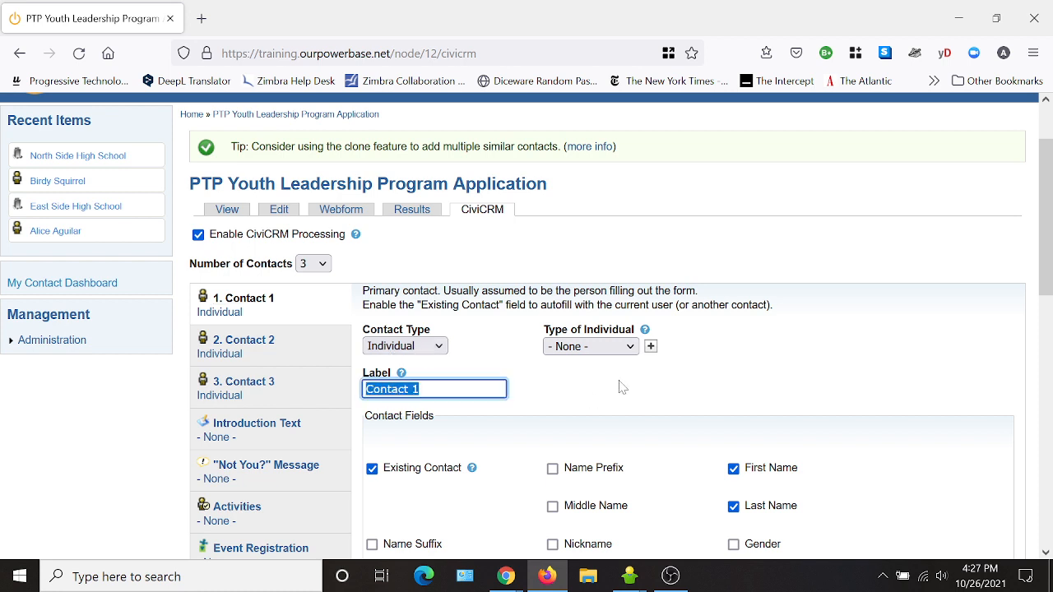
type("Youth")
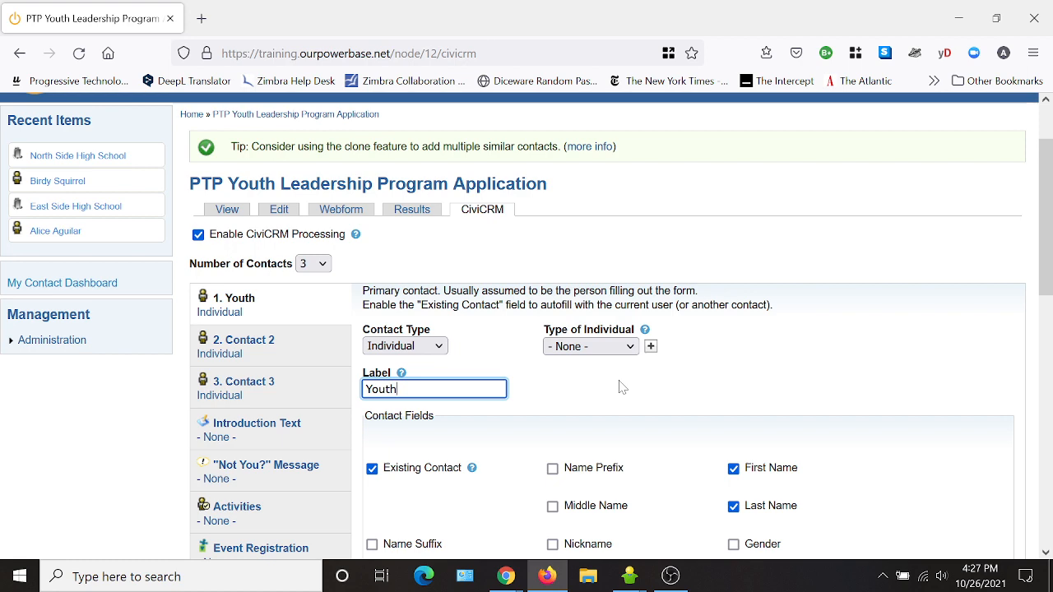
type(" Applicant")
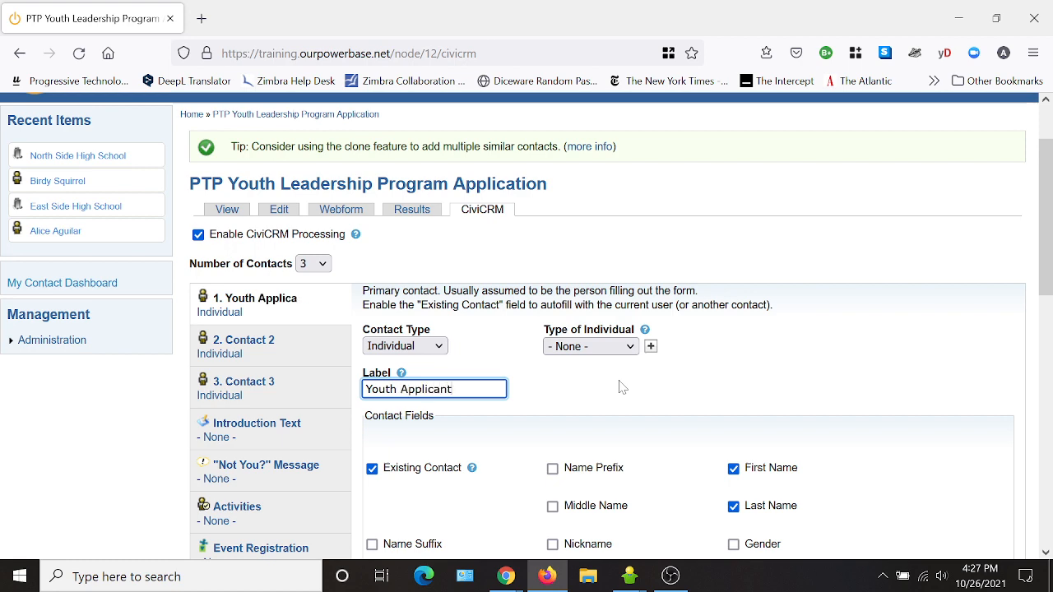
type(" Info")
scroll(766, 366, "down", 2)
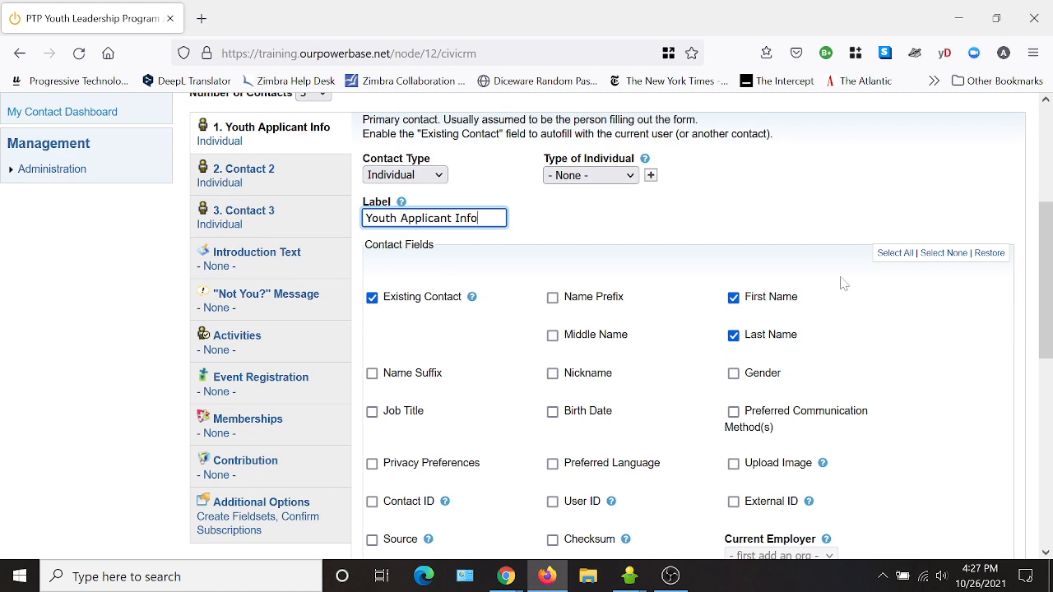
left_click(372, 300)
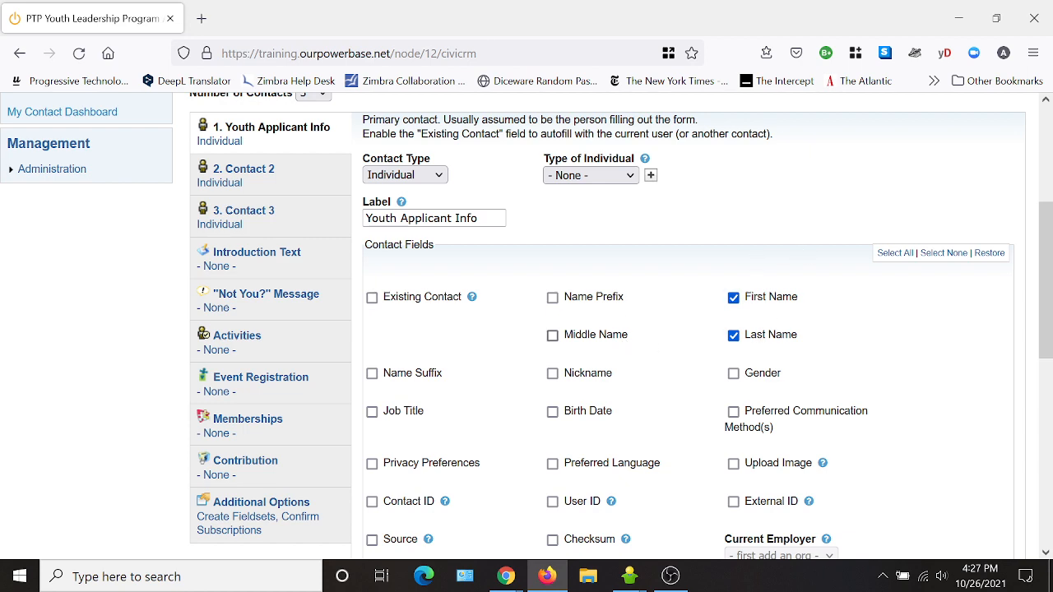
left_click(553, 335)
scroll(851, 357, "down", 2)
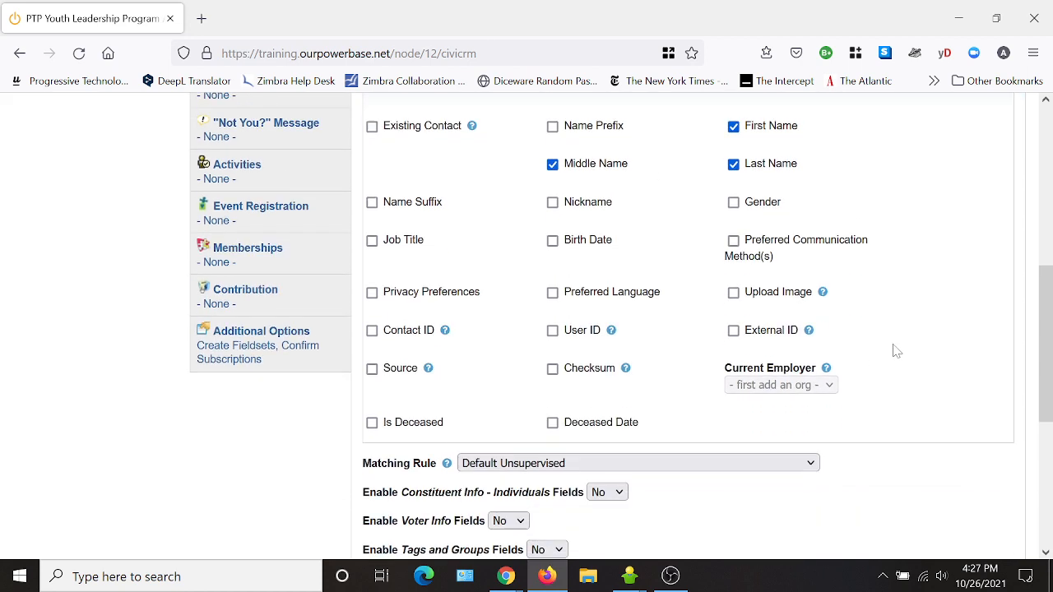
left_click(553, 245)
scroll(883, 387, "down", 1)
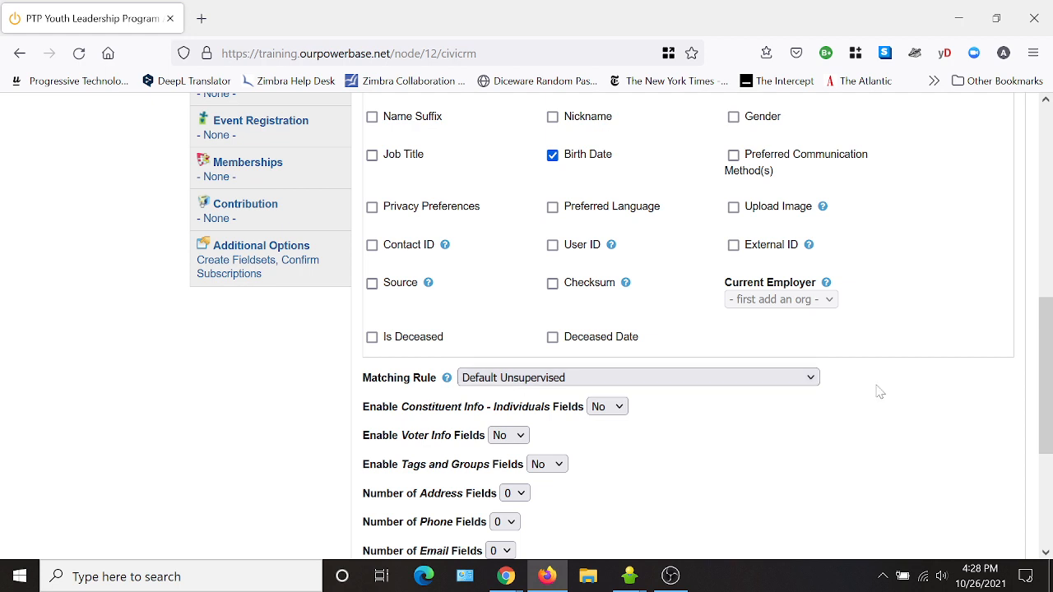
- Set Enable Constituent Info - Individuals Fields to Yes and tick the Pronouns field
scroll(877, 386, "down", 1)
left_click(619, 323)
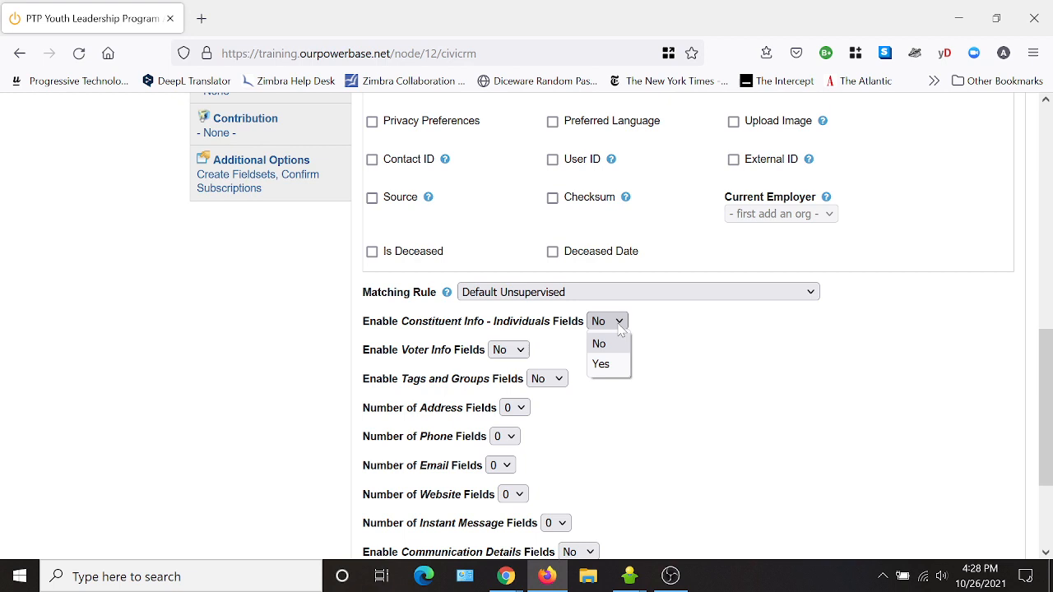
left_click(601, 363)
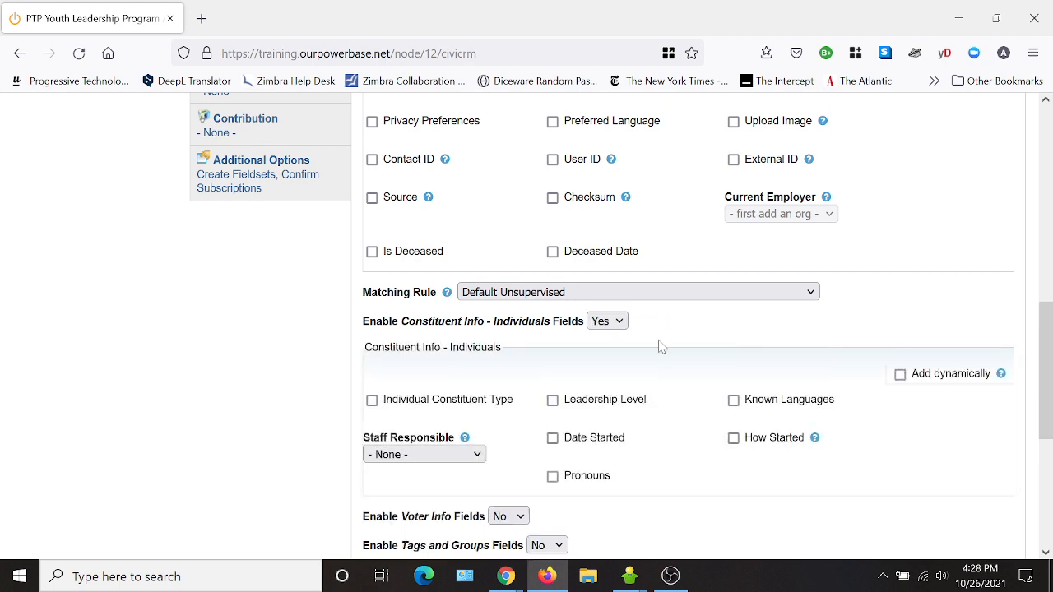
left_click(552, 476)
scroll(928, 457, "down", 5)
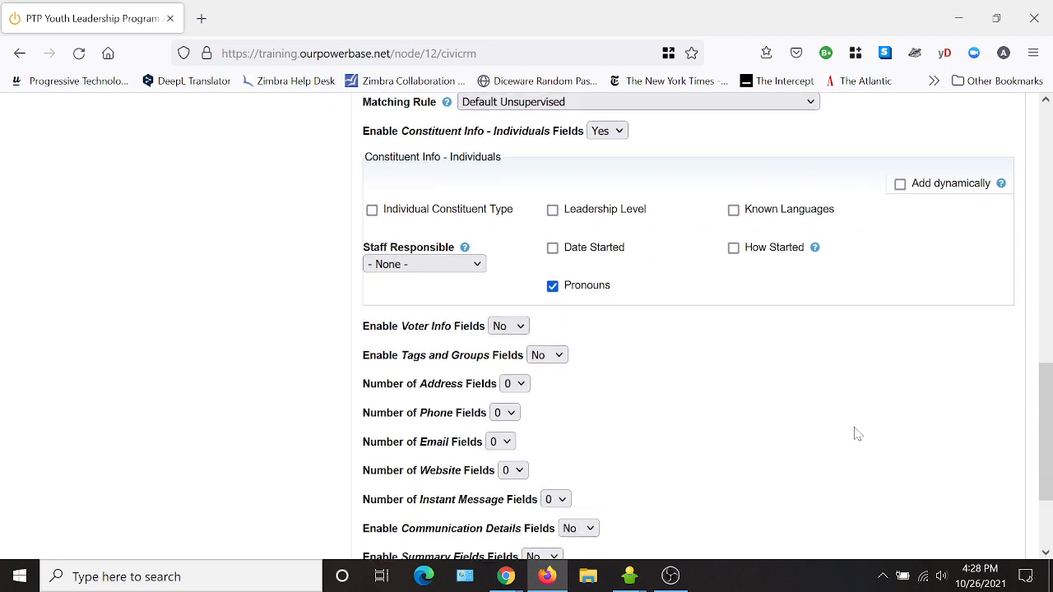
left_click(519, 318)
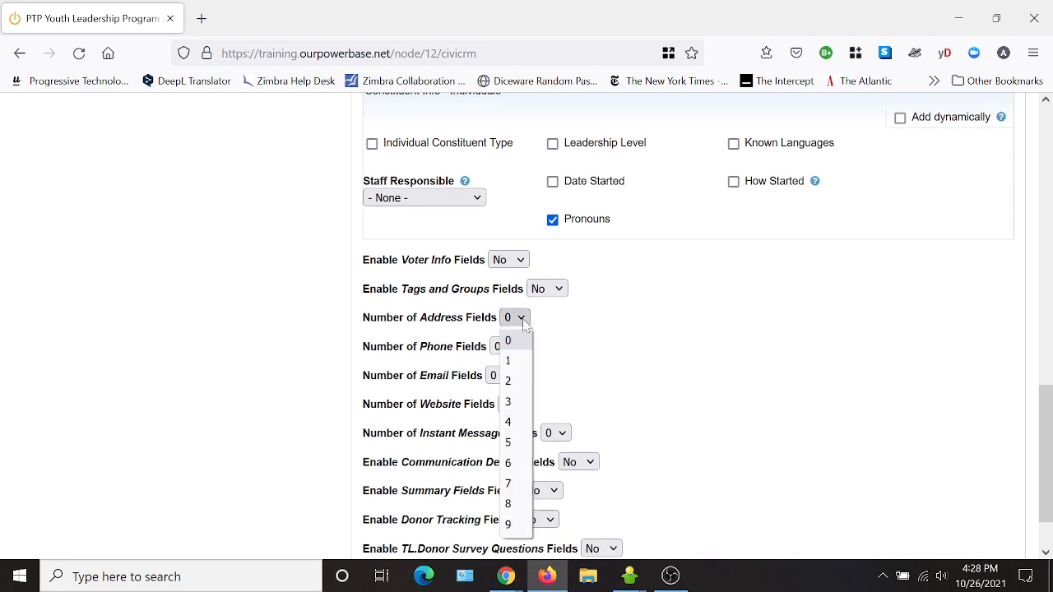
- Set Number of Address Fields to 1 with Address Location From the Web
left_click(523, 362)
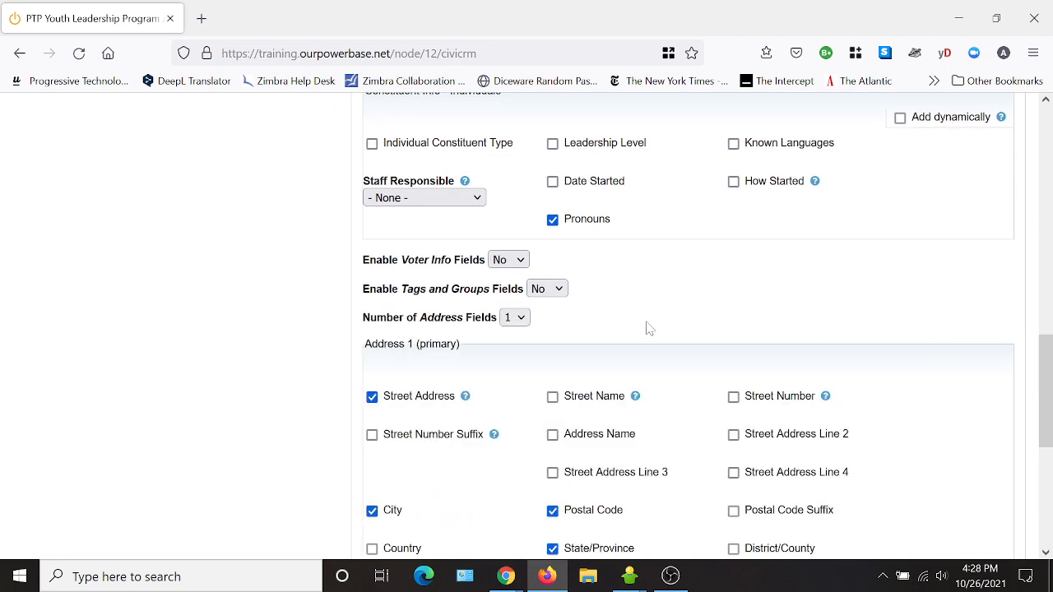
scroll(642, 345, "down", 5)
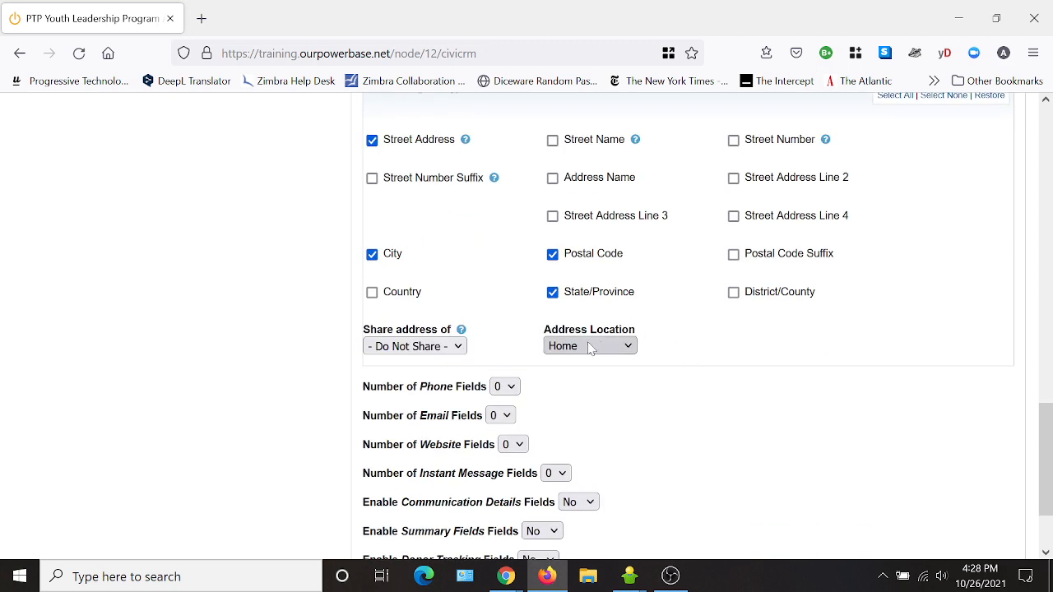
left_click(589, 347)
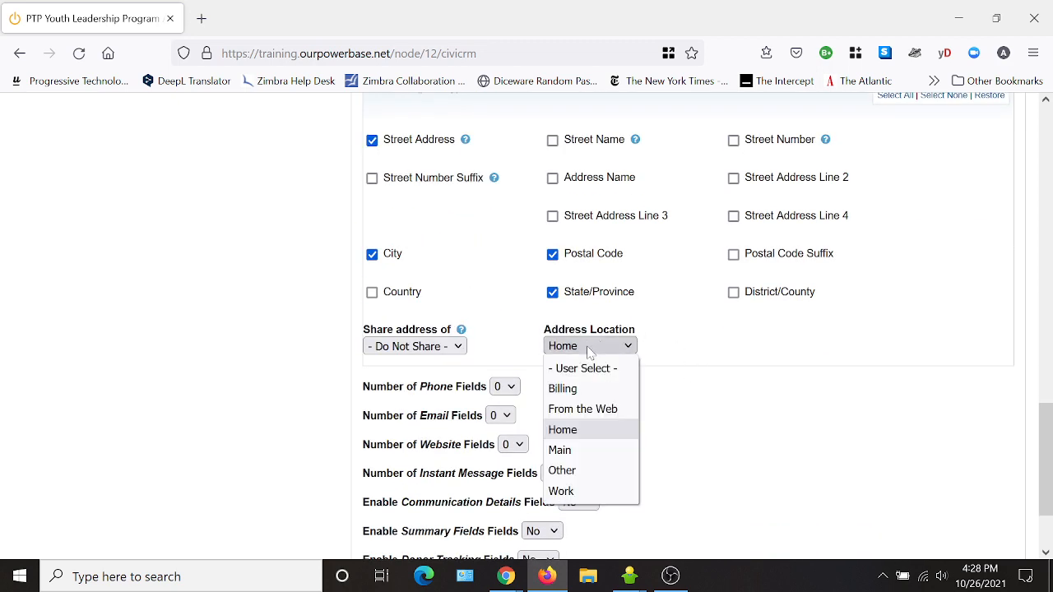
left_click(595, 411)
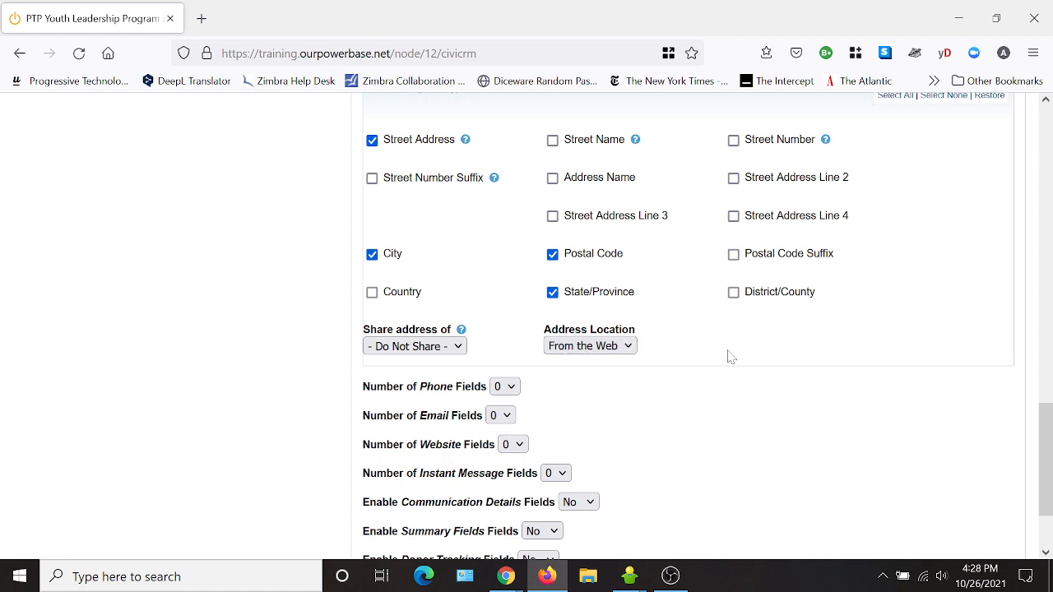
left_click(501, 387)
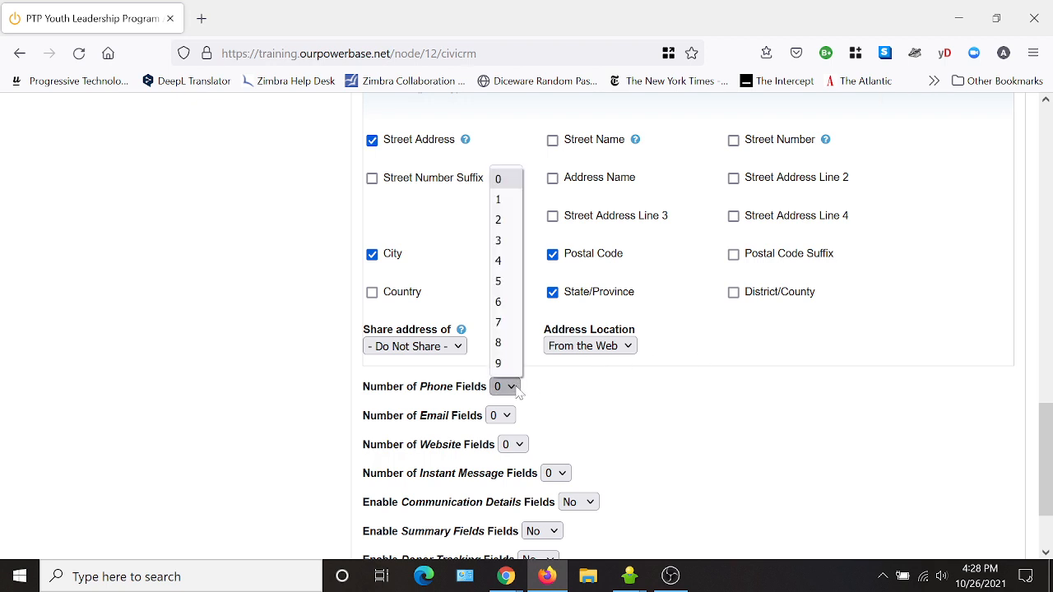
- Add one phone field for the applicant, type Mobile, location From the Web
left_click(496, 199)
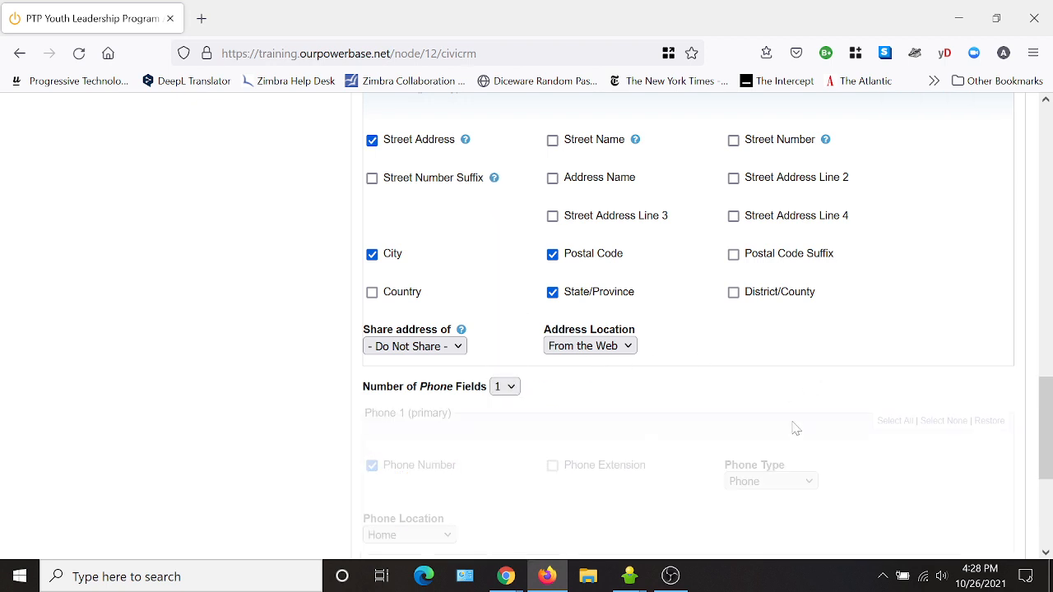
scroll(671, 426, "down", 3)
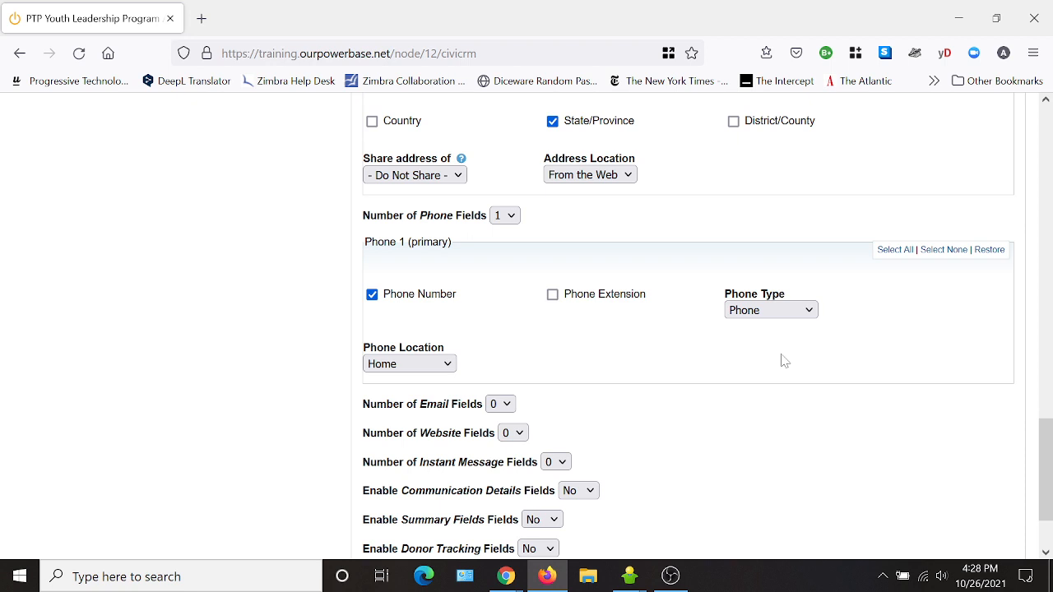
left_click(760, 315)
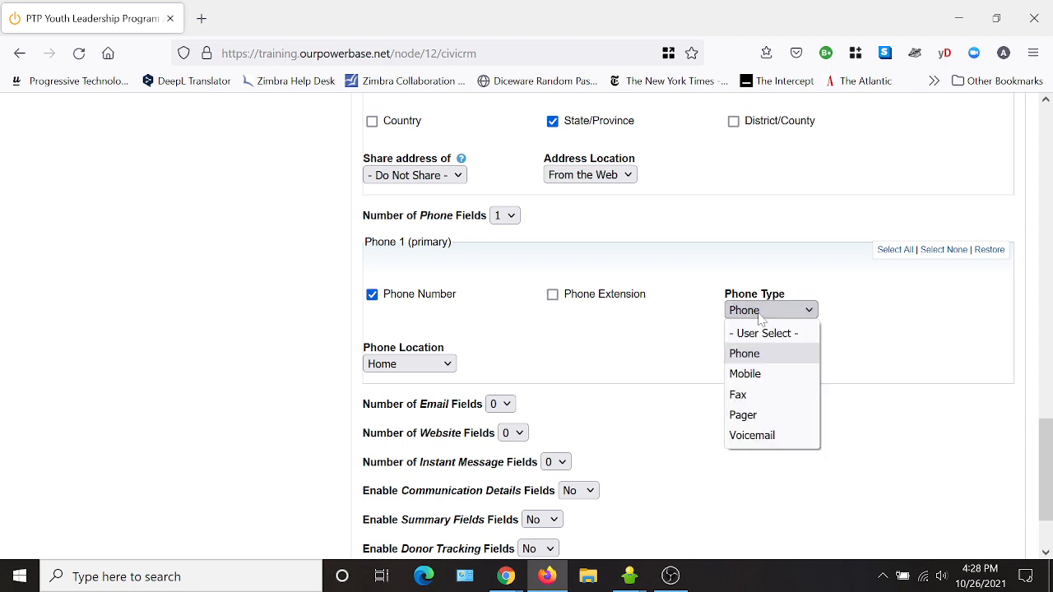
left_click(764, 378)
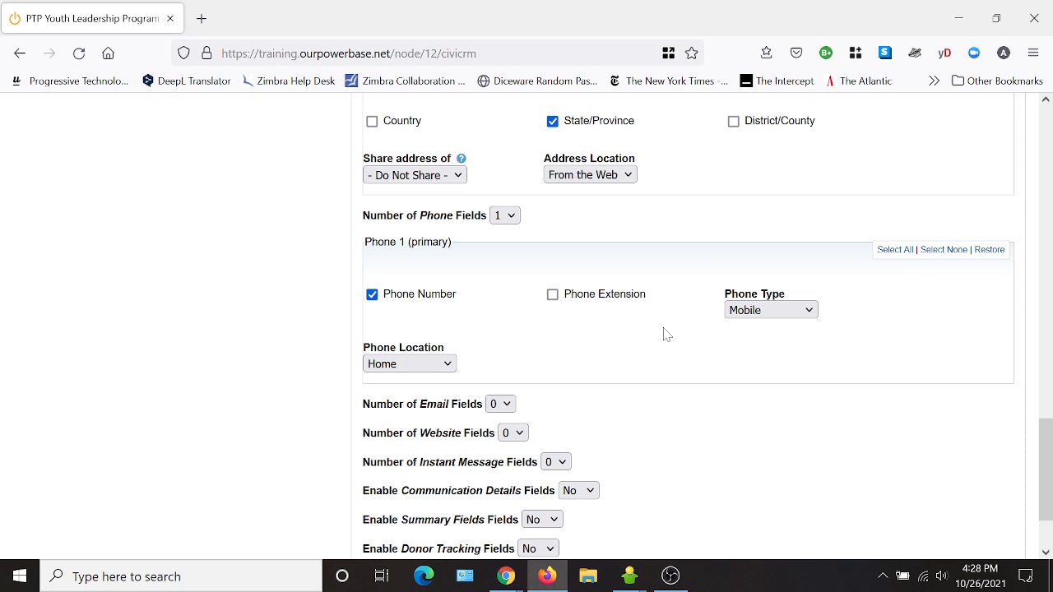
left_click(430, 364)
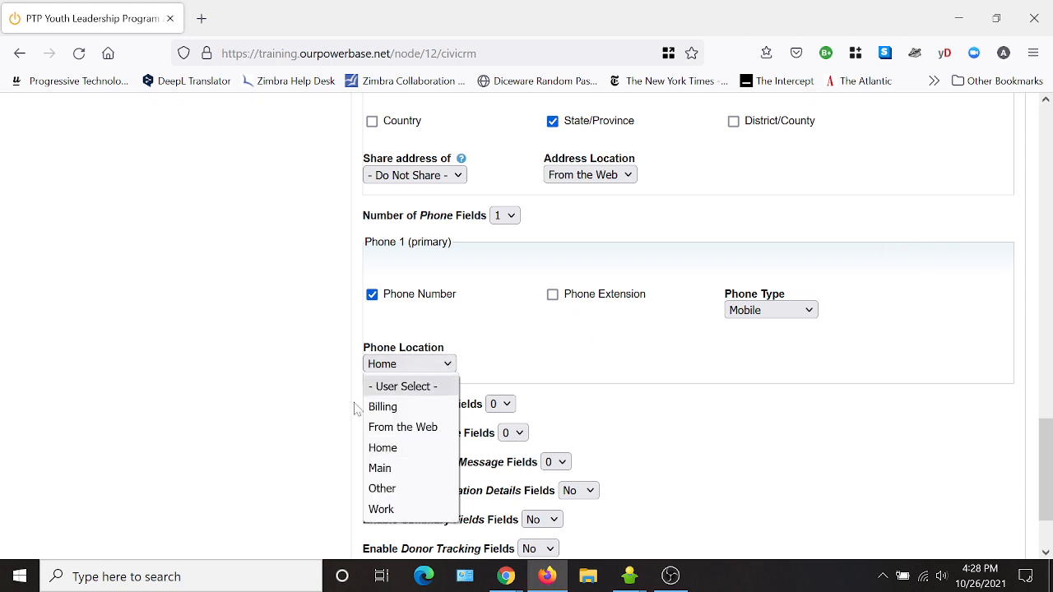
left_click(387, 429)
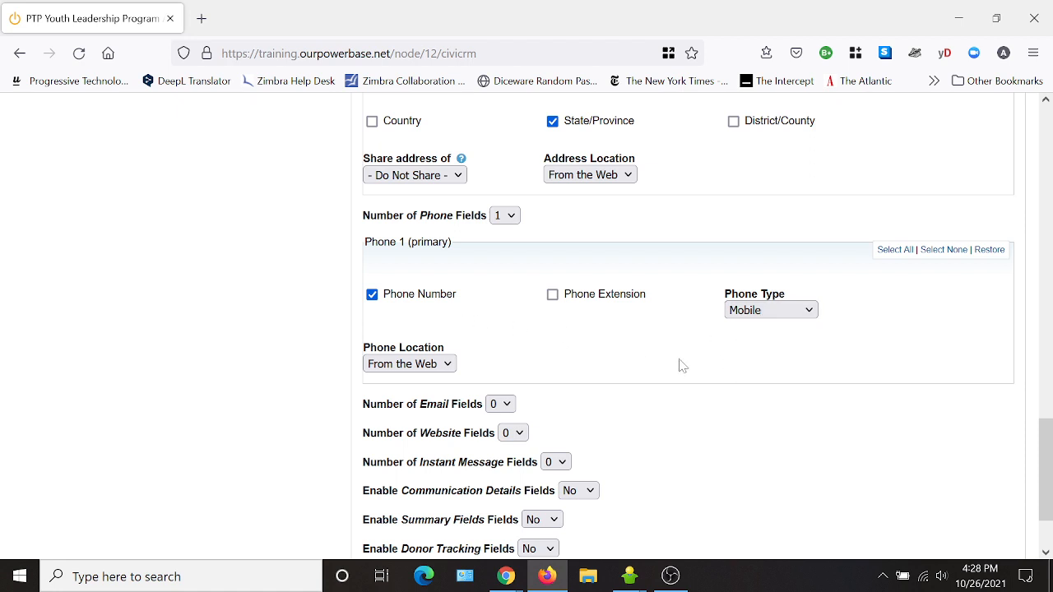
- Add one email field for the applicant with location From the Web
left_click(504, 404)
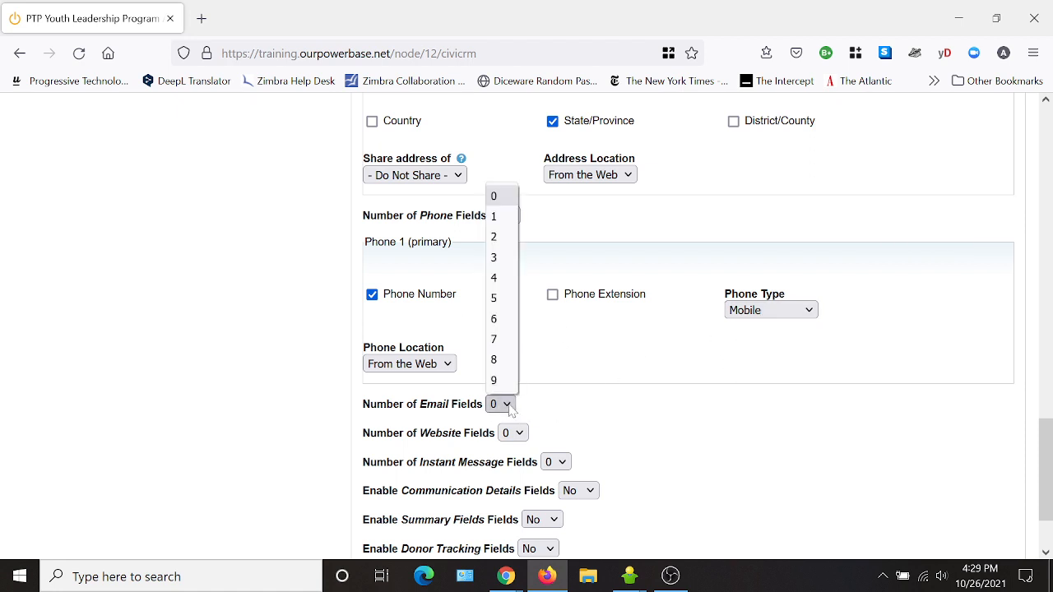
left_click(502, 217)
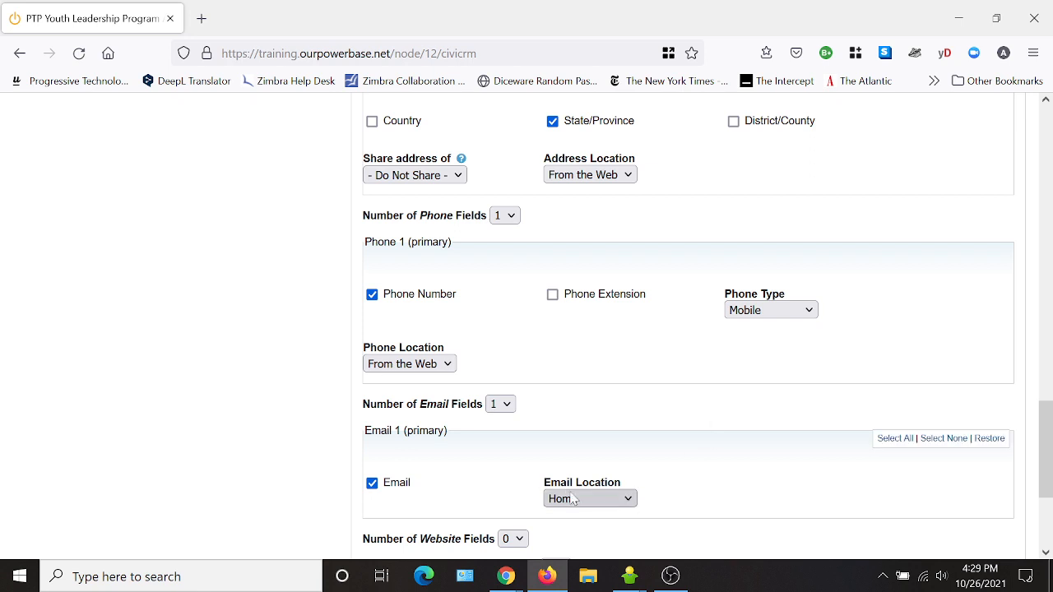
left_click(574, 499)
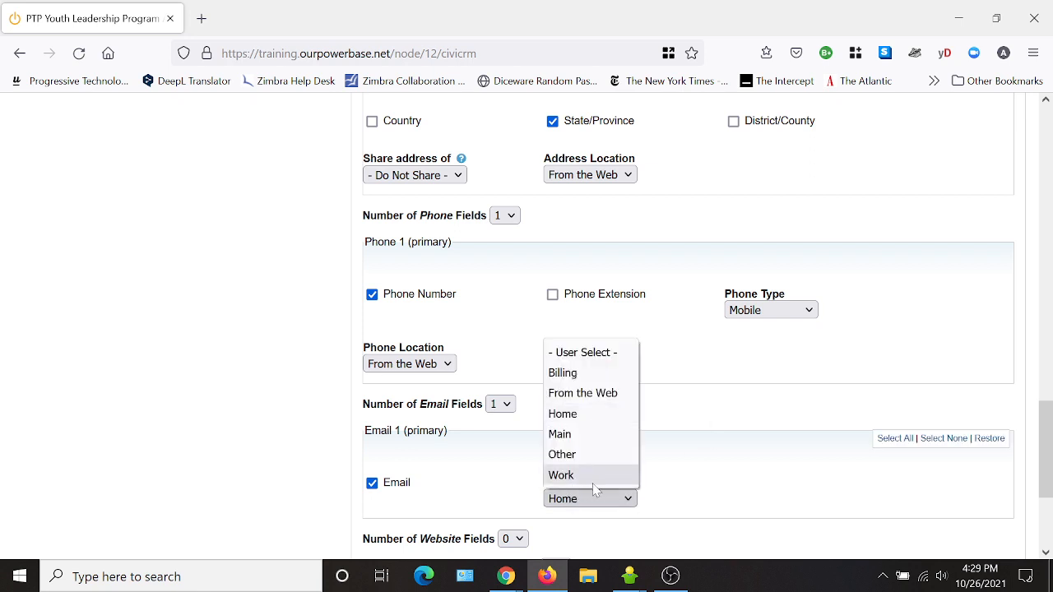
left_click(578, 394)
scroll(716, 411, "down", 2)
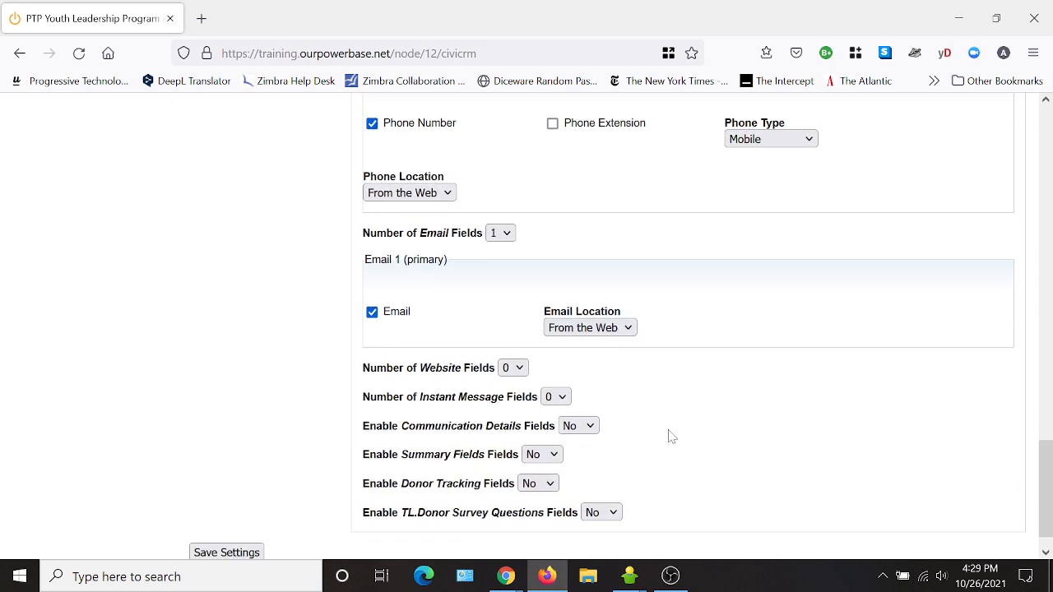
scroll(464, 458, "up", 2)
scroll(520, 486, "up", 2)
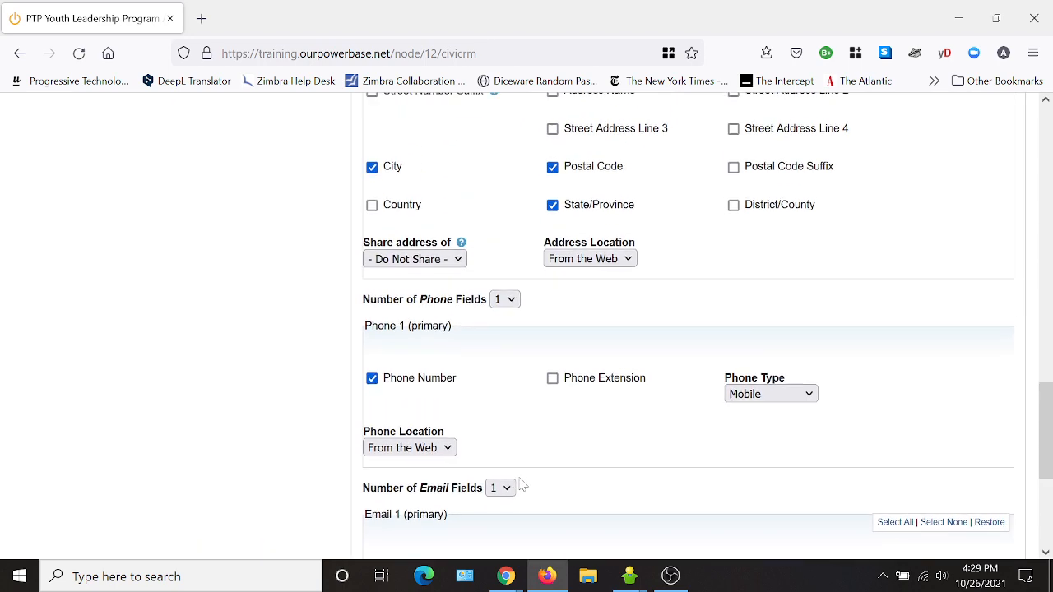
scroll(688, 494, "up", 6)
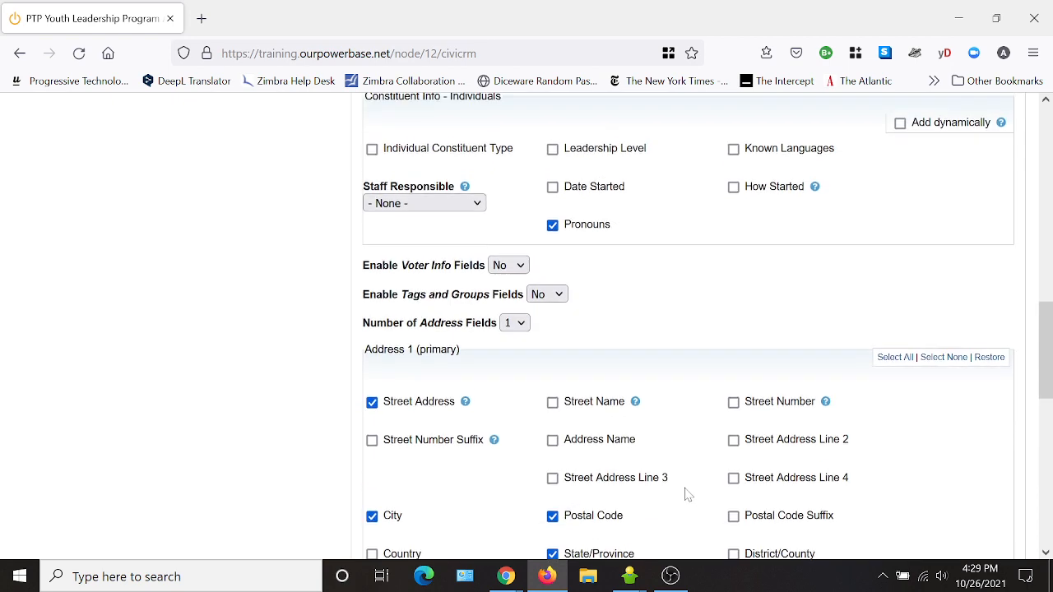
scroll(683, 491, "up", 1)
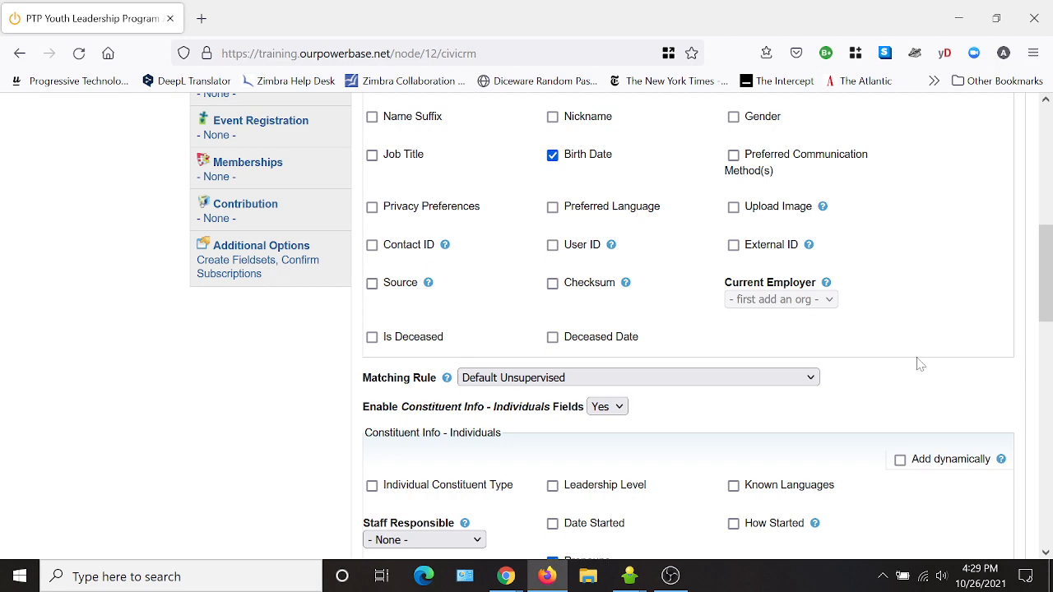
scroll(915, 369, "up", 4)
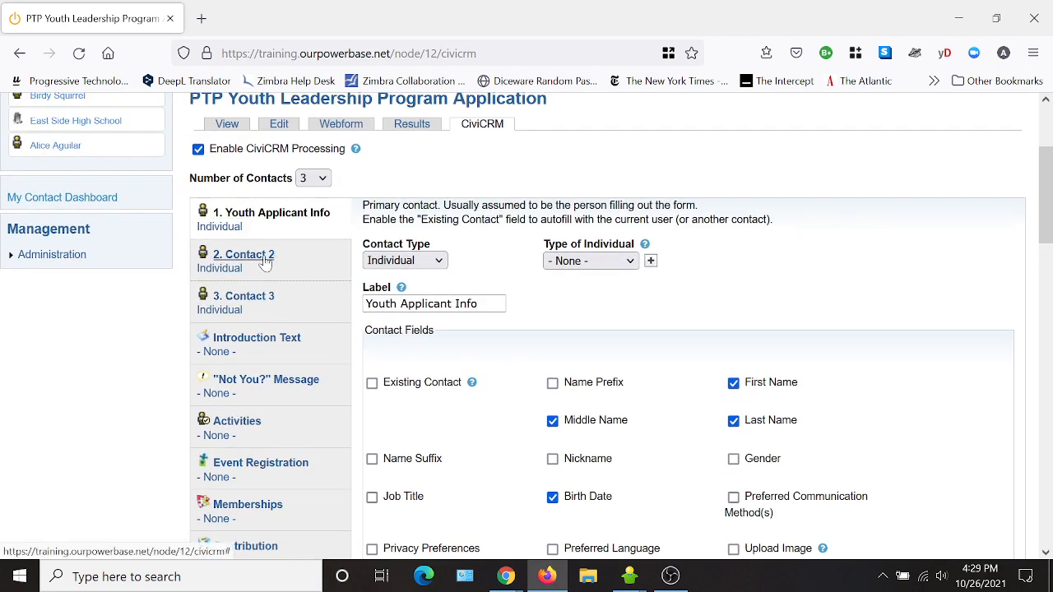
- On Contact 2, change the label to 'Parent or Guardian Info' and tick Middle Name
left_click(265, 261)
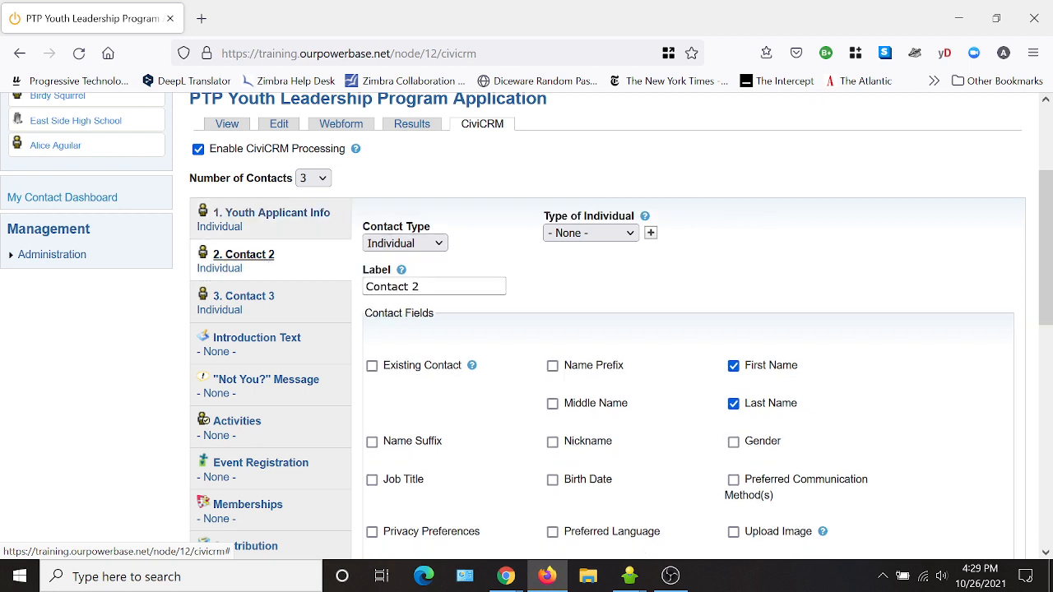
left_click_drag(444, 286, 341, 288)
type("P")
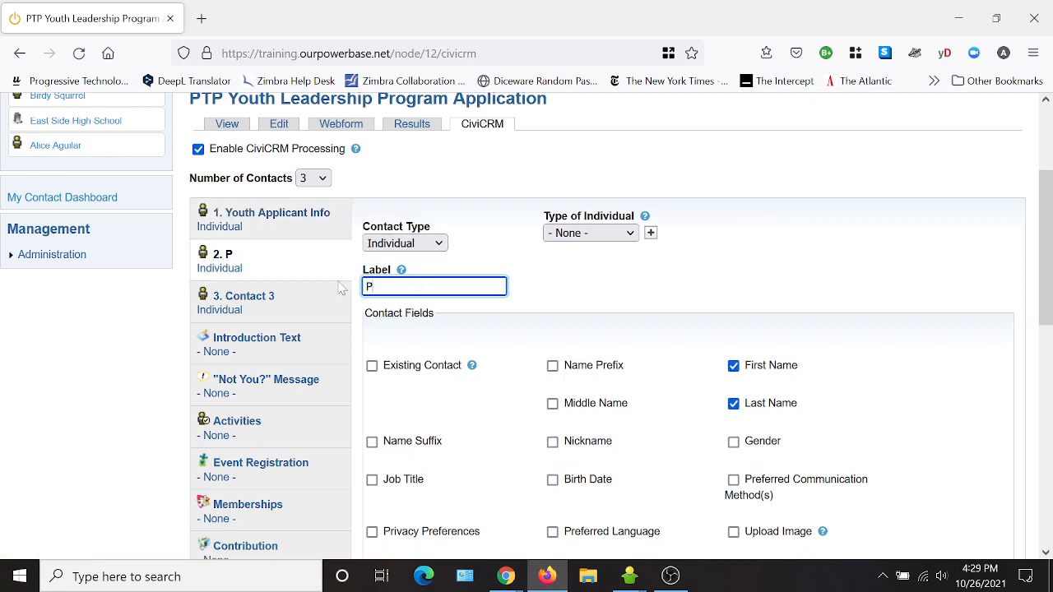
type("arent or G")
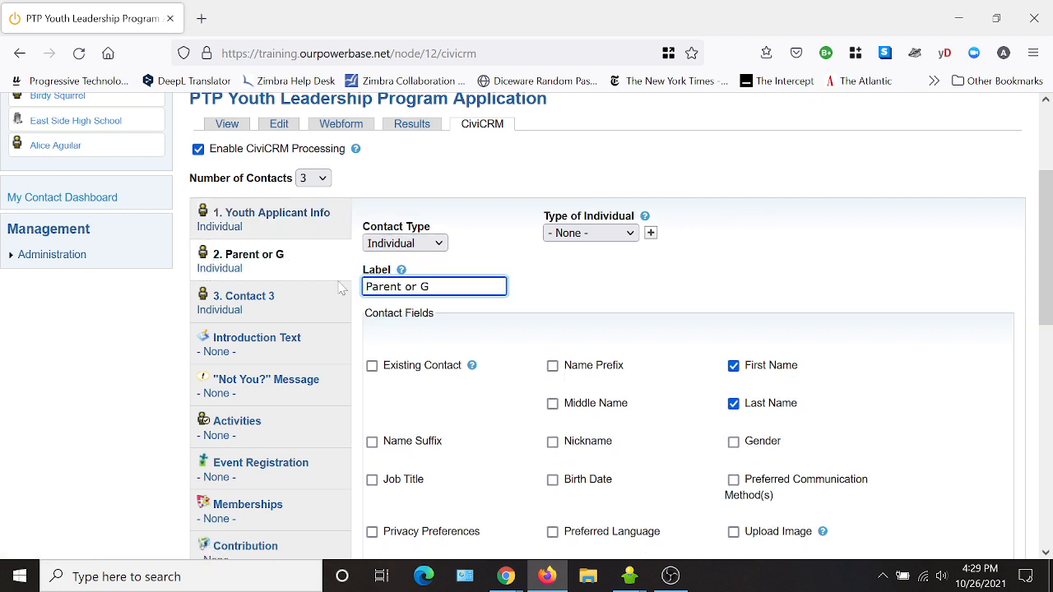
type("uardian Info")
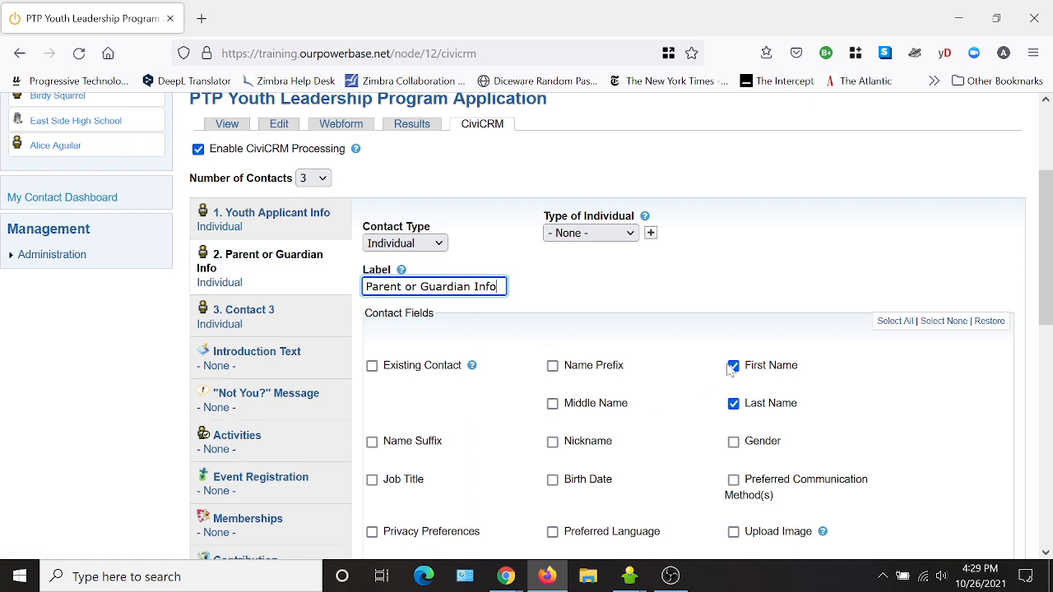
left_click(553, 403)
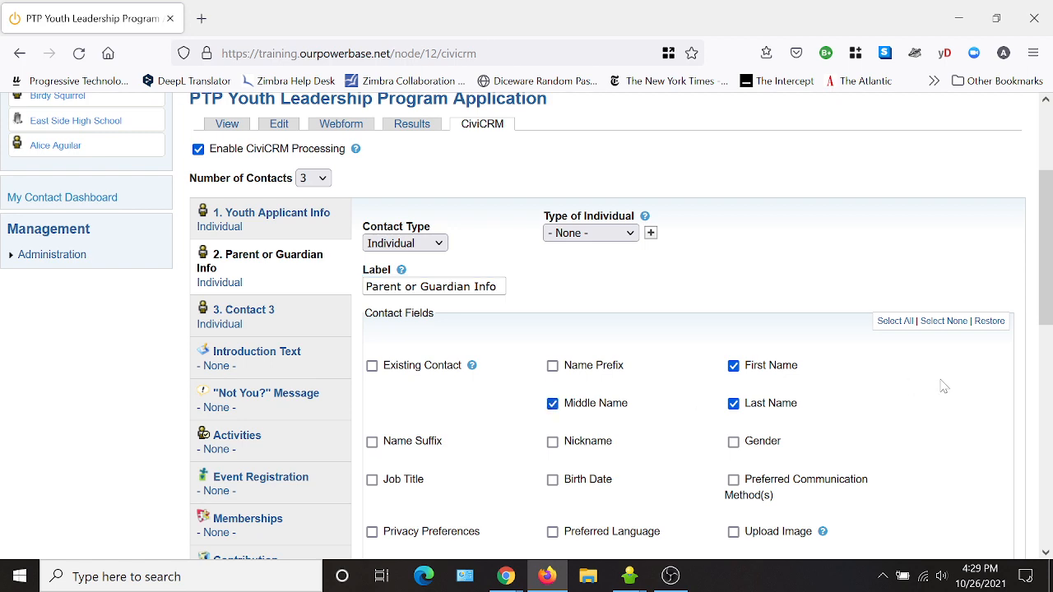
scroll(945, 387, "down", 5)
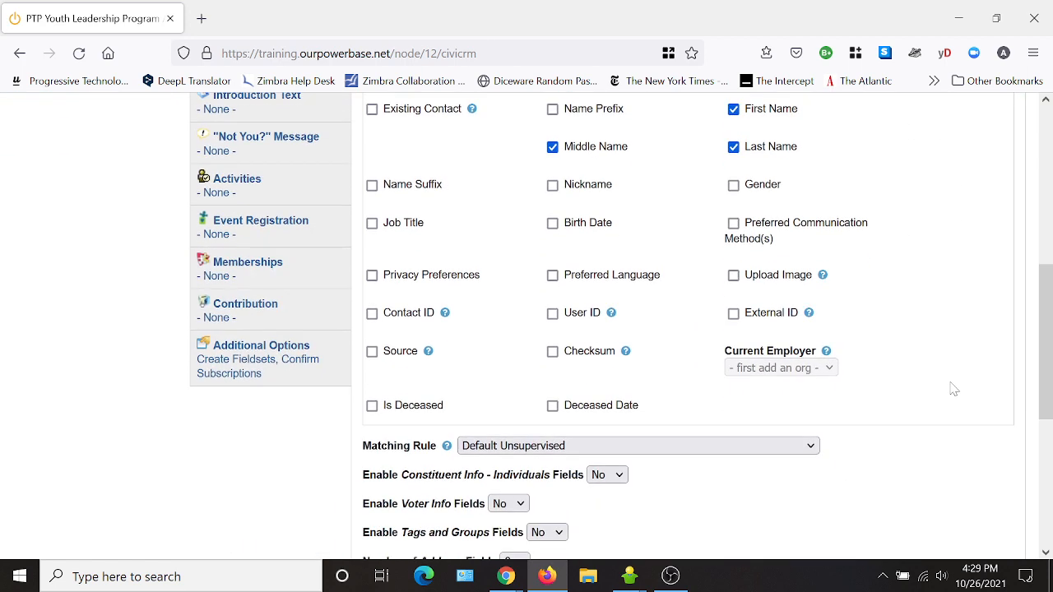
scroll(823, 395, "down", 3)
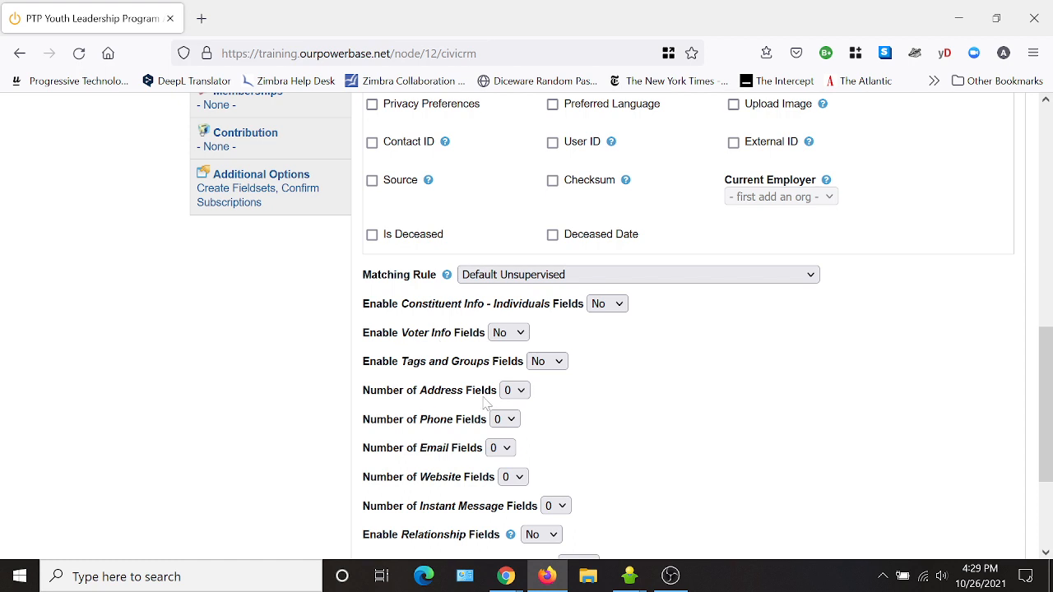
scroll(637, 395, "down", 2)
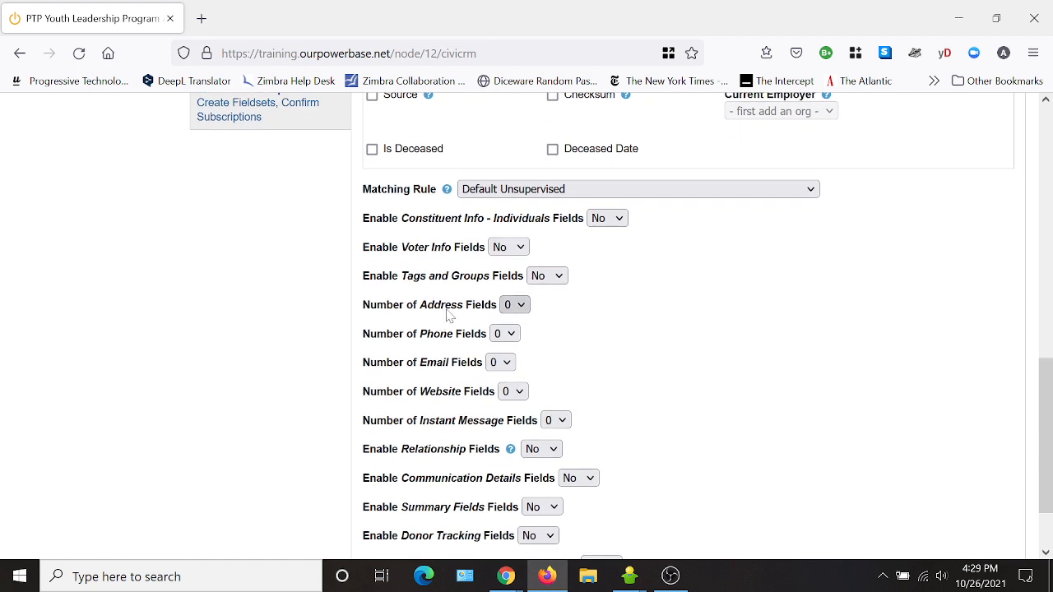
- Add one phone field for the parent, type Mobile, location From the Web
left_click(505, 334)
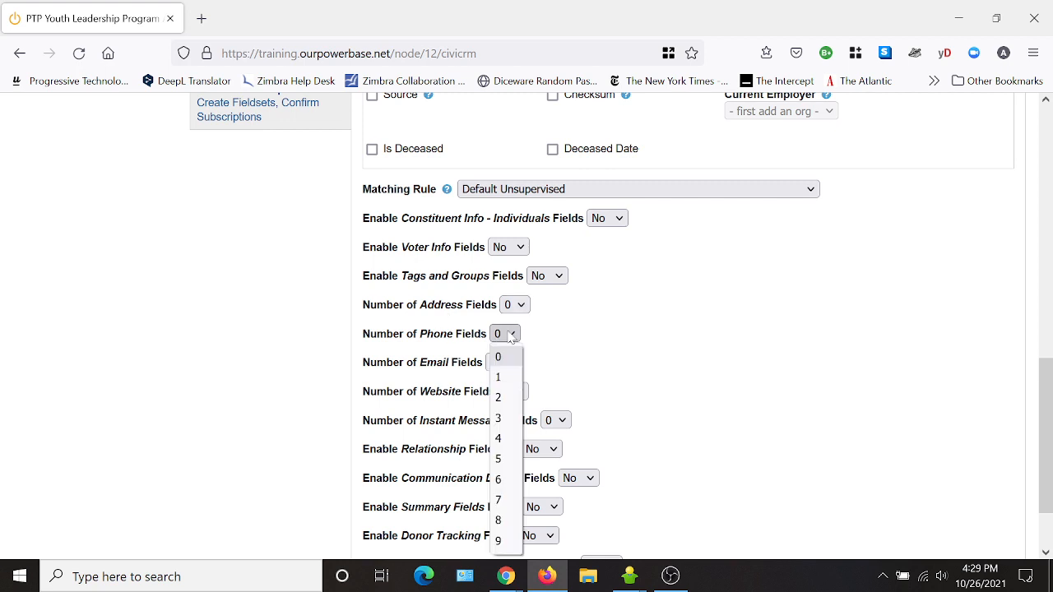
left_click(498, 377)
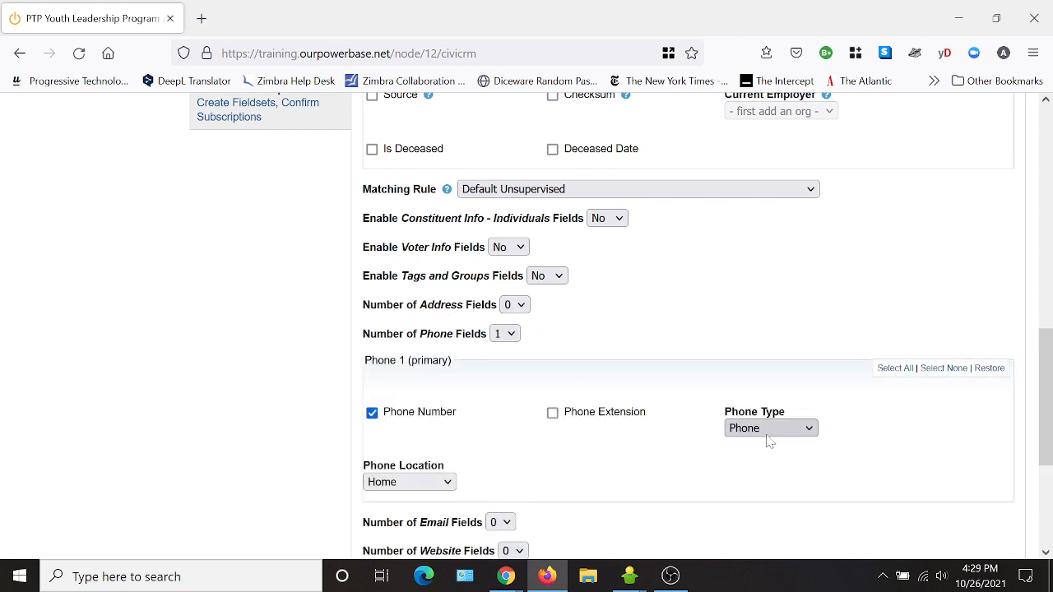
left_click(767, 429)
left_click(748, 343)
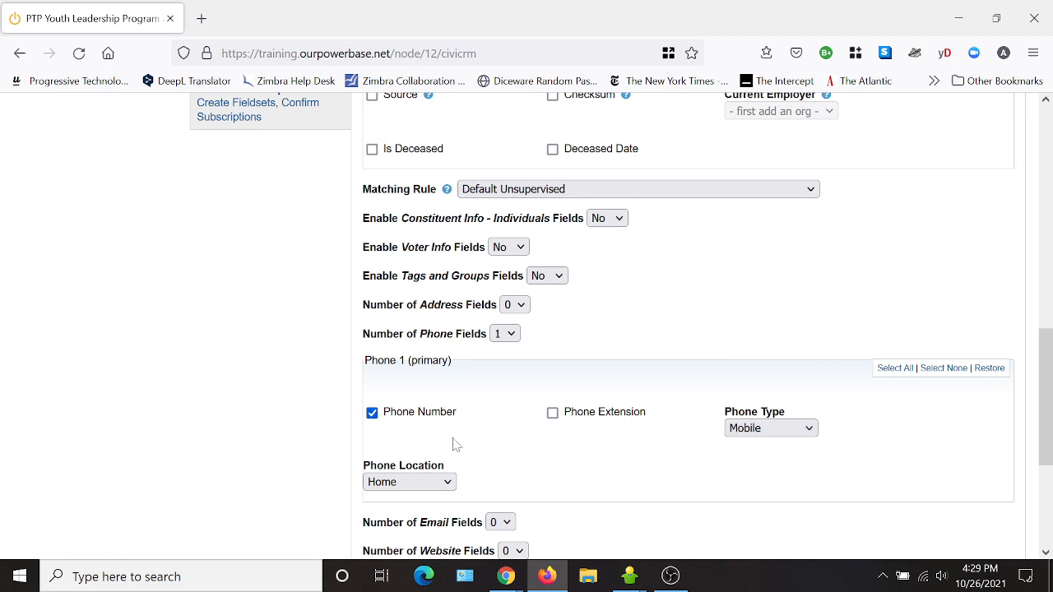
left_click(402, 482)
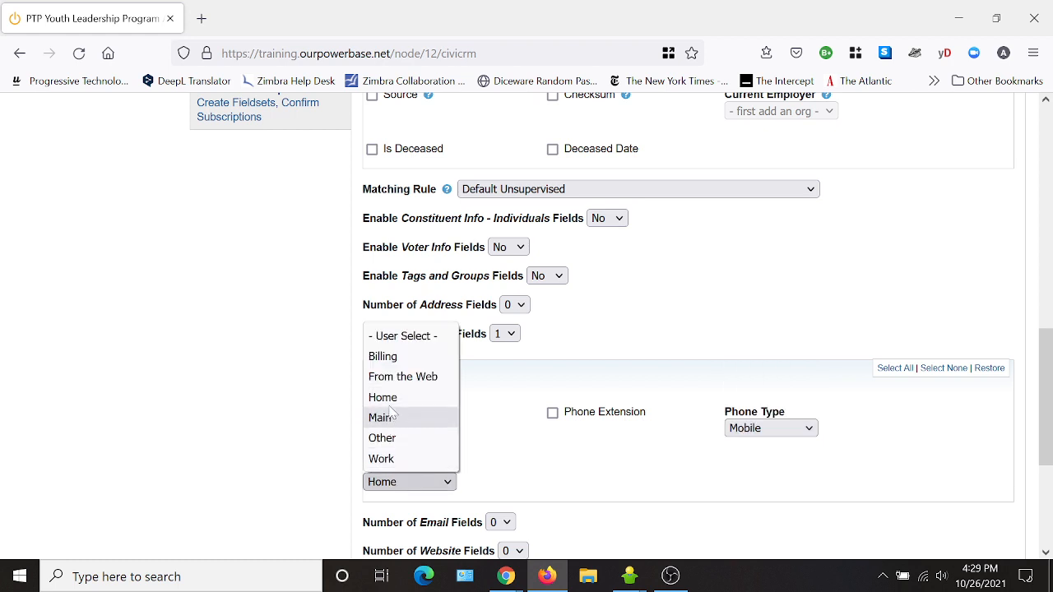
left_click(402, 376)
scroll(619, 468, "down", 2)
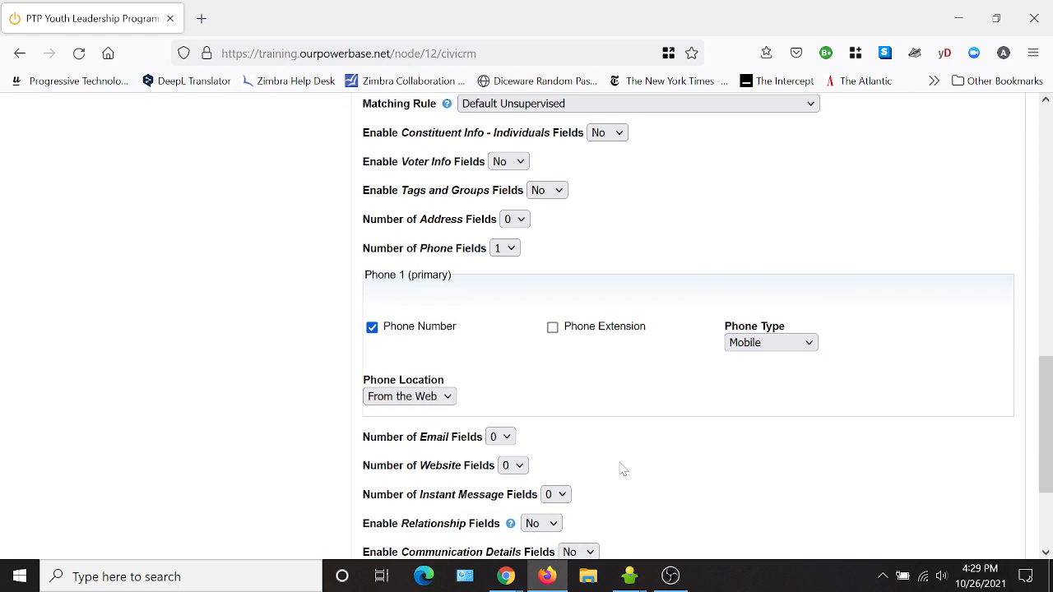
- Add one email field for the parent with location From the Web
left_click(500, 437)
left_click(500, 248)
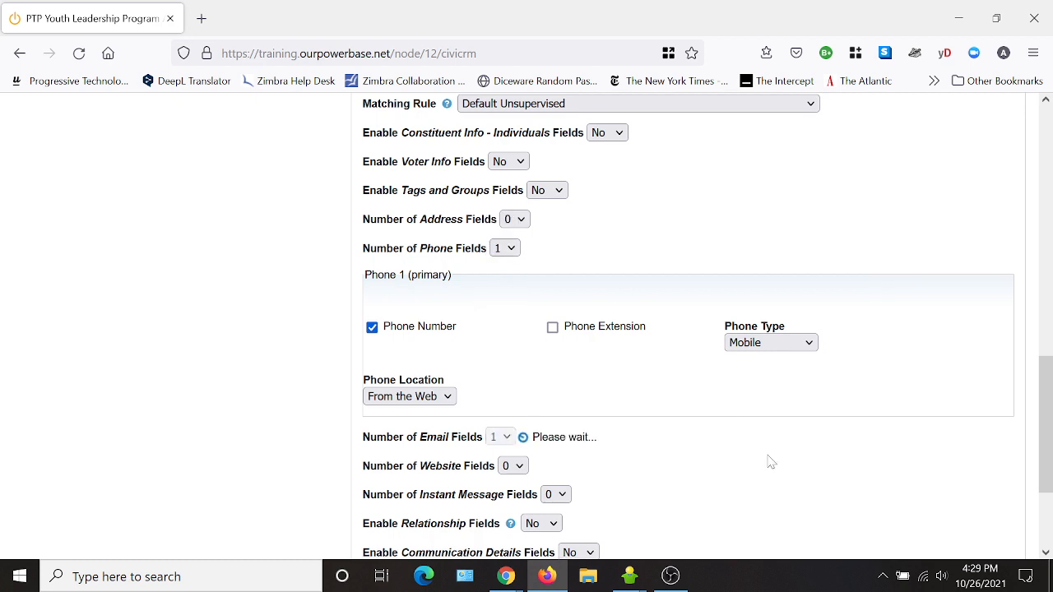
left_click(592, 531)
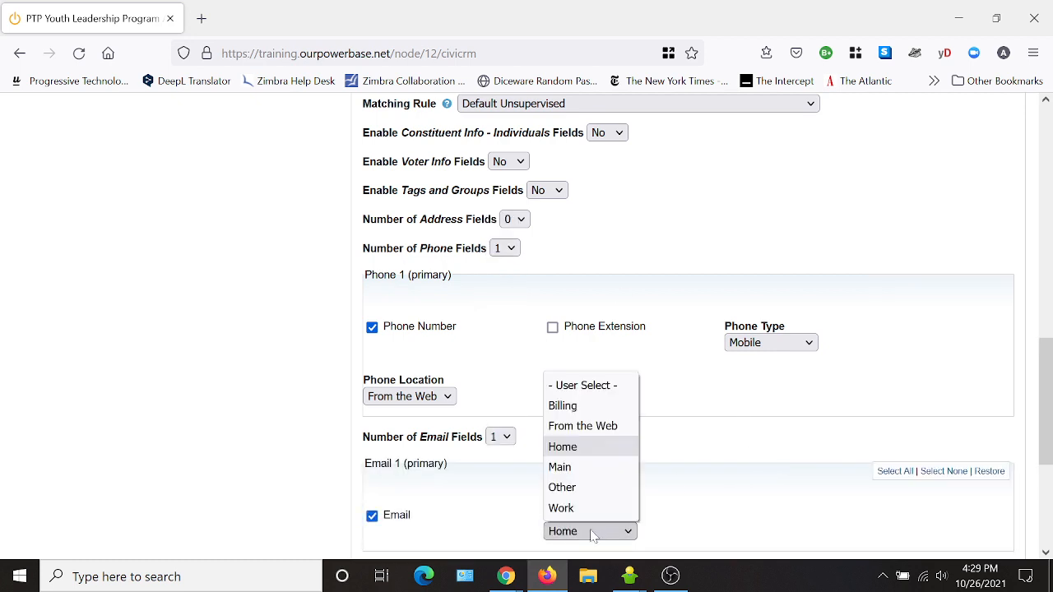
left_click(582, 426)
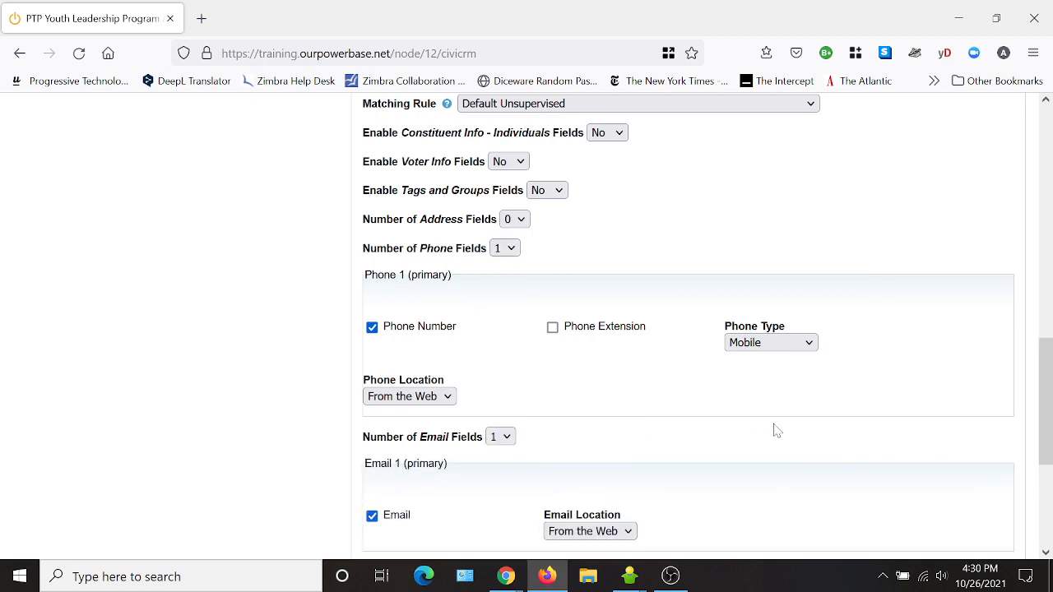
scroll(727, 426, "down", 2)
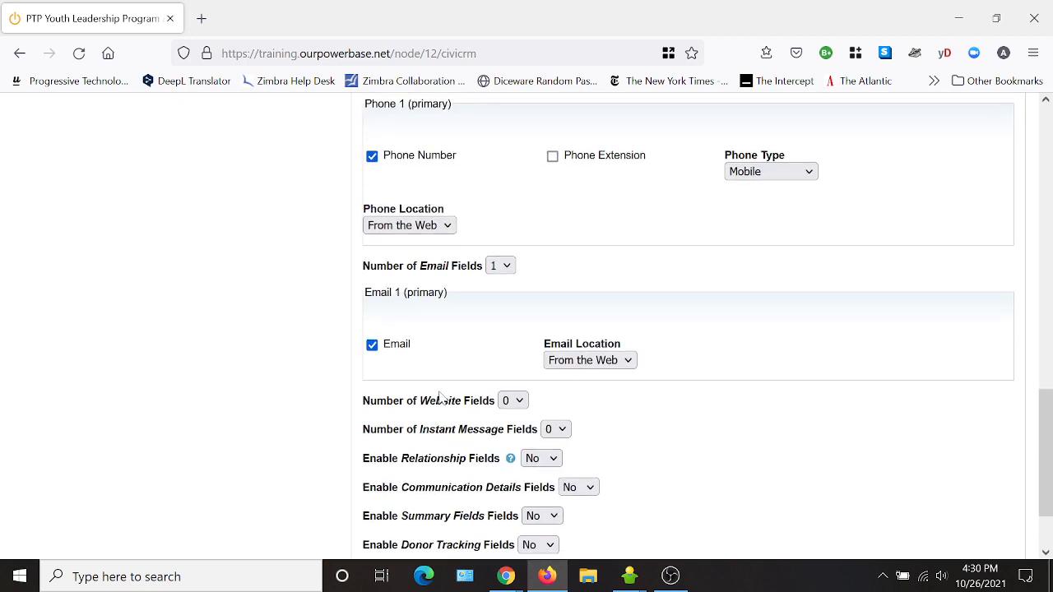
scroll(444, 398, "down", 1)
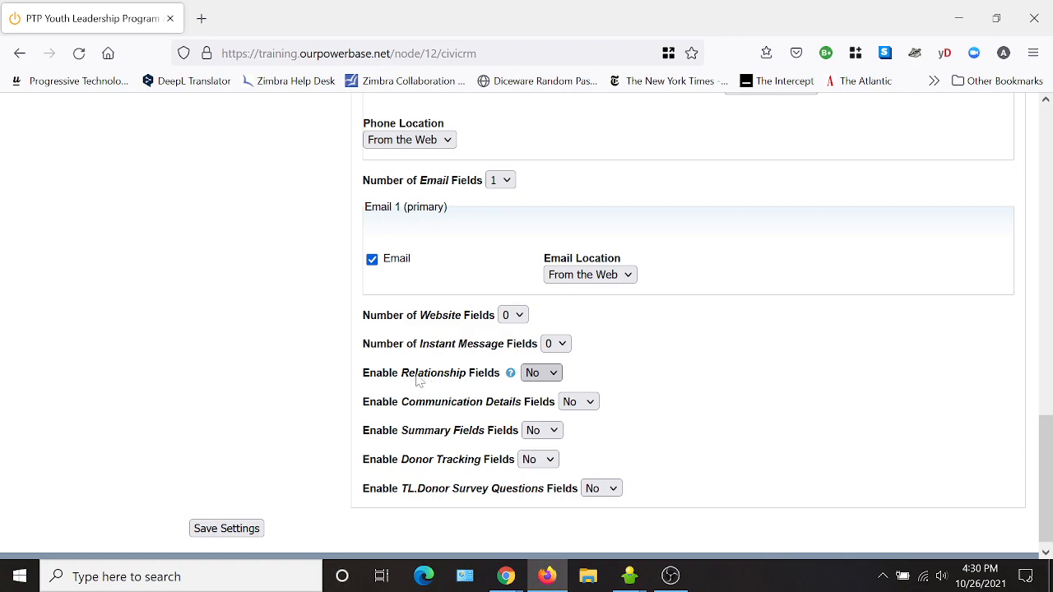
scroll(409, 378, "up", 12)
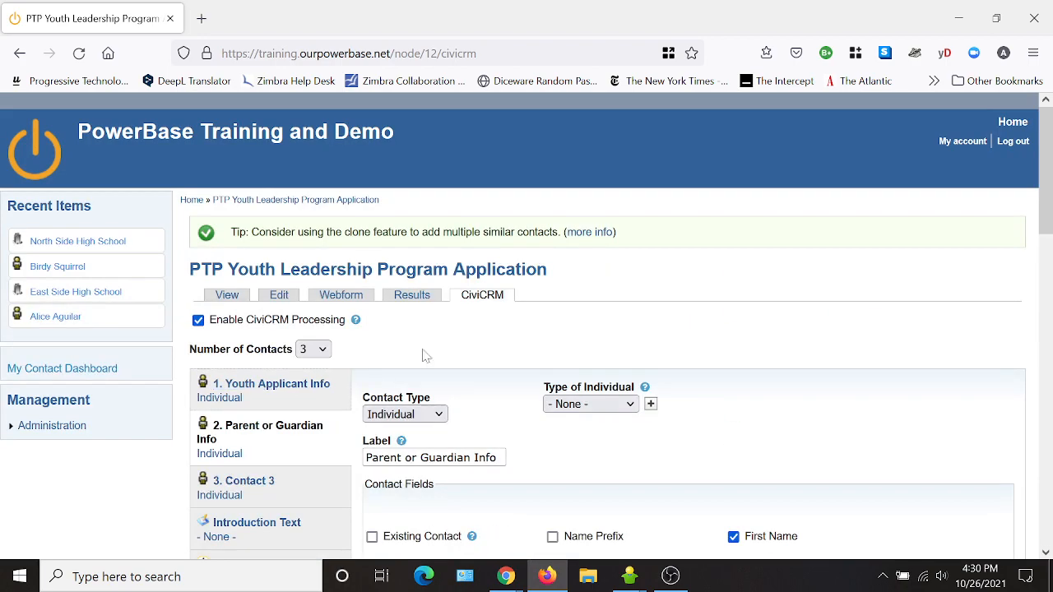
scroll(736, 446, "down", 12)
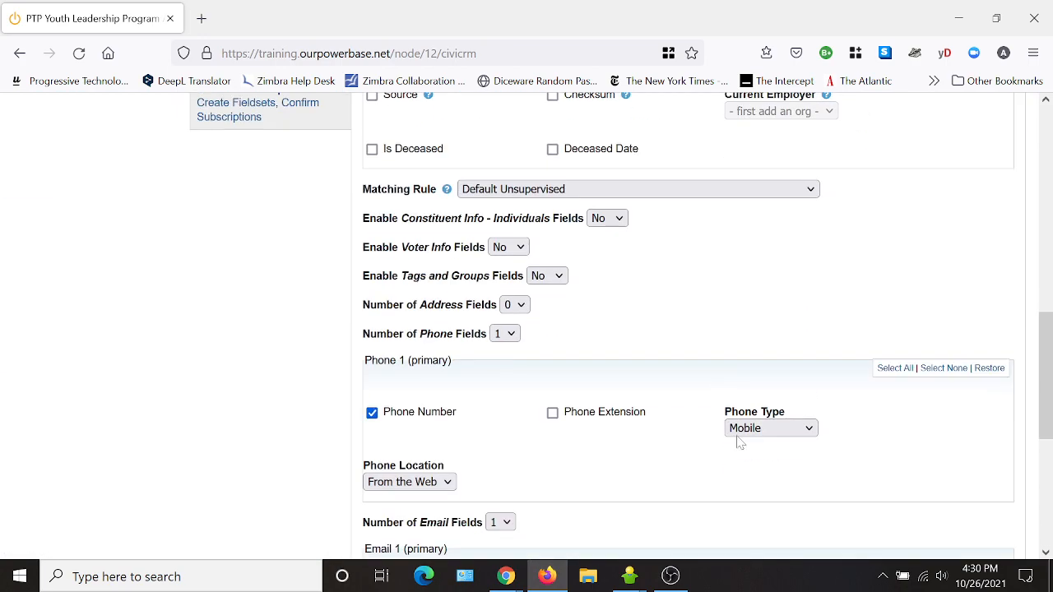
scroll(662, 452, "down", 4)
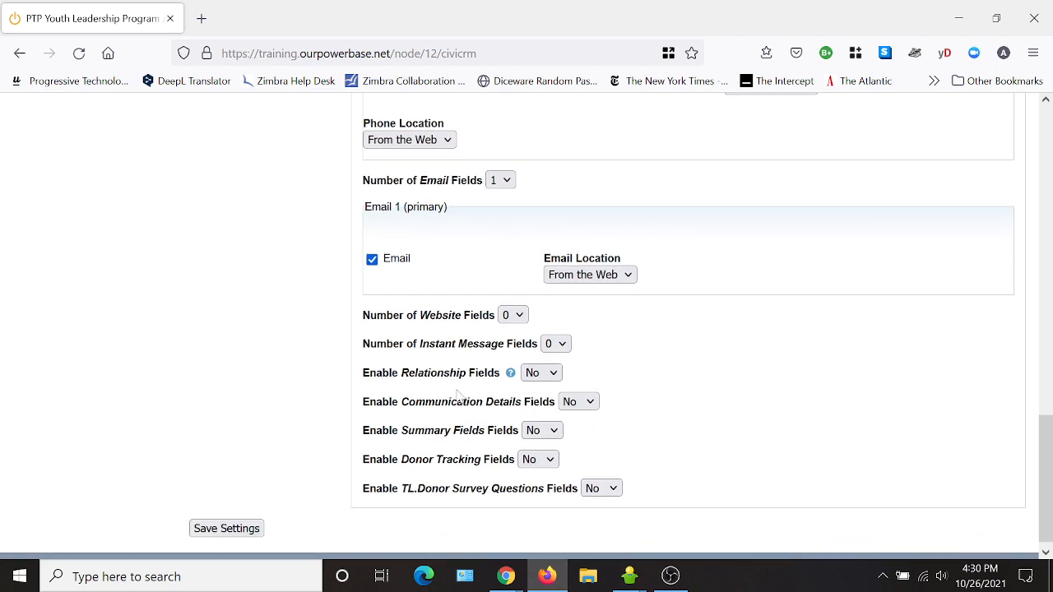
- Set Enable Relationship Fields to Yes with relationship type 'Parent/Guardian of'
left_click(546, 379)
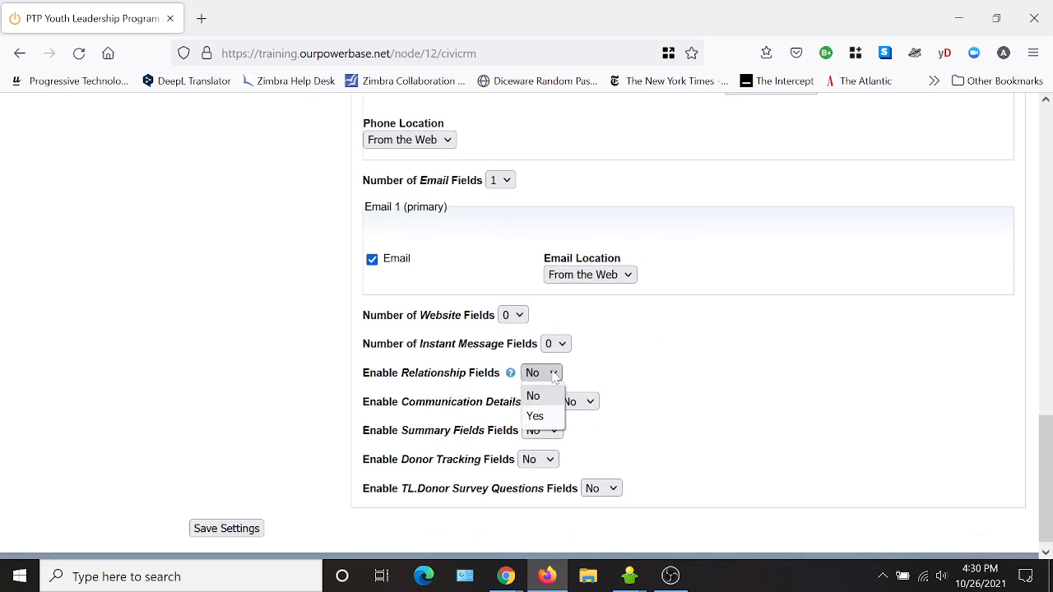
left_click(547, 416)
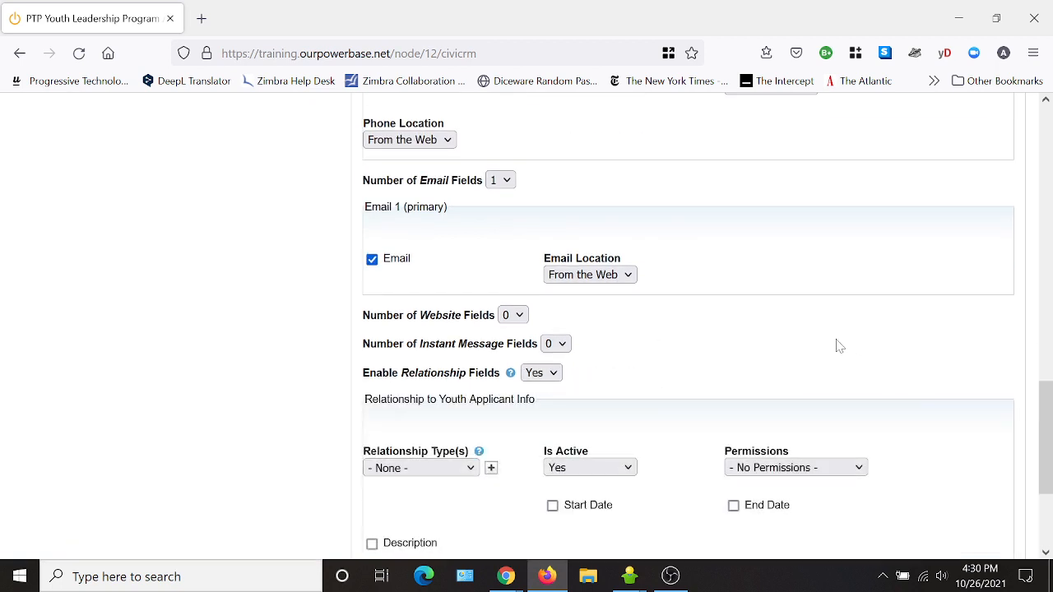
scroll(802, 331, "down", 1)
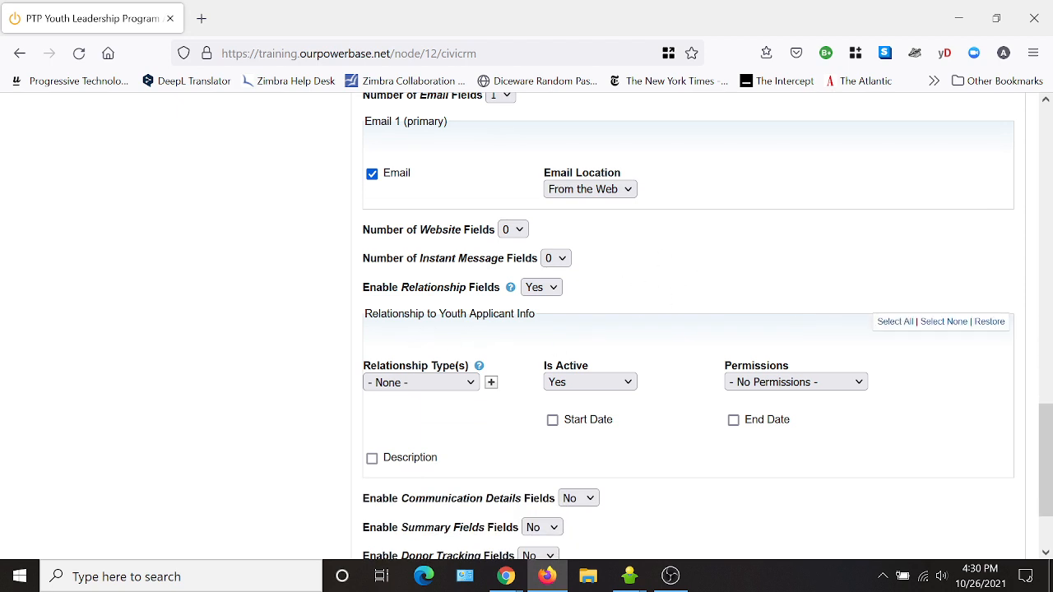
scroll(535, 315, "down", 1)
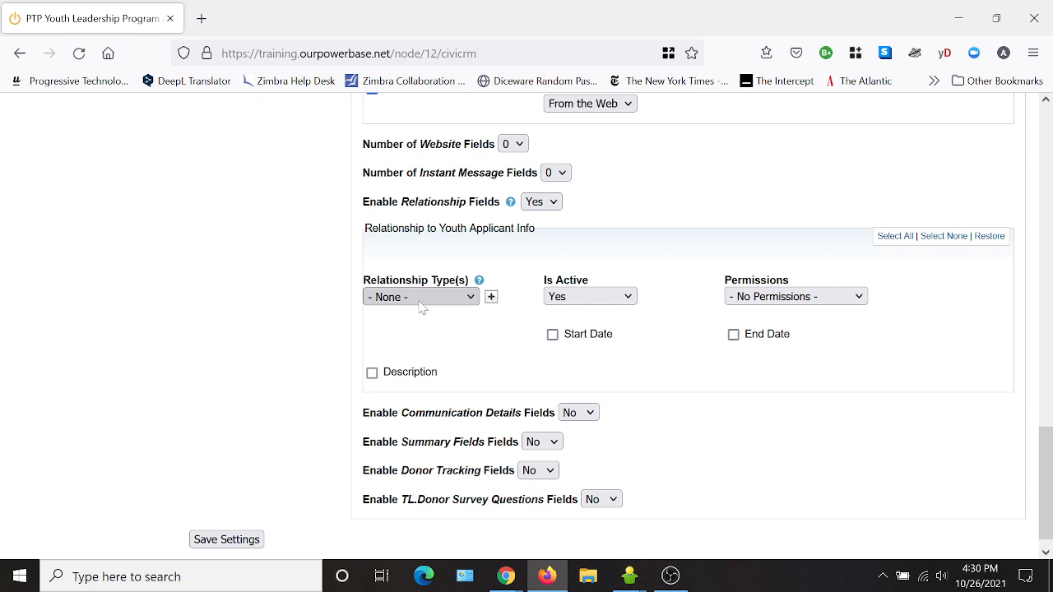
left_click(420, 299)
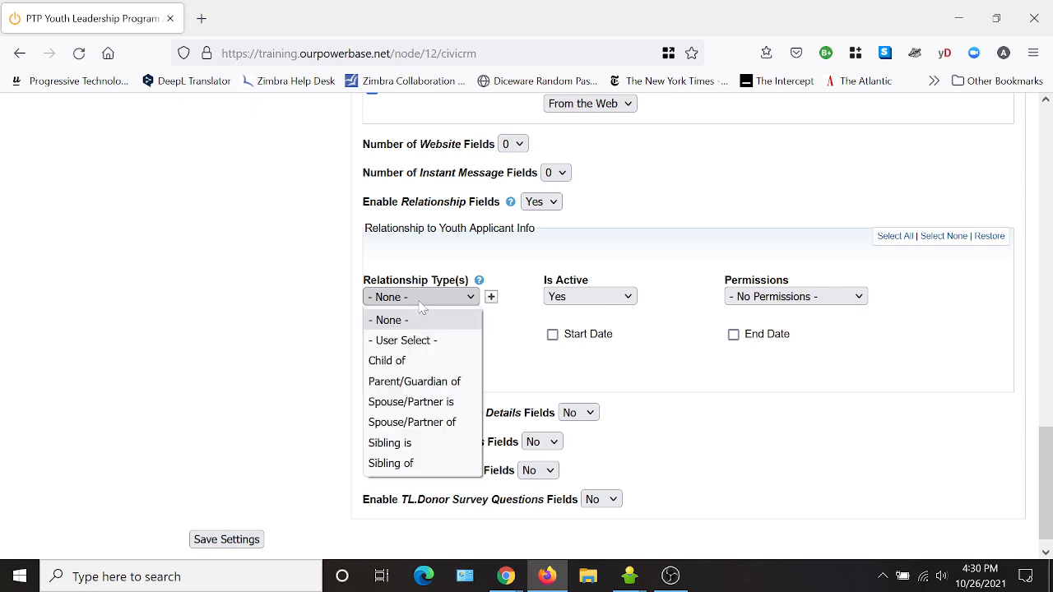
left_click(437, 382)
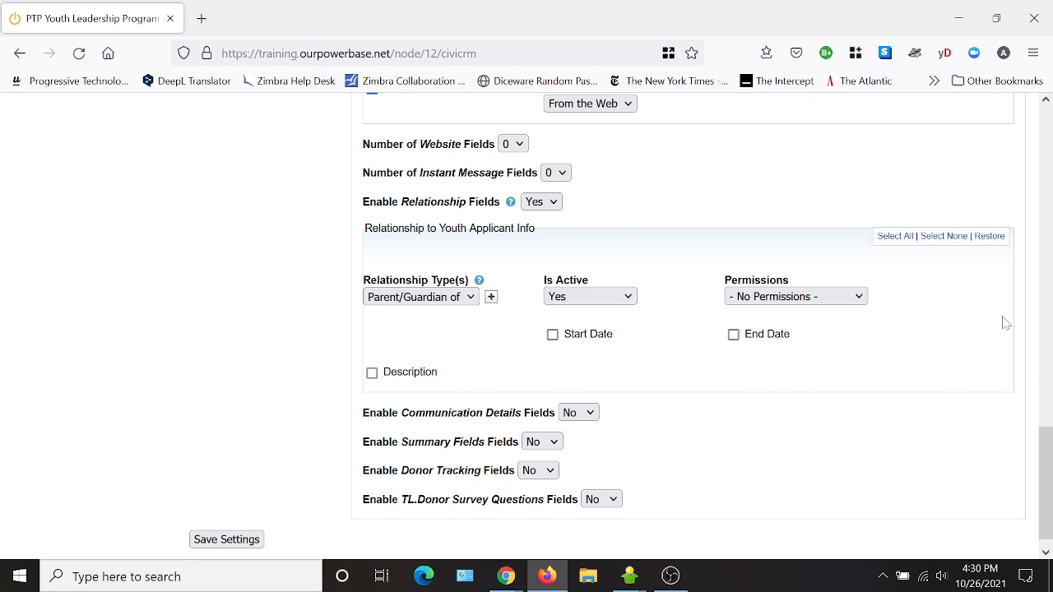
scroll(1006, 323, "up", 5)
scroll(697, 385, "up", 5)
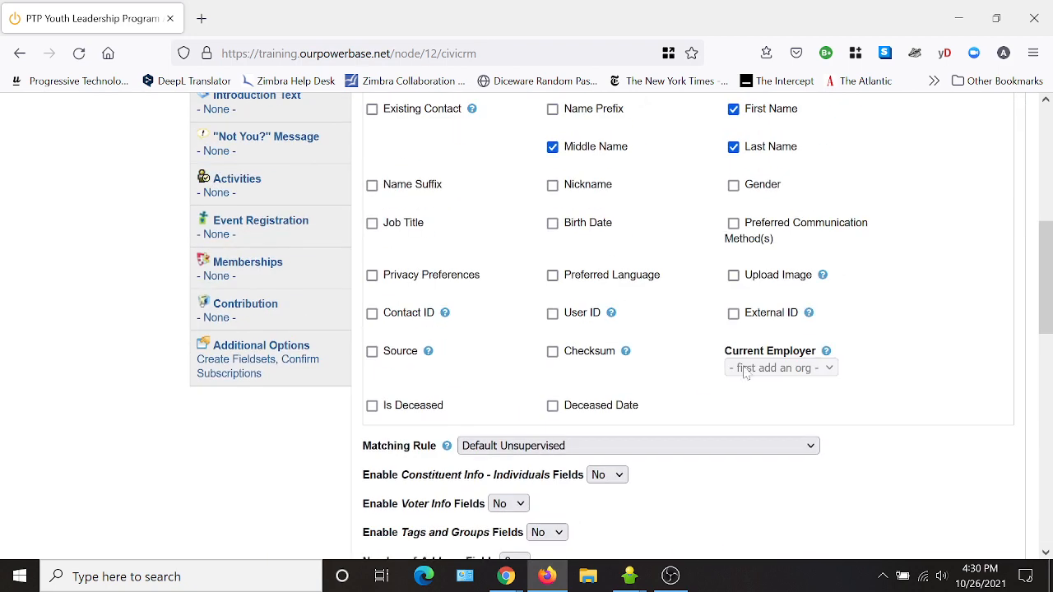
scroll(339, 261, "up", 3)
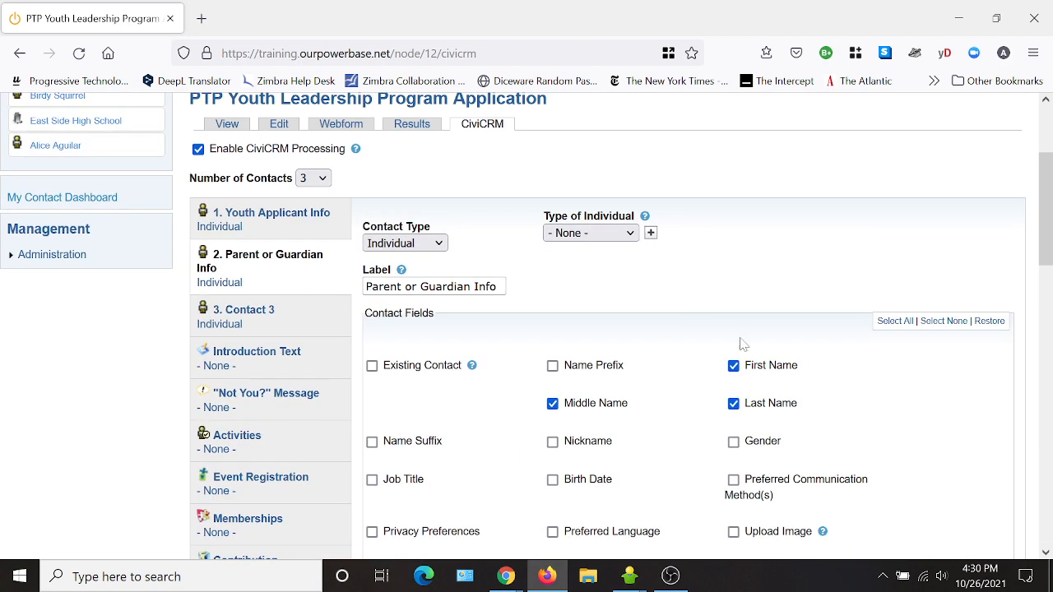
- Make Contact 3 an Organization of type School, labelled 'School Info'
left_click(257, 317)
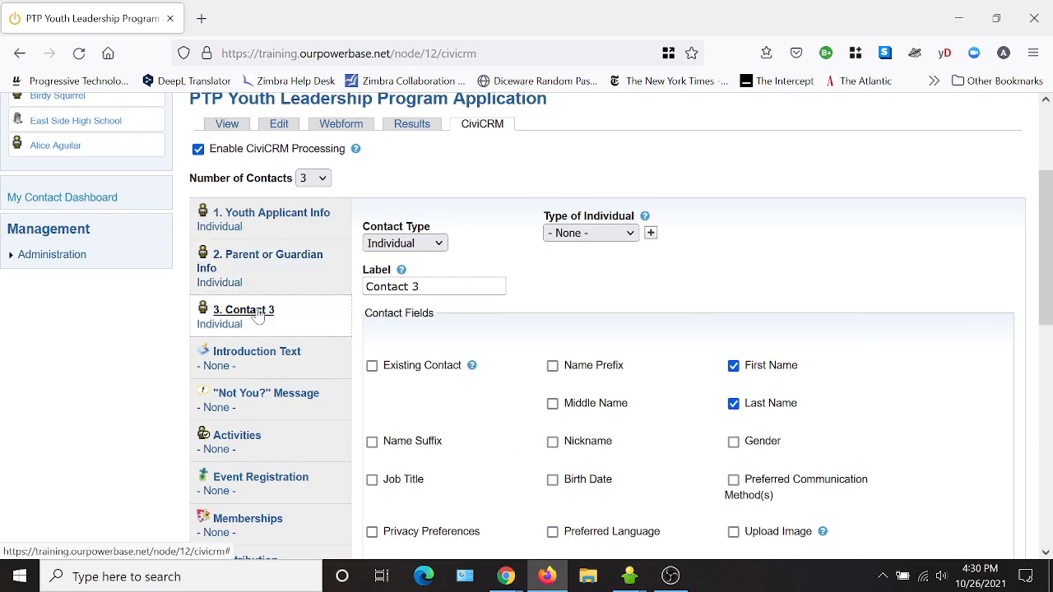
left_click(415, 245)
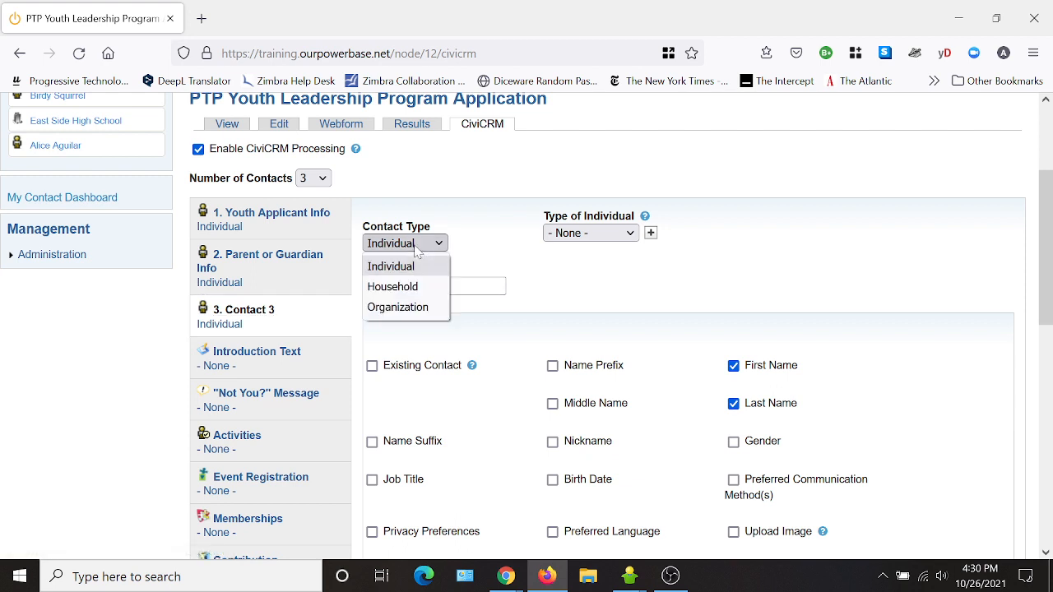
left_click(414, 313)
left_click(589, 234)
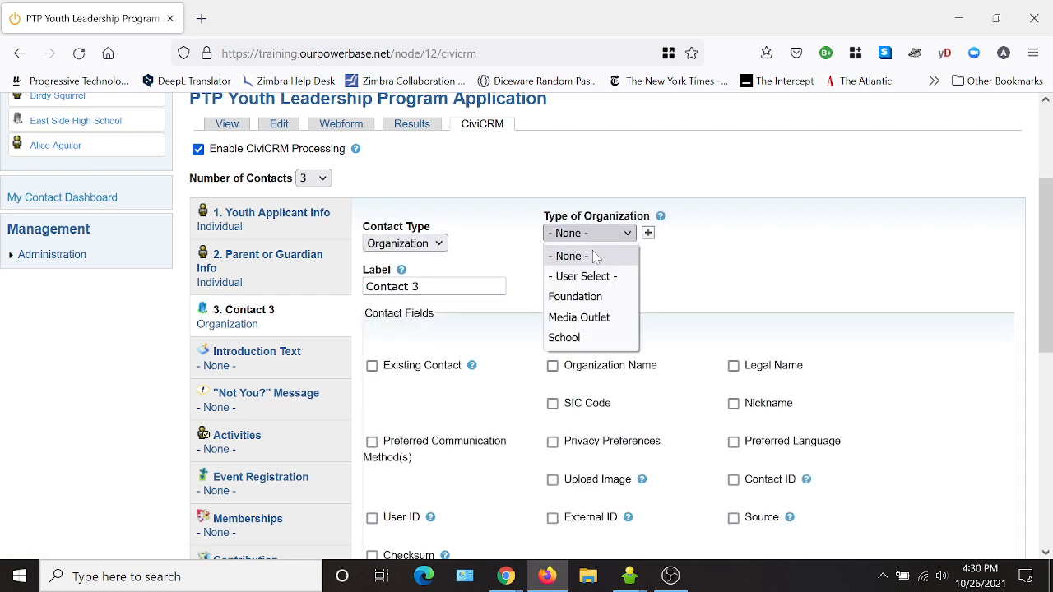
left_click(576, 338)
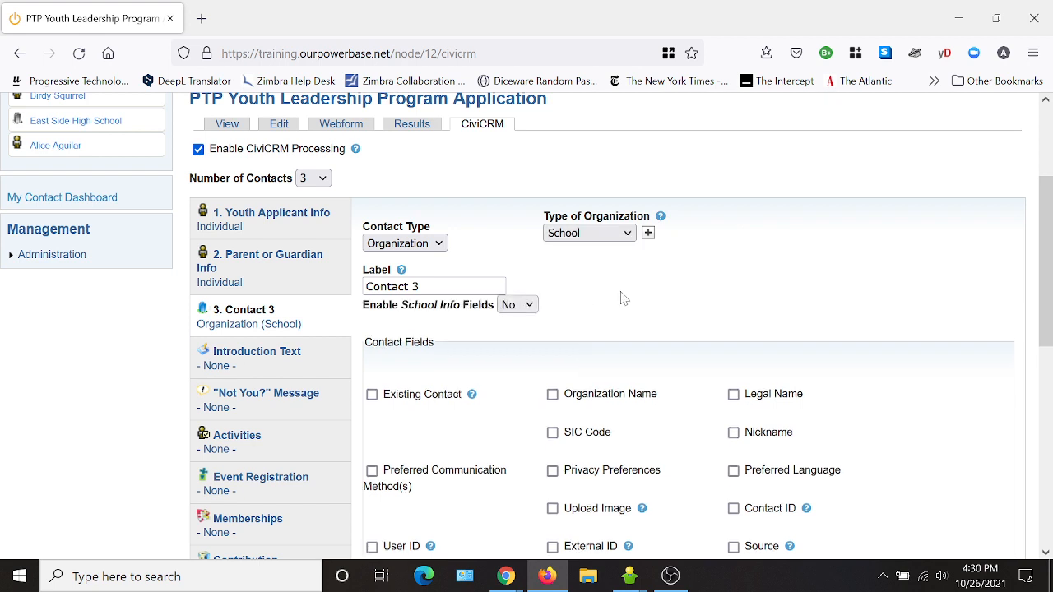
triple_click(395, 287)
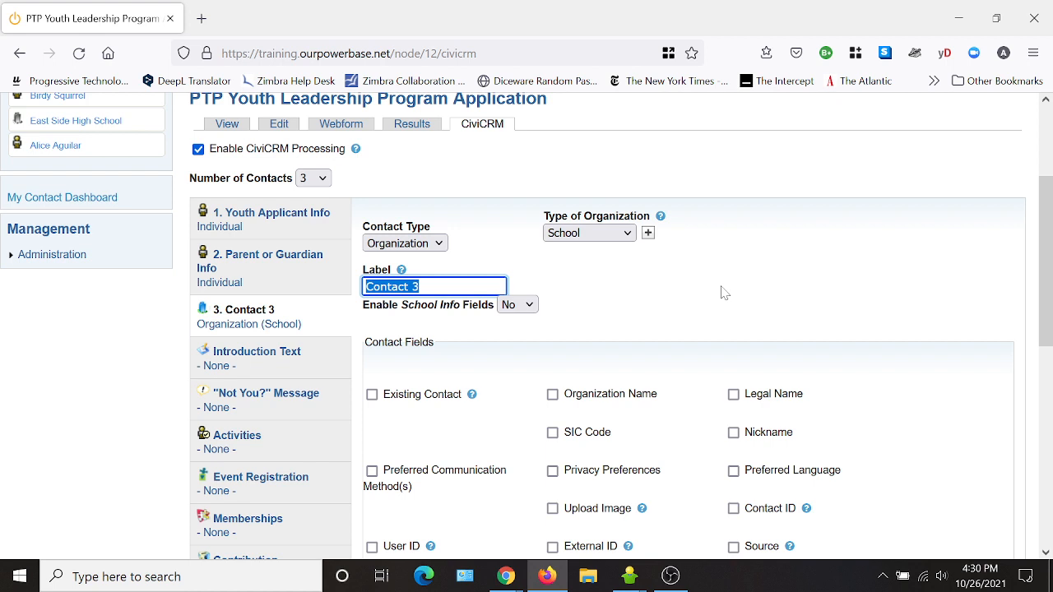
type("School")
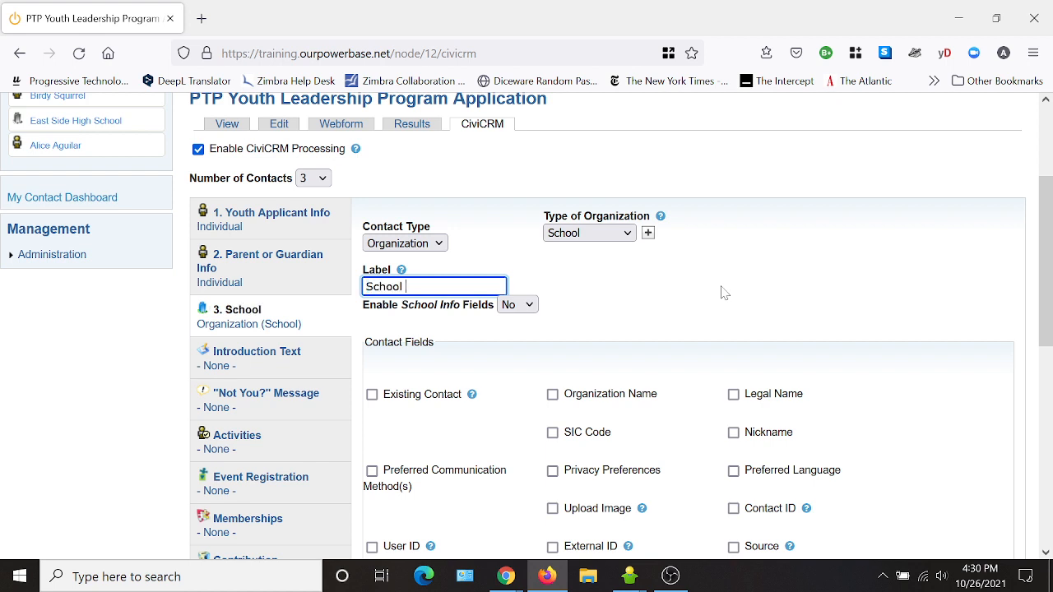
type(" Info")
- Enable School Info fields and tick School Type and Organization Name
left_click(529, 310)
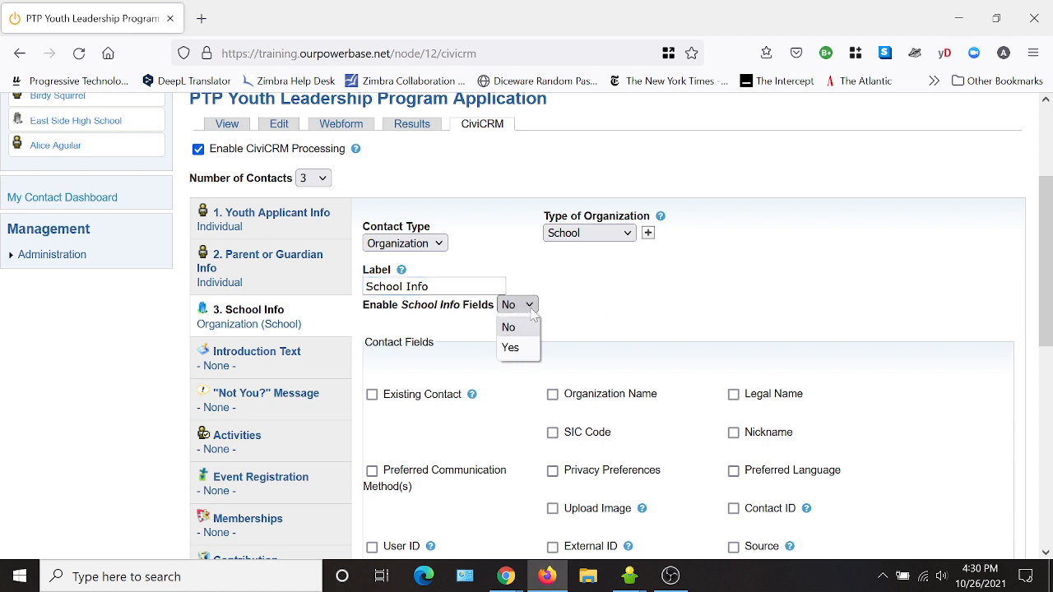
left_click(510, 348)
left_click(371, 384)
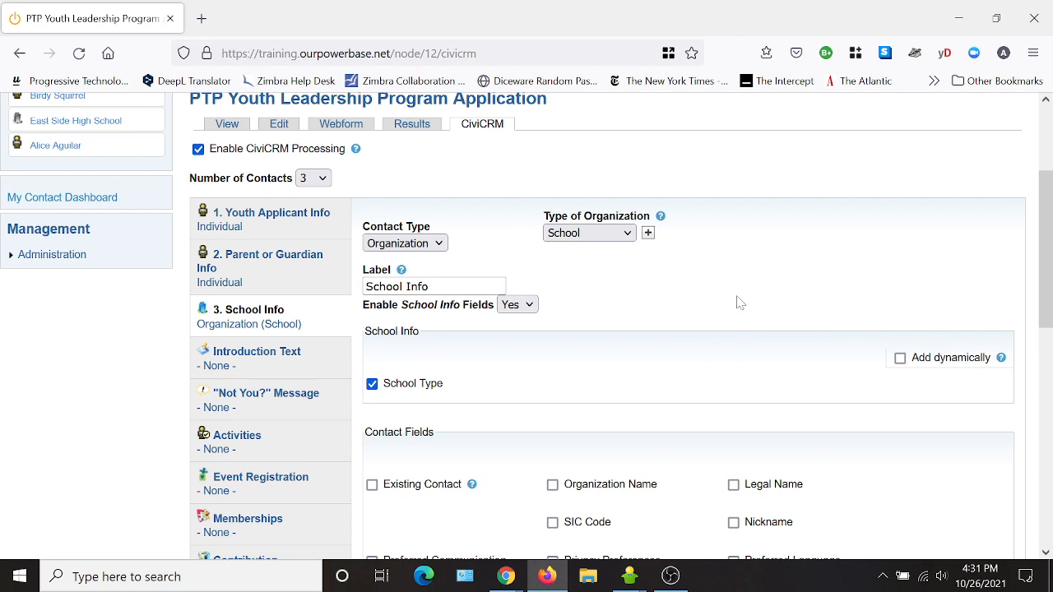
scroll(743, 310, "down", 2)
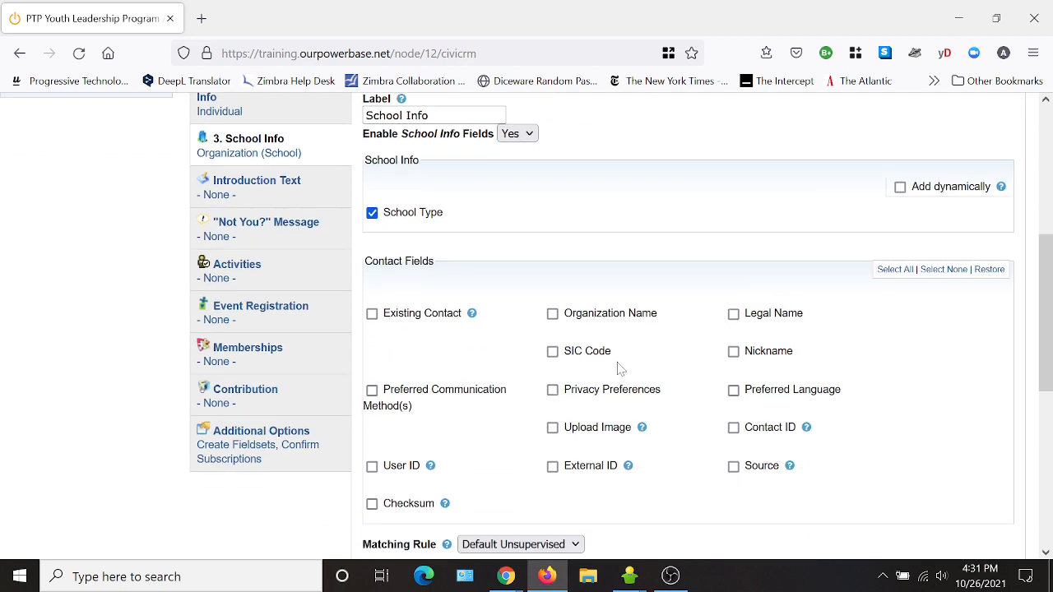
left_click(552, 314)
scroll(918, 372, "down", 3)
scroll(918, 371, "down", 1)
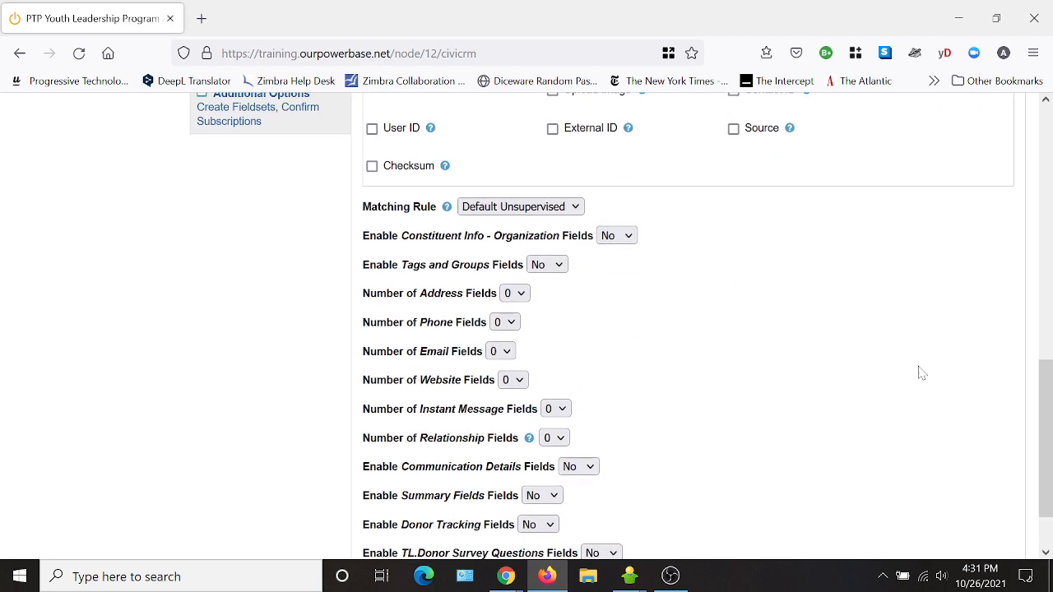
- Add one address for the school with location From the Web
left_click(514, 288)
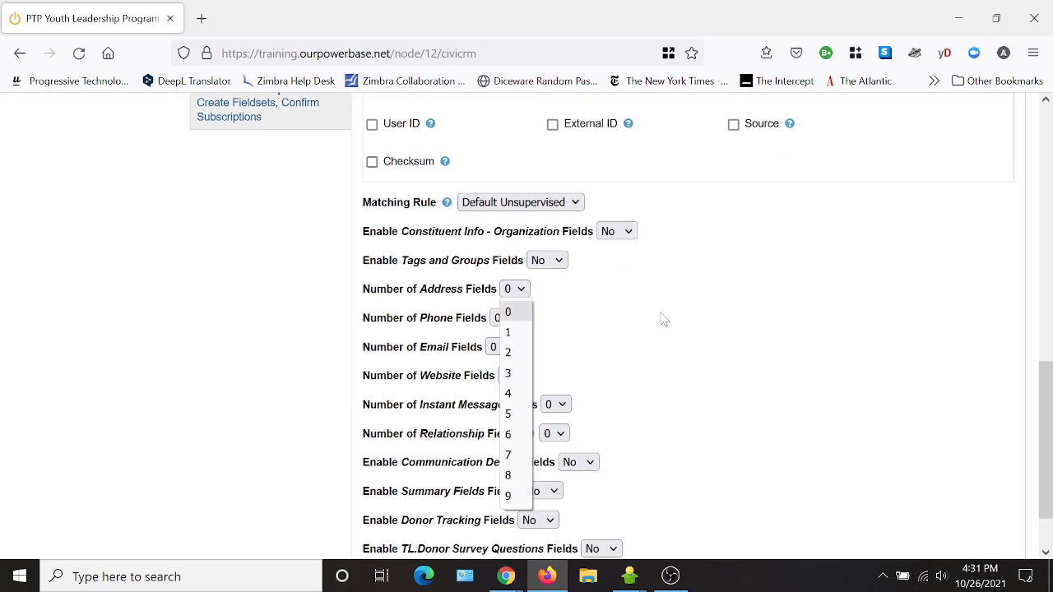
left_click(510, 334)
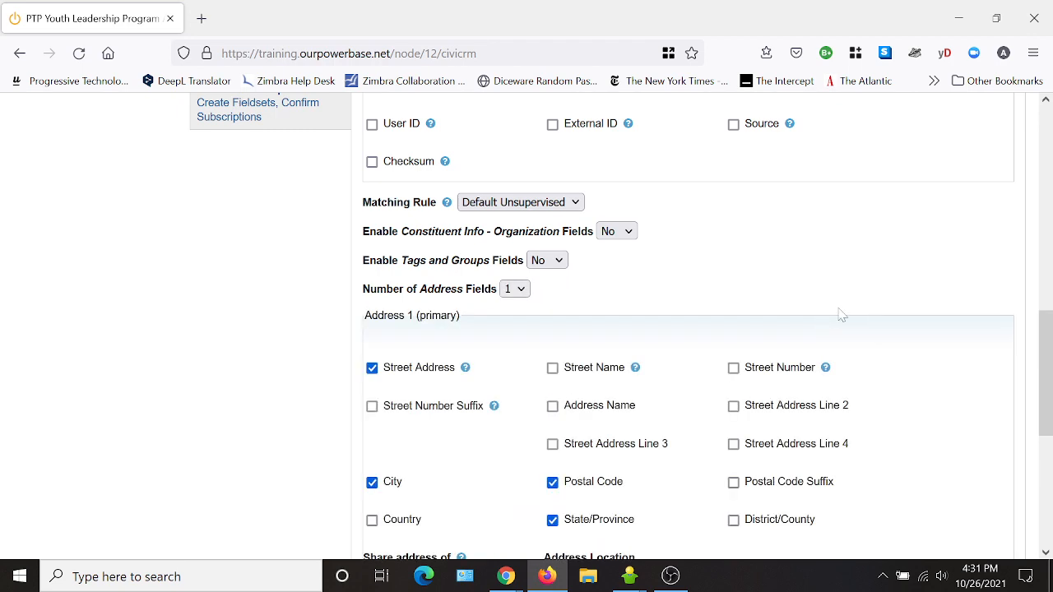
scroll(842, 312, "down", 2)
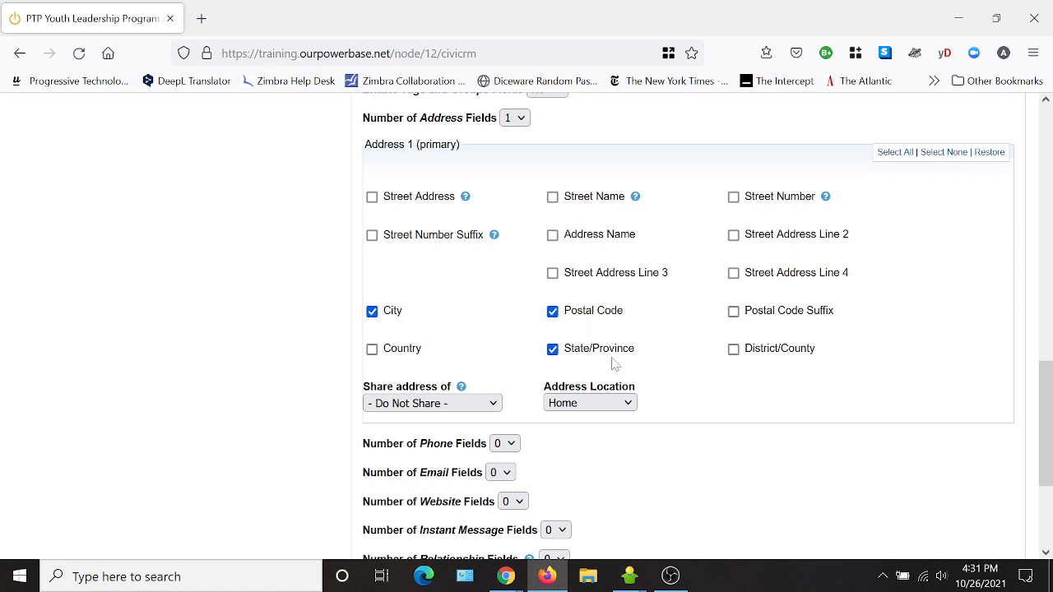
left_click(618, 410)
left_click(577, 296)
scroll(877, 414, "down", 1)
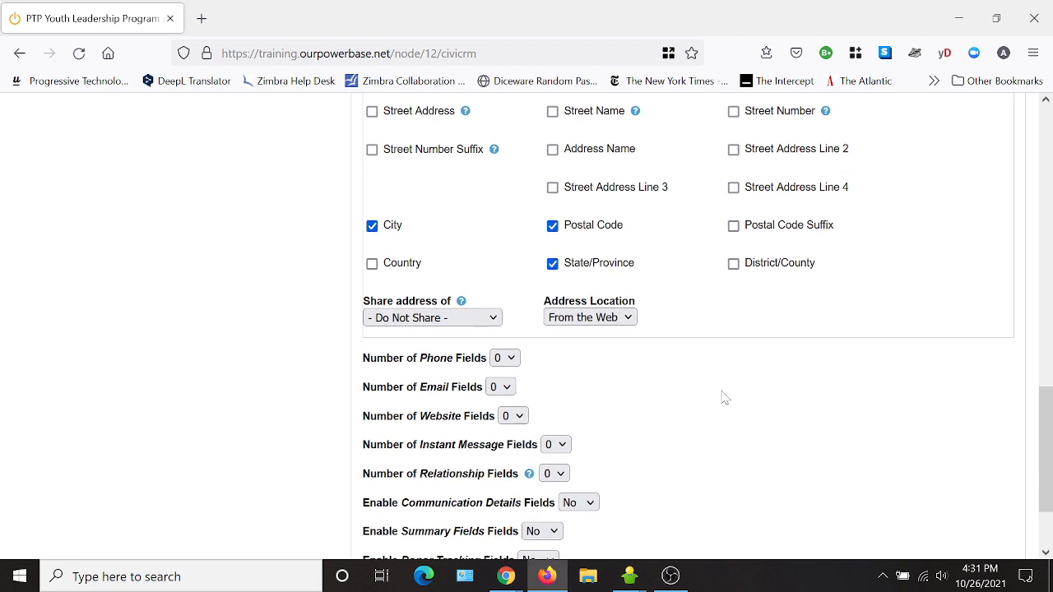
left_click(559, 475)
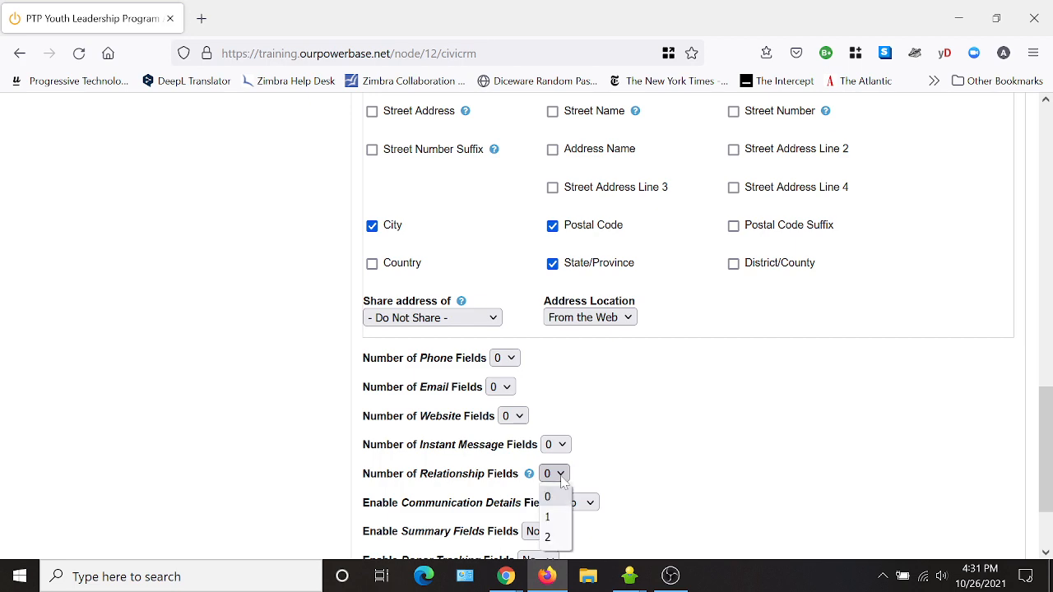
- Set Number of Relationship Fields to 1 with relationship type 'Student is'
left_click(548, 515)
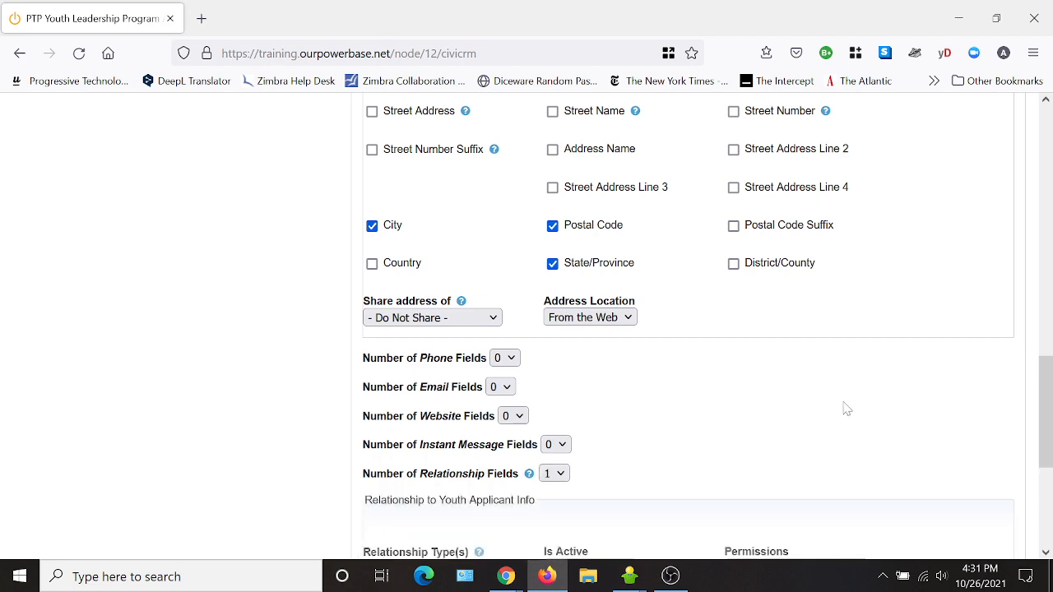
scroll(815, 394, "down", 1)
scroll(798, 385, "down", 2)
left_click(421, 276)
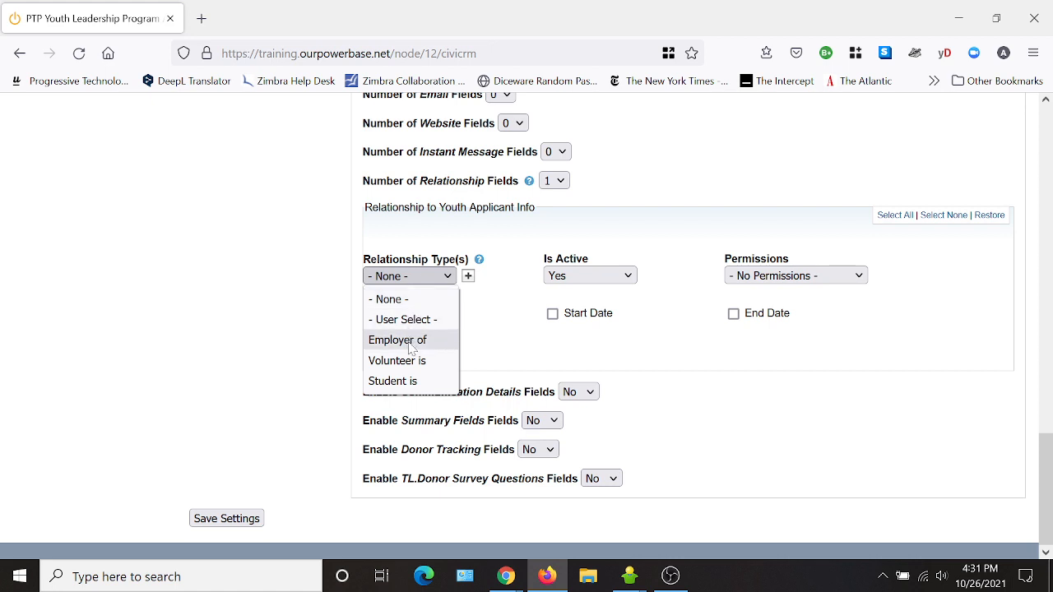
left_click(405, 380)
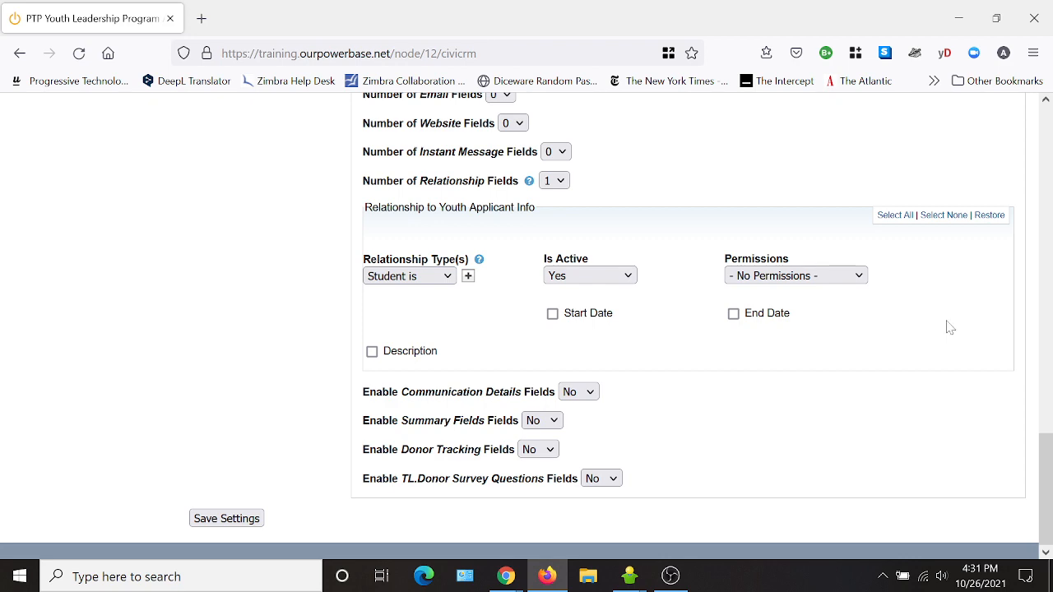
scroll(947, 324, "up", 10)
scroll(790, 305, "up", 3)
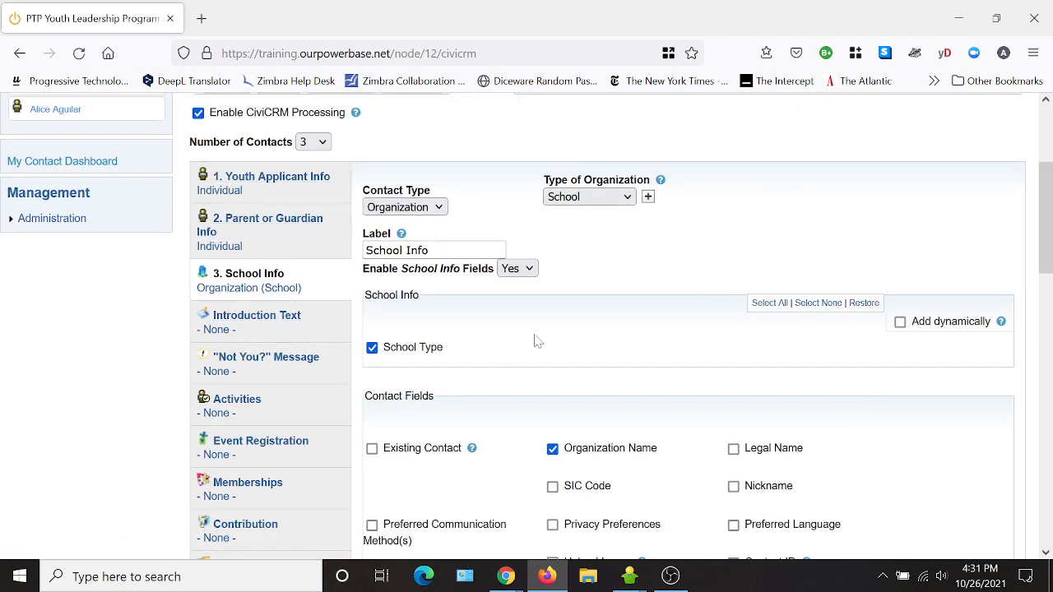
scroll(535, 340, "down", 2)
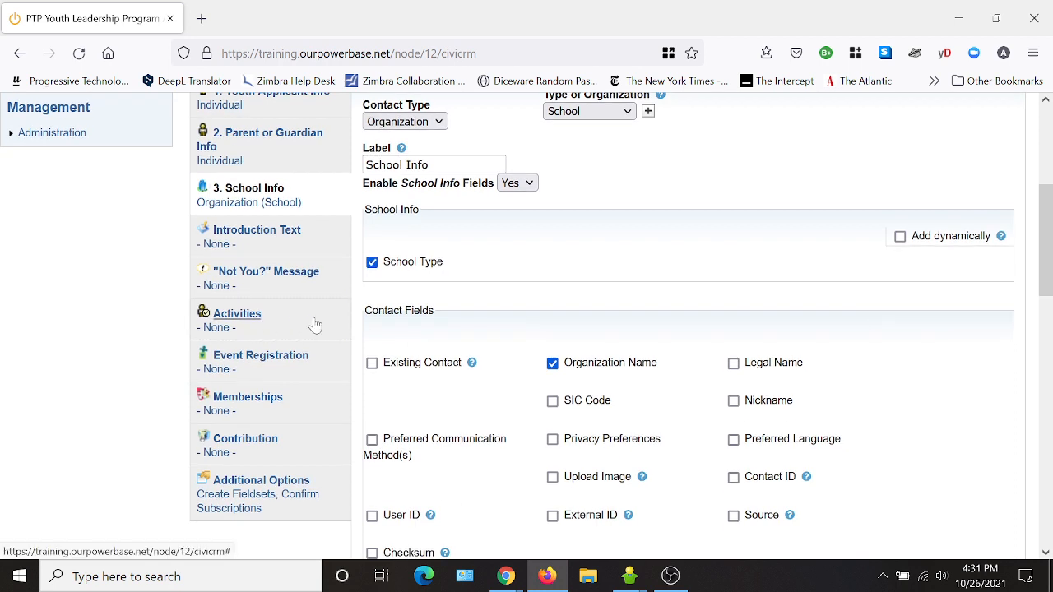
- In the Activities settings, set Number of Activities to 1
left_click(237, 314)
scroll(764, 296, "up", 4)
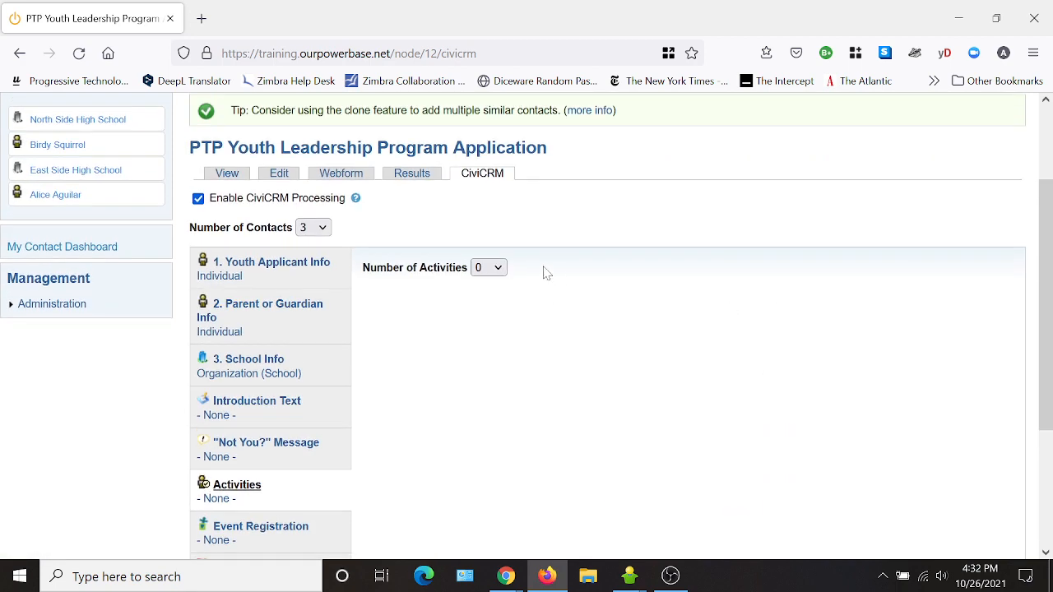
left_click(493, 268)
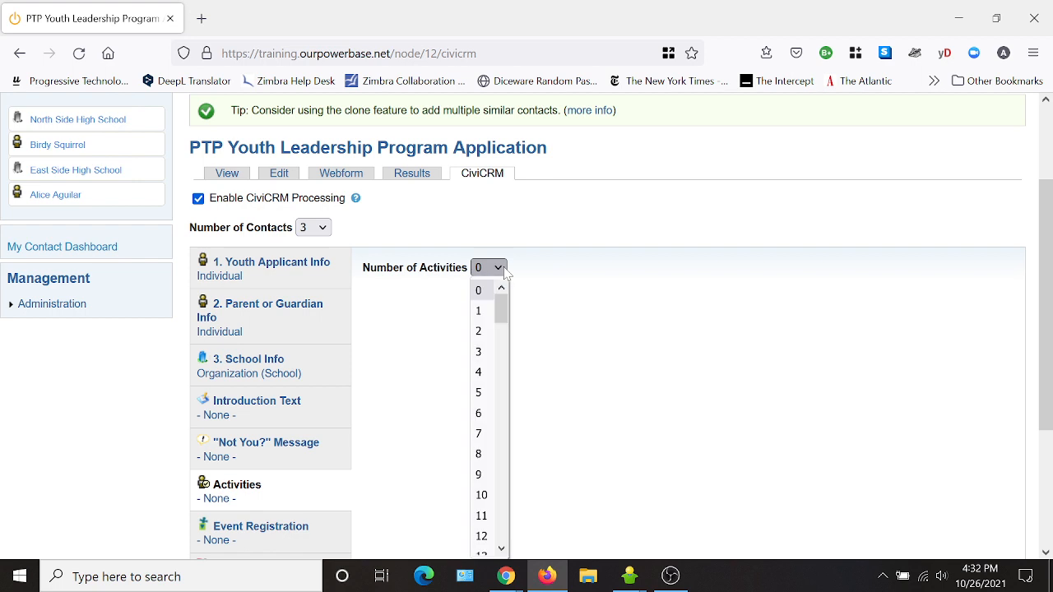
left_click(480, 311)
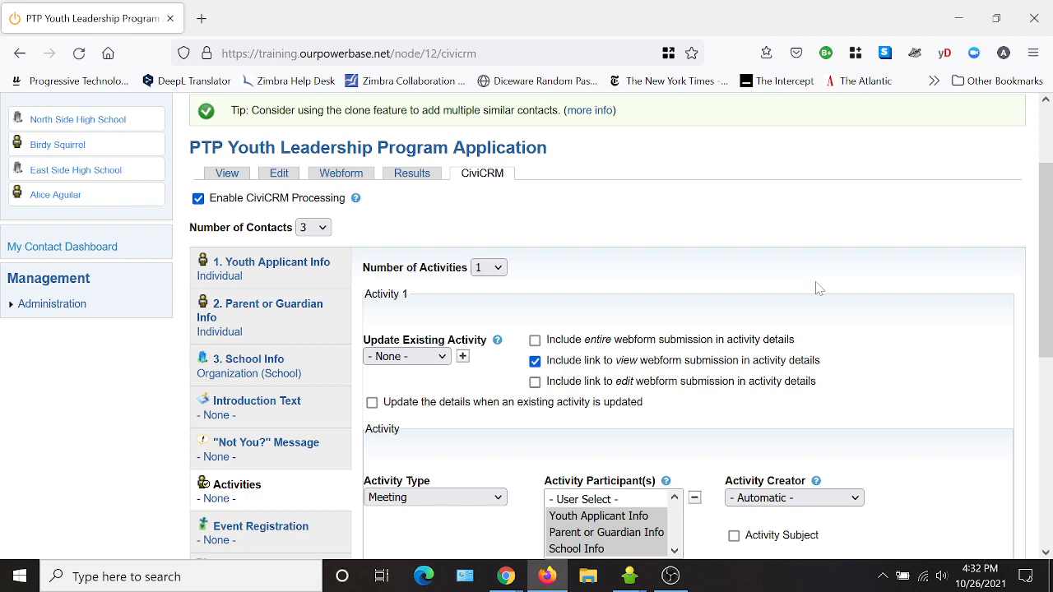
- Set Activity Type to Youth Leadership Application, with Youth Applicant Info as sole participant
scroll(817, 287, "down", 2)
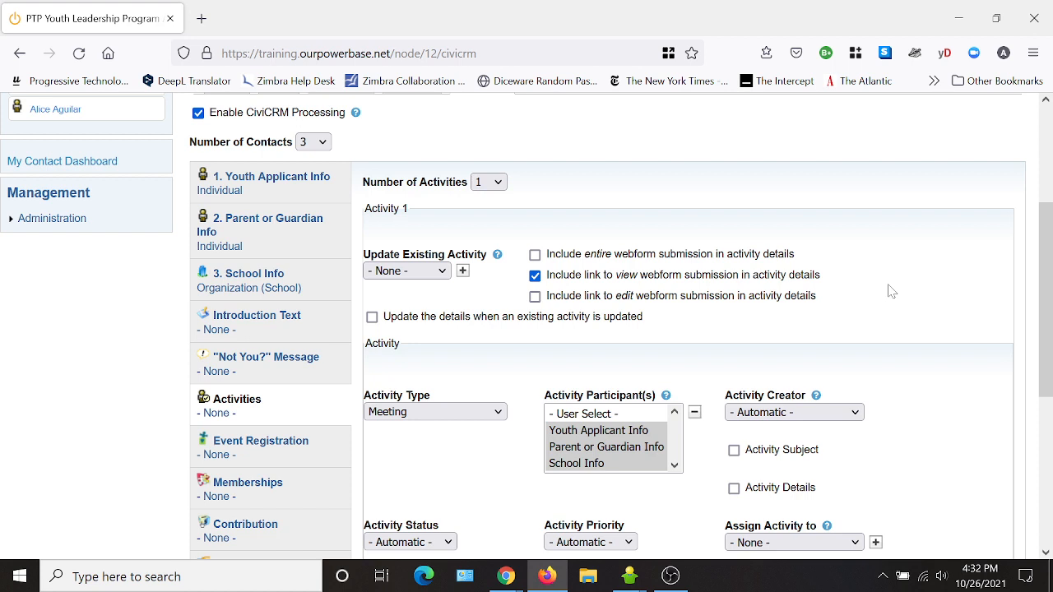
scroll(890, 292, "down", 2)
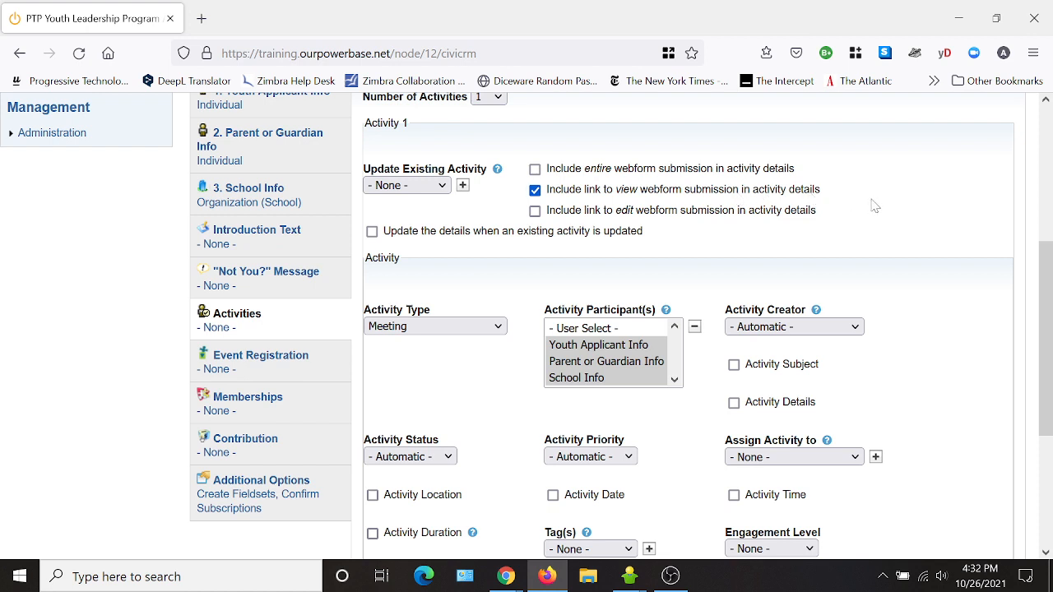
scroll(477, 292, "down", 2)
left_click(422, 245)
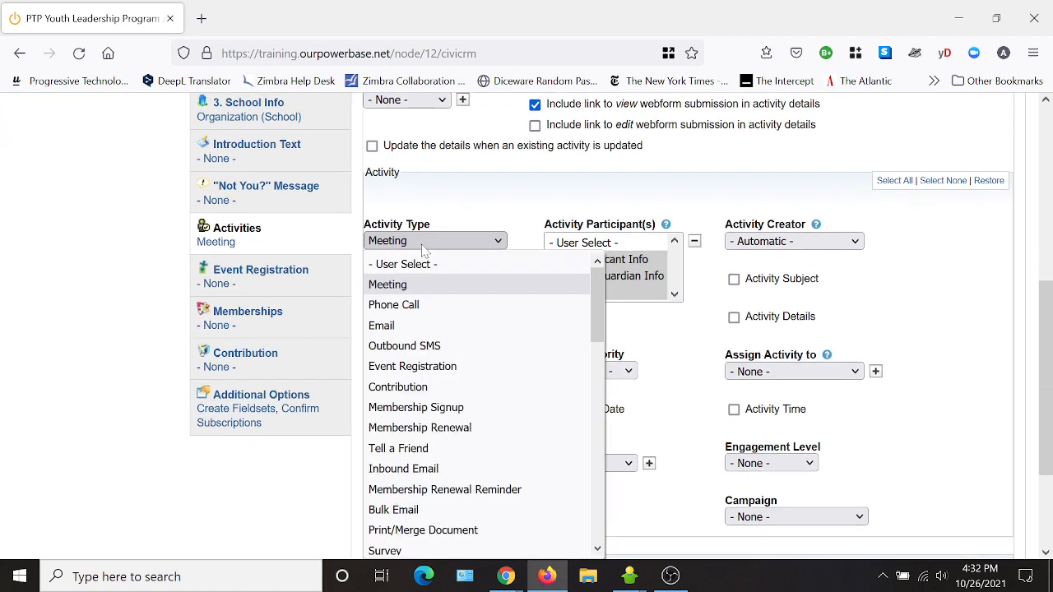
left_click_drag(597, 306, 616, 521)
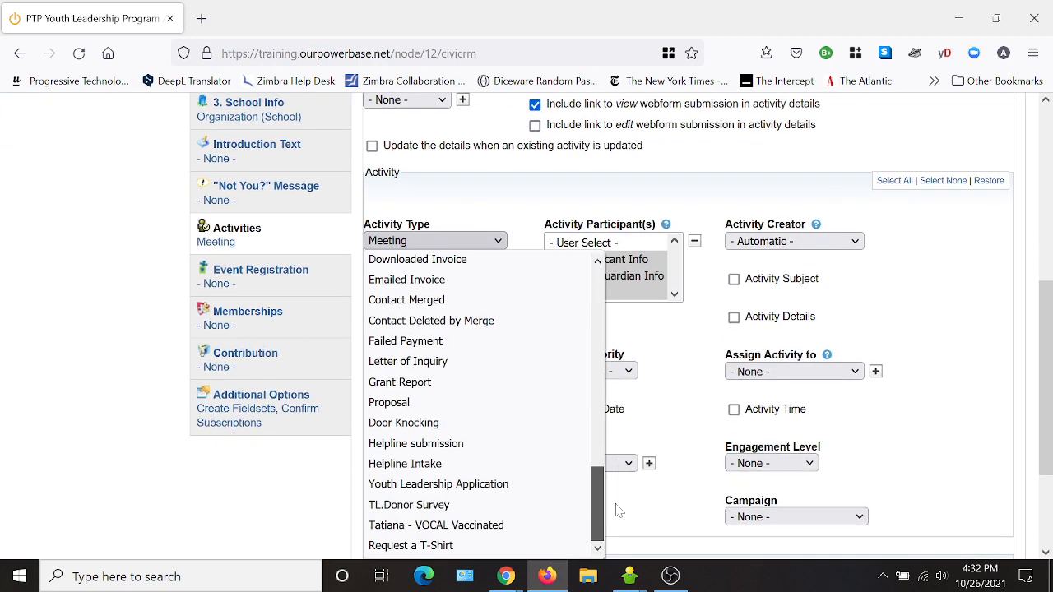
left_click(474, 489)
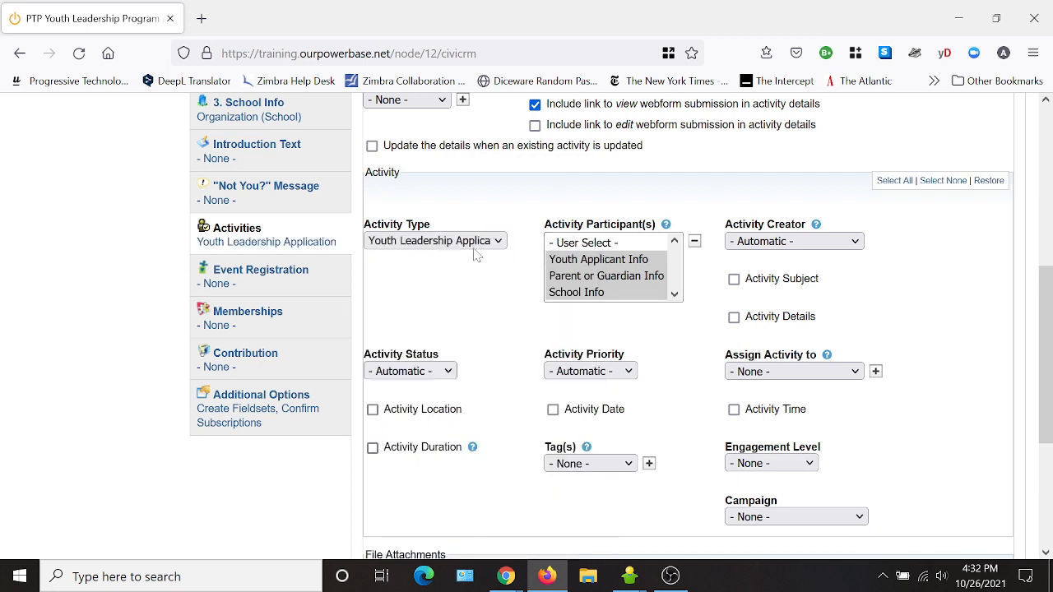
left_click(587, 260)
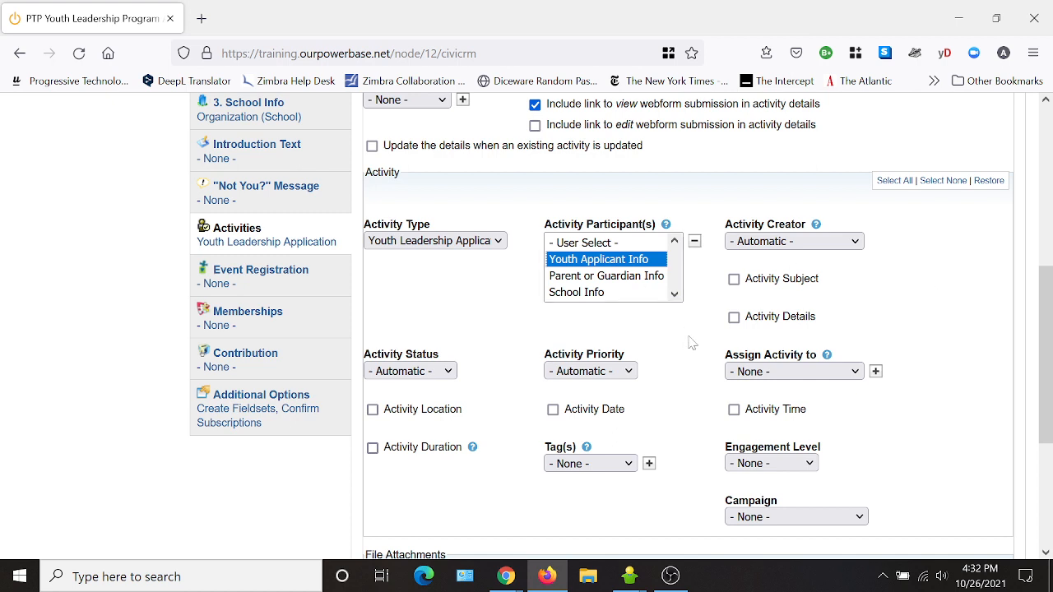
- Link the activity to the Youth Leadership Program campaign
scroll(695, 399, "down", 2)
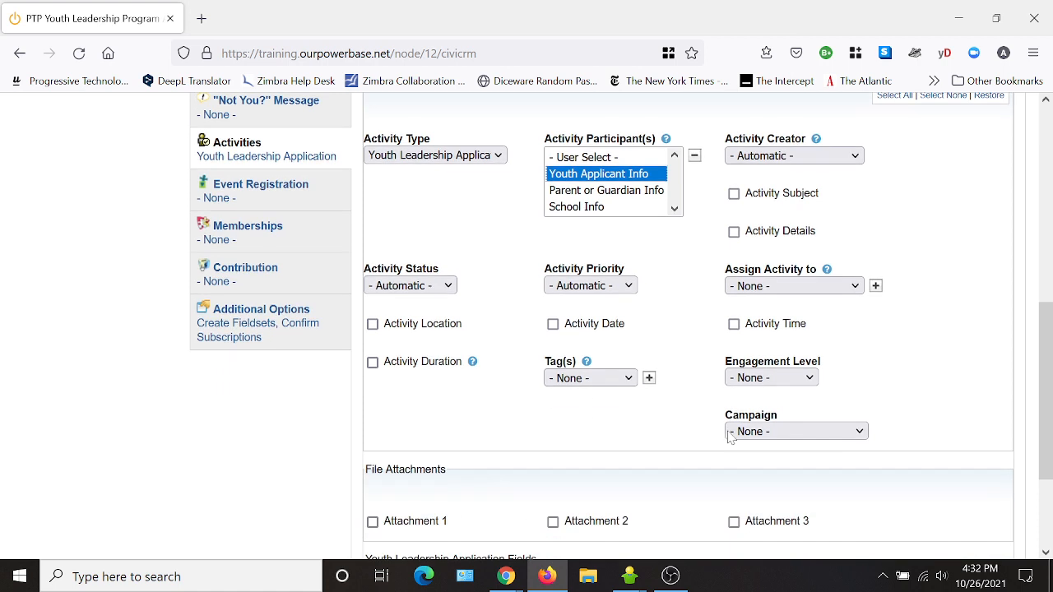
left_click(777, 432)
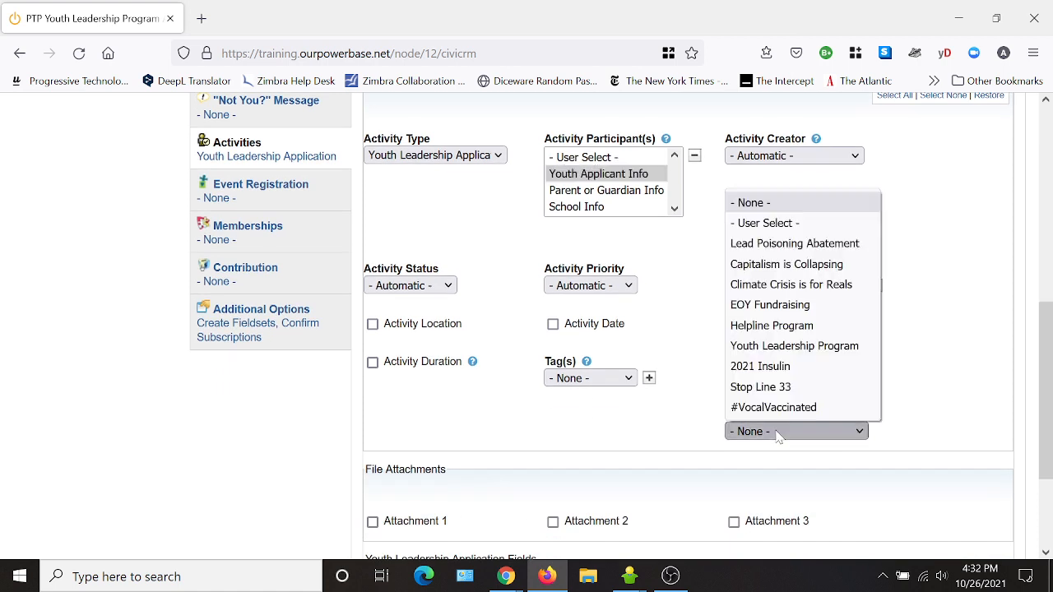
left_click(783, 347)
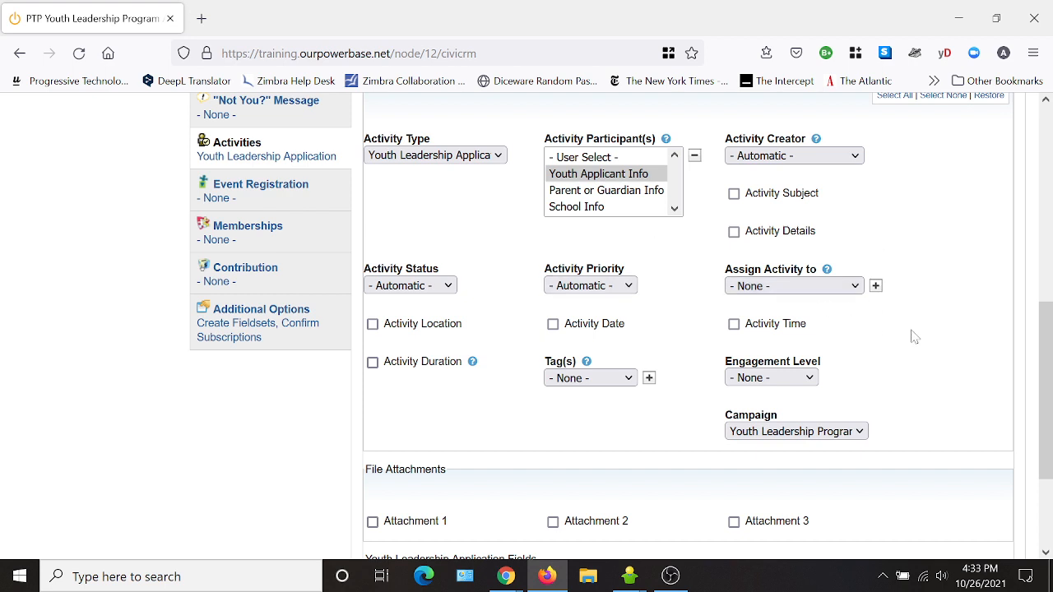
- Add Grade and Workshop Interest Options to the activity fields and save the CiviCRM settings
scroll(954, 342, "down", 4)
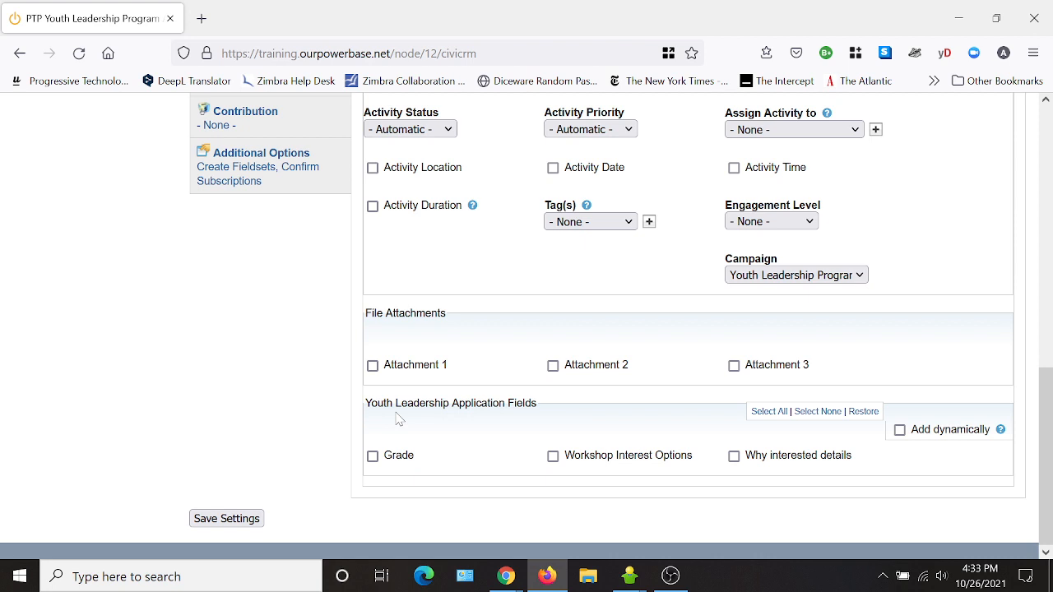
left_click(373, 459)
left_click(552, 456)
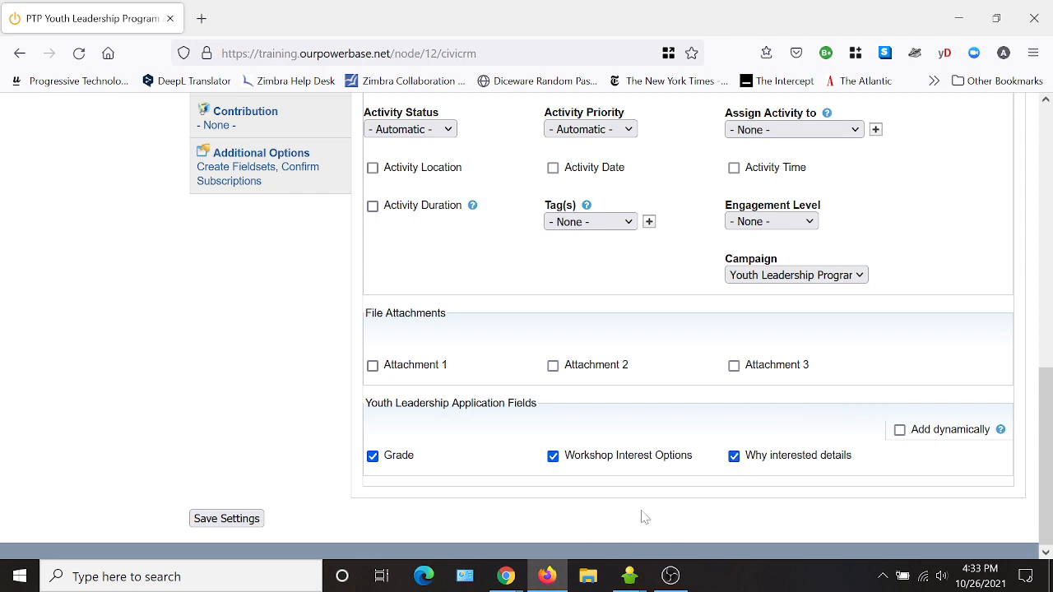
scroll(280, 420, "up", 2)
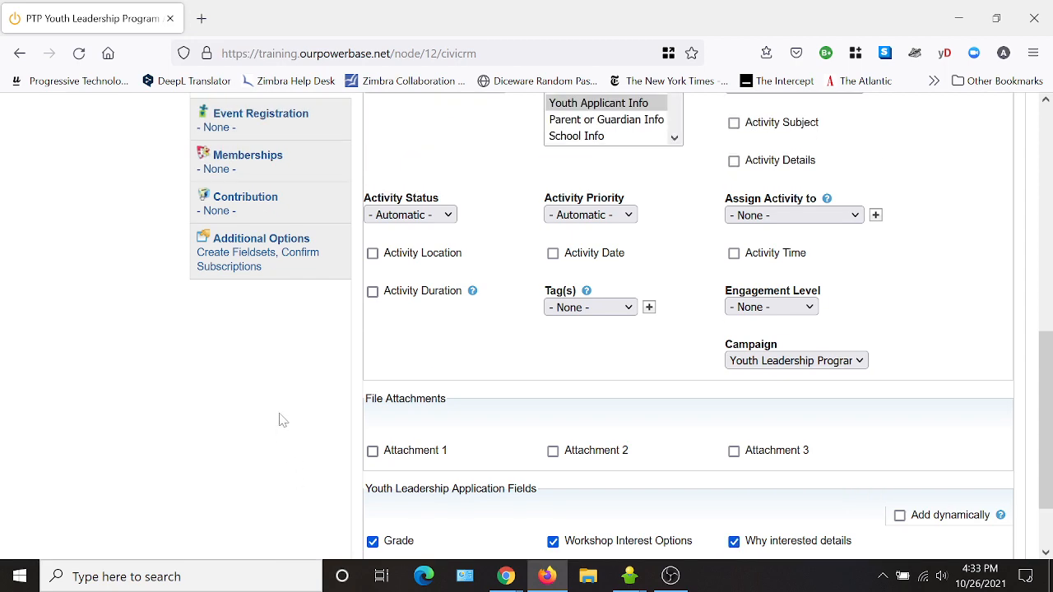
scroll(279, 419, "up", 4)
scroll(275, 515, "down", 6)
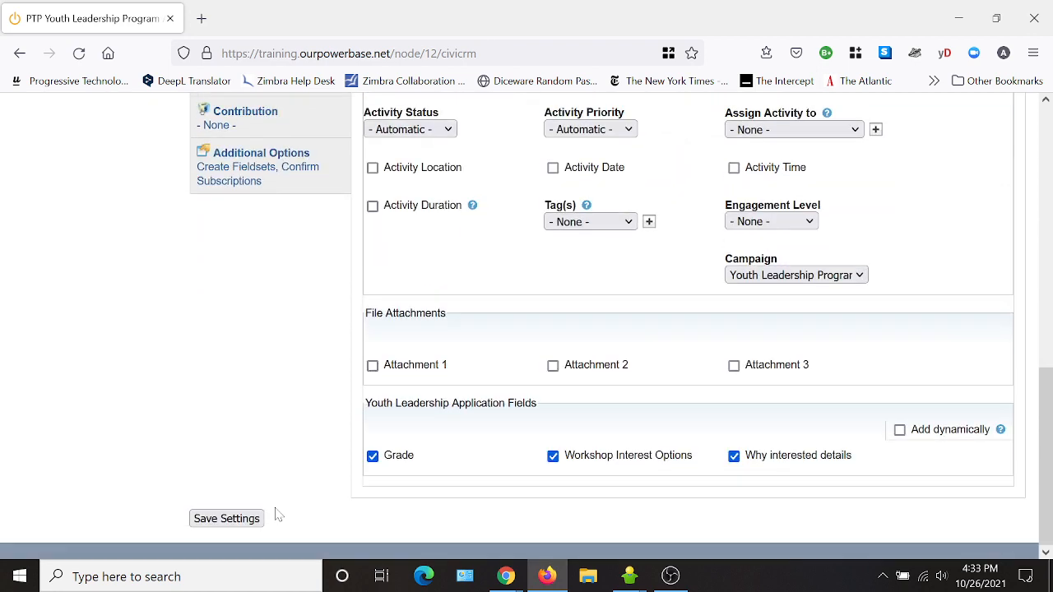
scroll(280, 512, "up", 8)
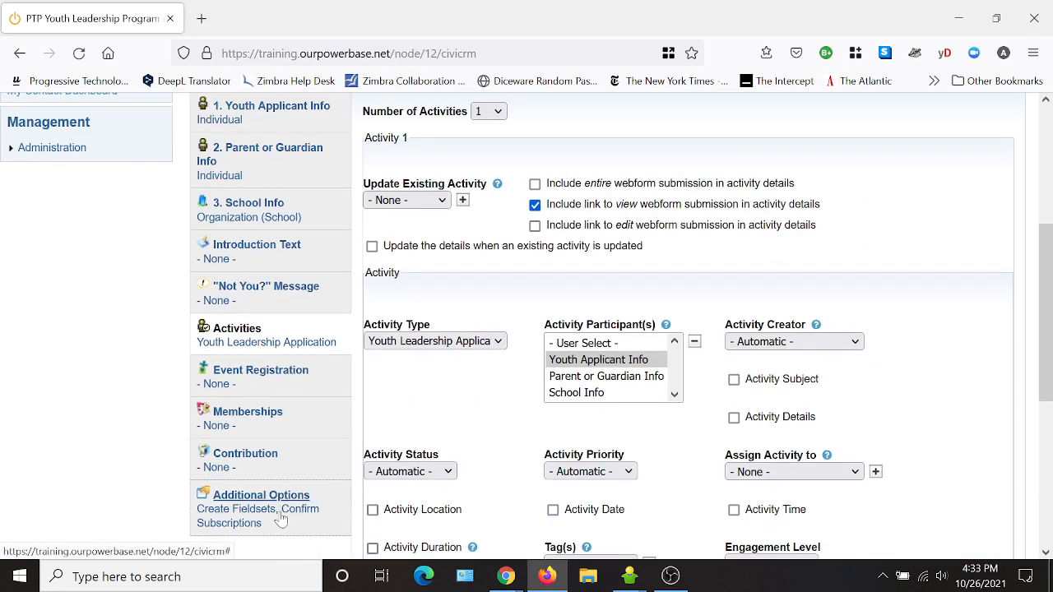
scroll(242, 541, "down", 8)
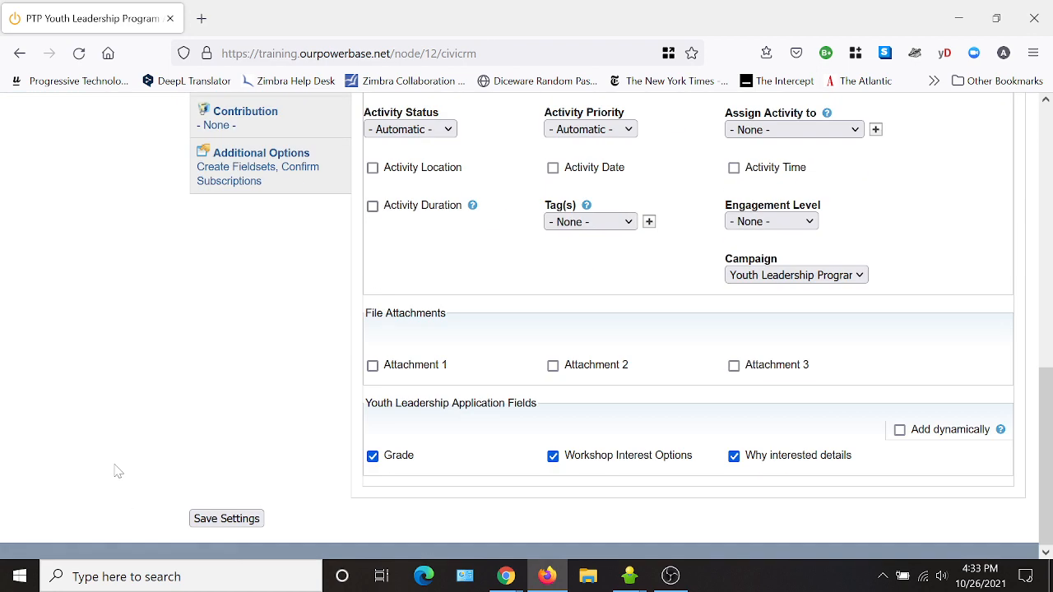
left_click(213, 520)
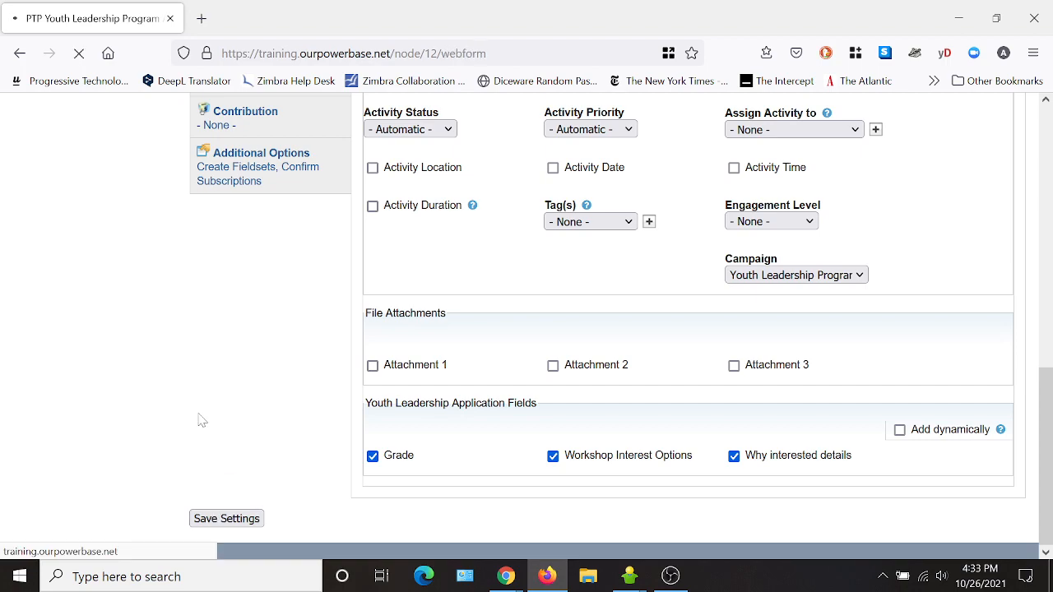
- Scroll through the components list to review the 24 newly added fields
scroll(662, 309, "down", 2)
scroll(662, 309, "down", 10)
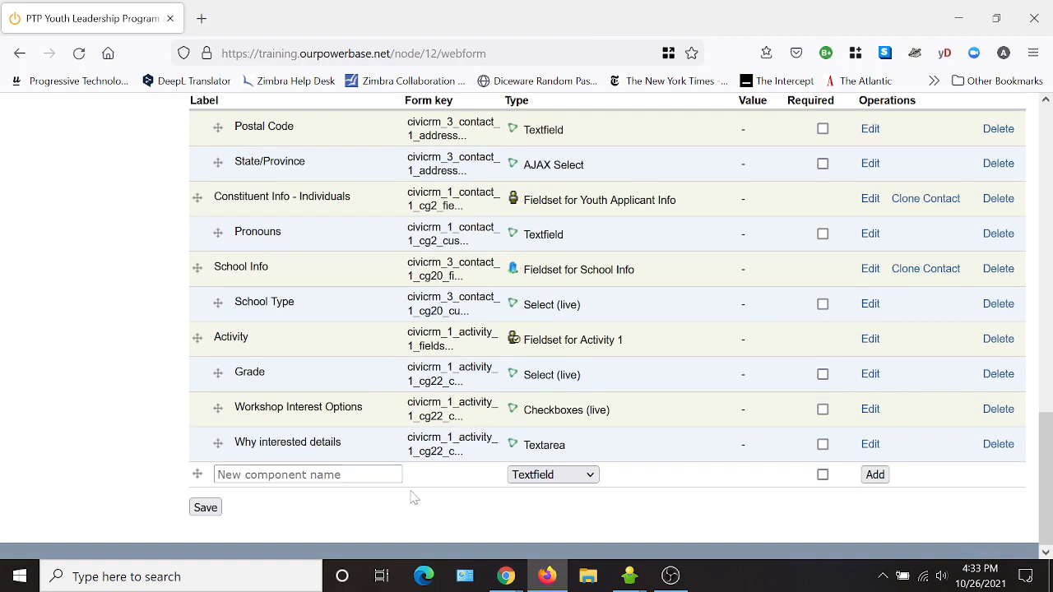
scroll(470, 489, "up", 12)
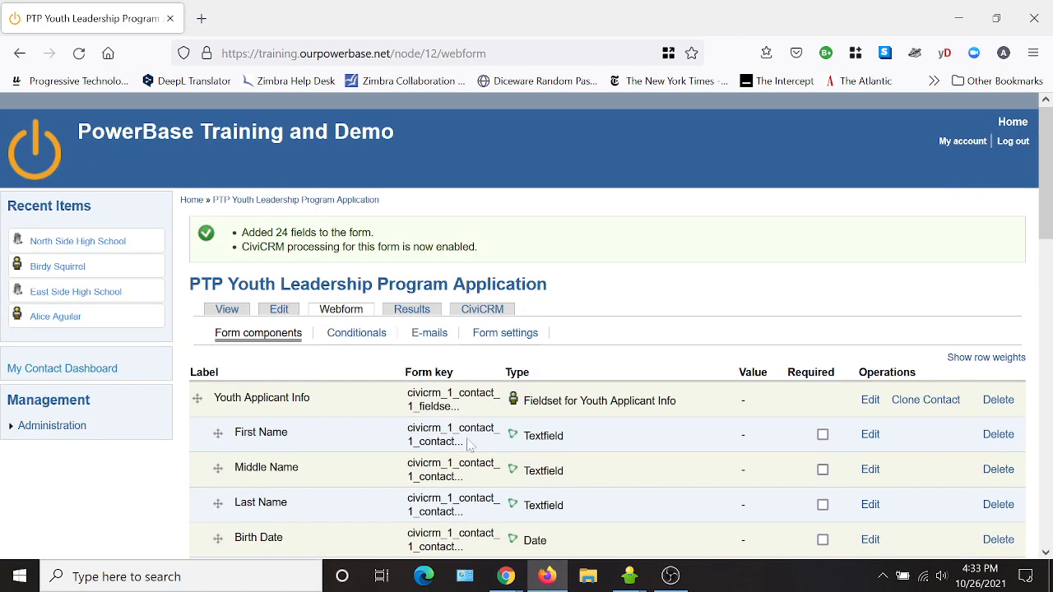
- Preview the application form and scroll through it as visitors see it
left_click(226, 311)
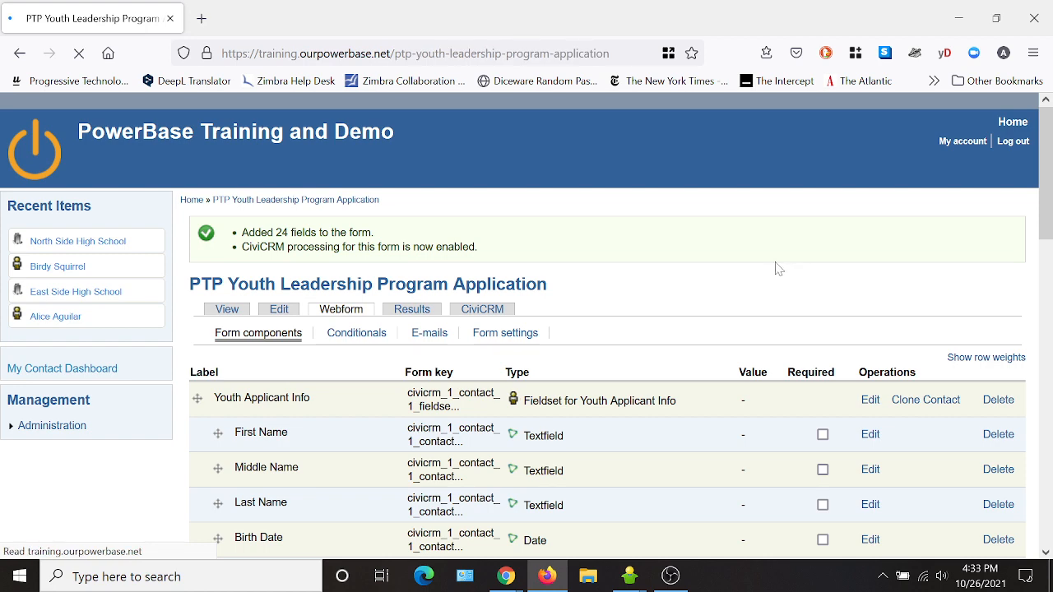
scroll(625, 284, "down", 2)
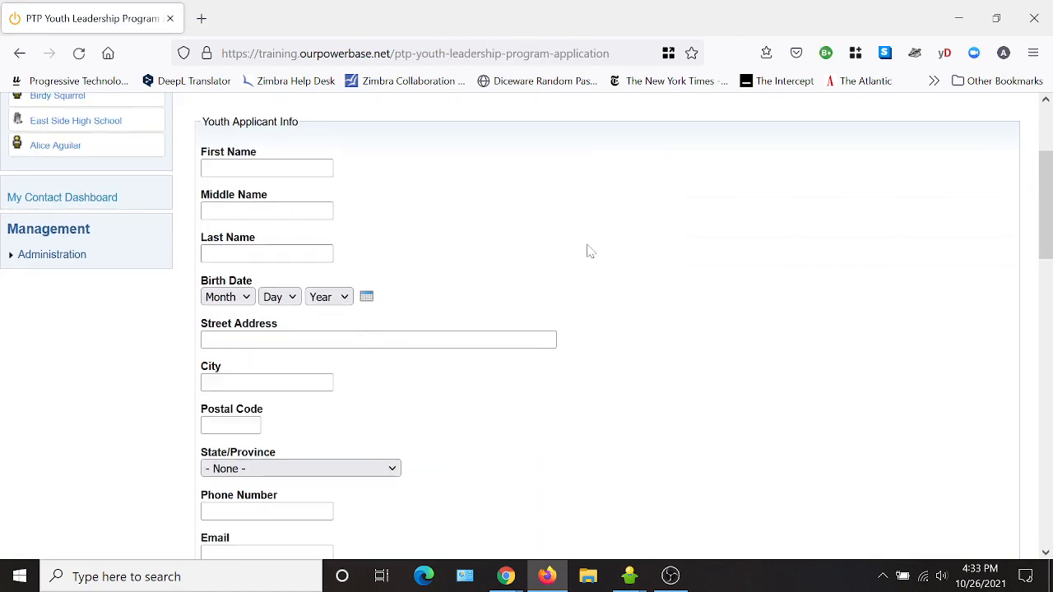
scroll(589, 329, "down", 2)
scroll(559, 418, "down", 5)
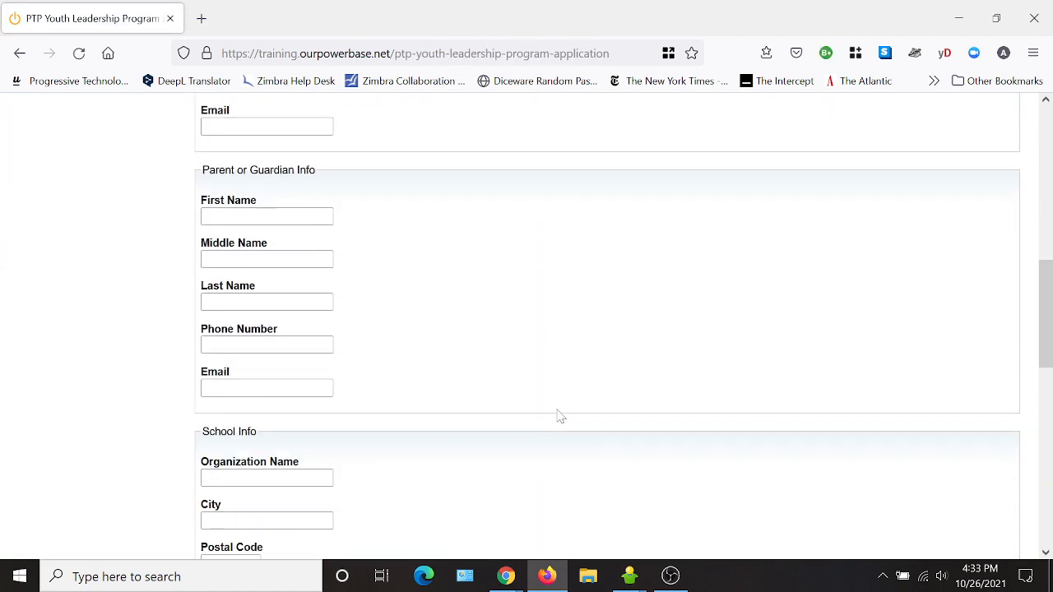
scroll(568, 424, "down", 6)
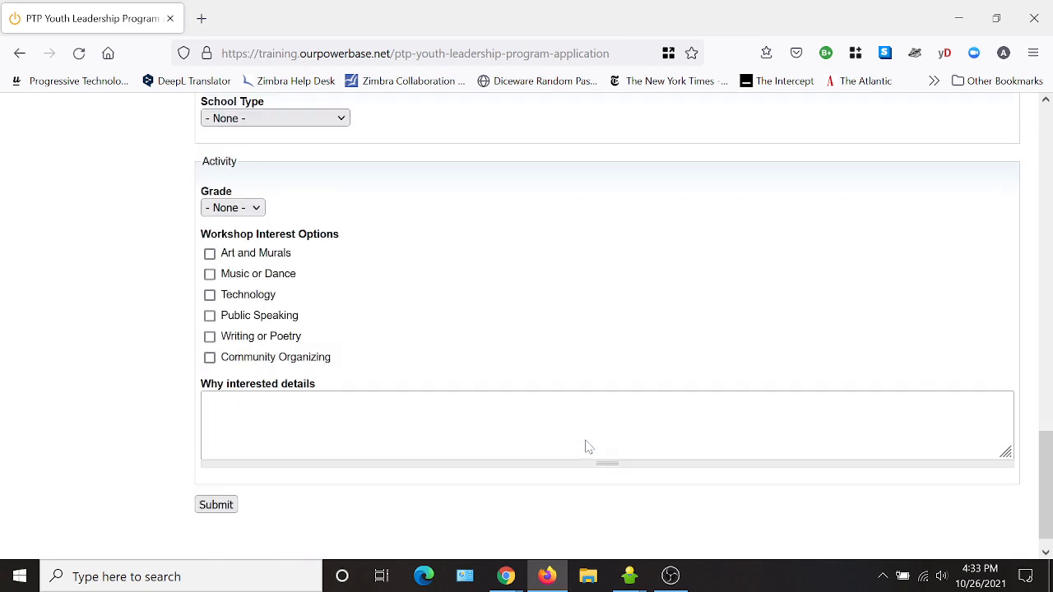
scroll(608, 440, "up", 1)
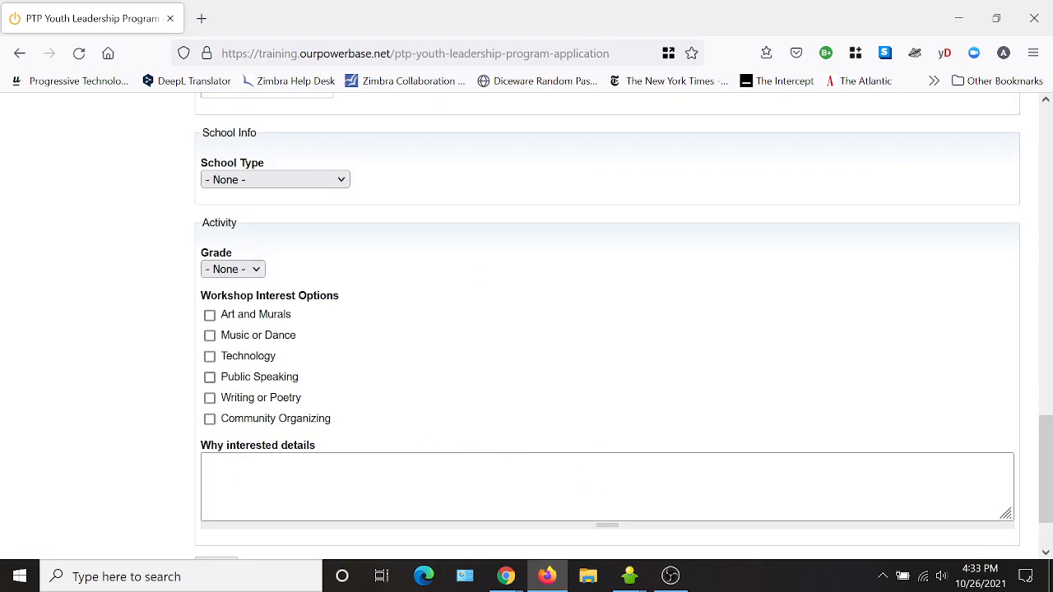
scroll(592, 350, "up", 1)
scroll(590, 358, "up", 12)
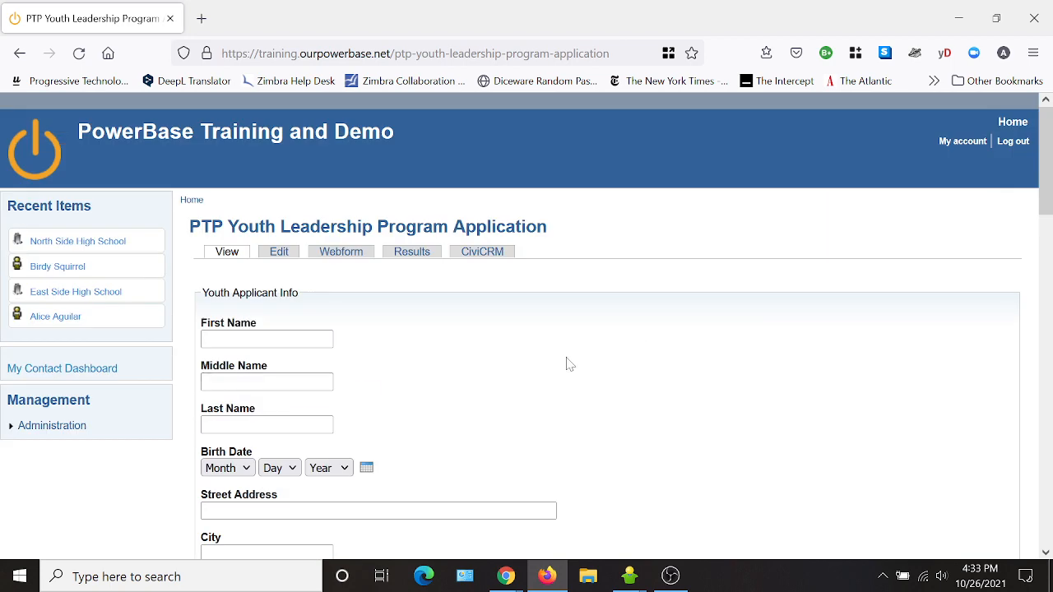
- Back in the components list, mark the applicant's First Name as required
left_click(341, 252)
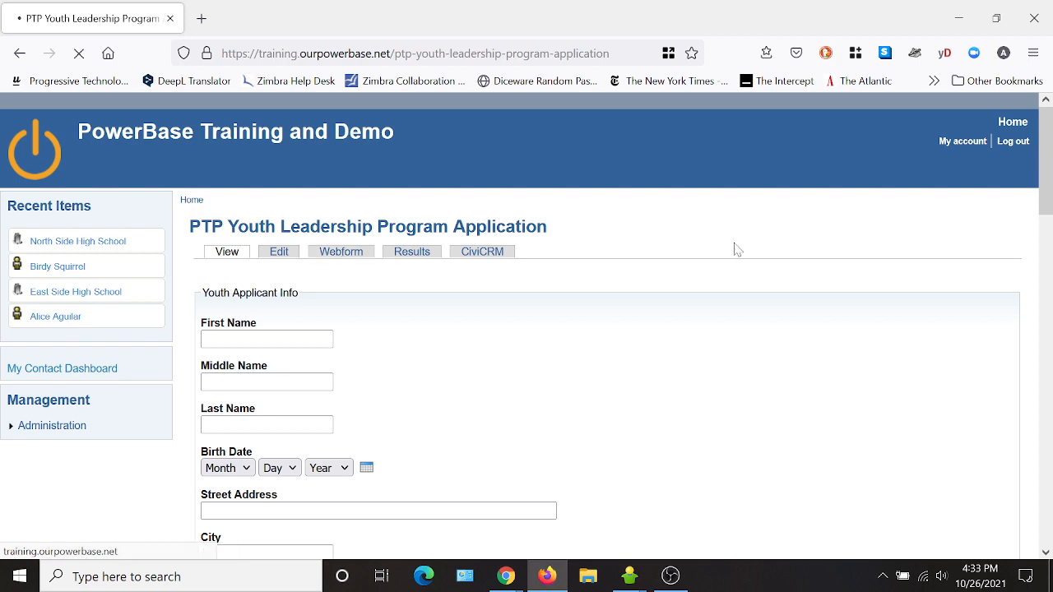
scroll(687, 242, "down", 2)
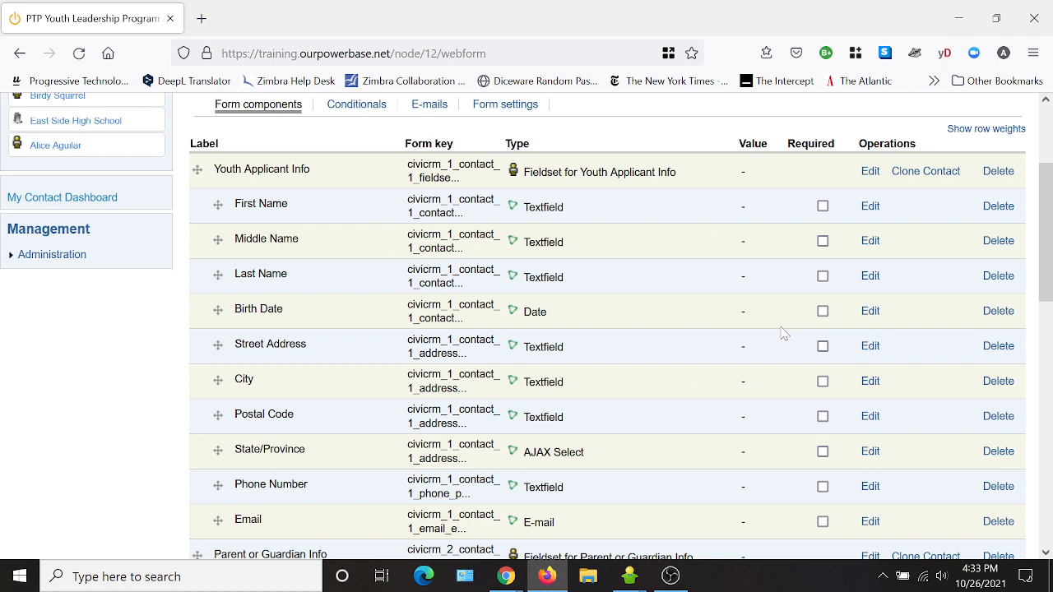
left_click(823, 207)
- Make the applicant's Birth Date, Street Address, City and Postal Code required
left_click(823, 311)
scroll(738, 341, "down", 2)
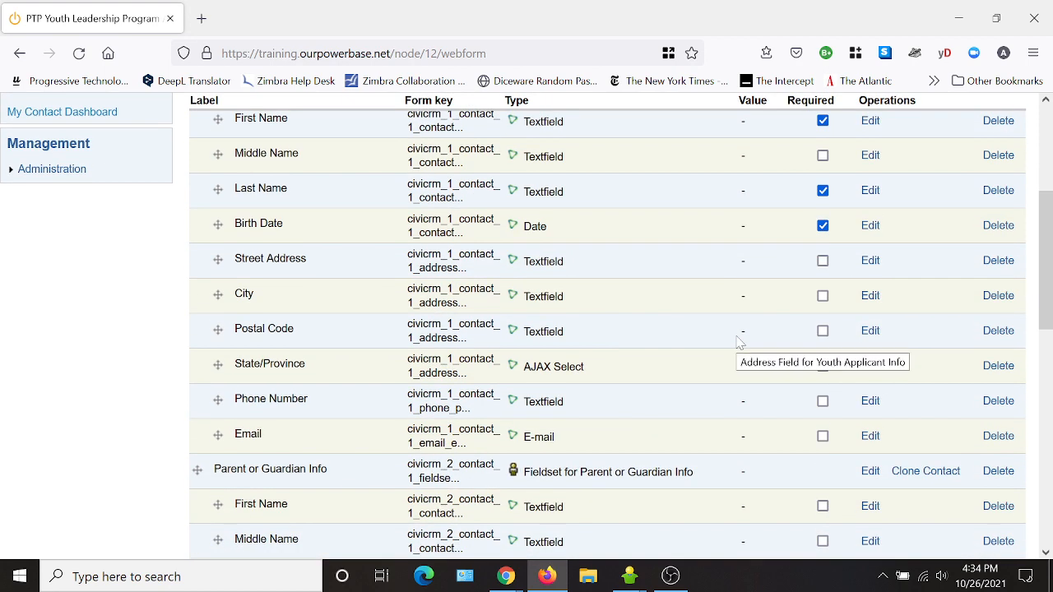
left_click(823, 261)
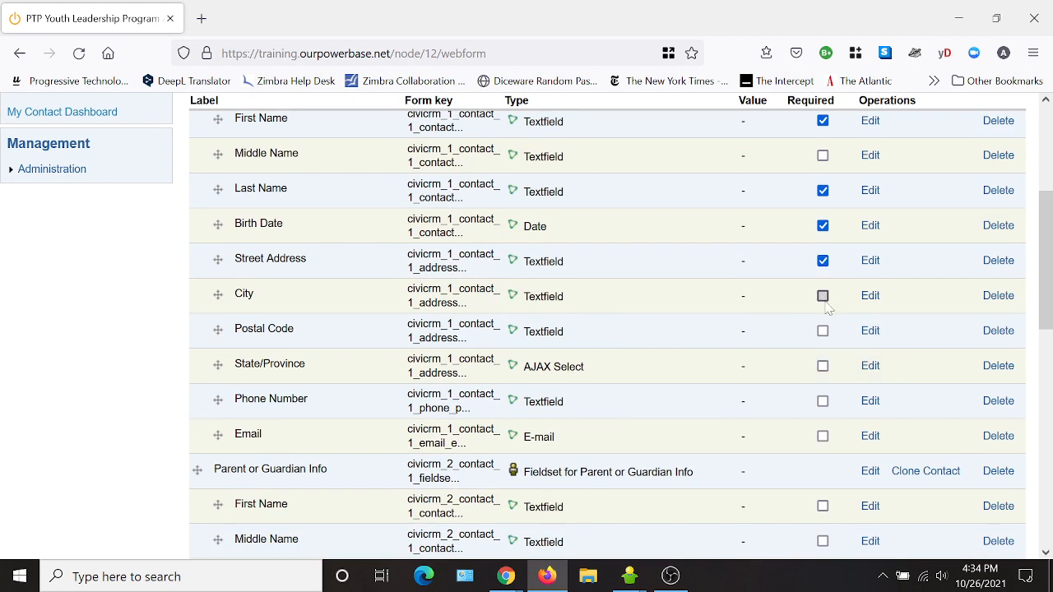
left_click(823, 296)
left_click(823, 330)
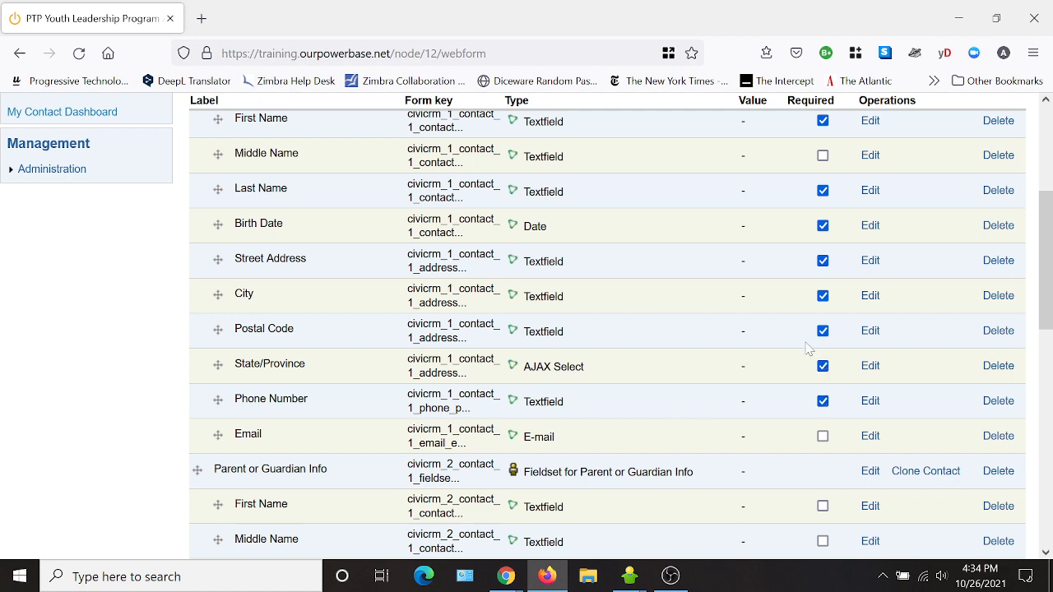
- Make the parent's First Name, Last Name, Phone Number and Email required
scroll(807, 348, "down", 2)
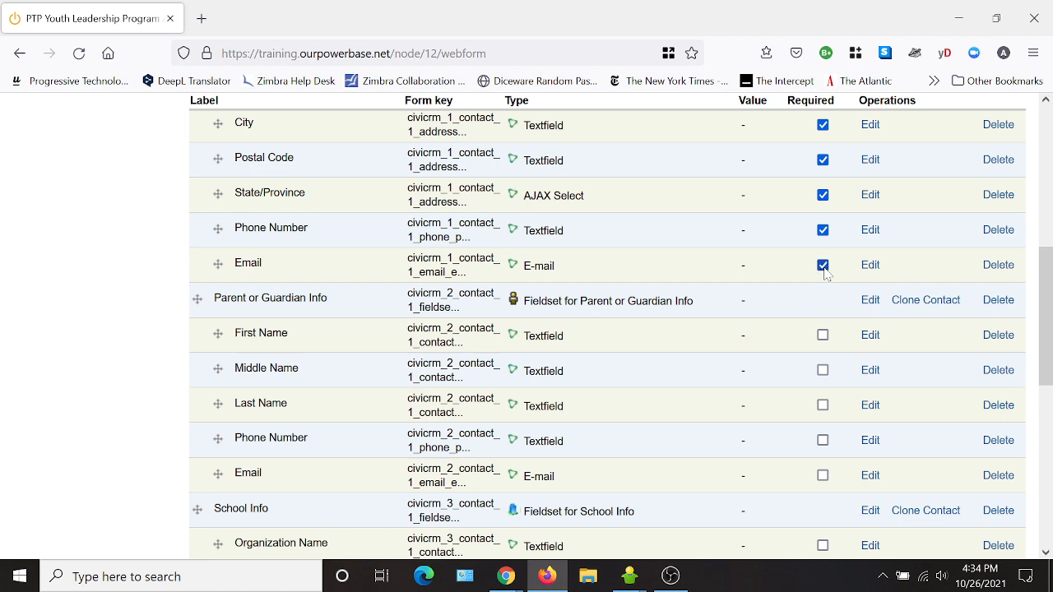
scroll(763, 260, "down", 1)
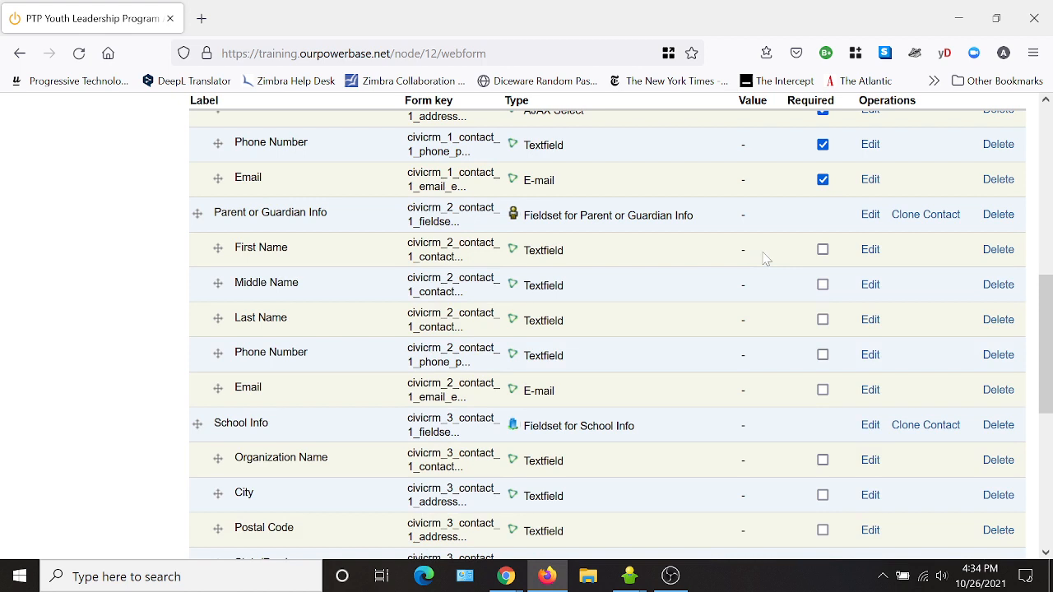
left_click(822, 250)
left_click(822, 320)
left_click(822, 356)
left_click(822, 390)
- Make the school's Organization Name, City, Postal Code, State/Province and School Type required
scroll(688, 288, "down", 2)
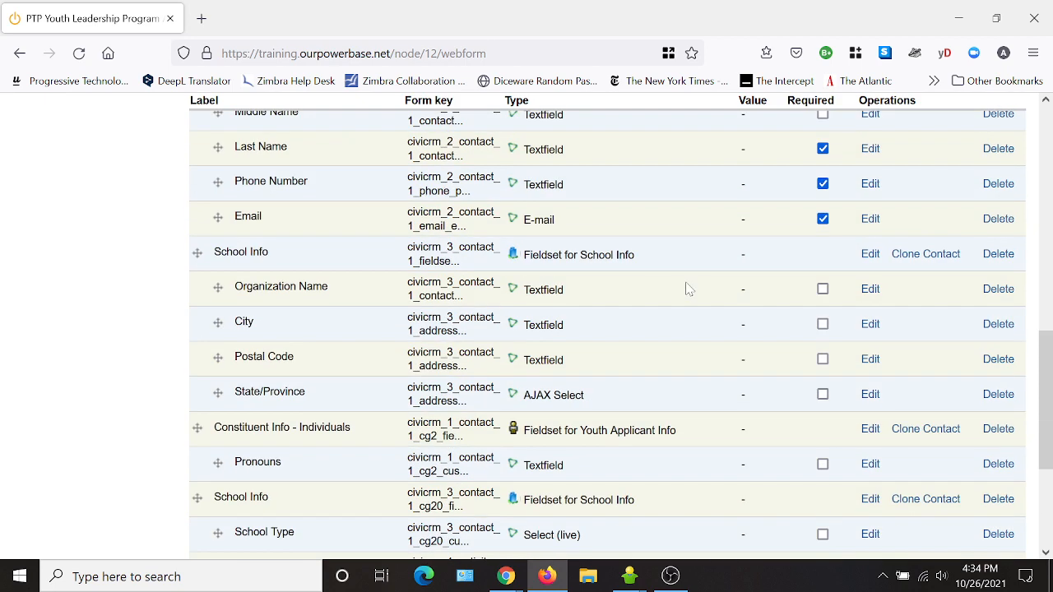
left_click(823, 289)
scroll(892, 378, "down", 1)
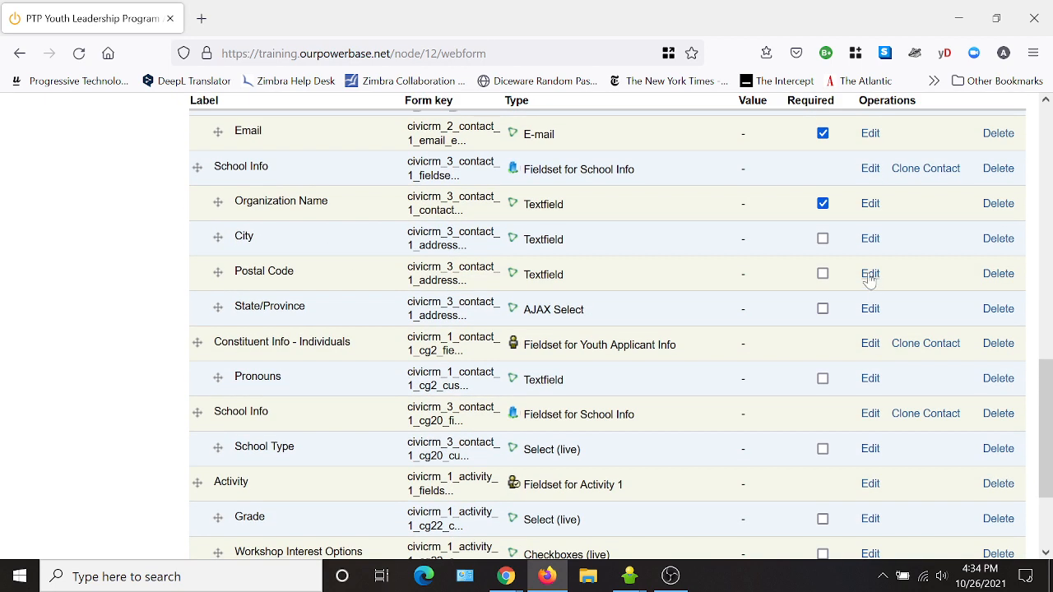
left_click(822, 239)
left_click(823, 273)
left_click(824, 311)
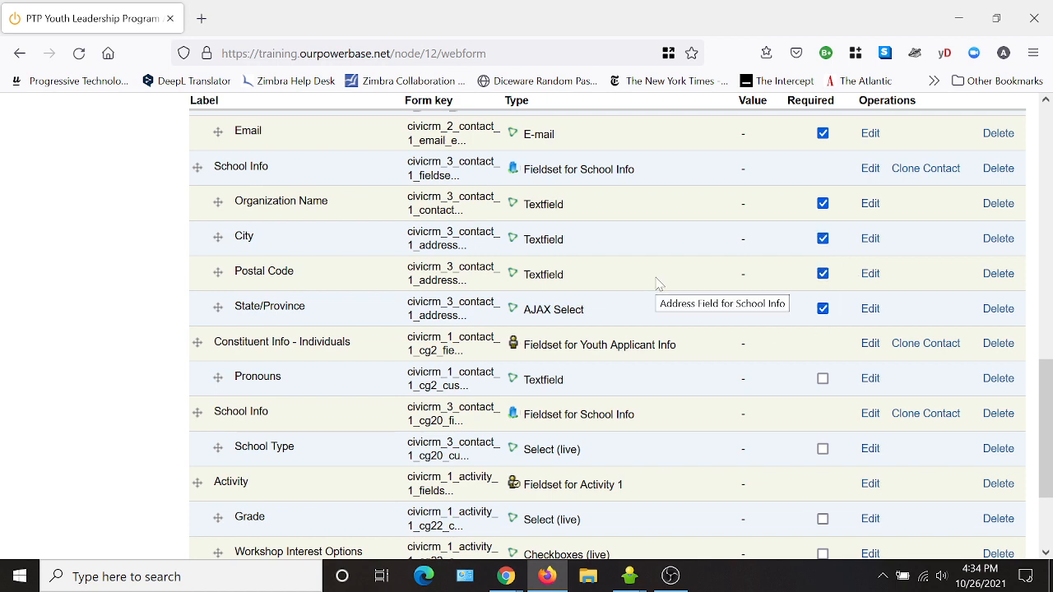
scroll(682, 271, "down", 1)
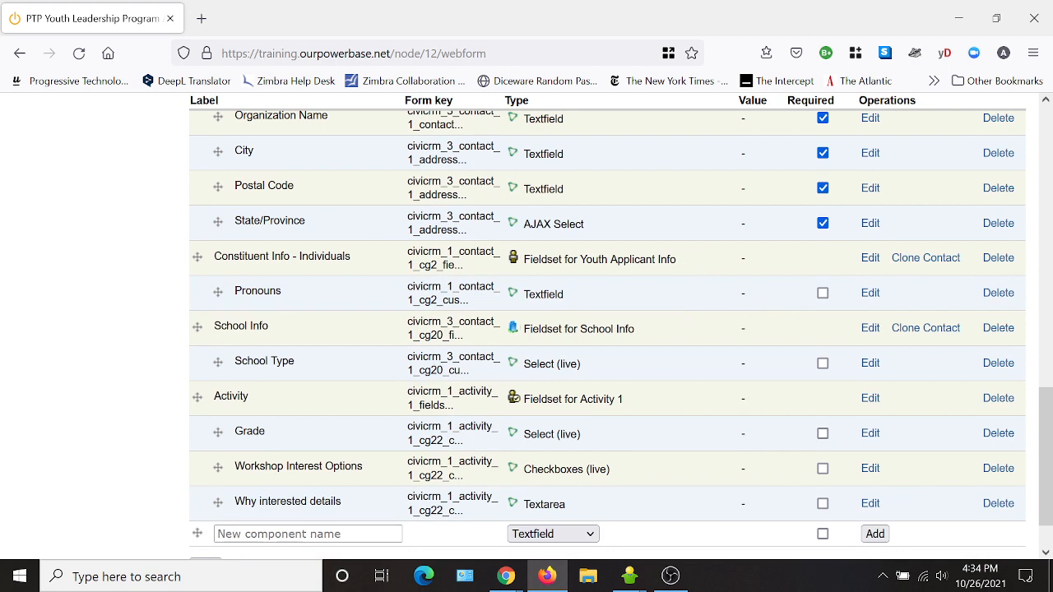
left_click(822, 363)
- Make Grade, Workshop Interest Options and Why interested details required, then save the components
scroll(769, 374, "down", 1)
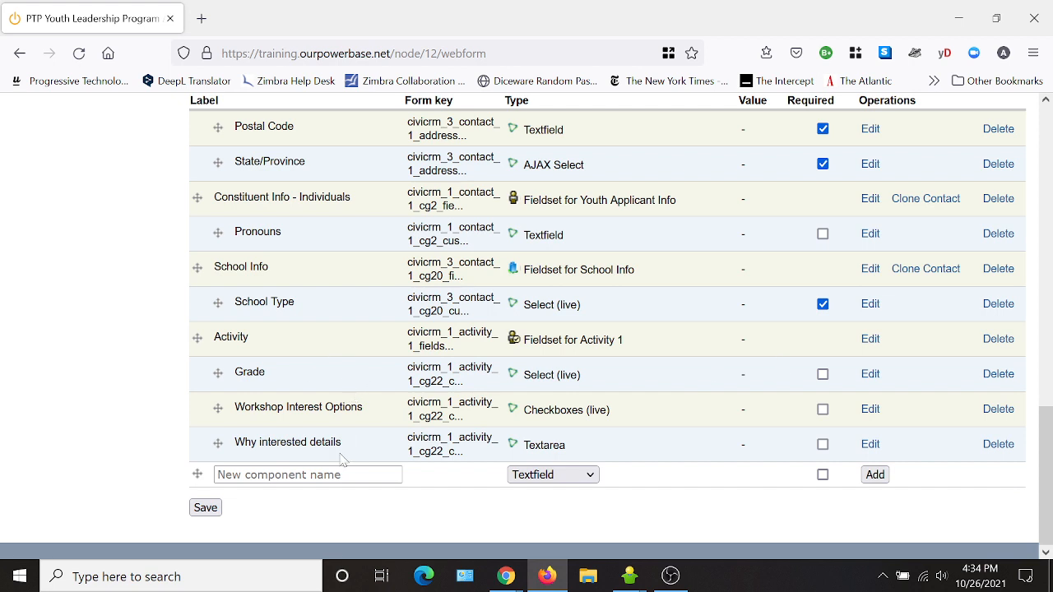
left_click(823, 375)
left_click(824, 410)
left_click(824, 445)
left_click(206, 507)
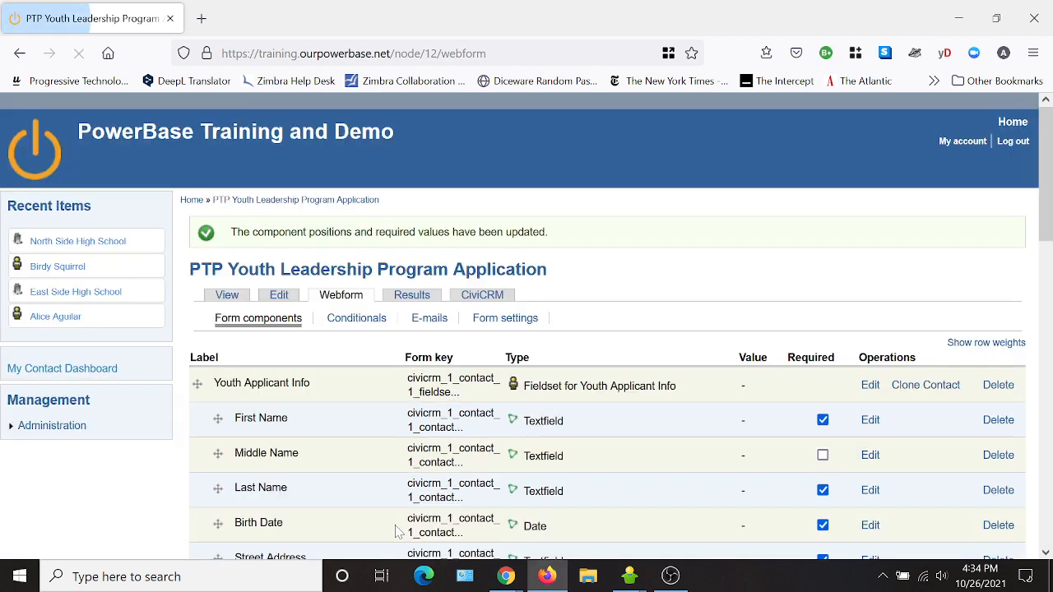
left_click(227, 298)
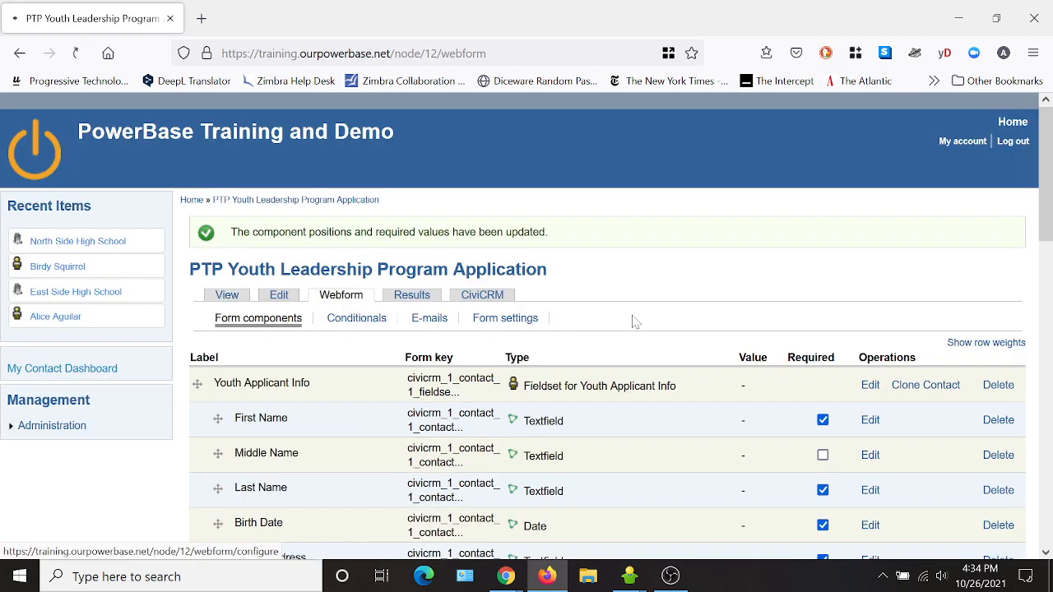
scroll(633, 322, "down", 2)
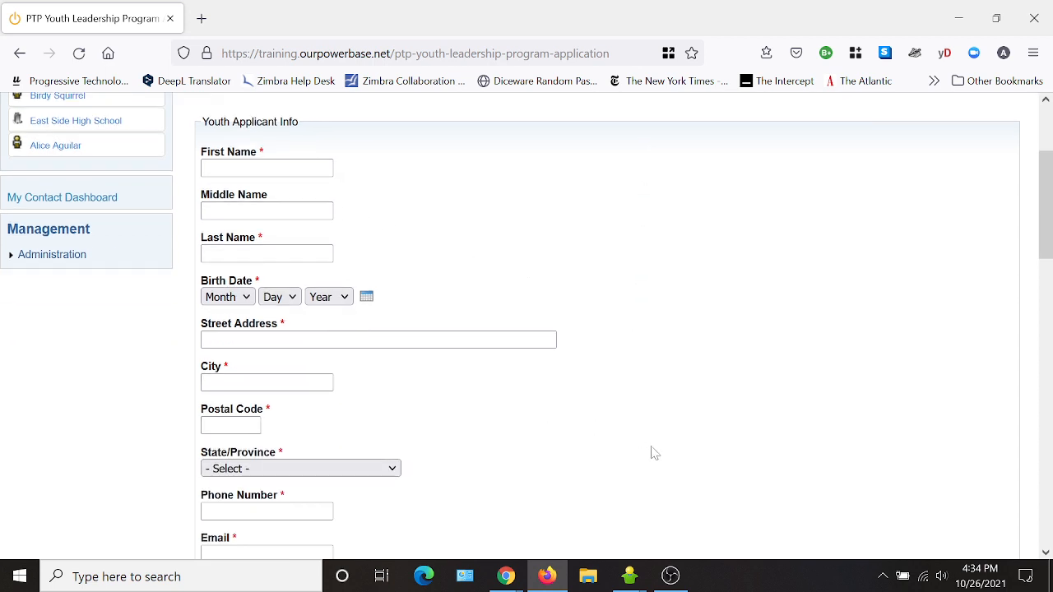
scroll(683, 440, "down", 3)
scroll(677, 448, "down", 3)
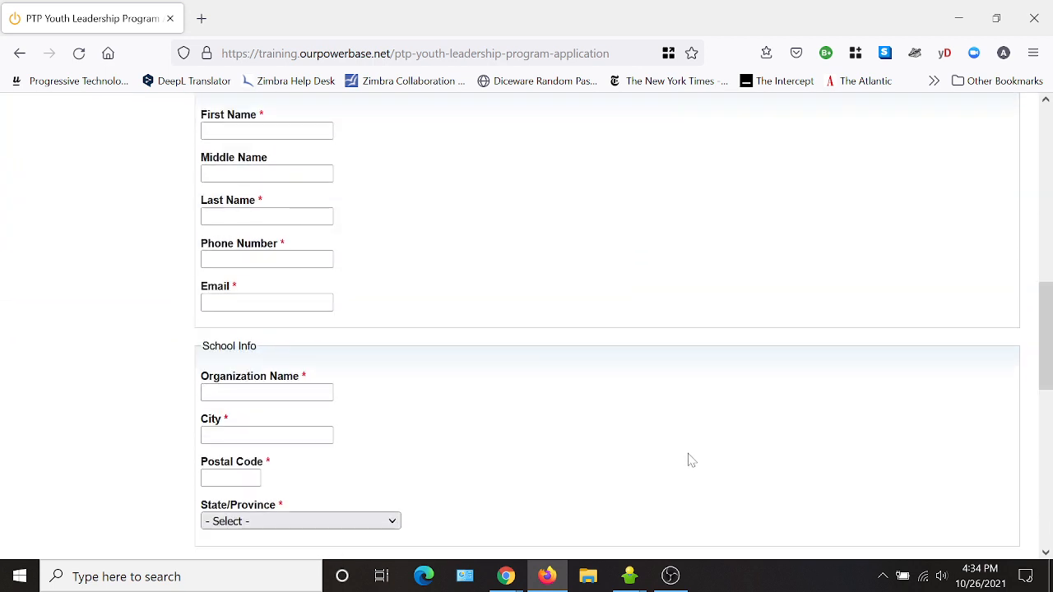
scroll(690, 458, "down", 2)
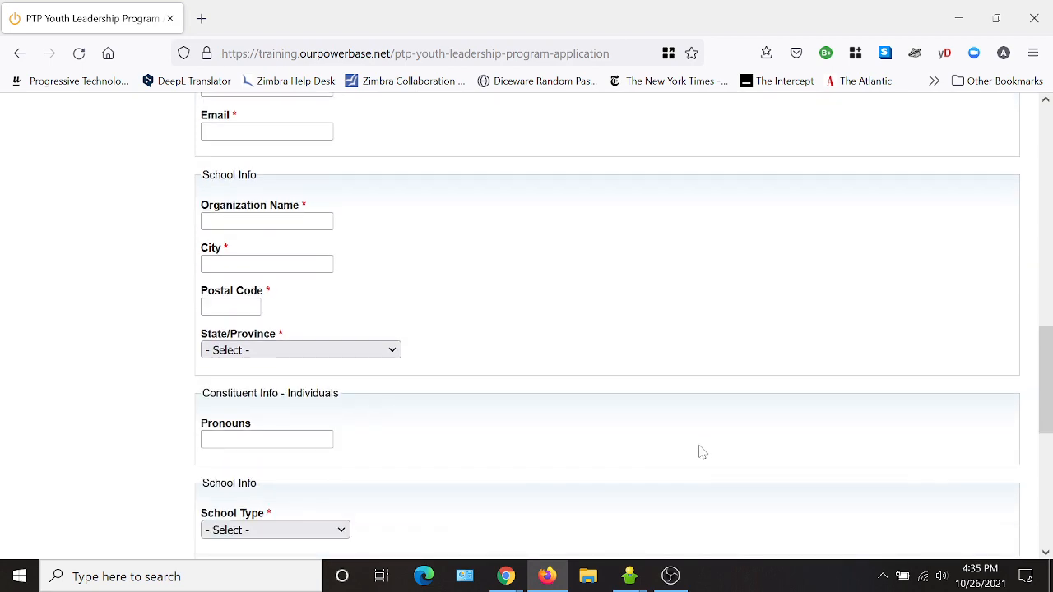
scroll(702, 448, "up", 8)
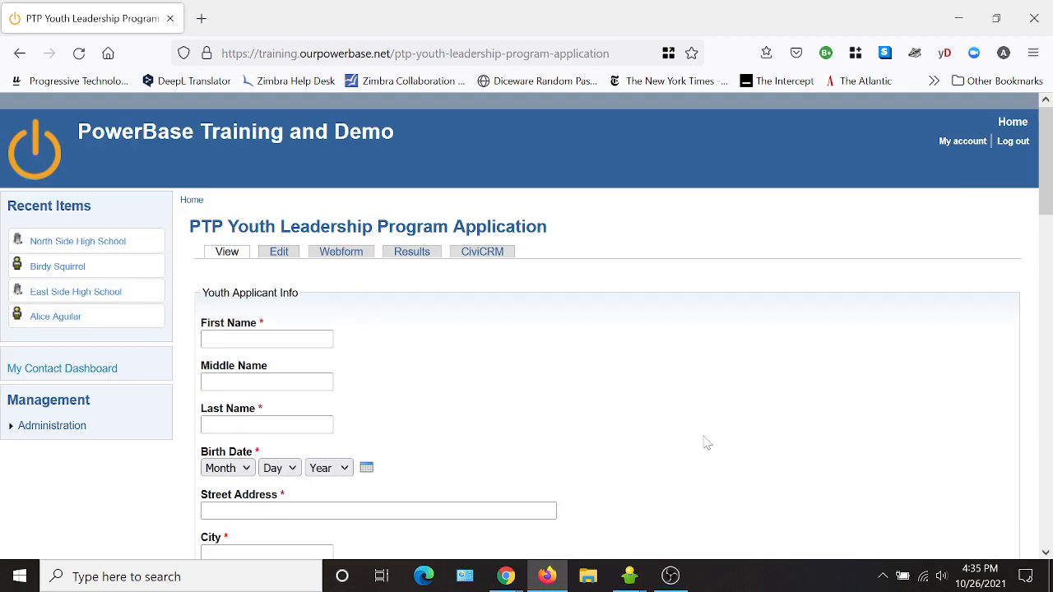
- Move Pronouns, Phone Number and Email into the youth fields and State/Province above Postal Code
left_click(346, 257)
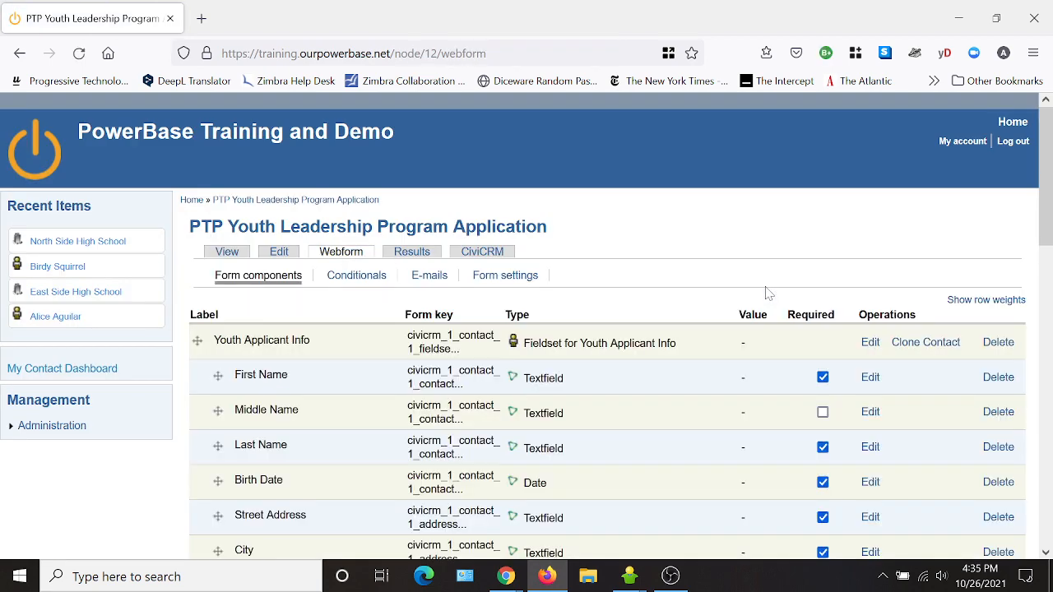
scroll(730, 316, "down", 2)
scroll(395, 444, "down", 4)
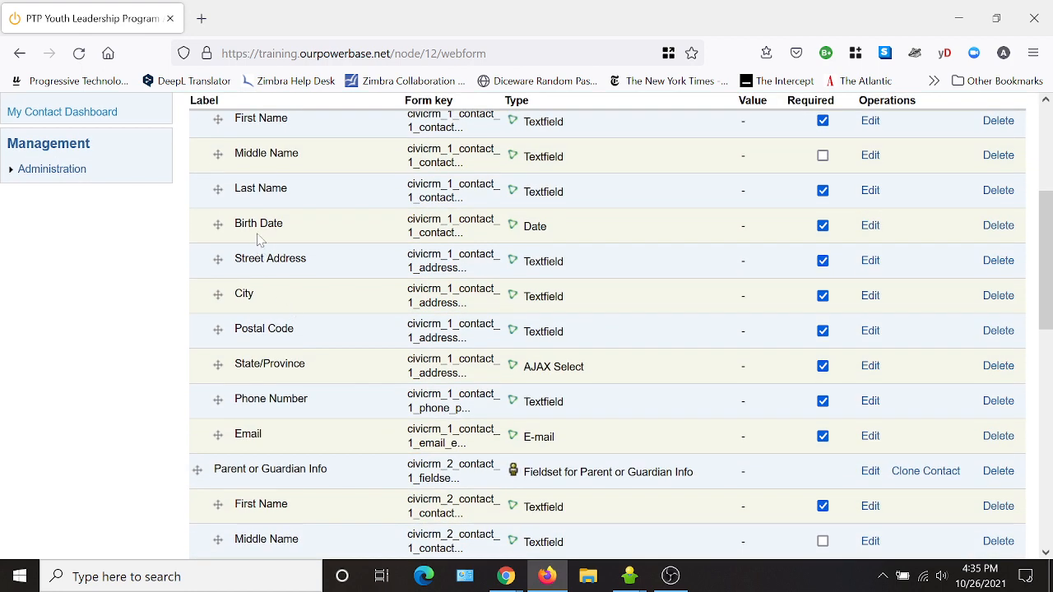
scroll(317, 465, "down", 10)
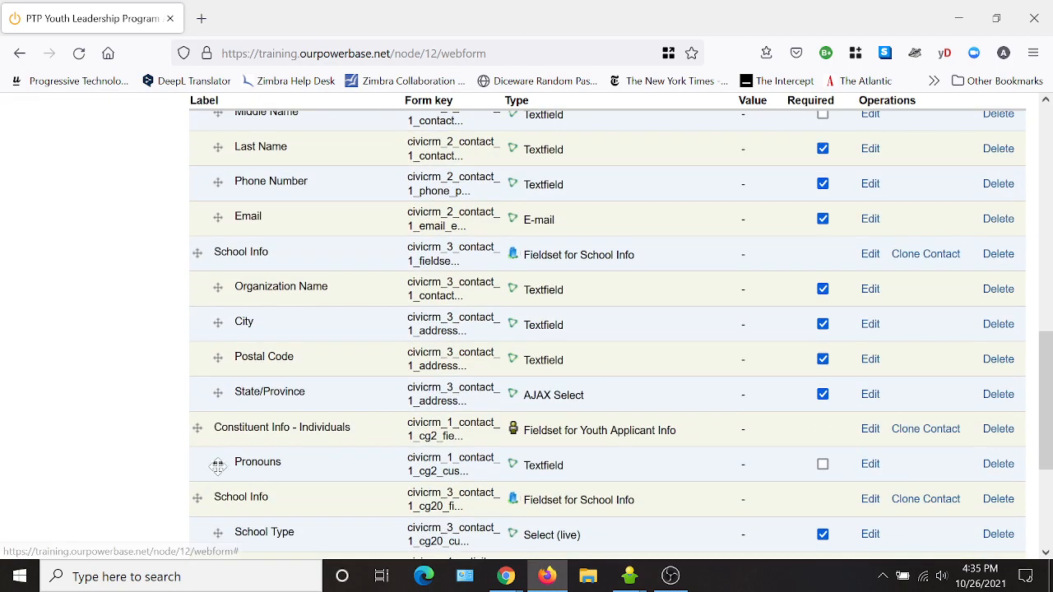
left_click_drag(218, 463, 237, 280)
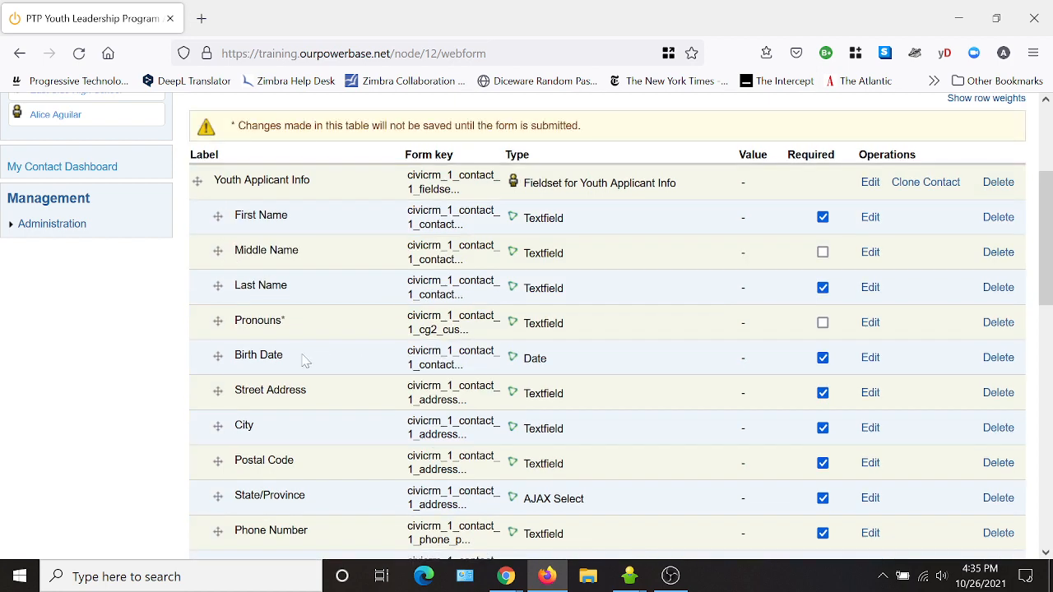
scroll(344, 399, "down", 2)
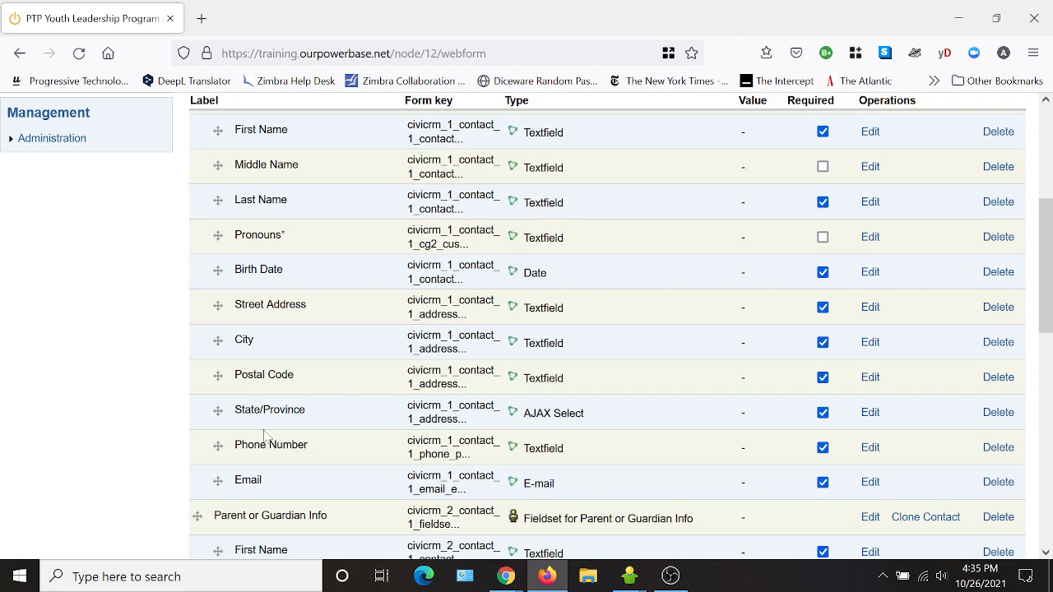
left_click_drag(218, 445, 212, 298)
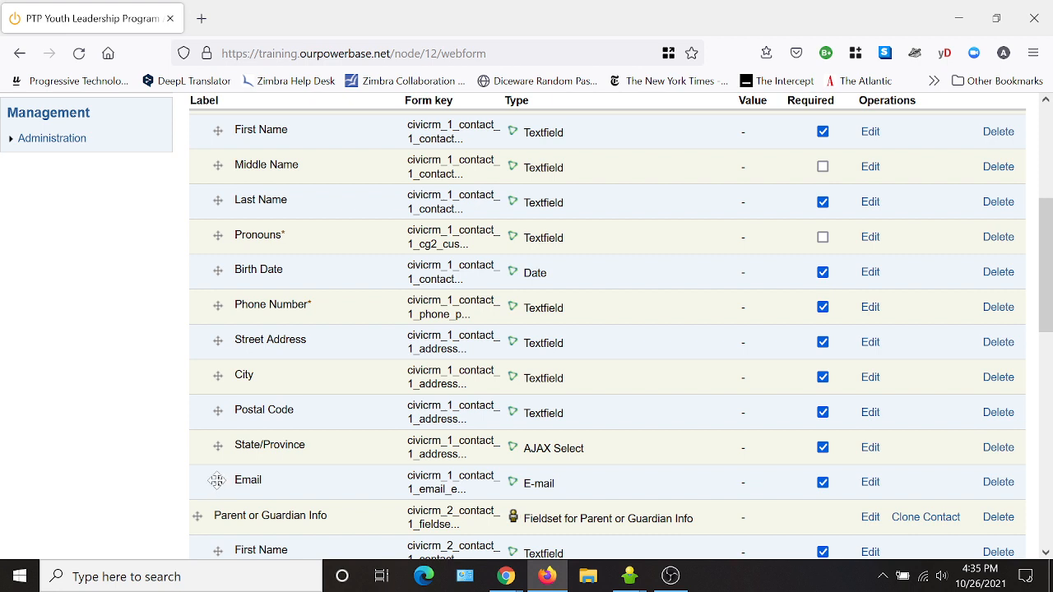
left_click_drag(218, 481, 221, 343)
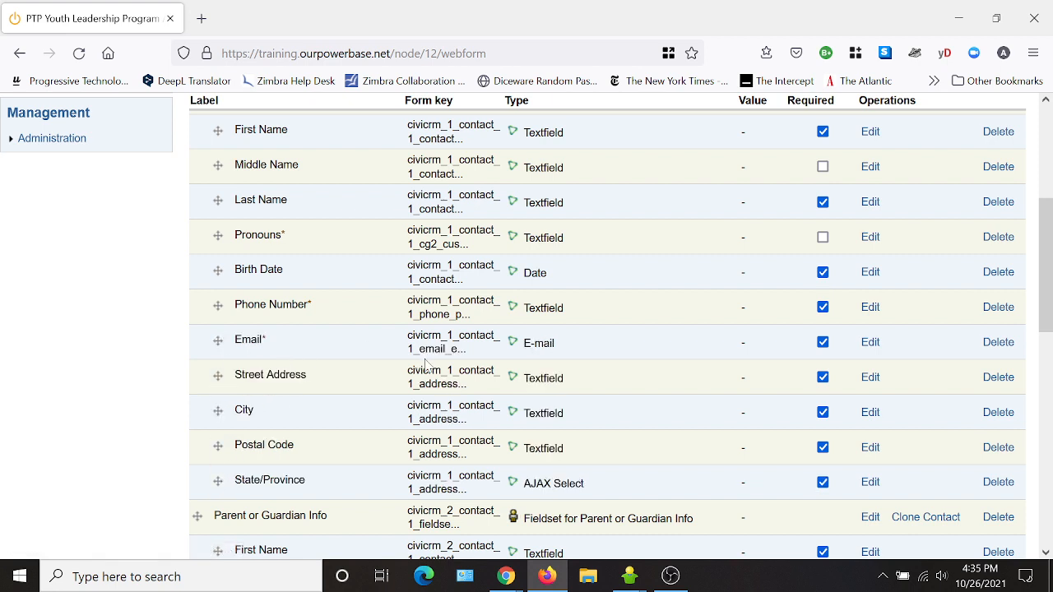
left_click_drag(218, 482, 218, 445)
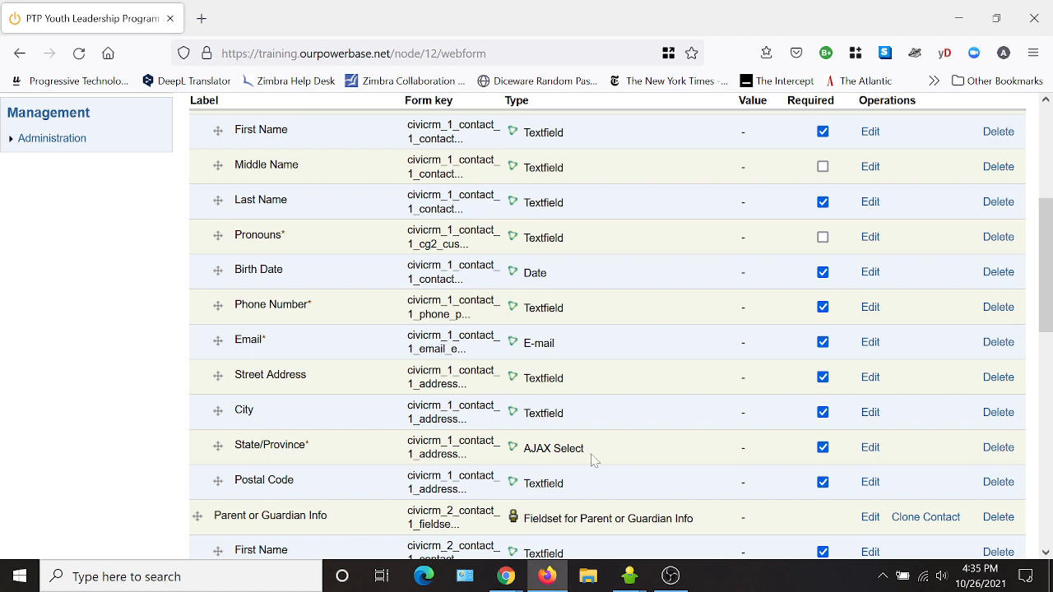
- Move School Type into the School Info section
scroll(336, 486, "down", 2)
scroll(368, 458, "down", 4)
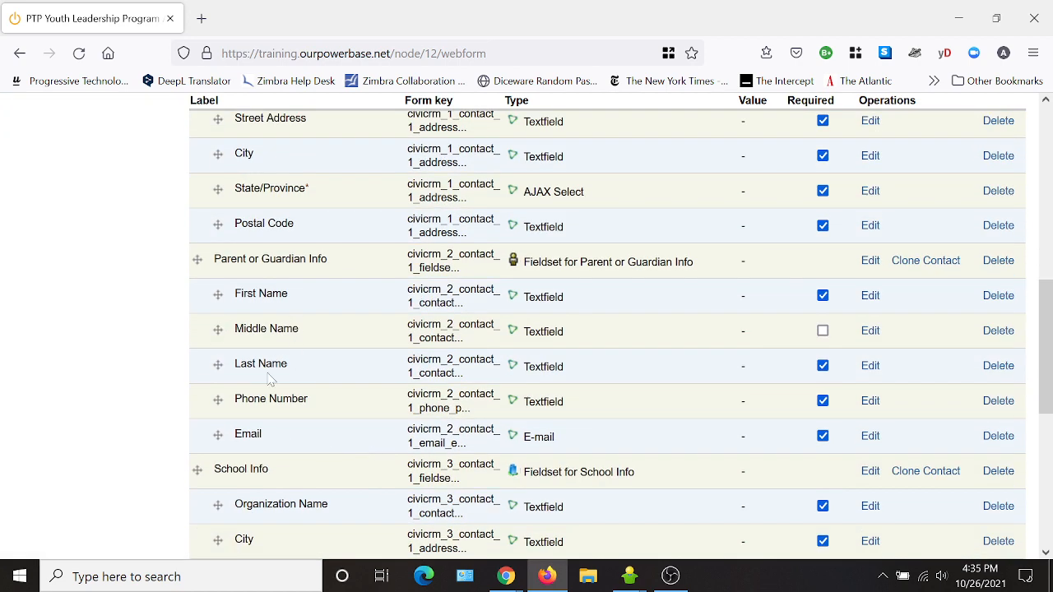
scroll(404, 436, "down", 4)
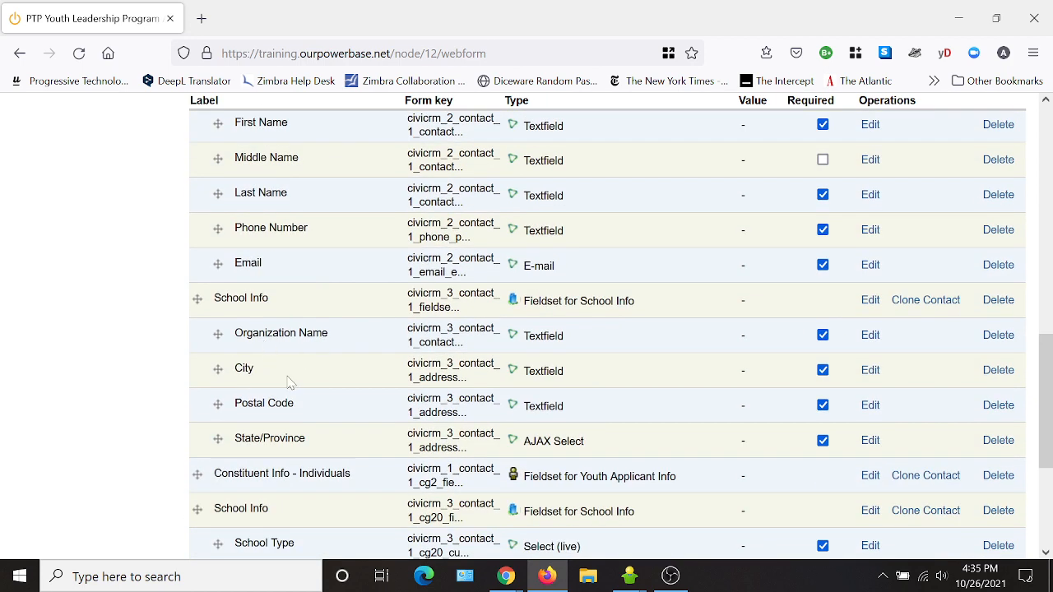
left_click_drag(222, 440, 215, 405)
scroll(391, 427, "down", 2)
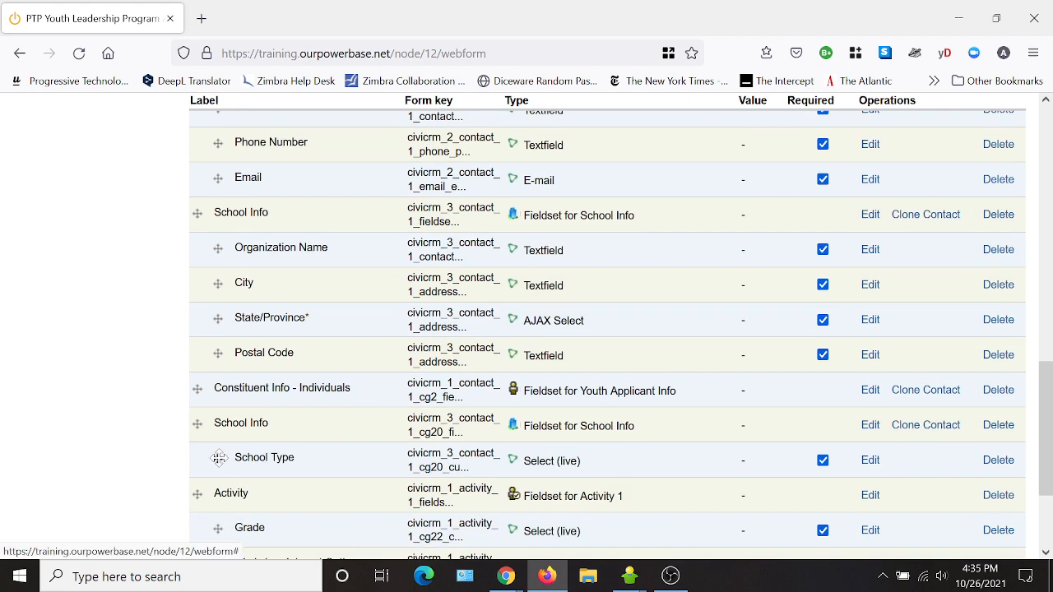
left_click_drag(220, 460, 218, 388)
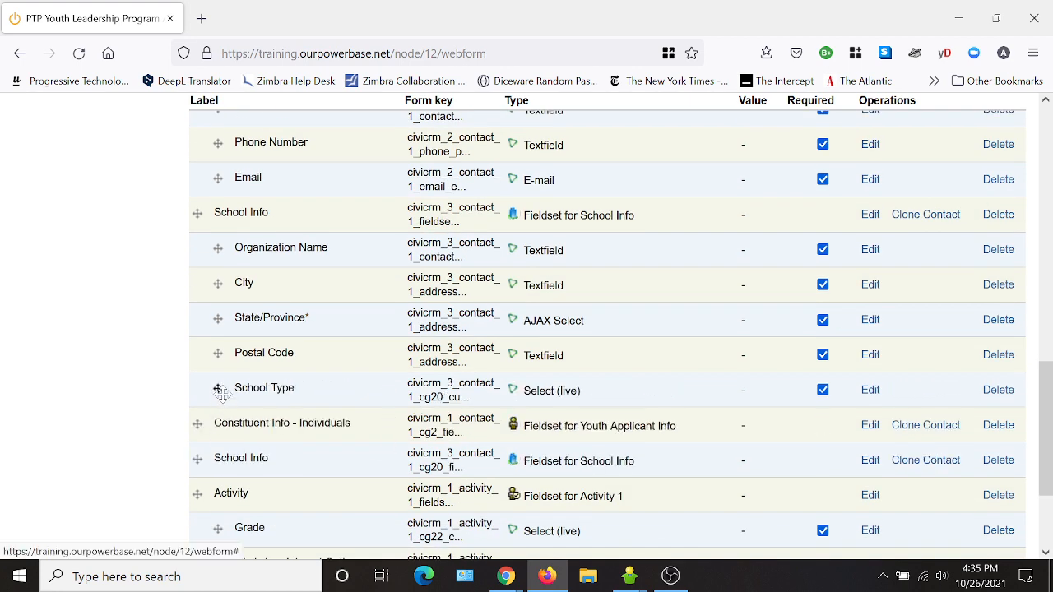
- Move Grade, Workshop Interest Options and Why interested details out of Activity, after School Type
scroll(619, 403, "down", 4)
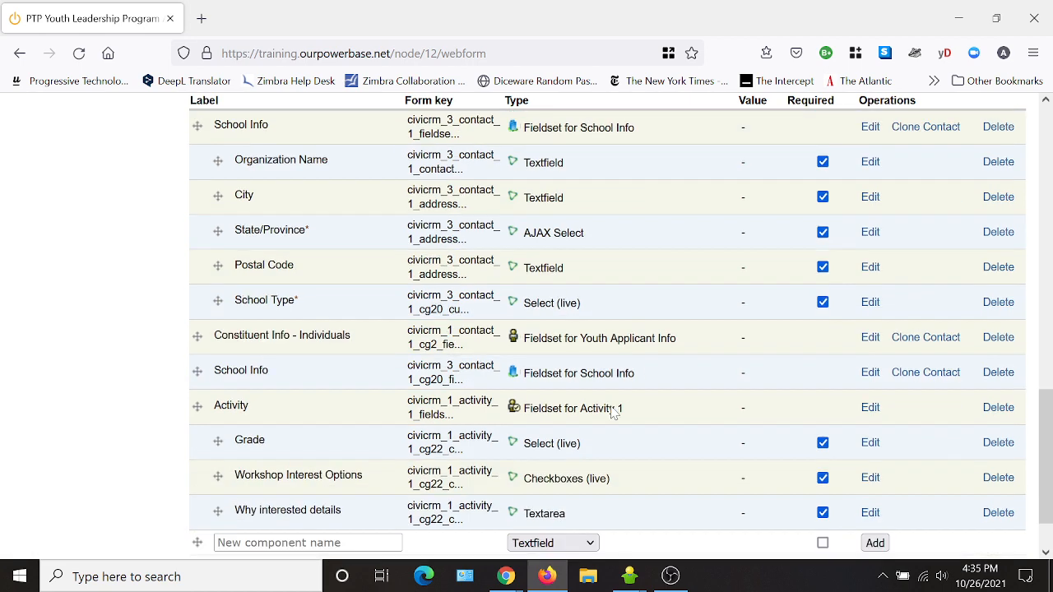
scroll(222, 489, "up", 2)
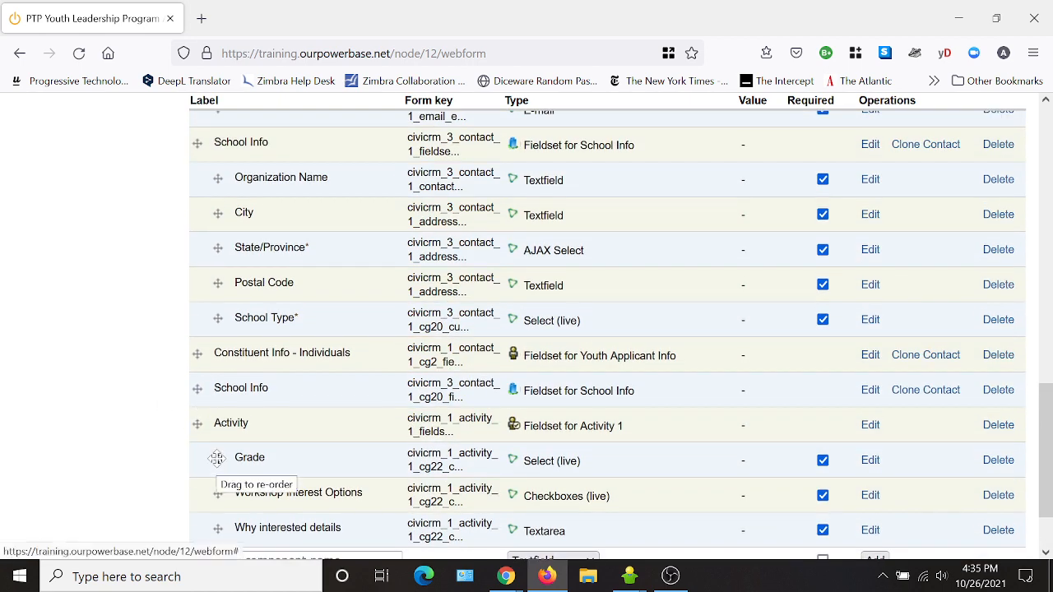
left_click_drag(216, 458, 165, 355)
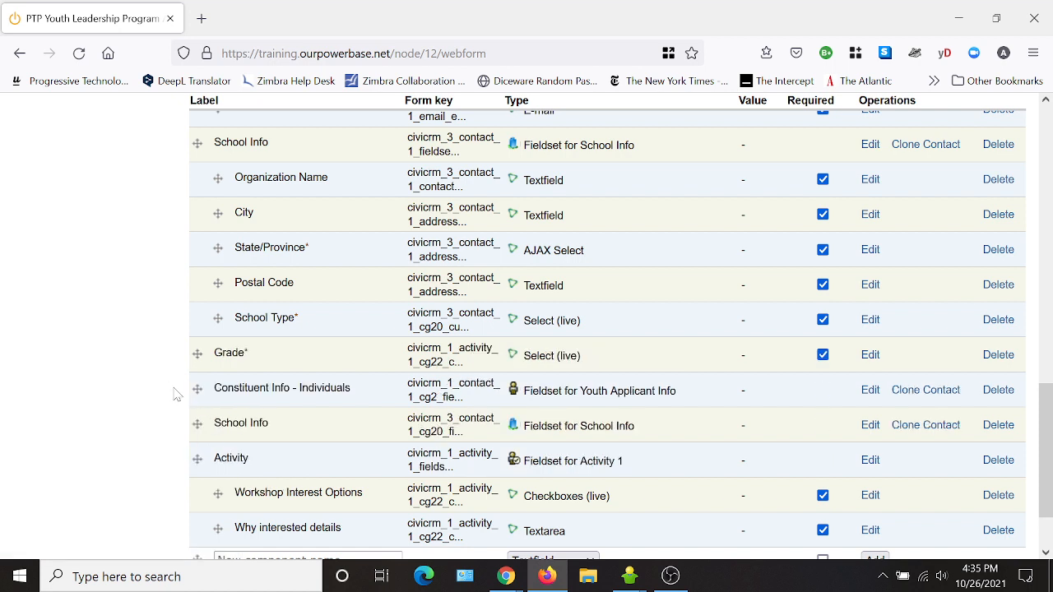
left_click_drag(218, 491, 169, 393)
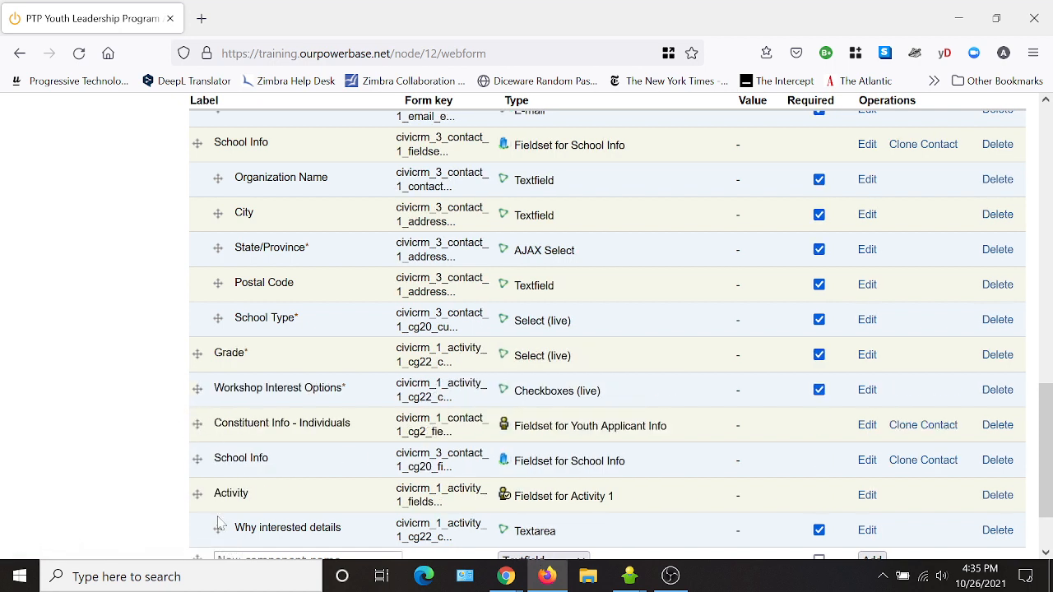
left_click_drag(218, 526, 176, 425)
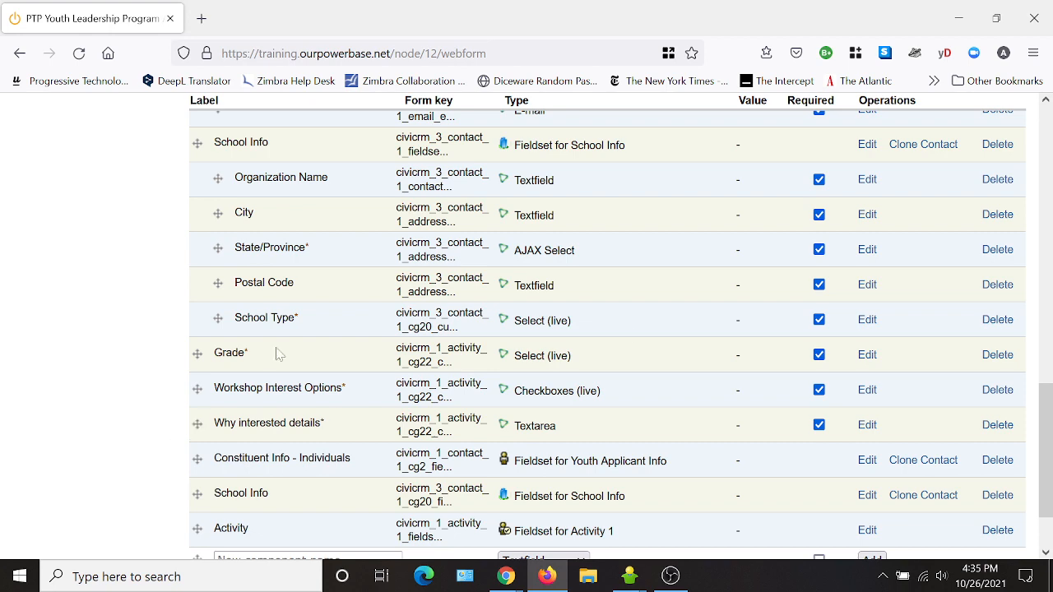
scroll(693, 399, "down", 2)
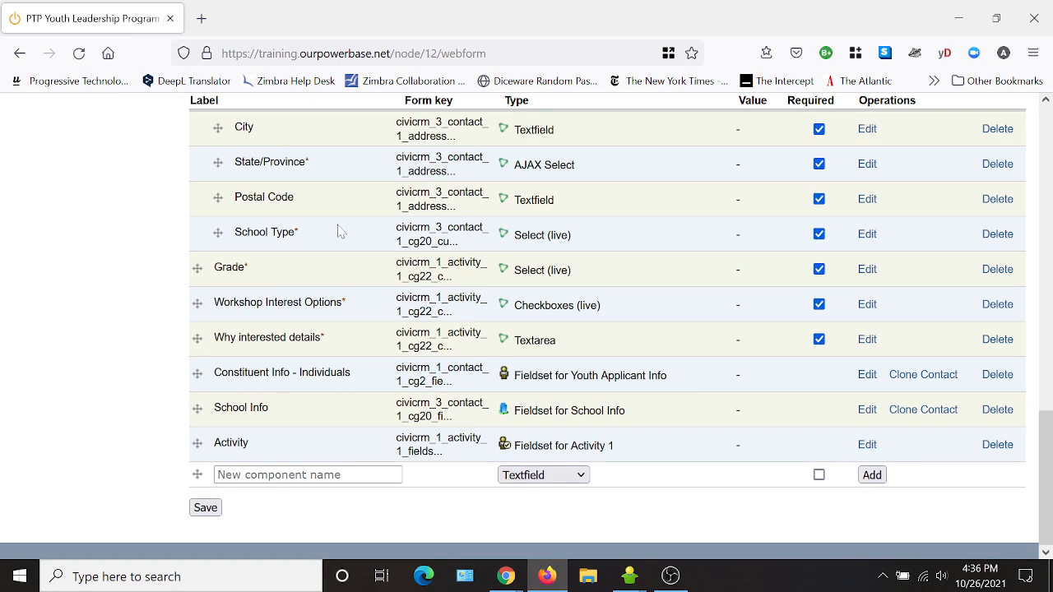
- Save the reordered components and scroll through the live form down to the Submit button
left_click(213, 510)
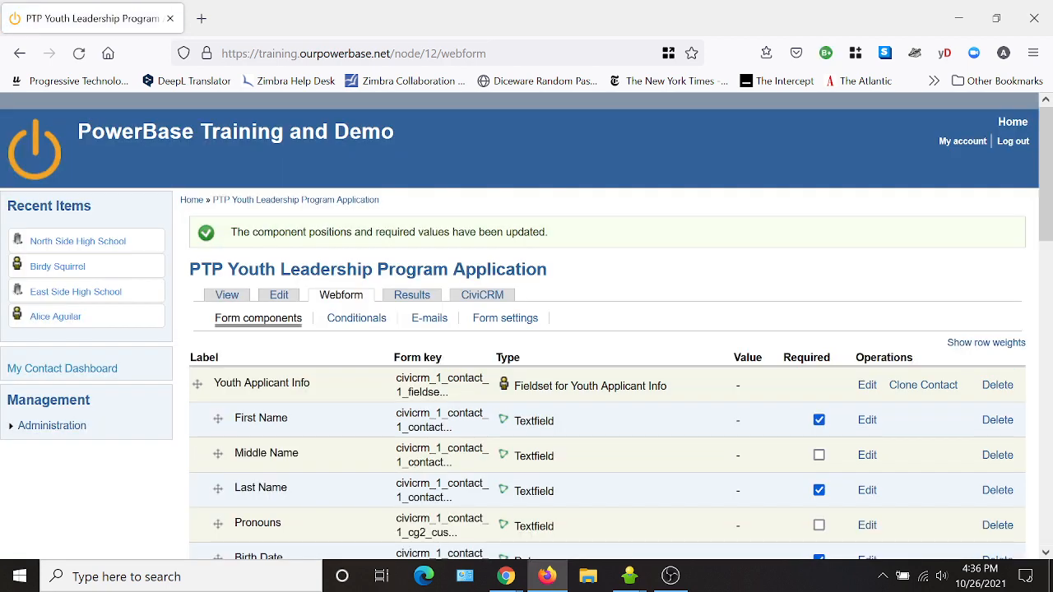
left_click(226, 296)
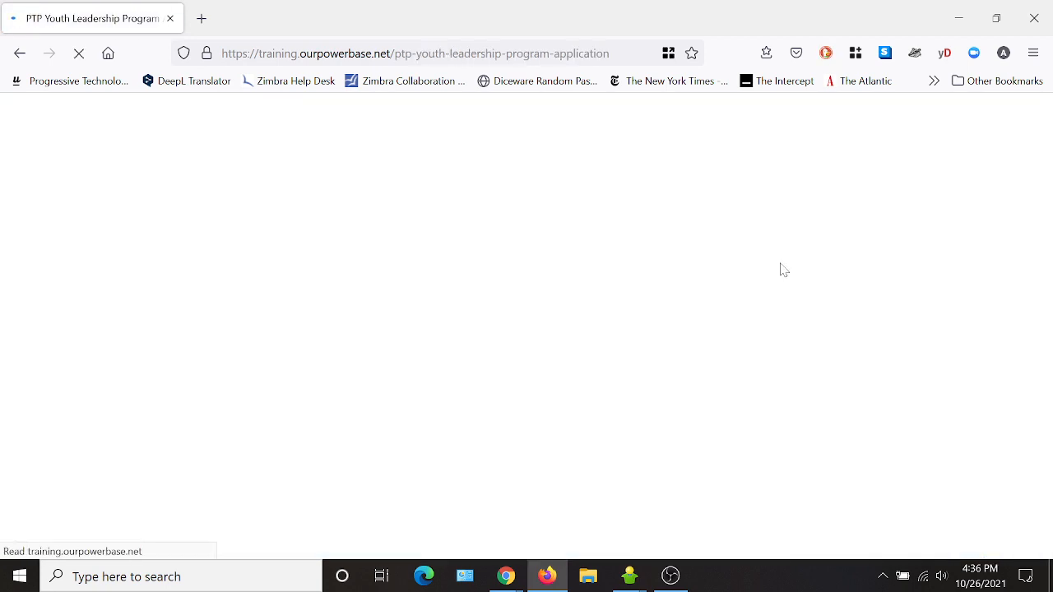
scroll(646, 327, "down", 2)
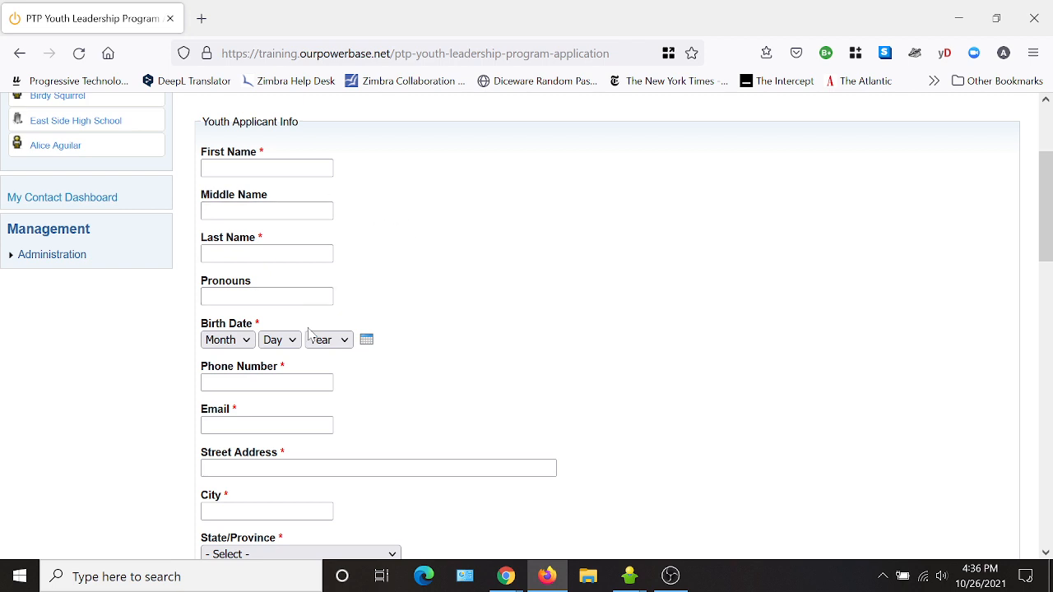
scroll(527, 415, "down", 1)
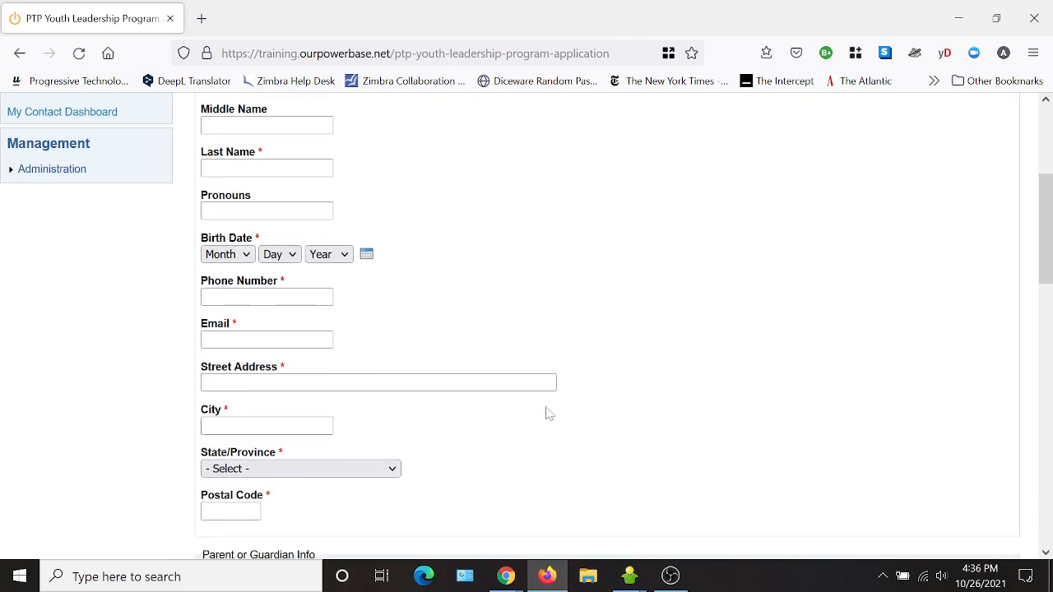
scroll(526, 415, "down", 2)
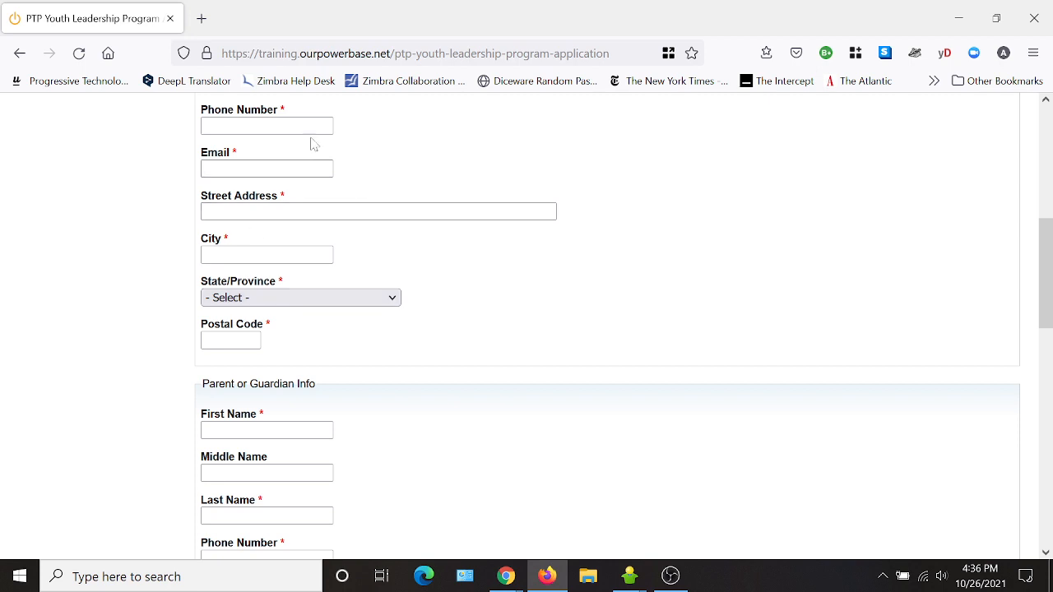
scroll(603, 284, "down", 2)
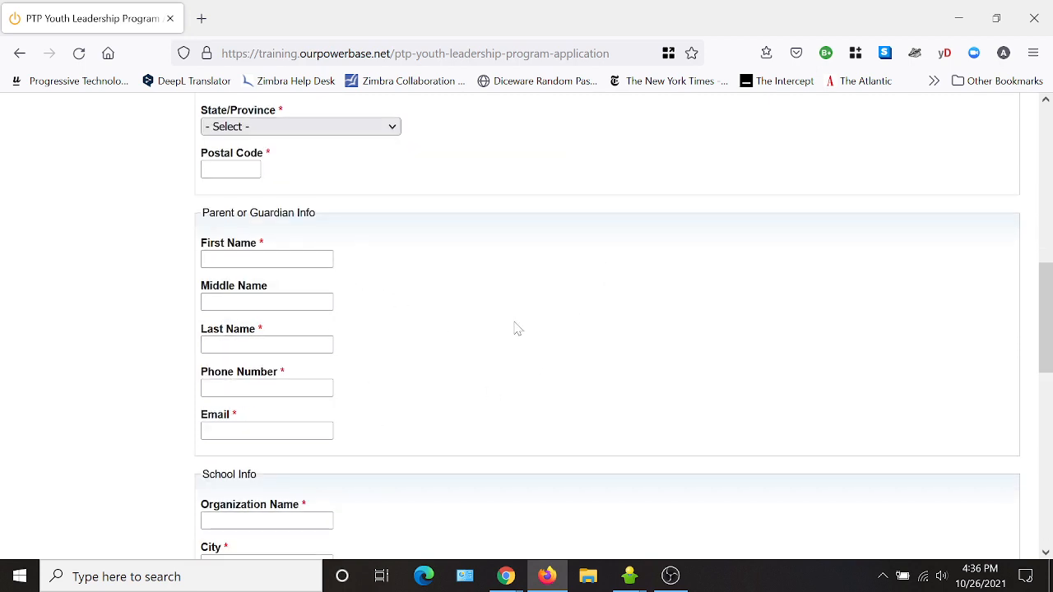
scroll(517, 329, "down", 3)
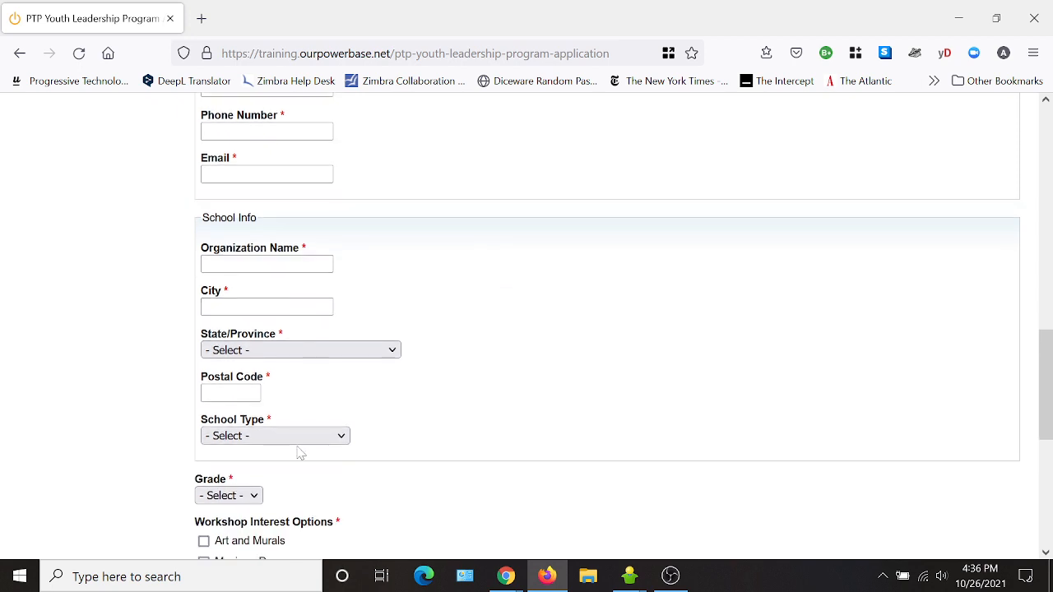
scroll(609, 372, "down", 2)
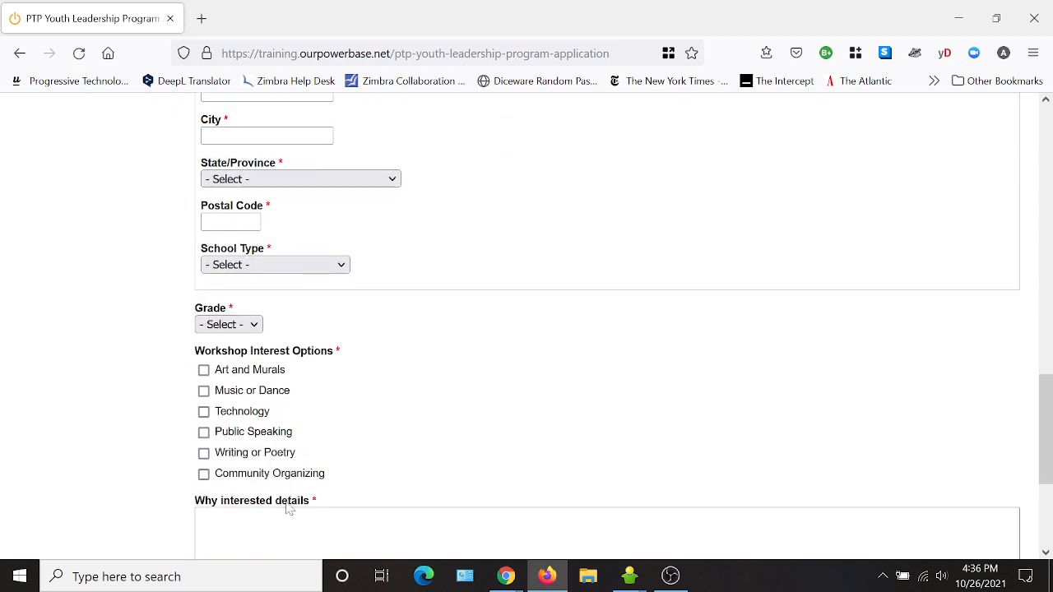
scroll(289, 510, "down", 3)
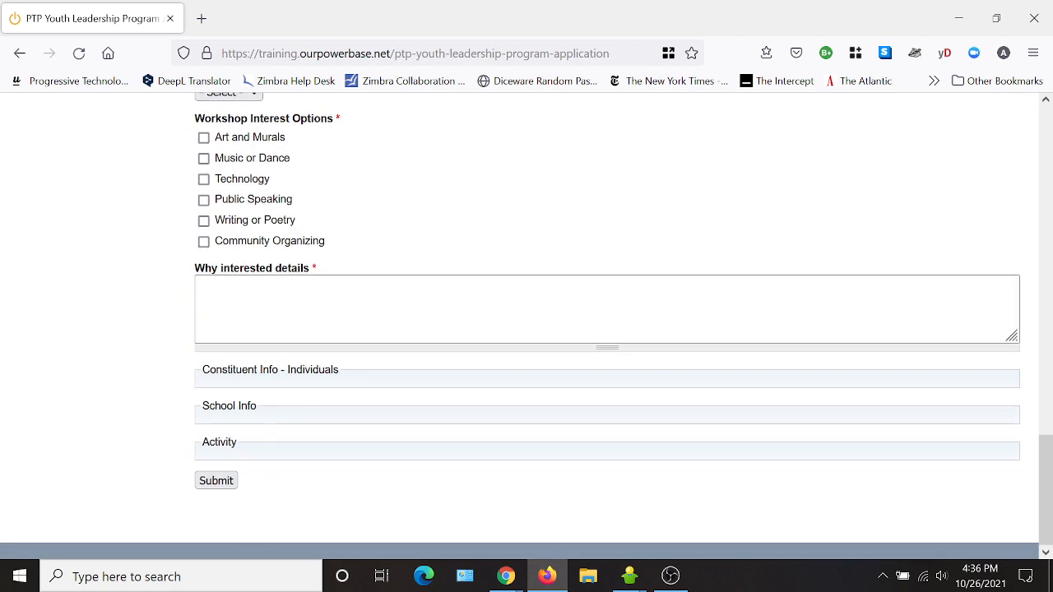
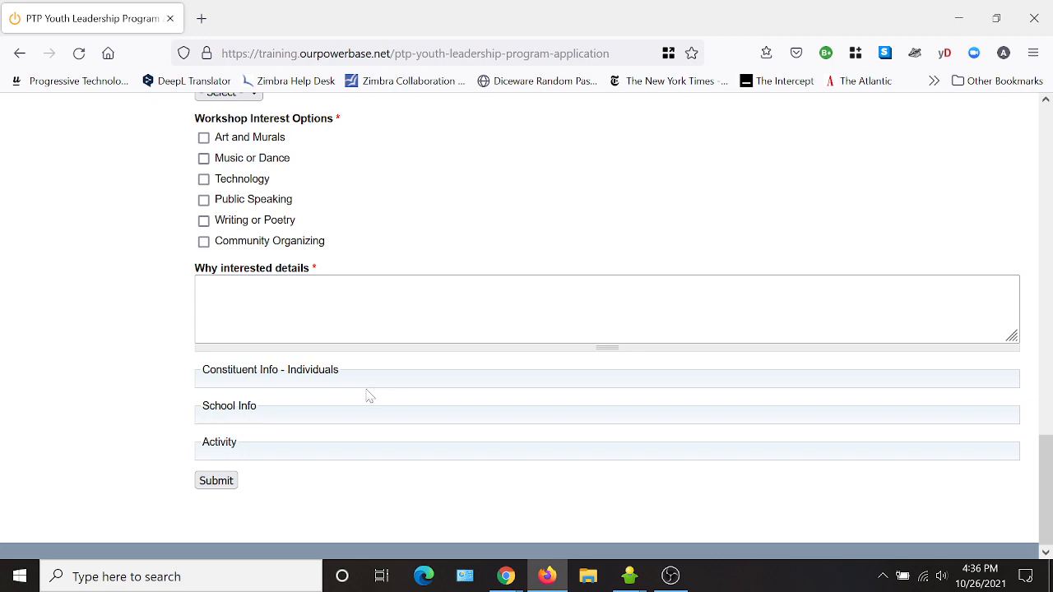
- Hide the Constituent Info - Individuals fieldset's label and make it private
scroll(369, 396, "up", 15)
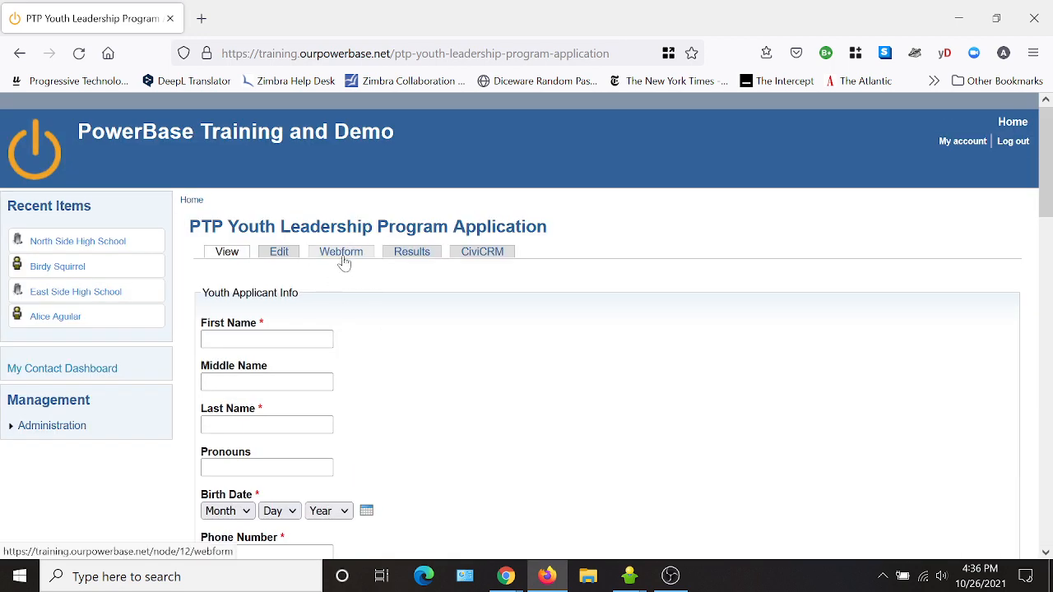
left_click(342, 255)
scroll(670, 349, "down", 10)
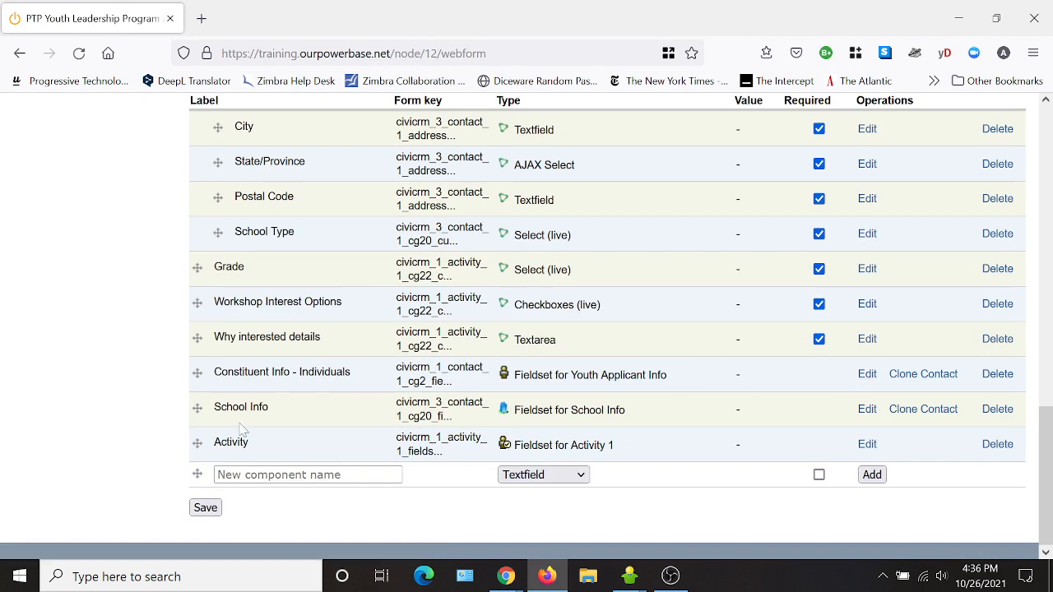
left_click(867, 375)
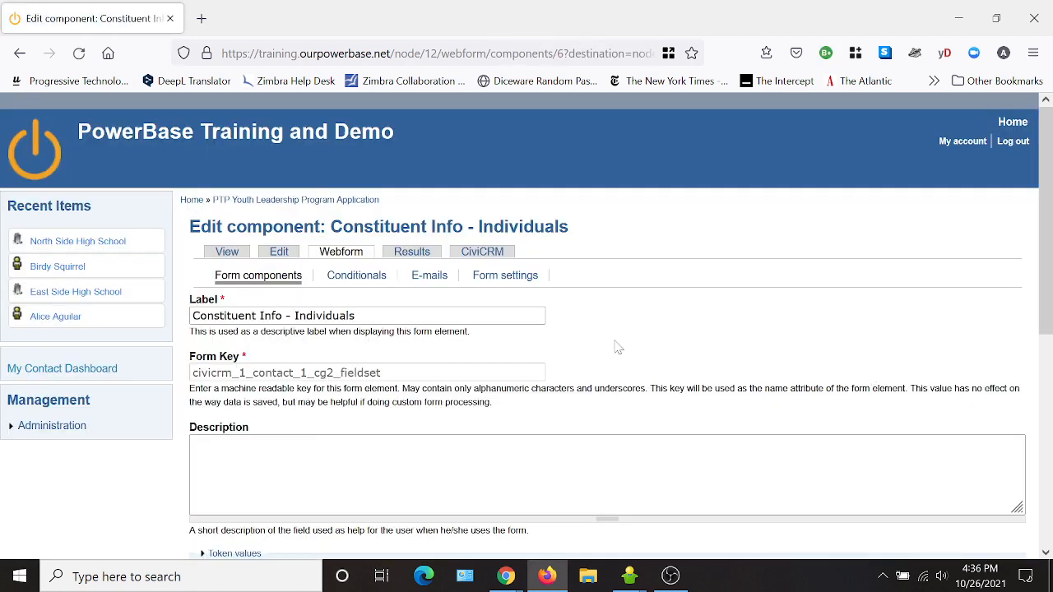
scroll(617, 346, "down", 5)
left_click(204, 359)
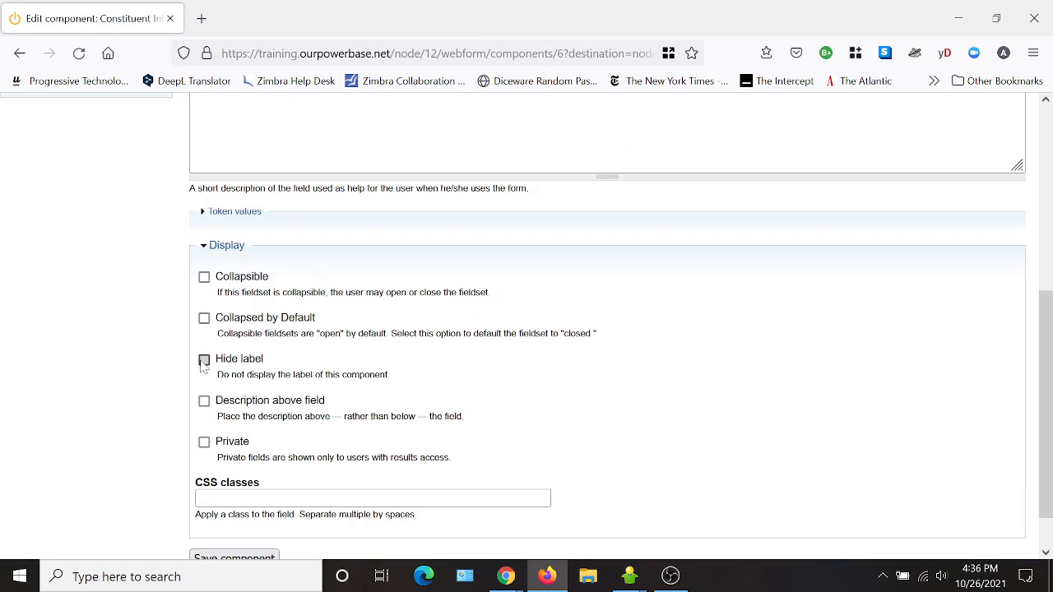
left_click(204, 441)
scroll(307, 511, "down", 1)
left_click(261, 508)
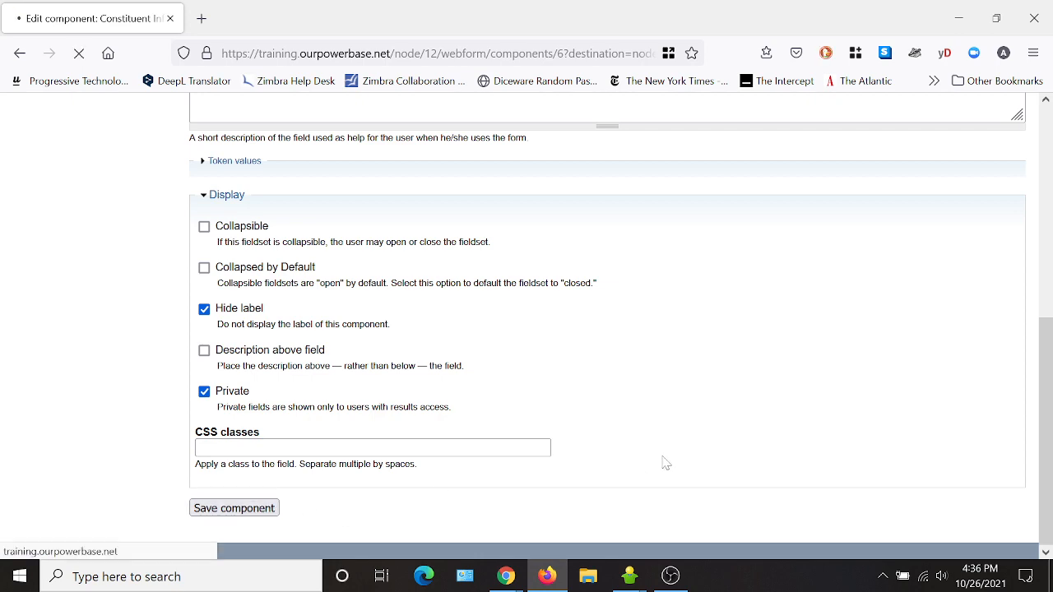
- Hide the School Info fieldset's label and make it private
scroll(675, 397, "down", 10)
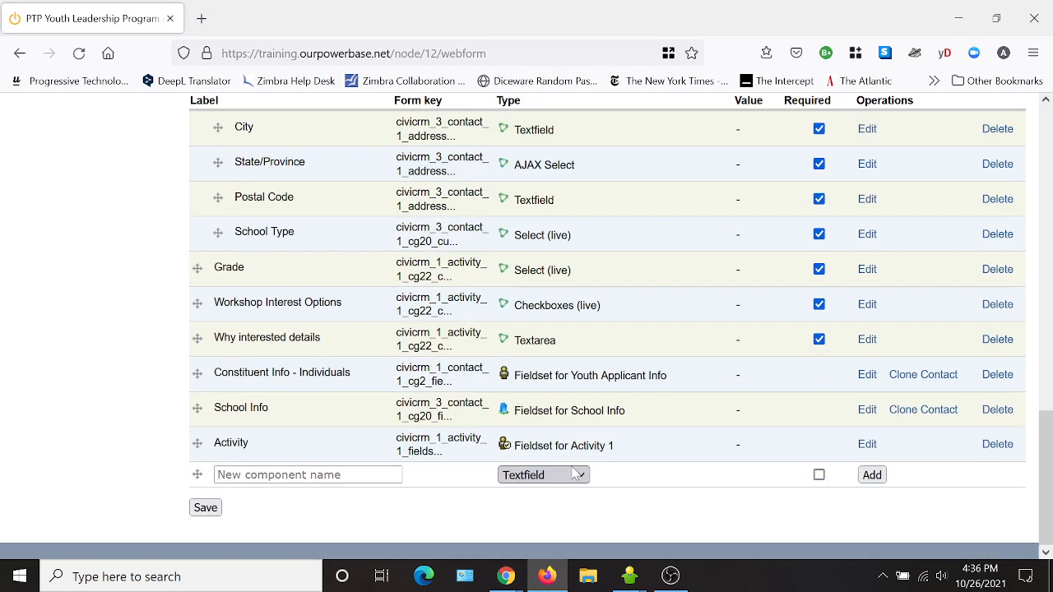
left_click(867, 409)
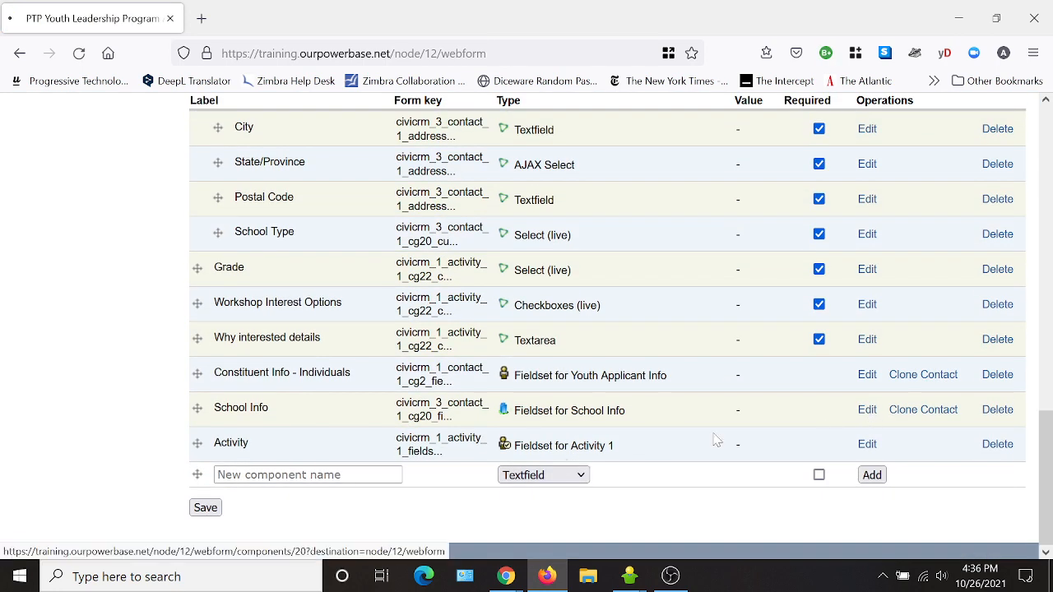
scroll(530, 392, "down", 5)
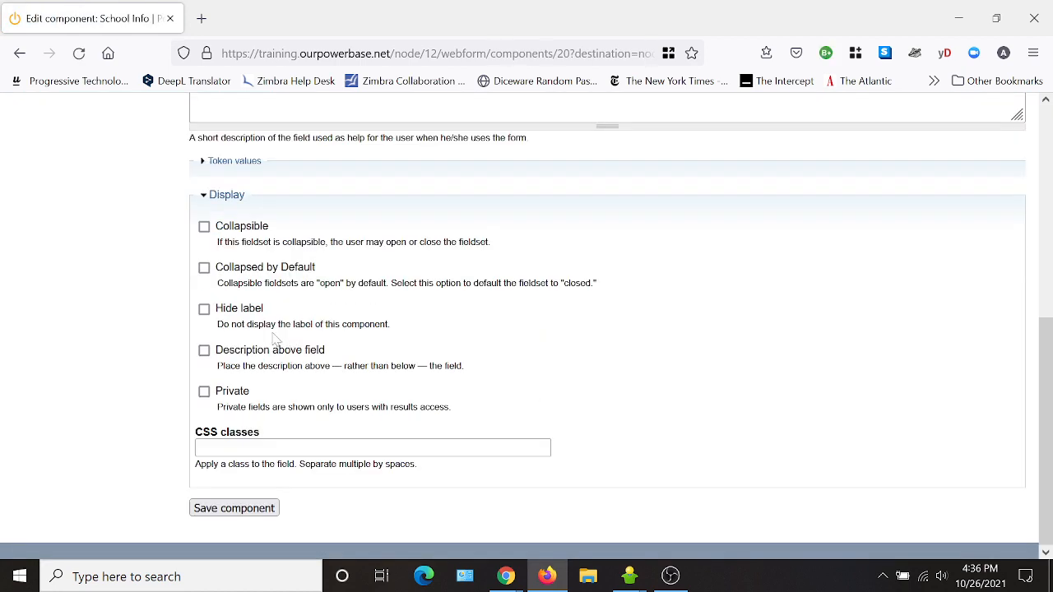
left_click(204, 310)
left_click(204, 391)
left_click(236, 508)
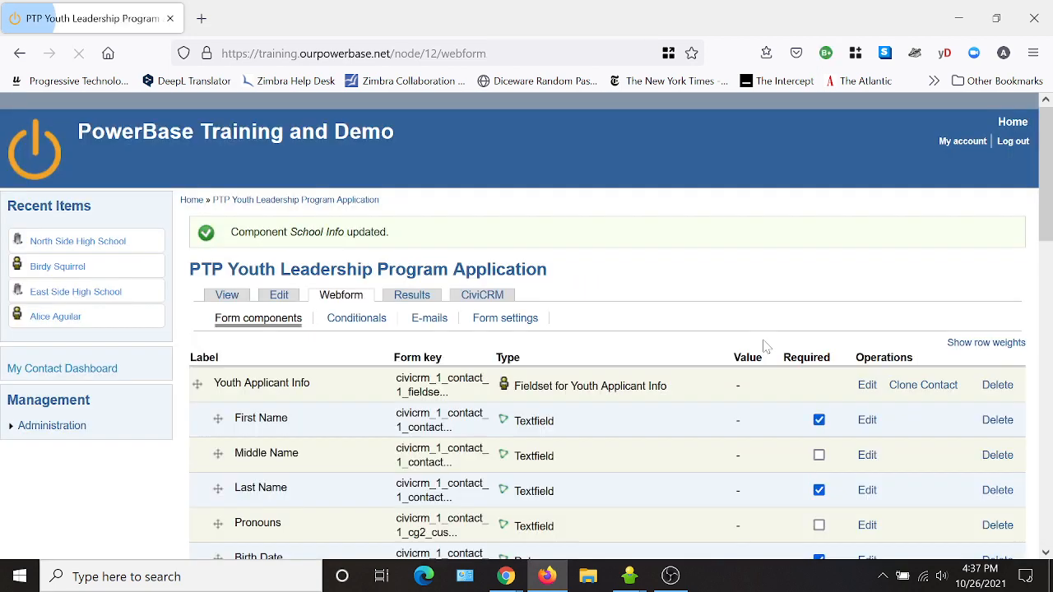
- Make the Activity fieldset private with a hidden label, then view the form
scroll(653, 356, "down", 5)
scroll(656, 362, "down", 2)
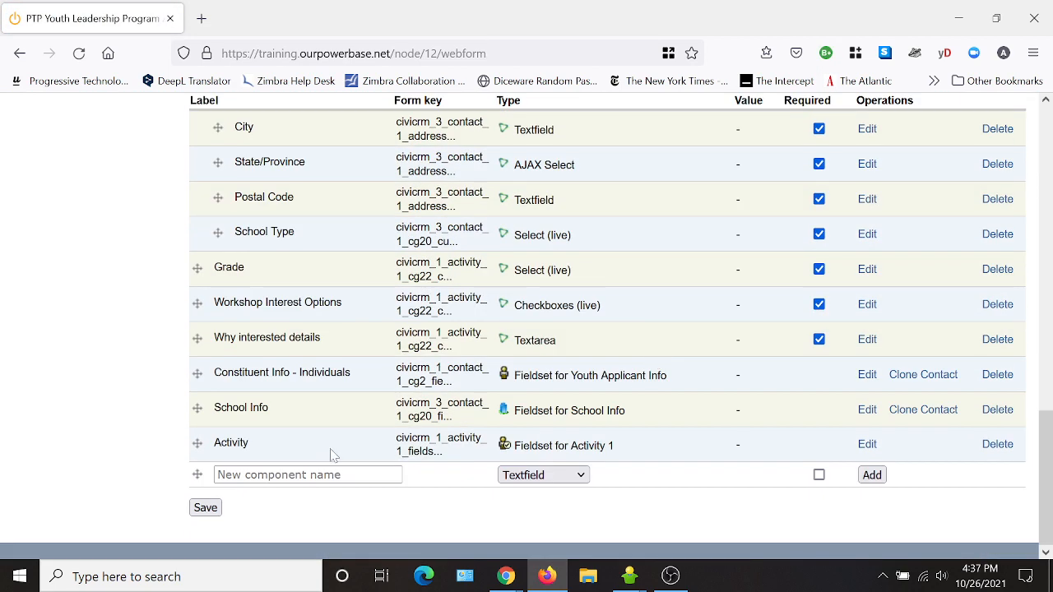
left_click(866, 444)
scroll(500, 413, "down", 5)
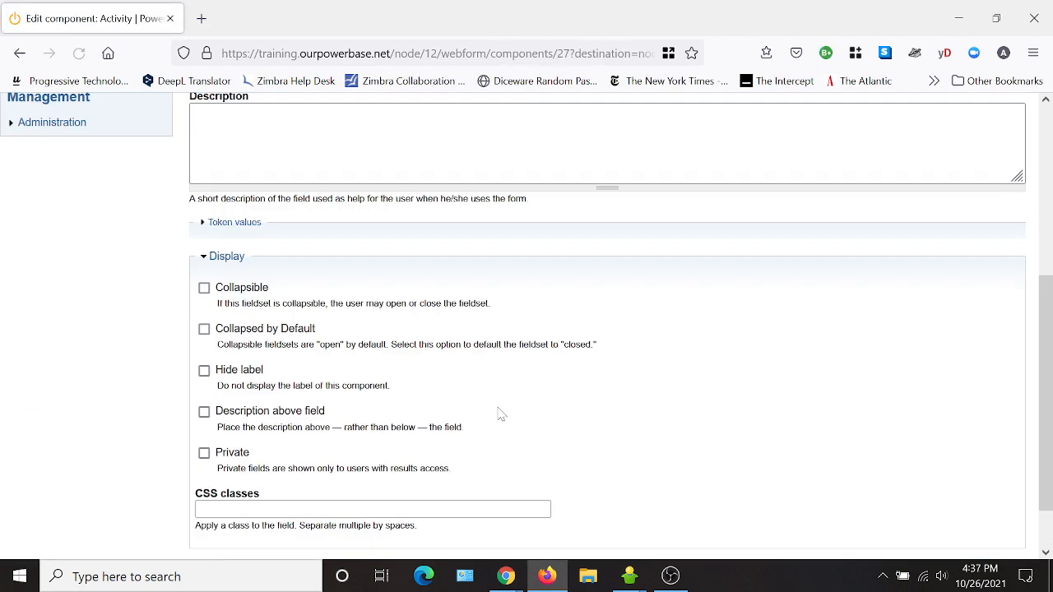
scroll(500, 414, "down", 1)
left_click(204, 392)
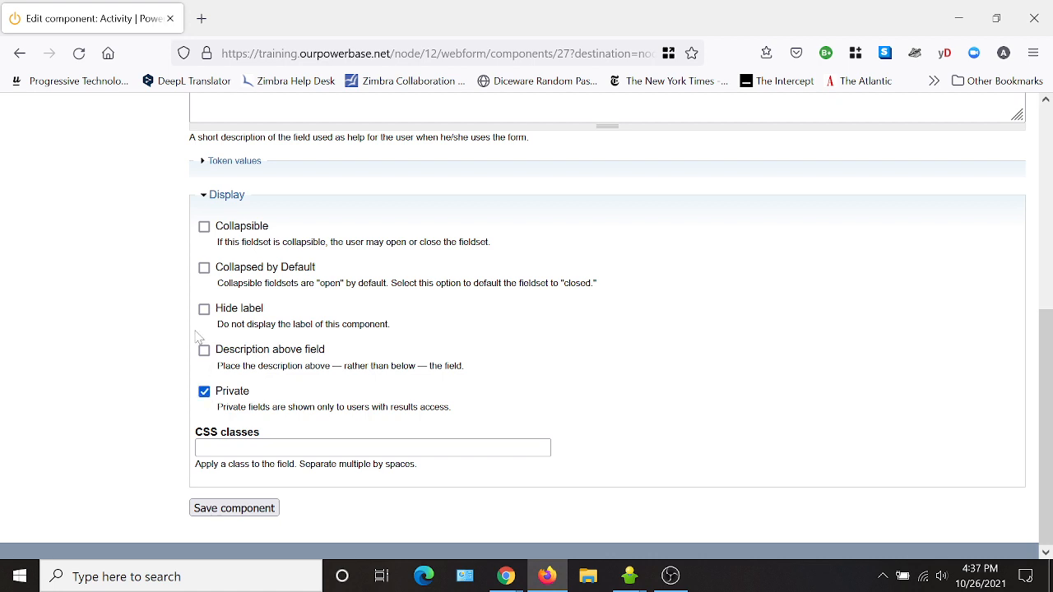
left_click(204, 309)
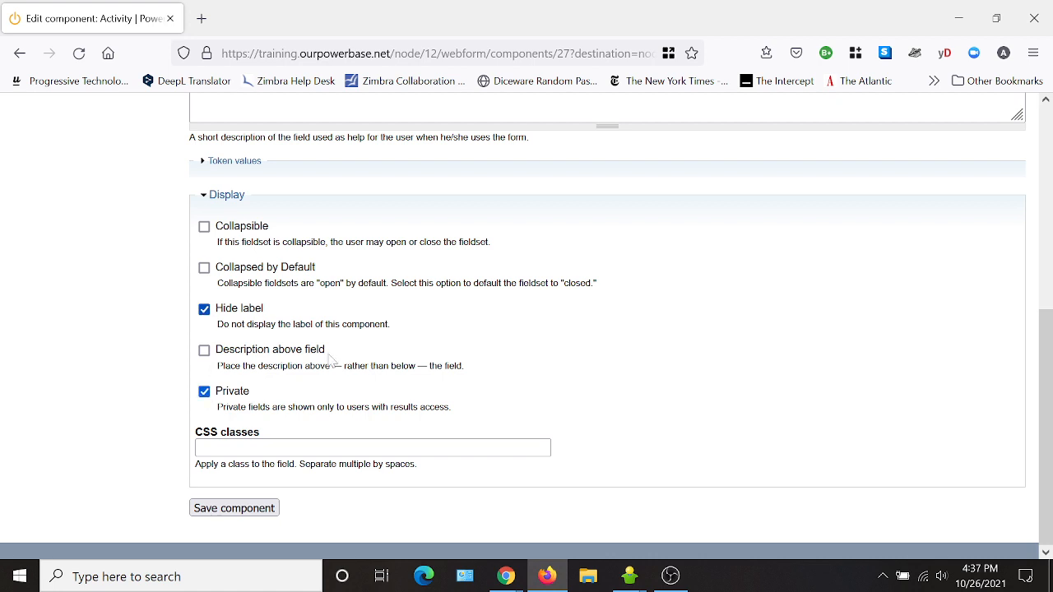
left_click(248, 510)
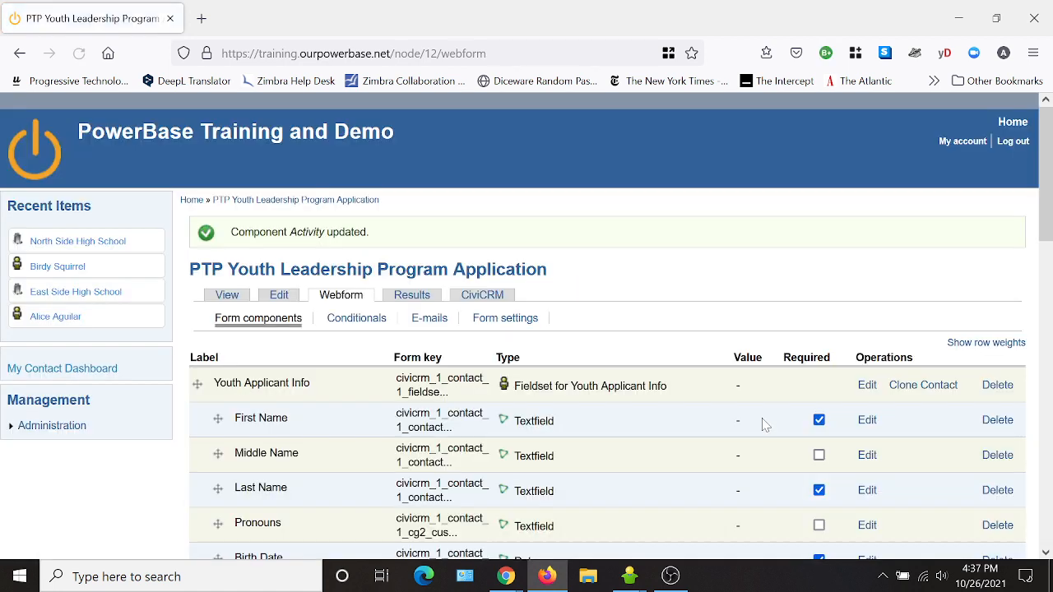
left_click(227, 294)
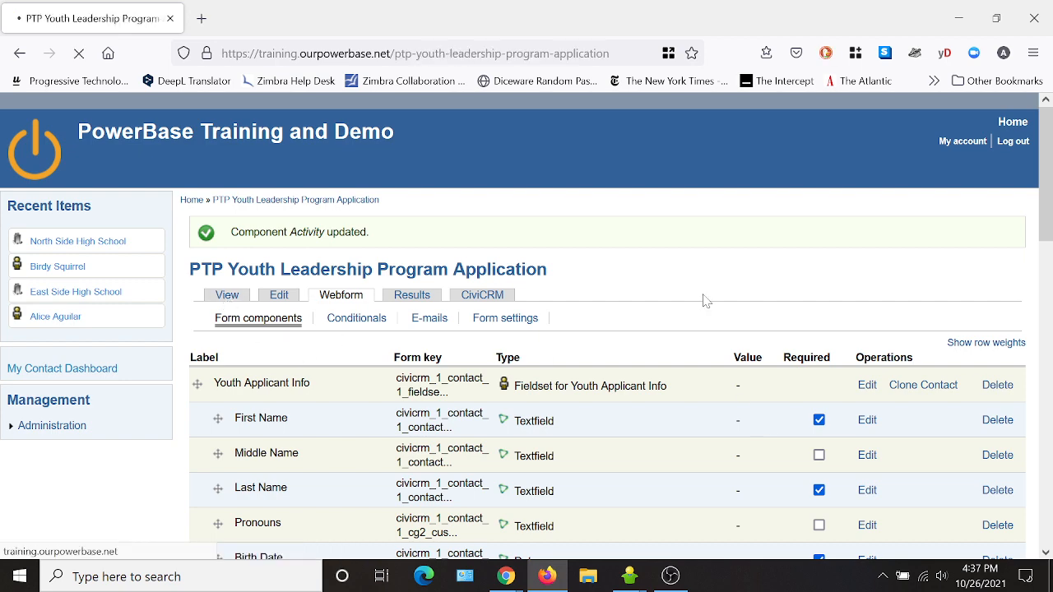
- Scroll the live form to confirm the fieldset headings are gone, then return to the component list
scroll(589, 345, "down", 10)
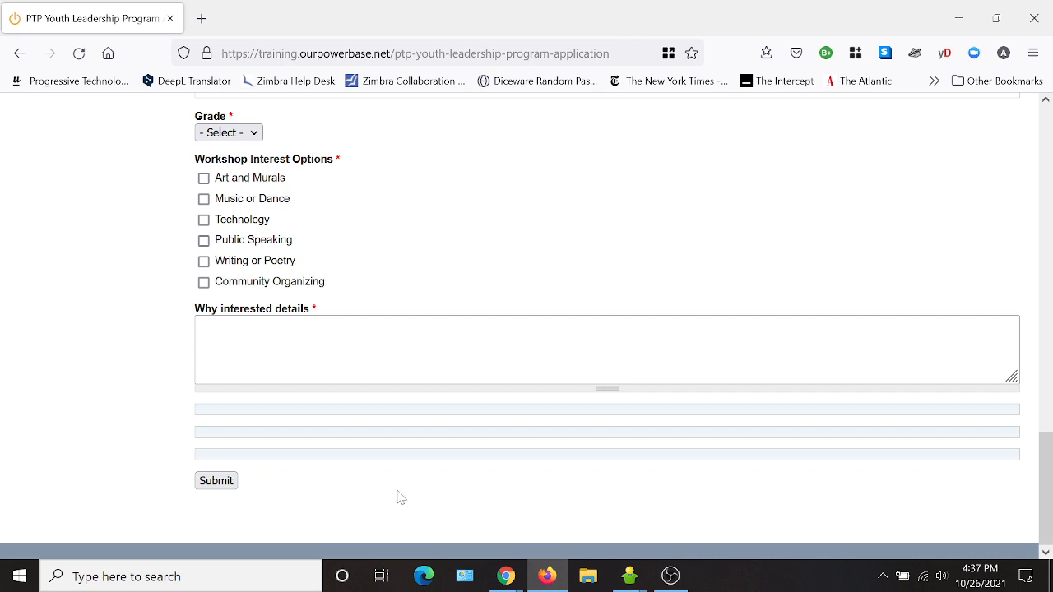
scroll(393, 513, "up", 10)
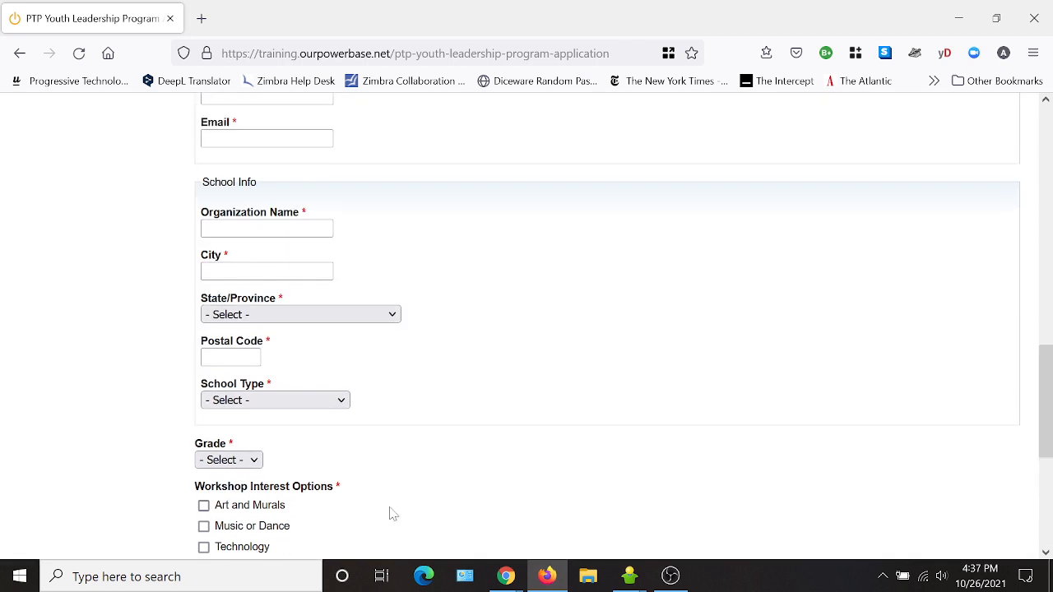
scroll(359, 259, "up", 3)
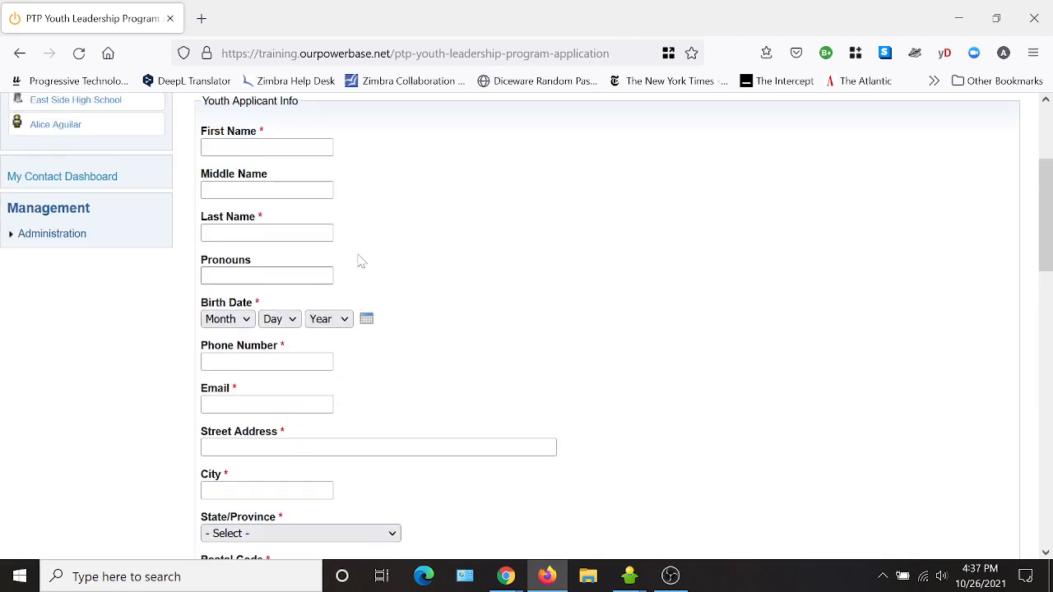
scroll(346, 208, "up", 2)
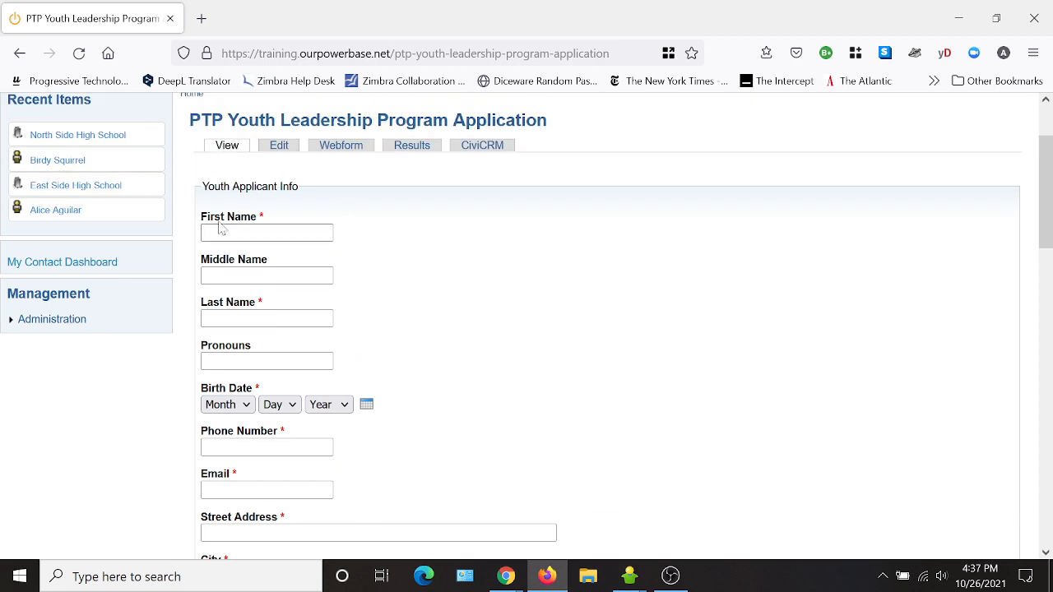
scroll(506, 381, "down", 5)
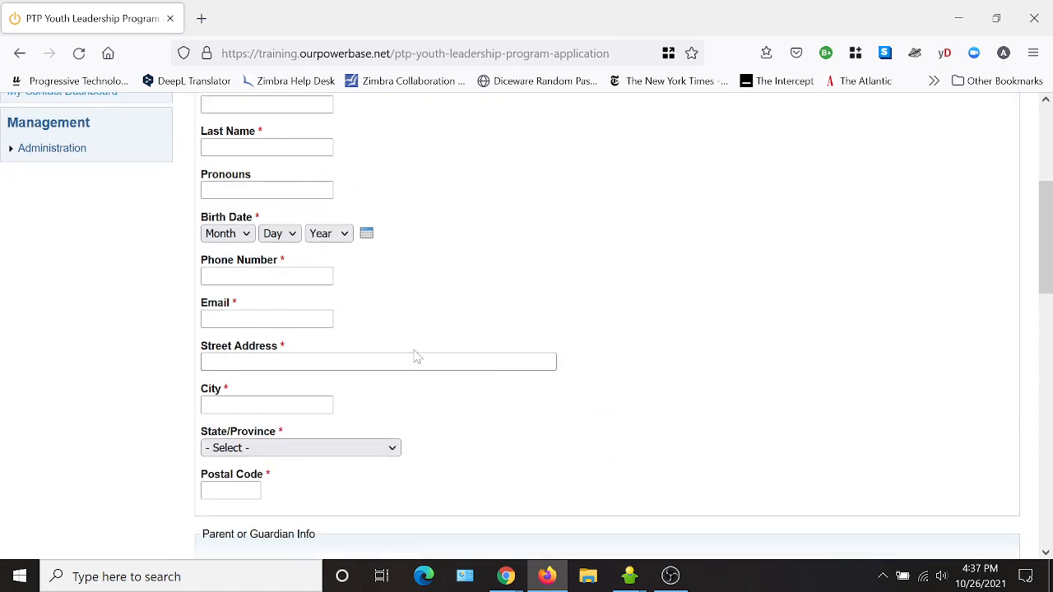
scroll(337, 298, "down", 3)
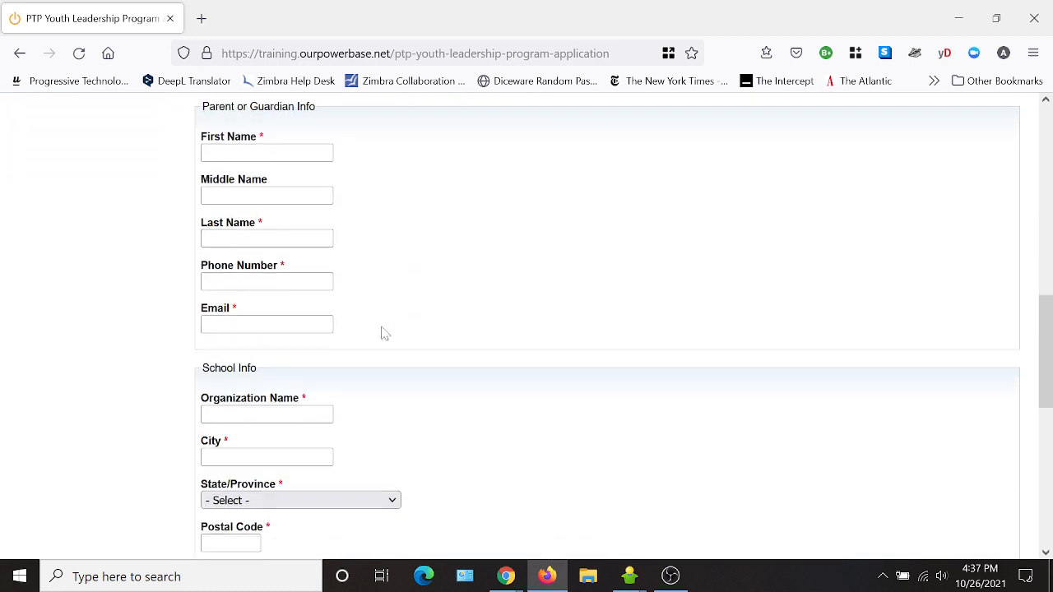
scroll(381, 331, "up", 3)
scroll(451, 385, "down", 3)
scroll(418, 374, "up", 4)
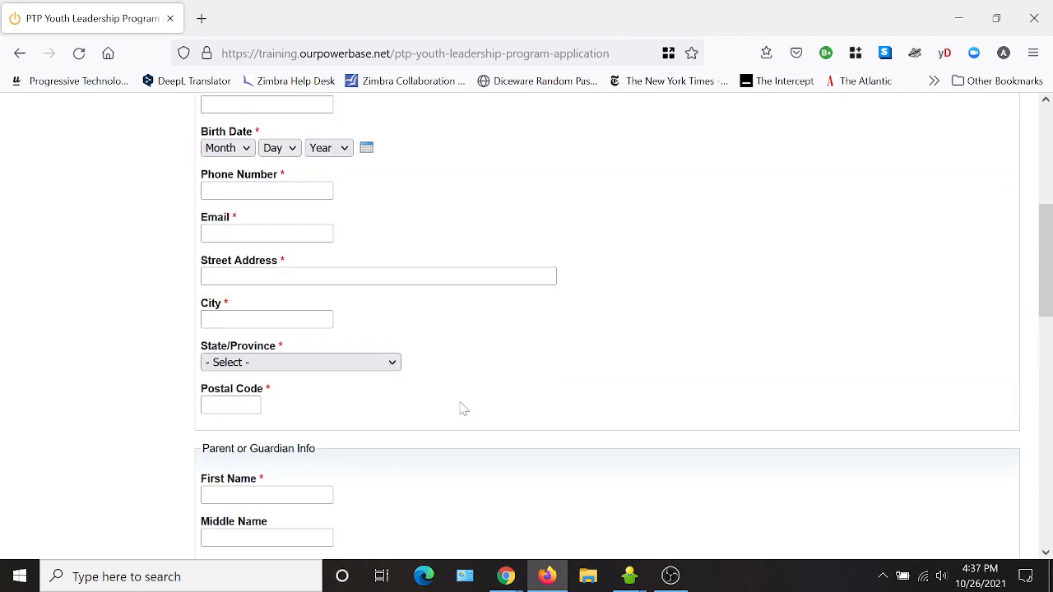
scroll(463, 403, "down", 6)
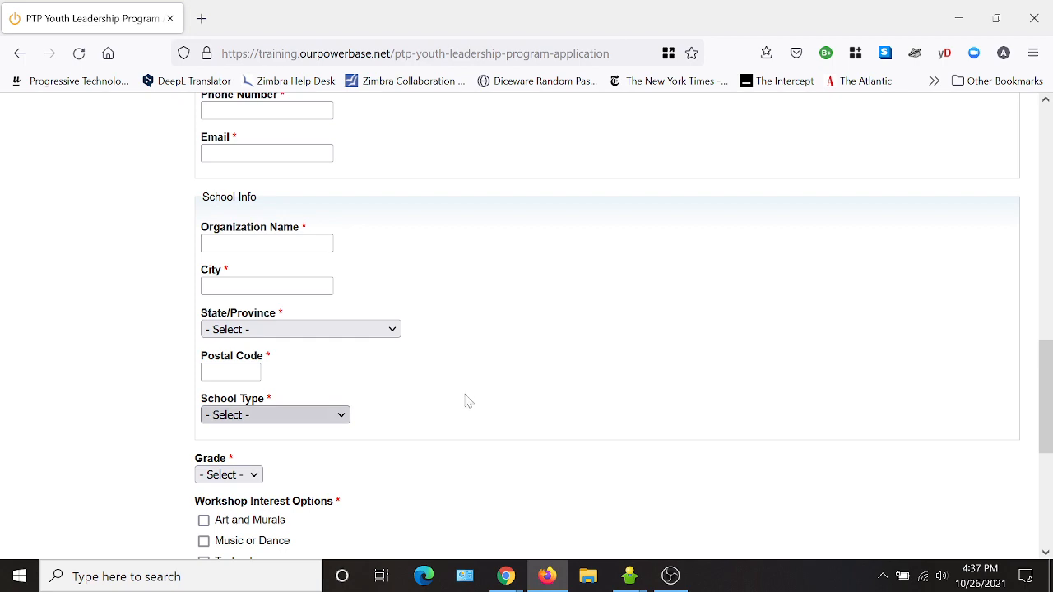
scroll(521, 471, "up", 6)
scroll(521, 471, "up", 3)
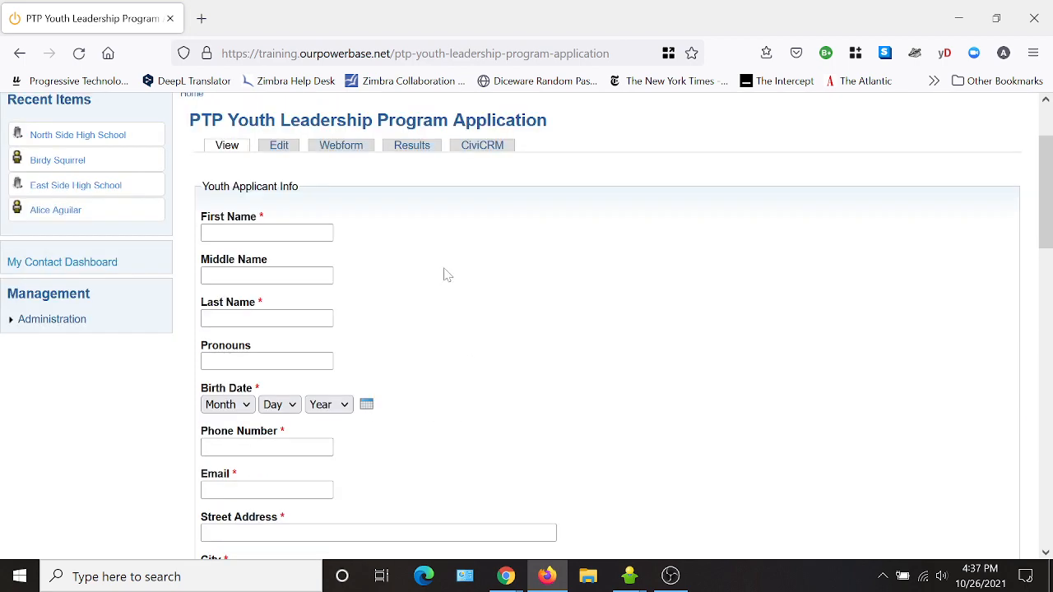
left_click(348, 151)
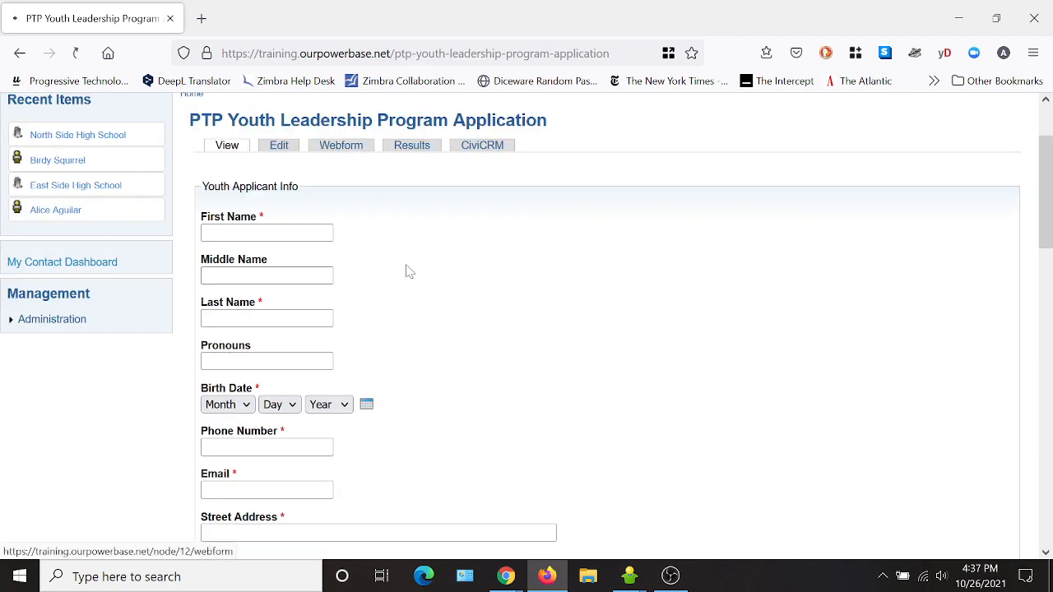
- Relabel the Pronouns field as 'Your Pronouns' and save it
scroll(609, 253, "down", 2)
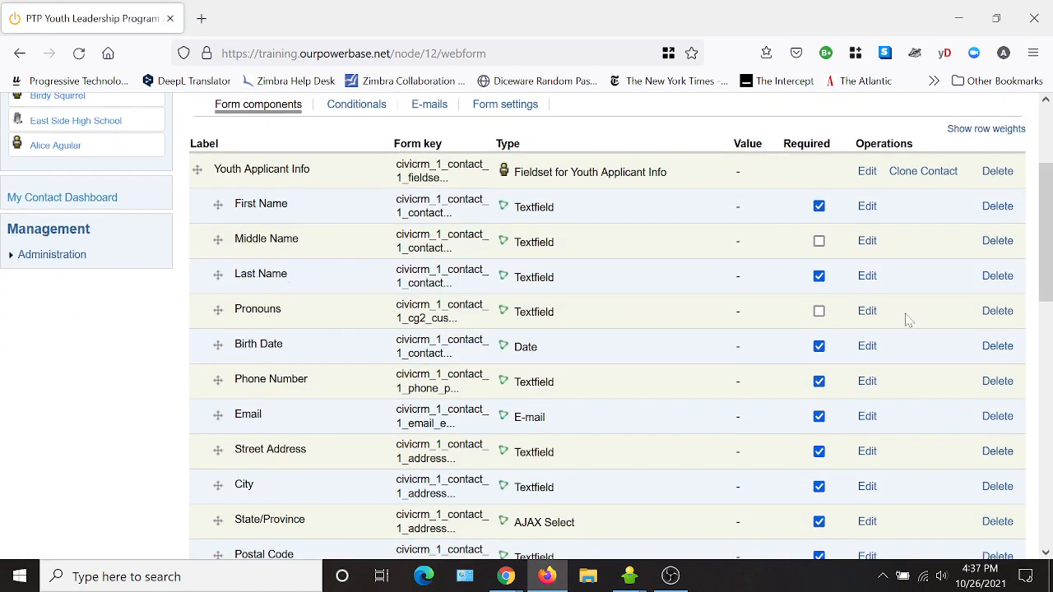
left_click(874, 317)
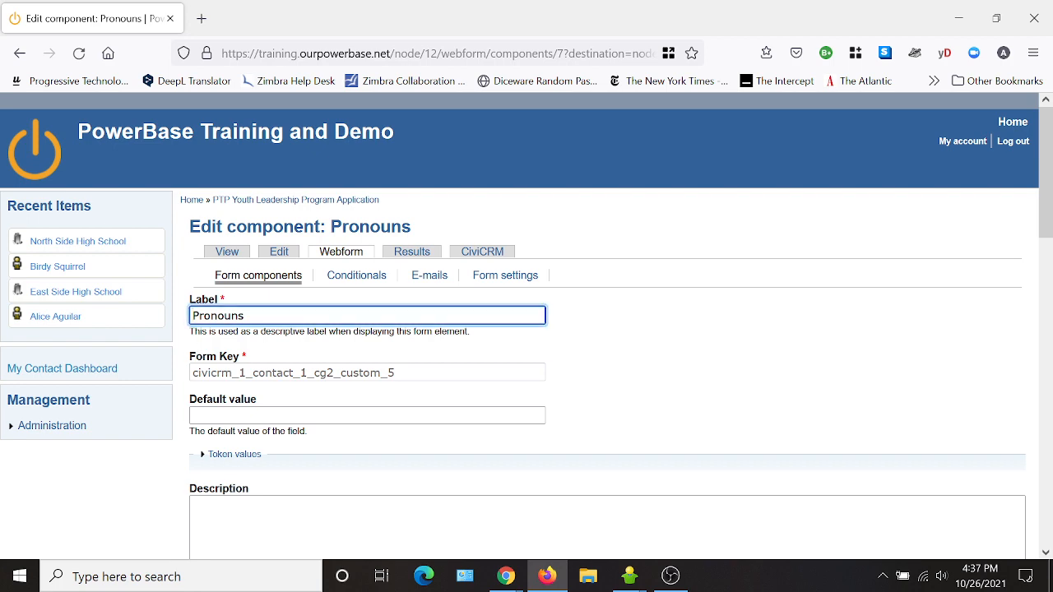
type("Your")
scroll(567, 350, "down", 15)
left_click(247, 510)
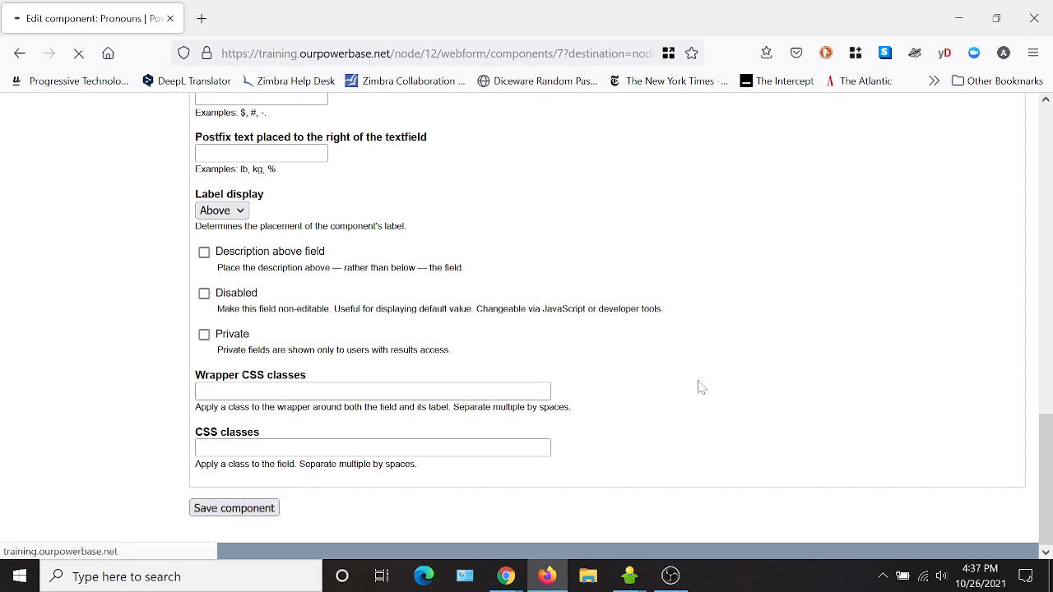
- Edit the applicant Email field's label, prefixing it with 'Your', and save it
scroll(333, 386, "down", 3)
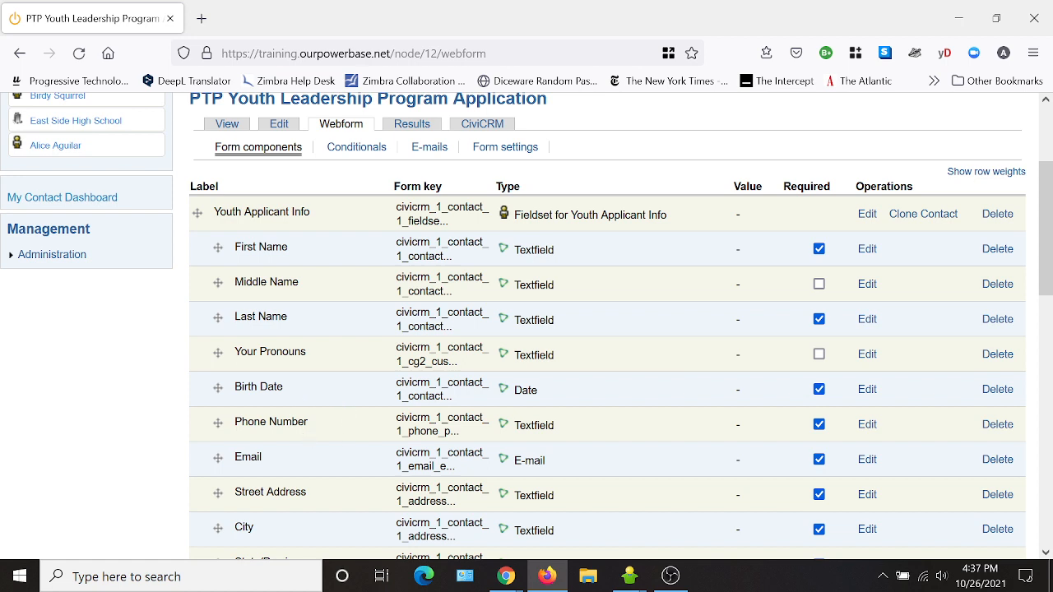
left_click(867, 460)
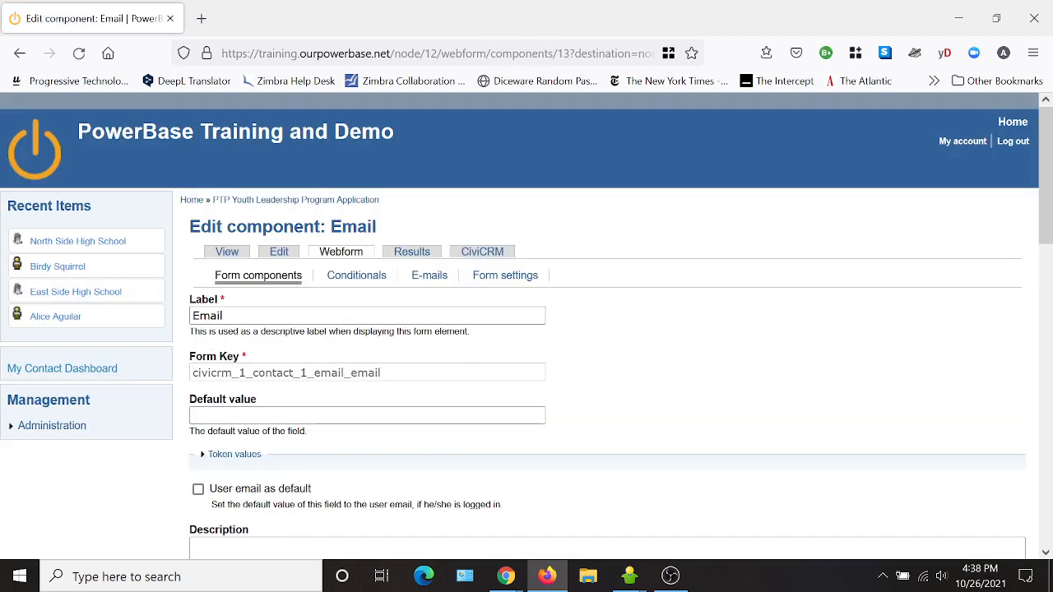
type("Your")
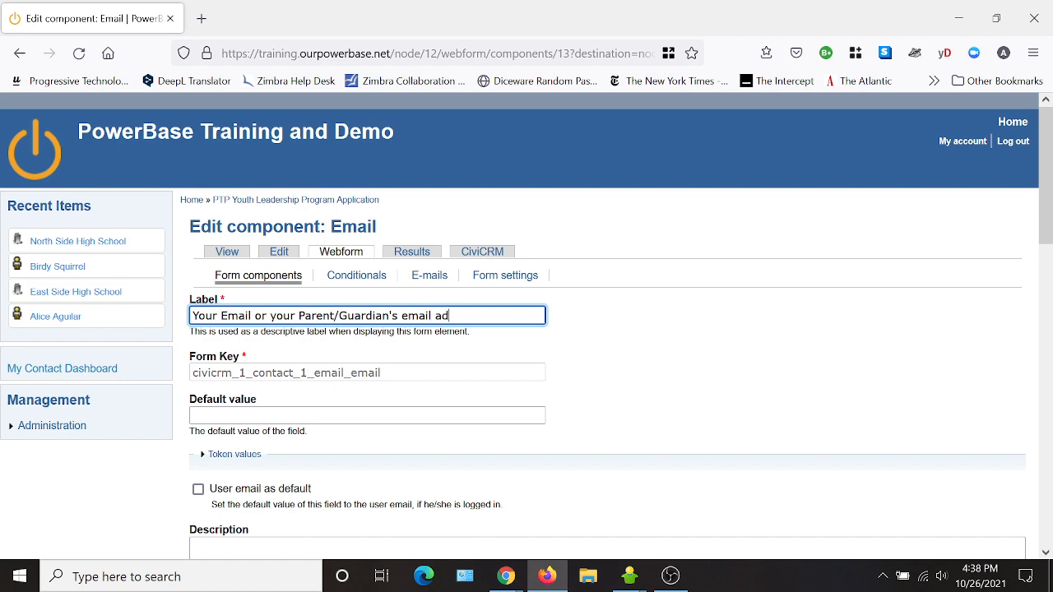
type("ss")
scroll(635, 376, "down", 6)
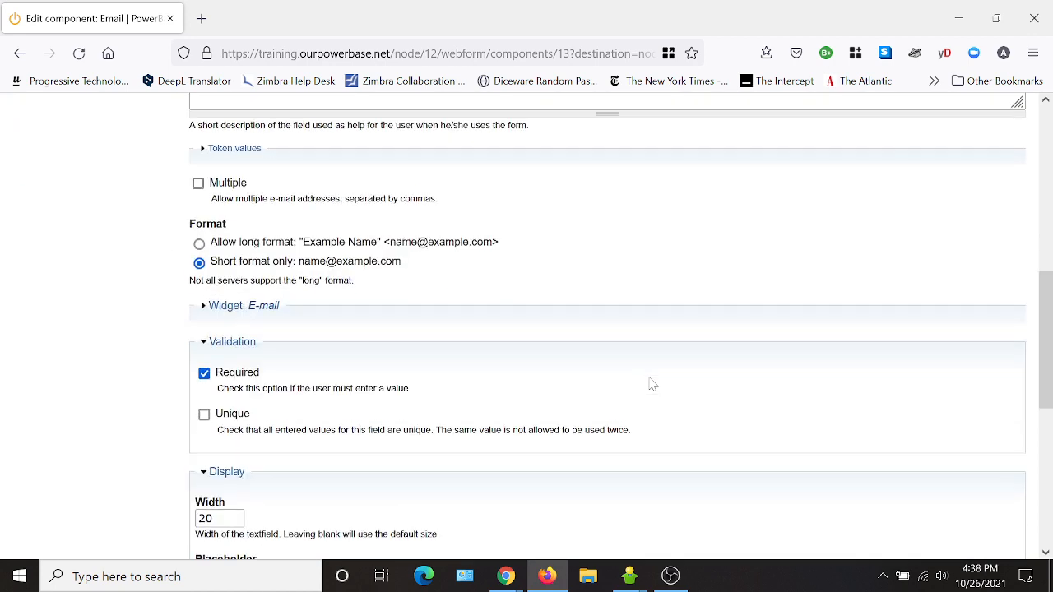
scroll(652, 384, "down", 5)
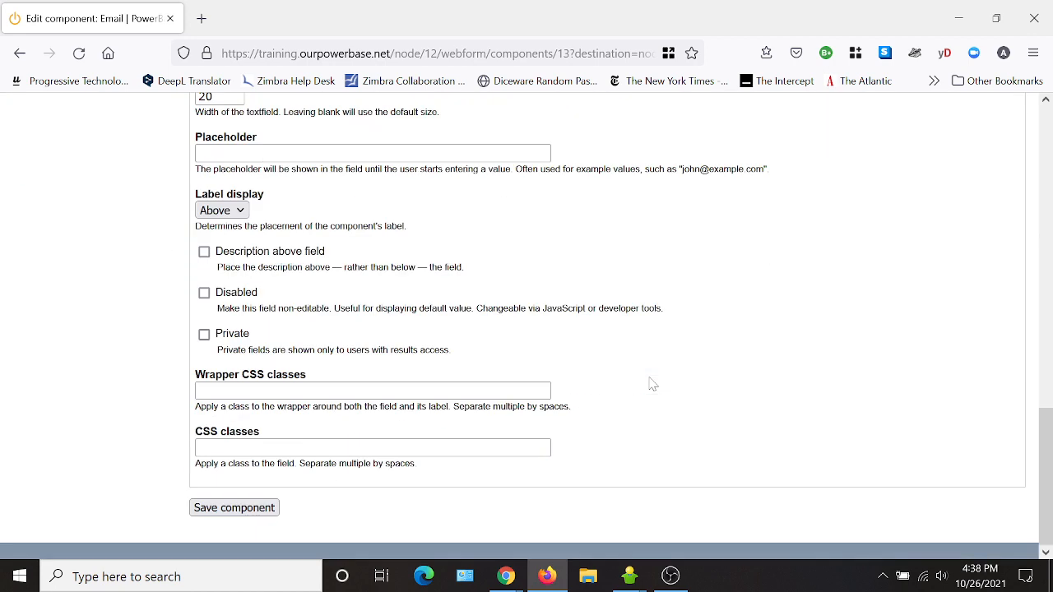
left_click(267, 510)
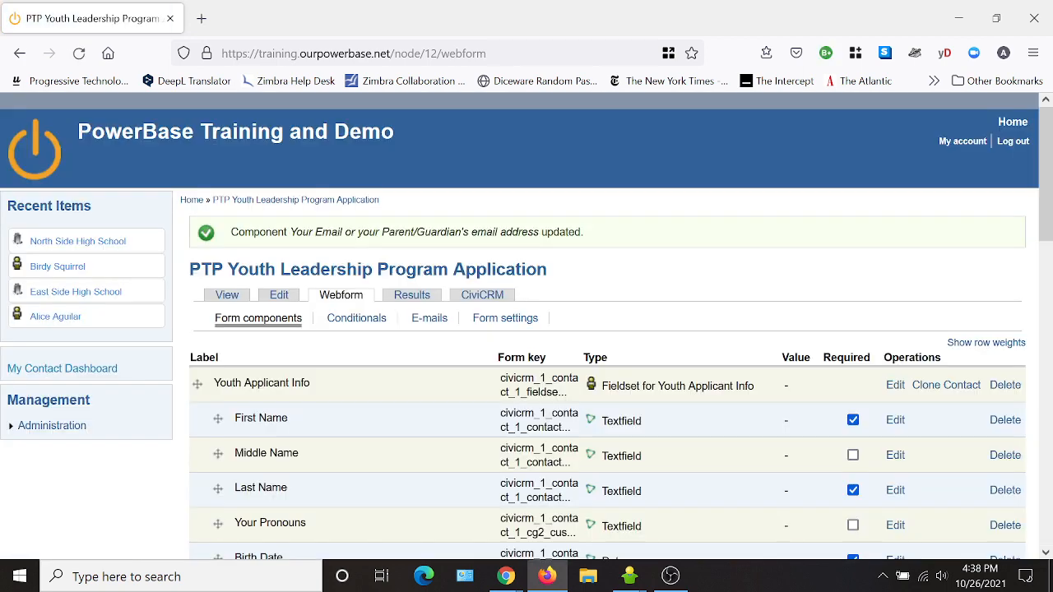
- Rename the applicant State/Province field to State with North Carolina as its default
scroll(675, 398, "down", 3)
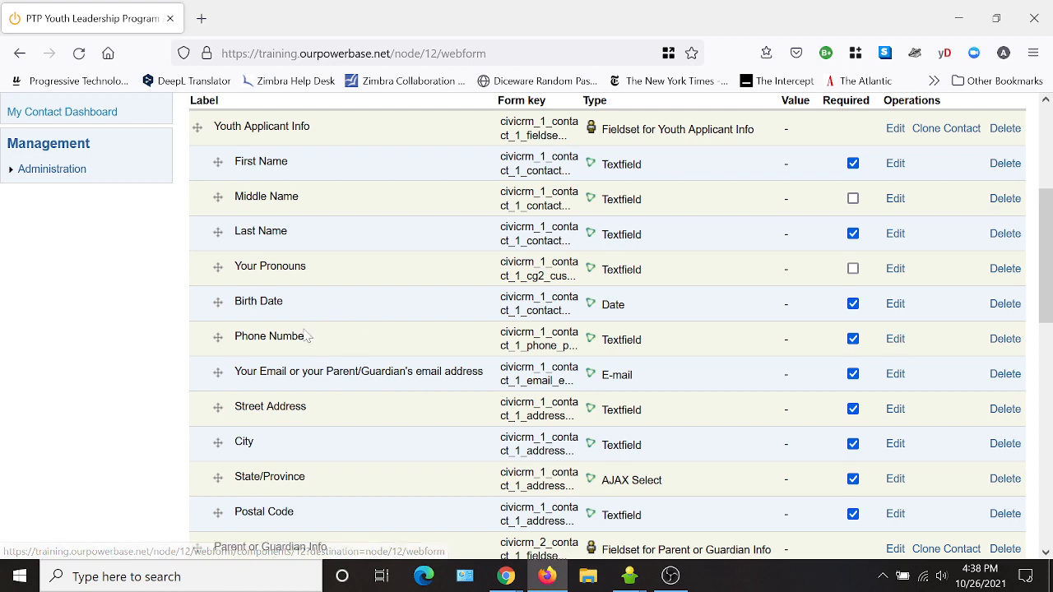
scroll(374, 418, "down", 1)
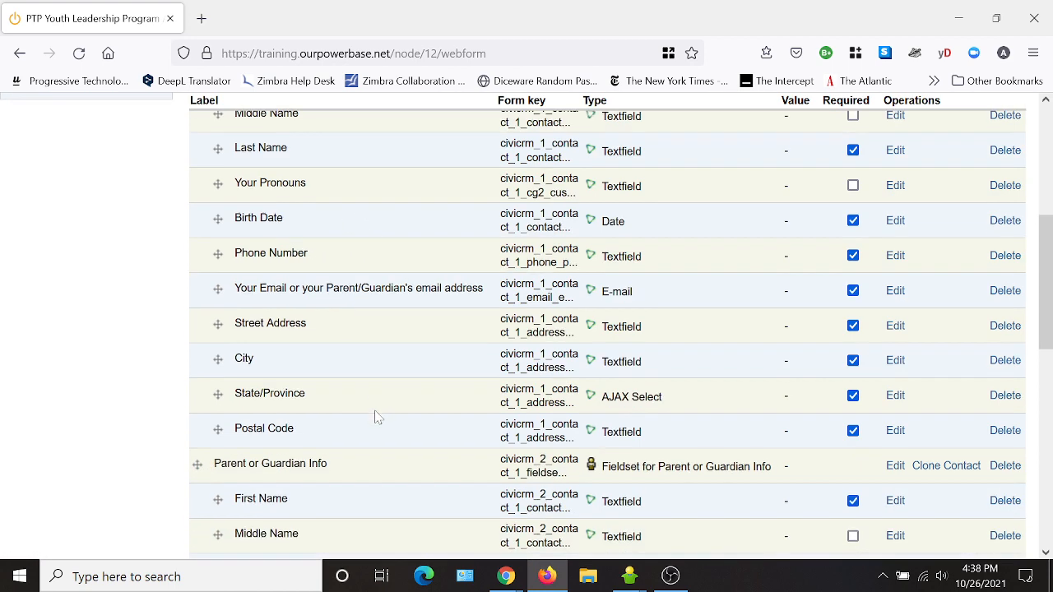
left_click(893, 396)
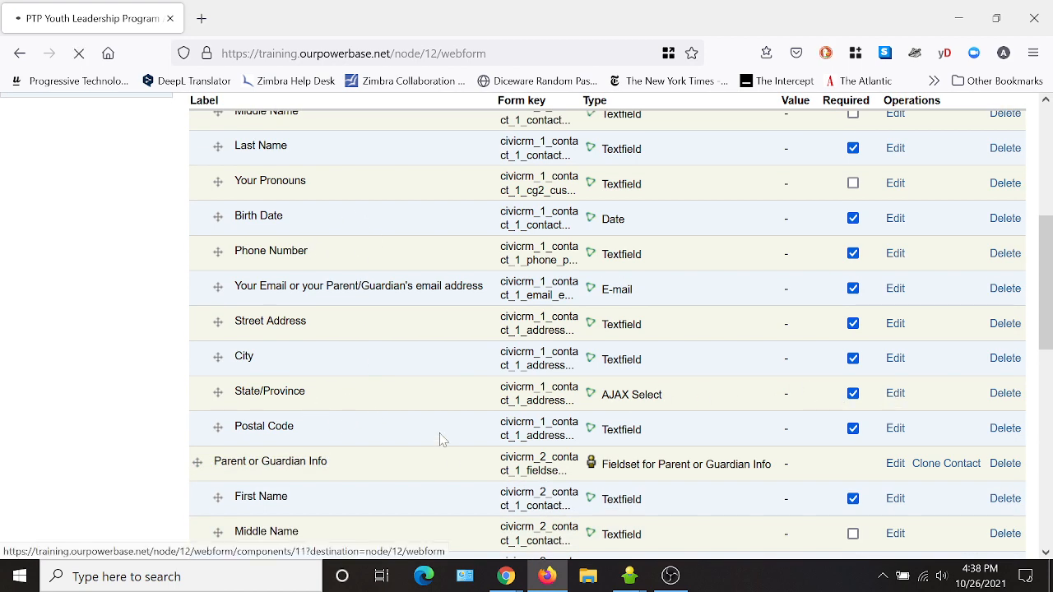
left_click_drag(275, 316, 227, 316)
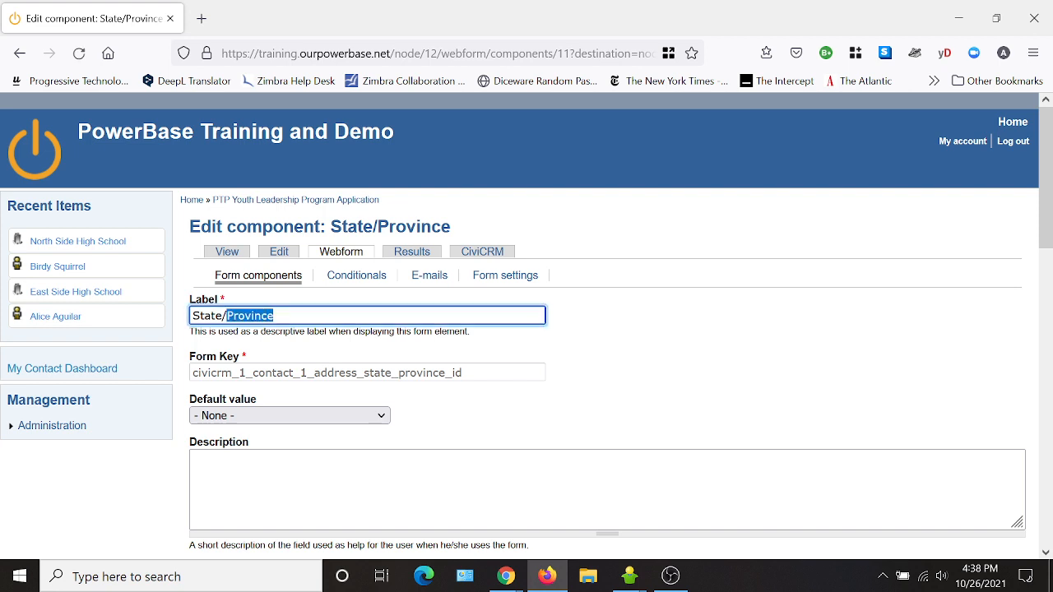
key("BackSpace")
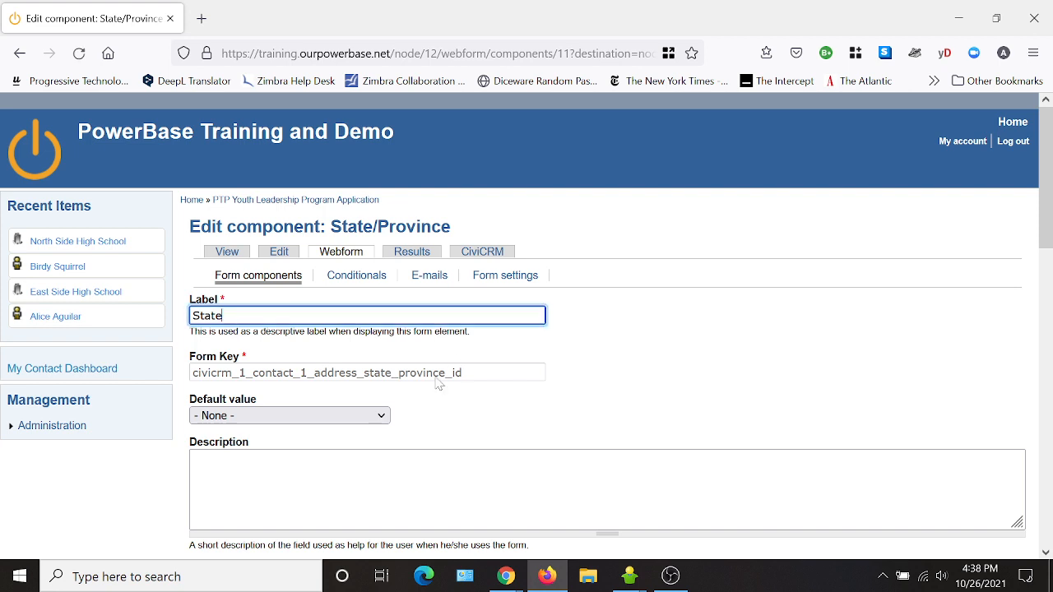
left_click(338, 417)
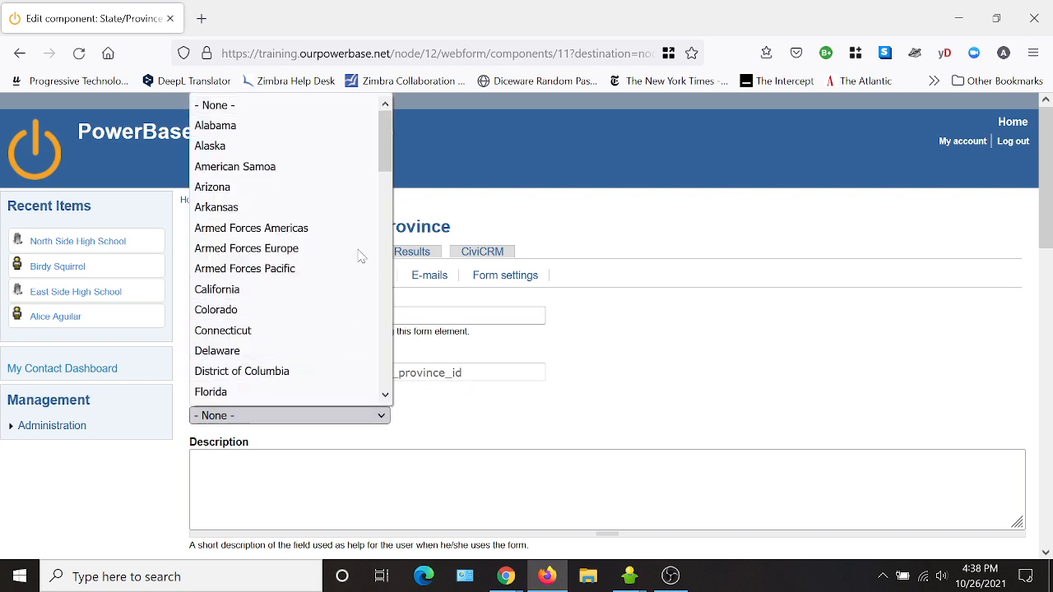
left_click_drag(384, 158, 378, 289)
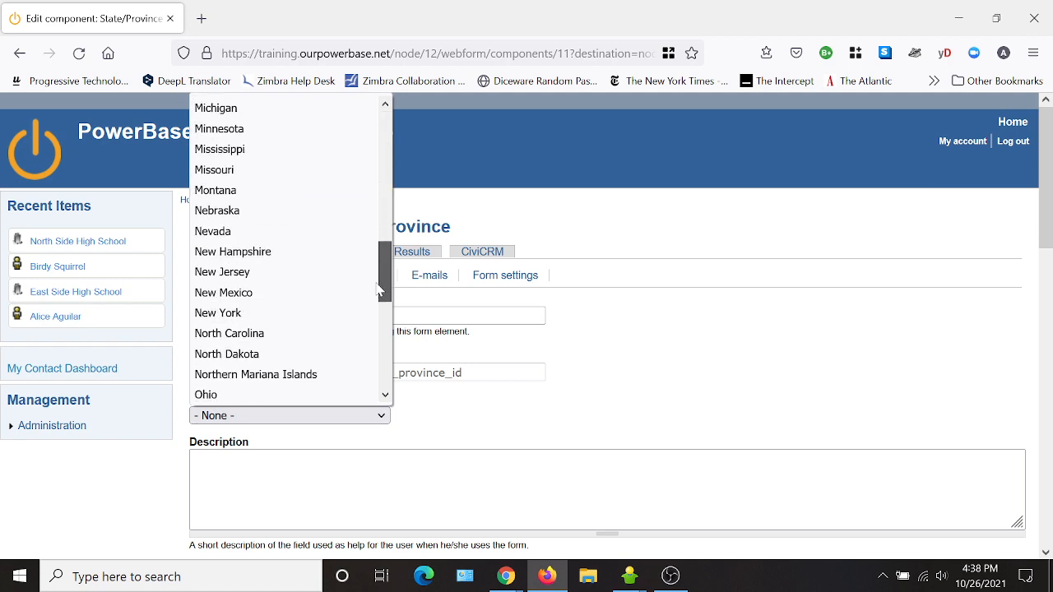
left_click(273, 337)
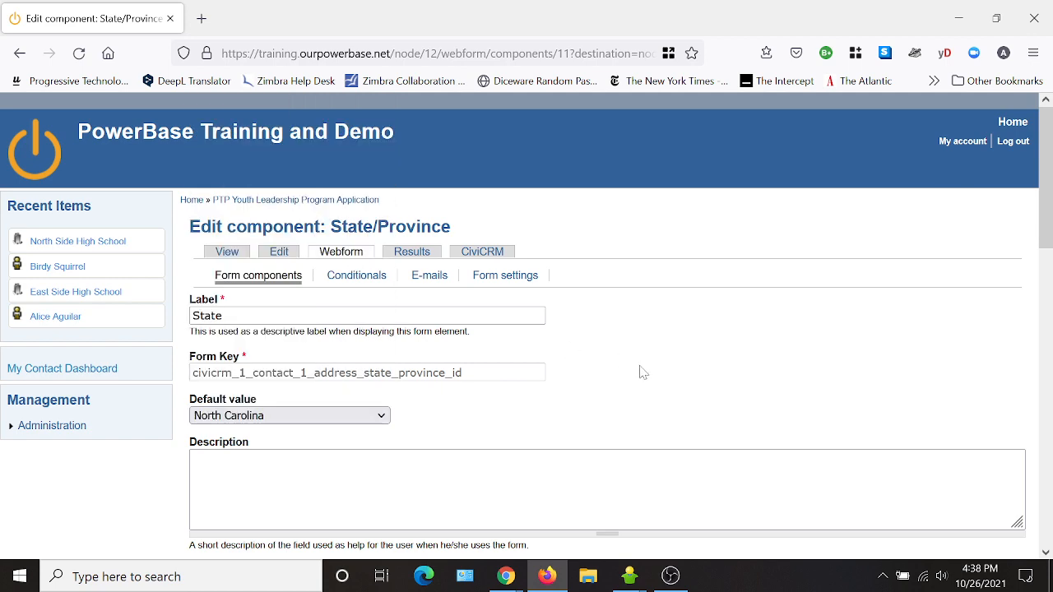
scroll(652, 380, "down", 2)
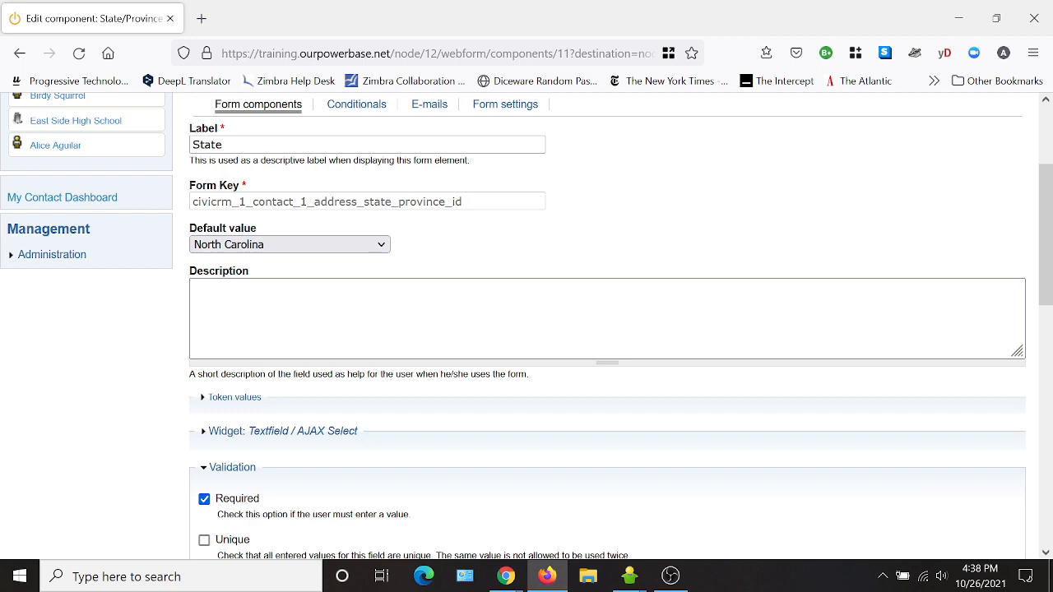
scroll(538, 322, "down", 9)
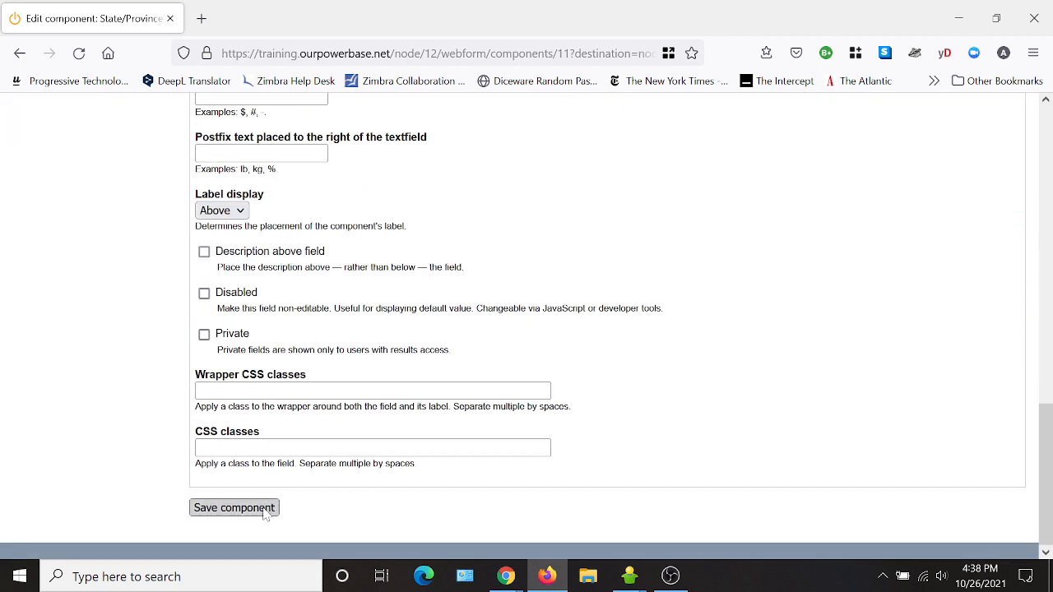
left_click(262, 509)
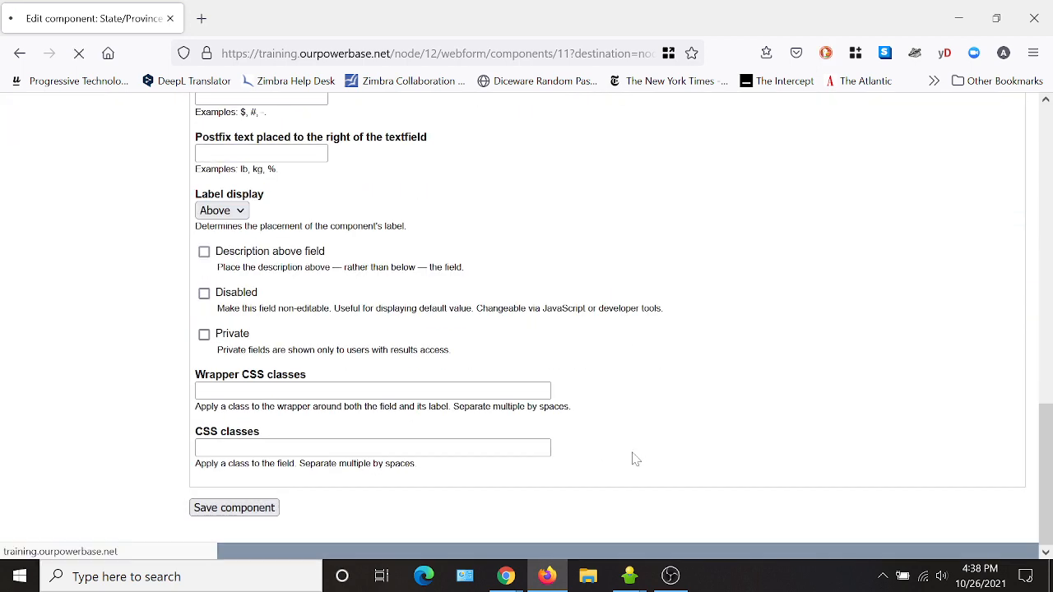
scroll(625, 411, "down", 5)
scroll(387, 423, "down", 2)
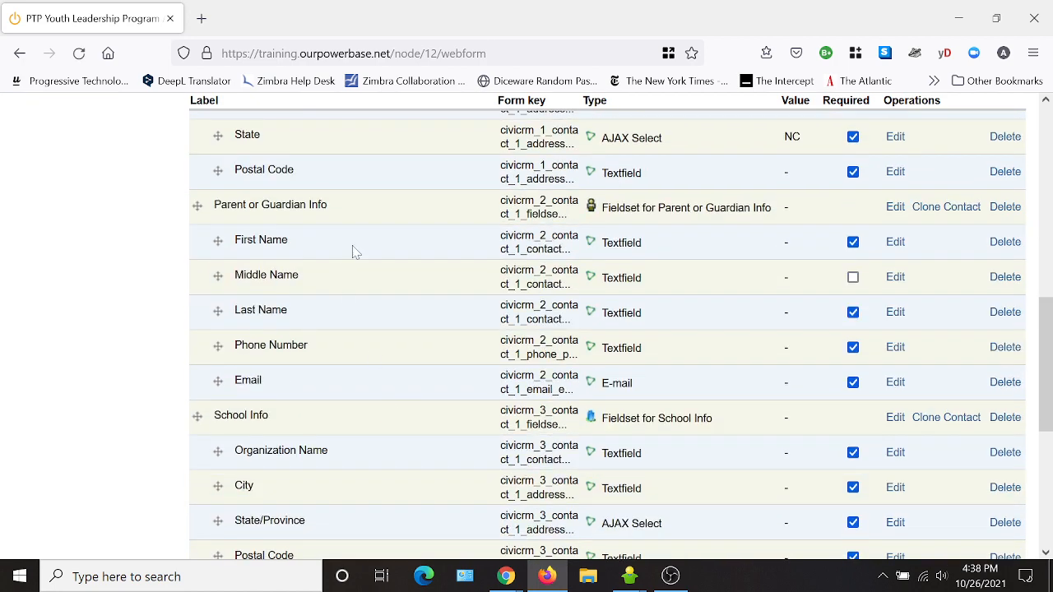
- Relabel the applicant Postal Code field as 'Zip Code' and save it
left_click(894, 172)
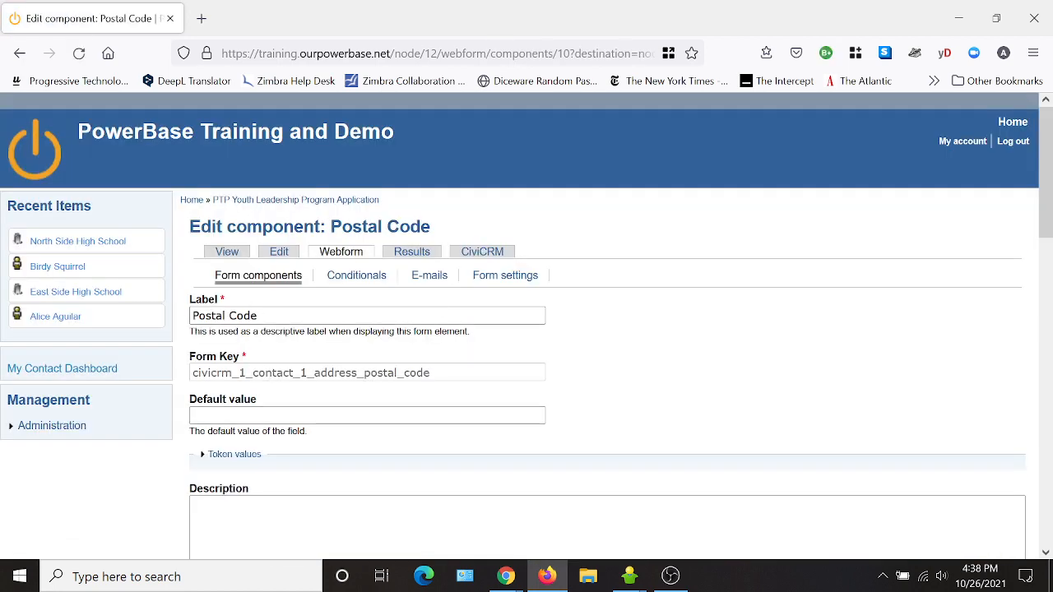
double_click(209, 316)
type("Zip")
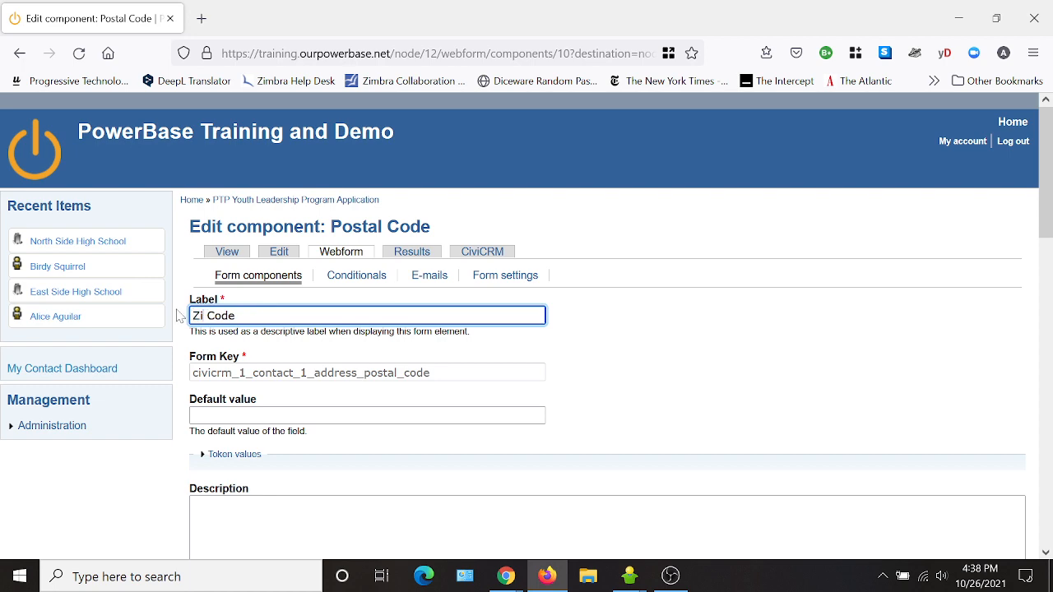
scroll(428, 333, "down", 15)
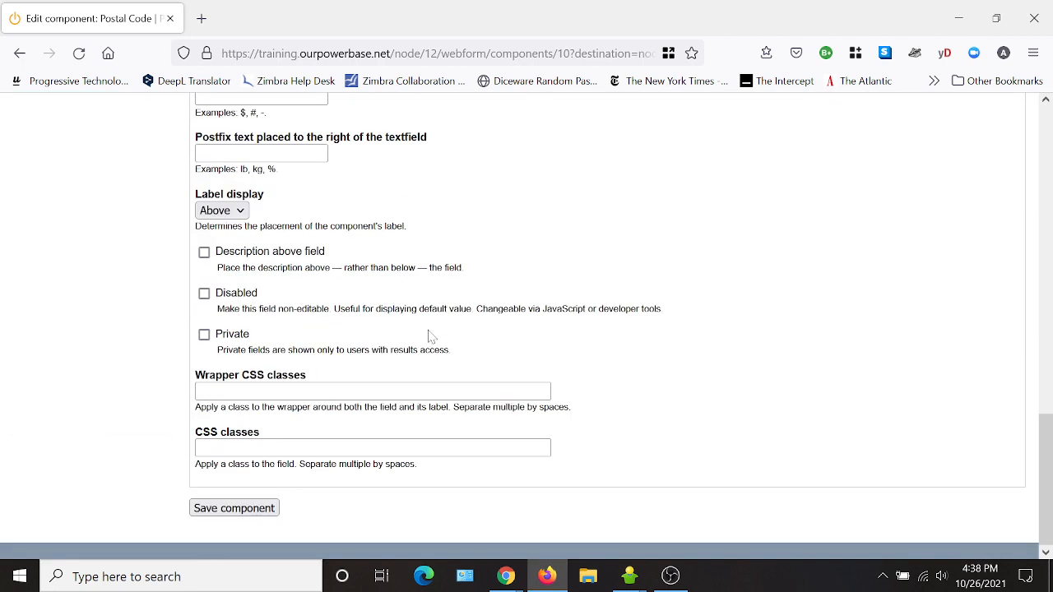
left_click(247, 509)
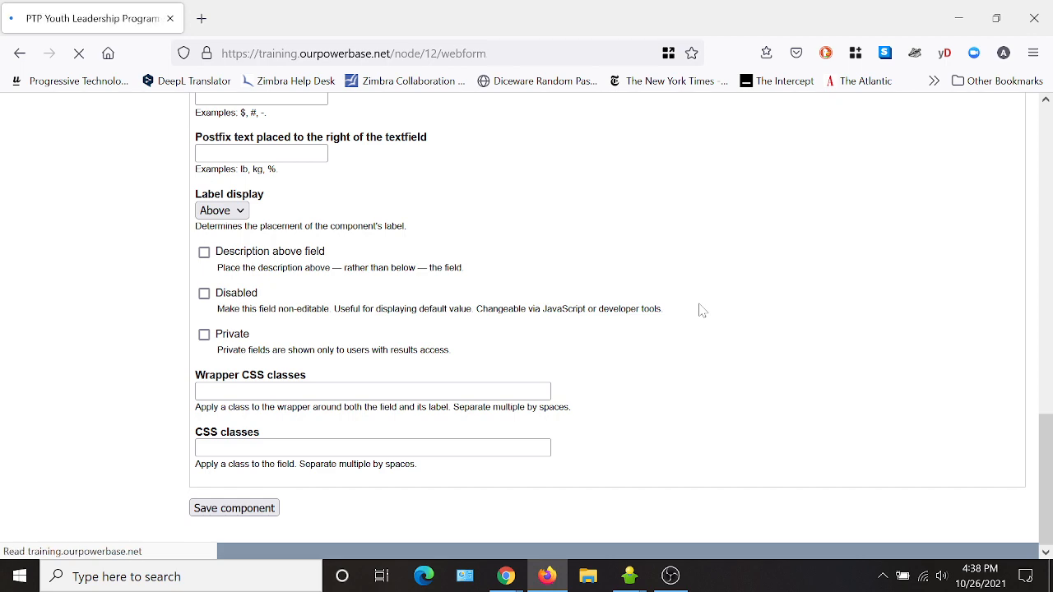
scroll(313, 293, "down", 5)
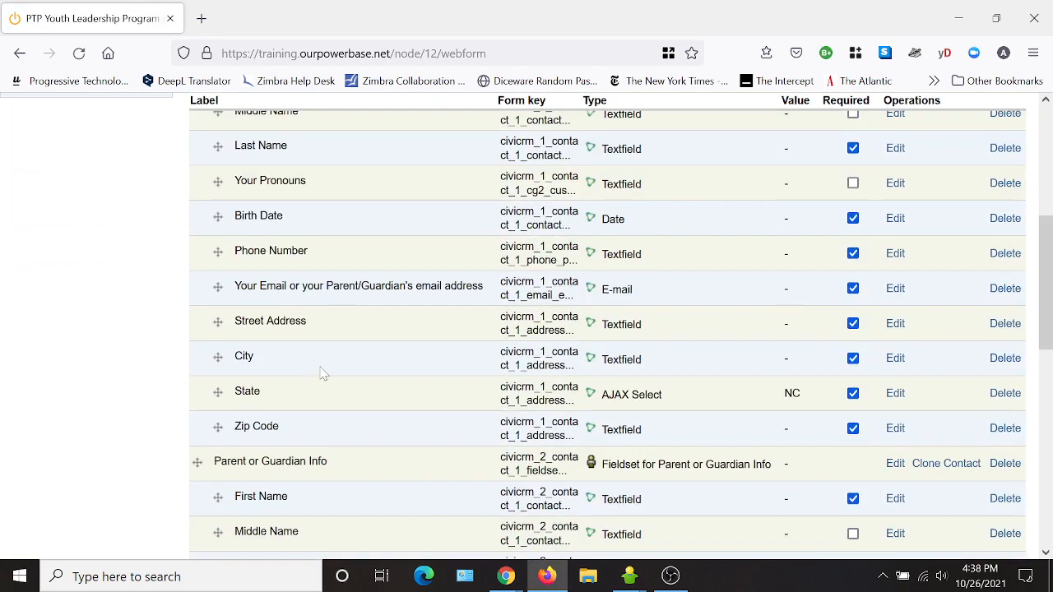
scroll(325, 370, "down", 2)
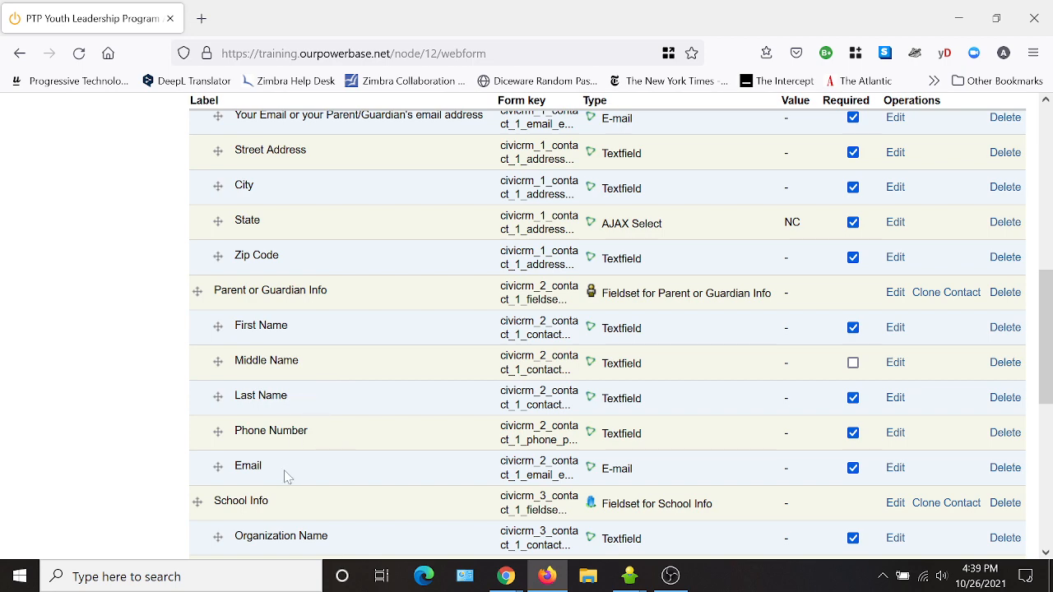
scroll(400, 442, "down", 2)
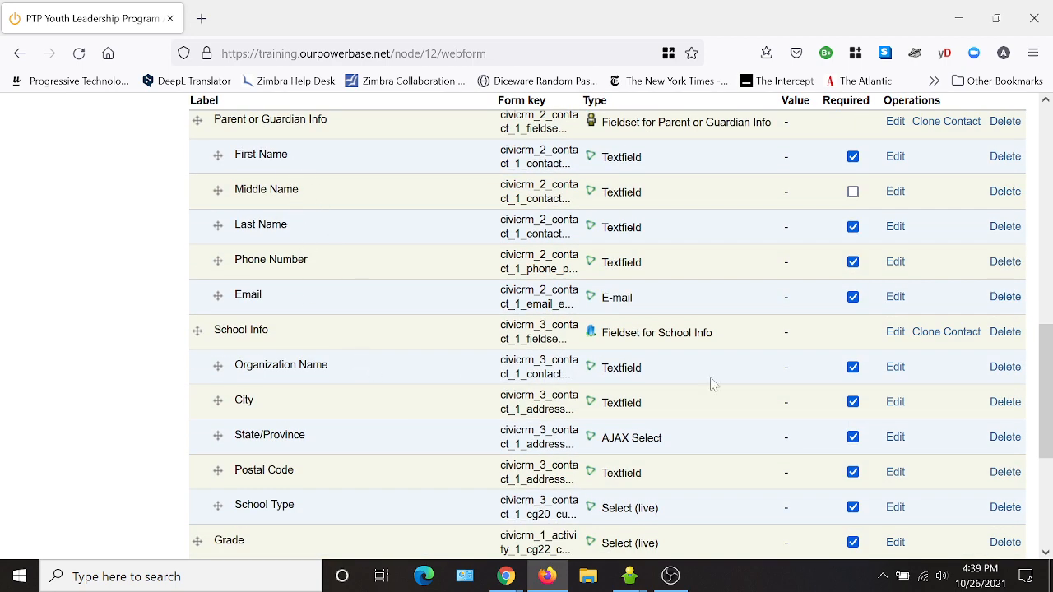
- Relabel the school's Organization Name field as 'School Name' and save it
left_click(894, 368)
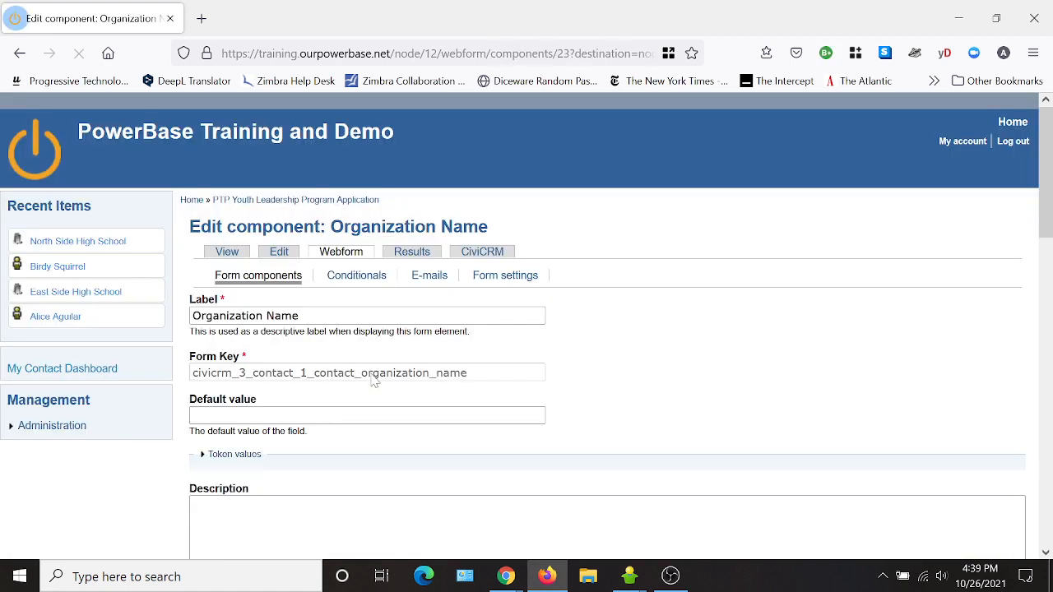
left_click_drag(263, 316, 191, 316)
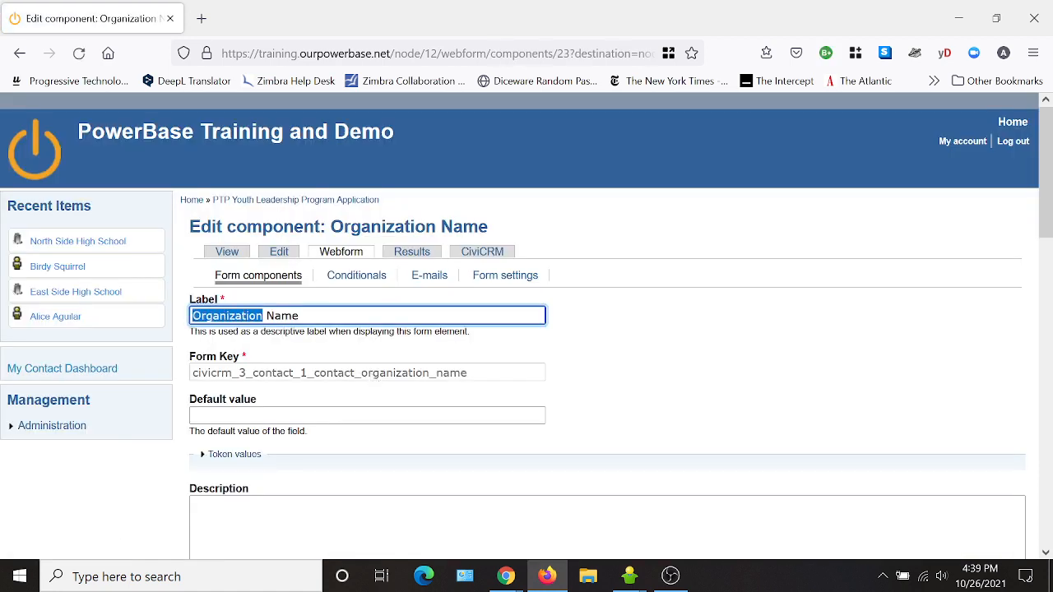
type("School")
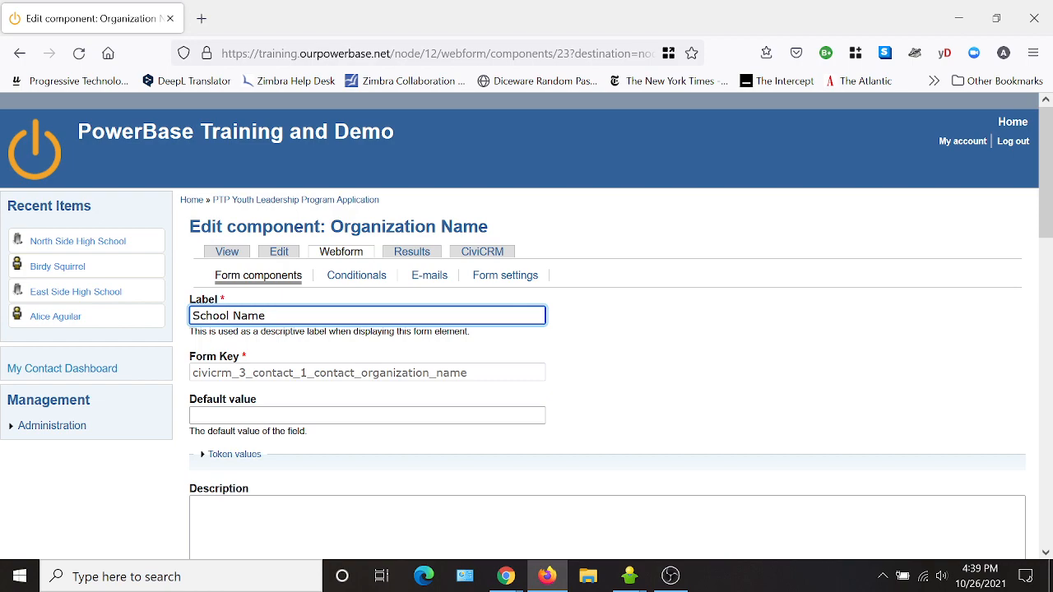
scroll(558, 472, "down", 12)
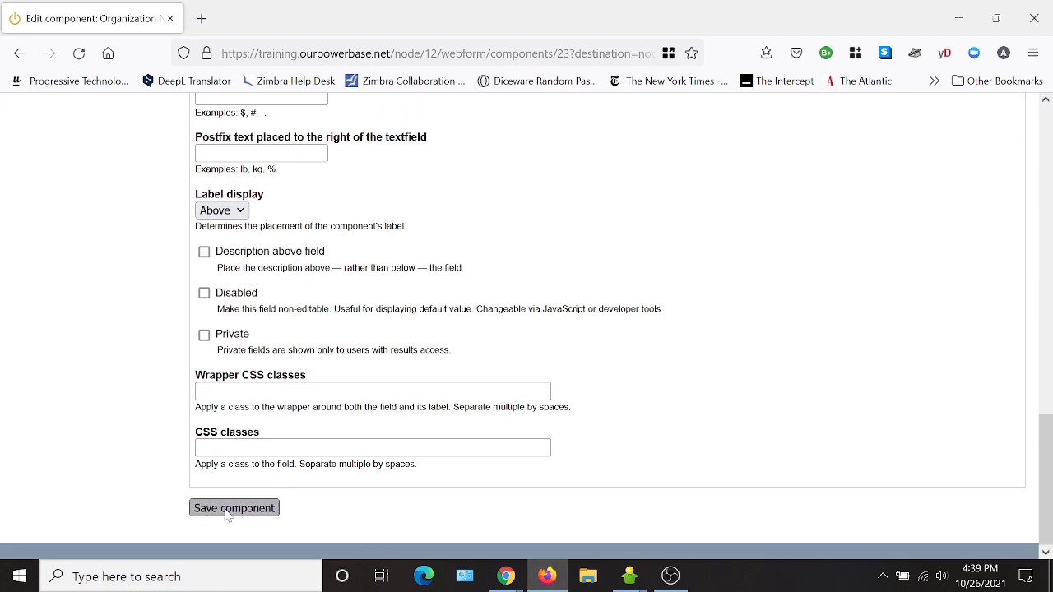
left_click(231, 508)
scroll(501, 412, "down", 5)
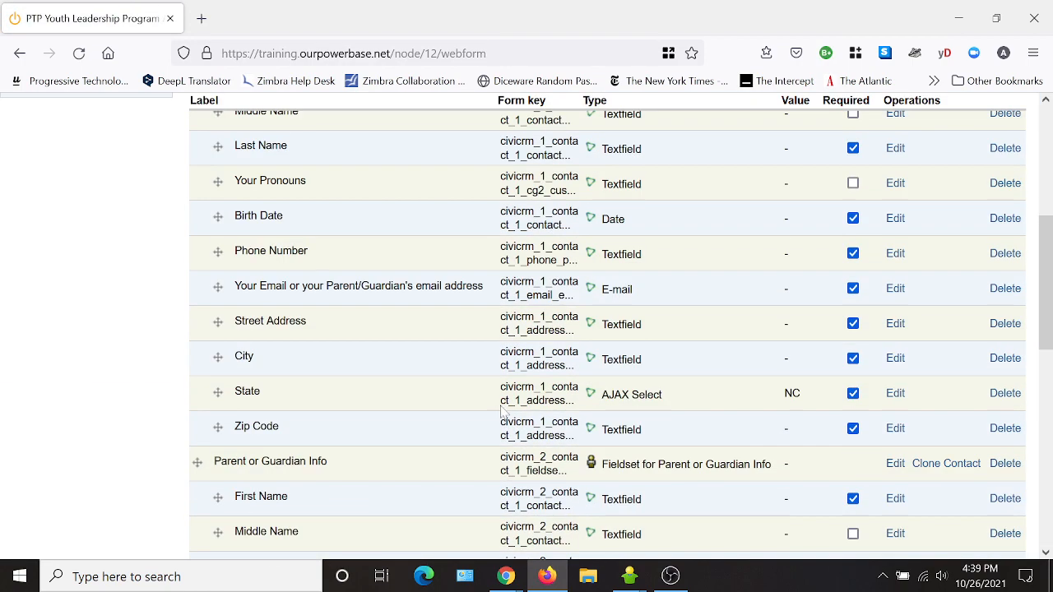
scroll(502, 411, "down", 4)
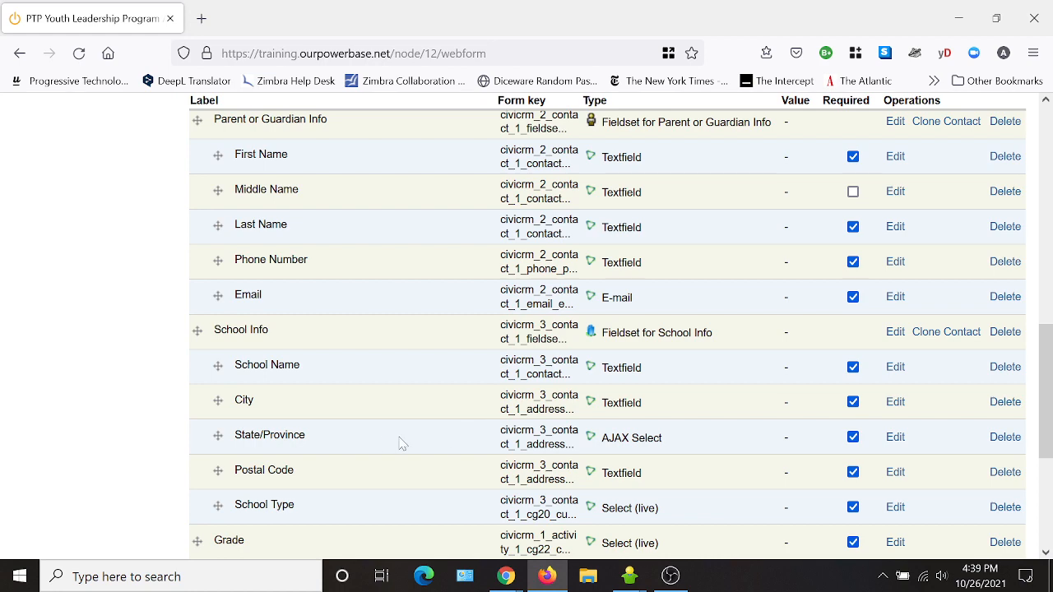
- Relabel the school State/Province field as State with North Carolina as default
left_click(895, 437)
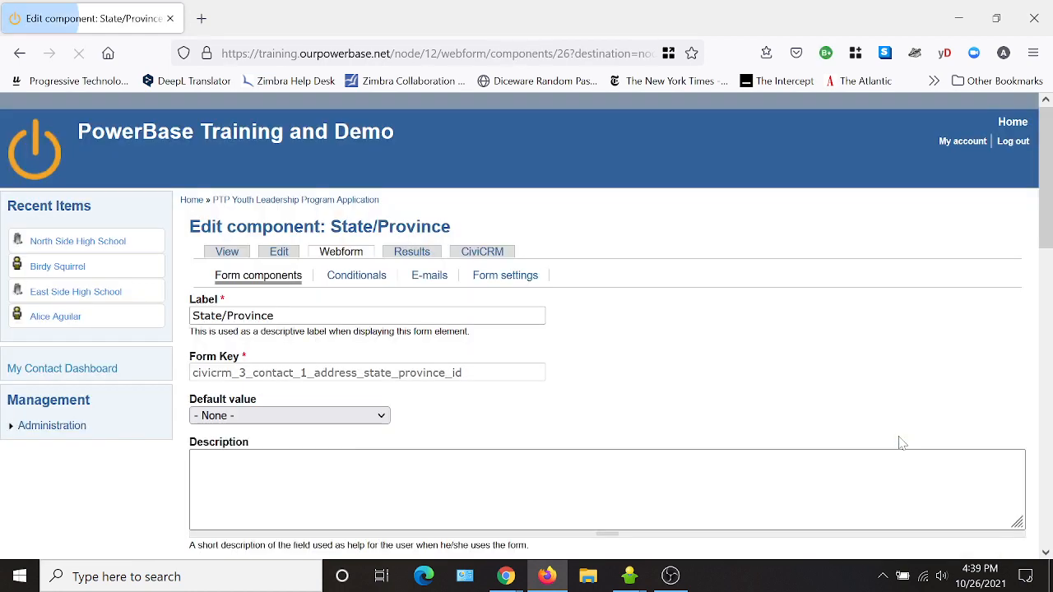
left_click(305, 419)
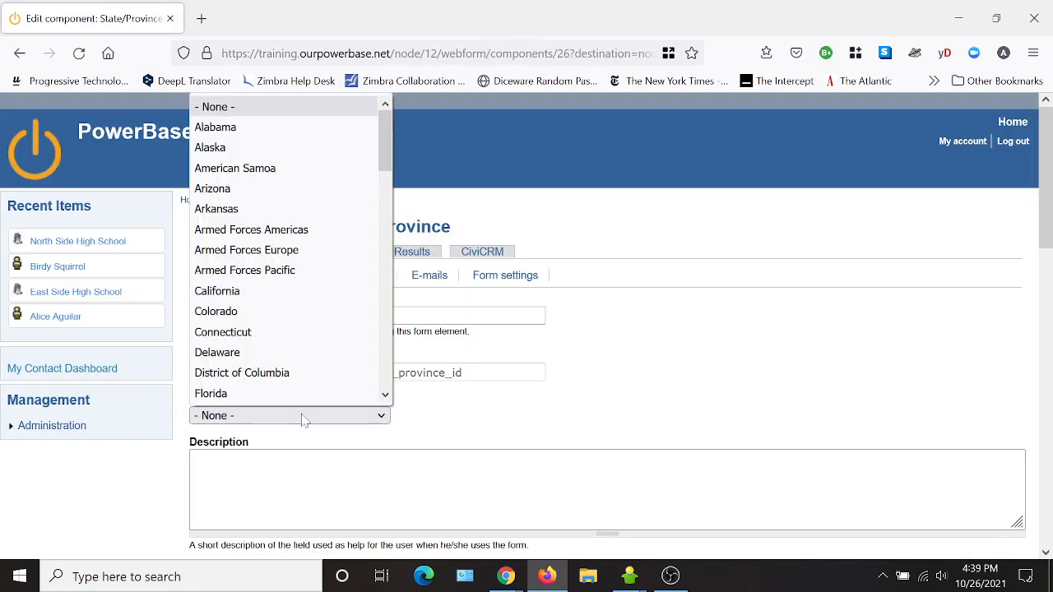
type("no")
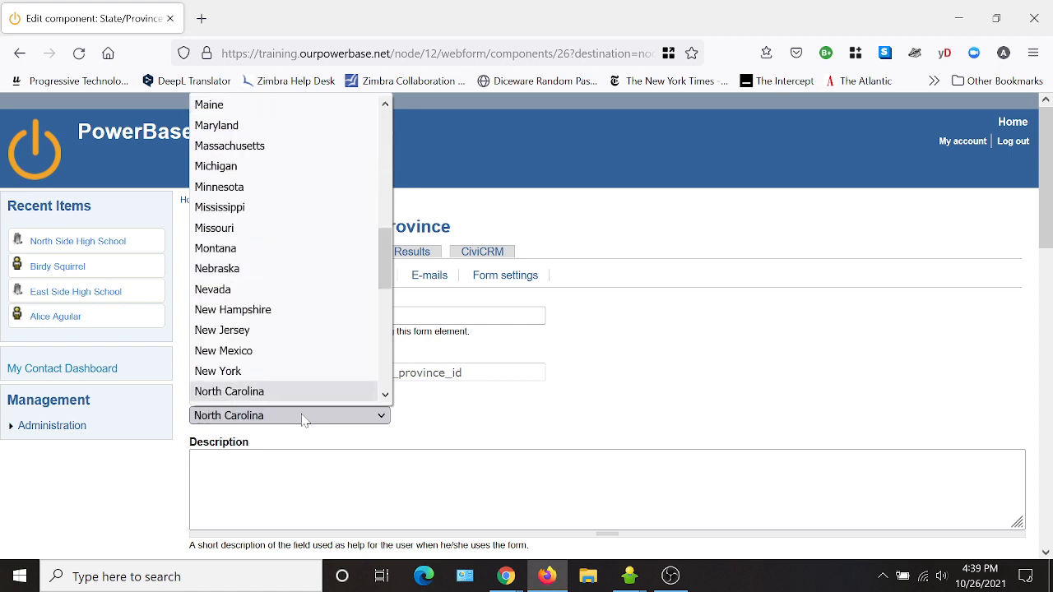
key("Return")
left_click_drag(276, 315, 227, 316)
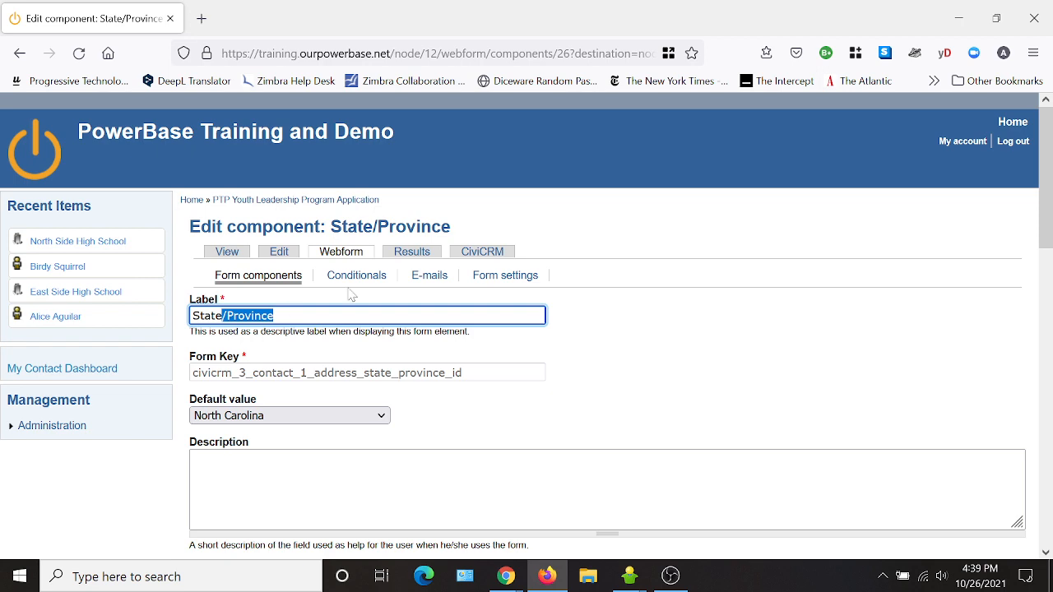
key("BackSpace")
scroll(618, 356, "down", 5)
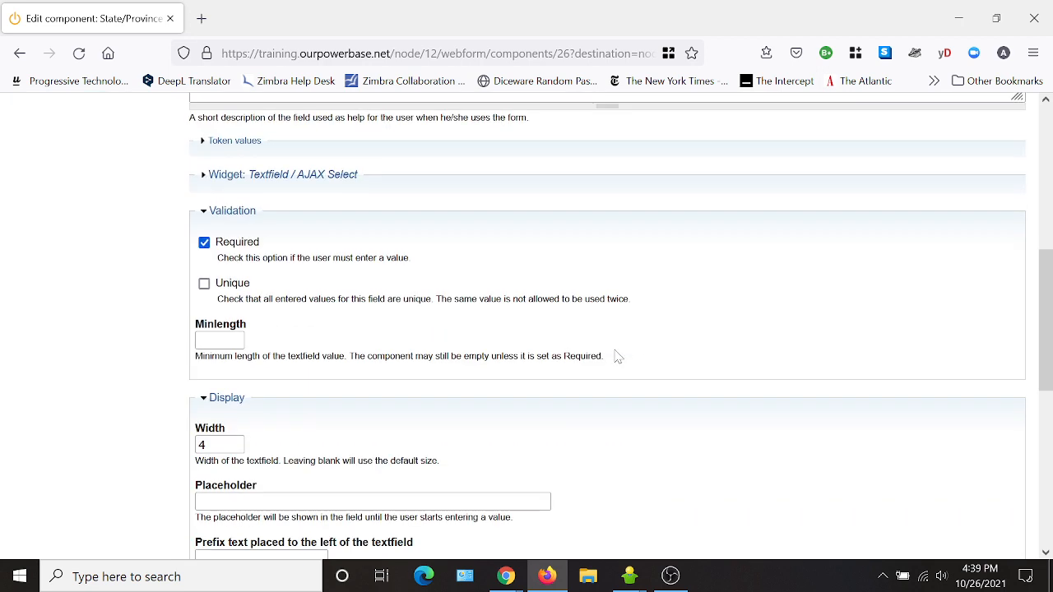
scroll(618, 356, "down", 5)
left_click(272, 508)
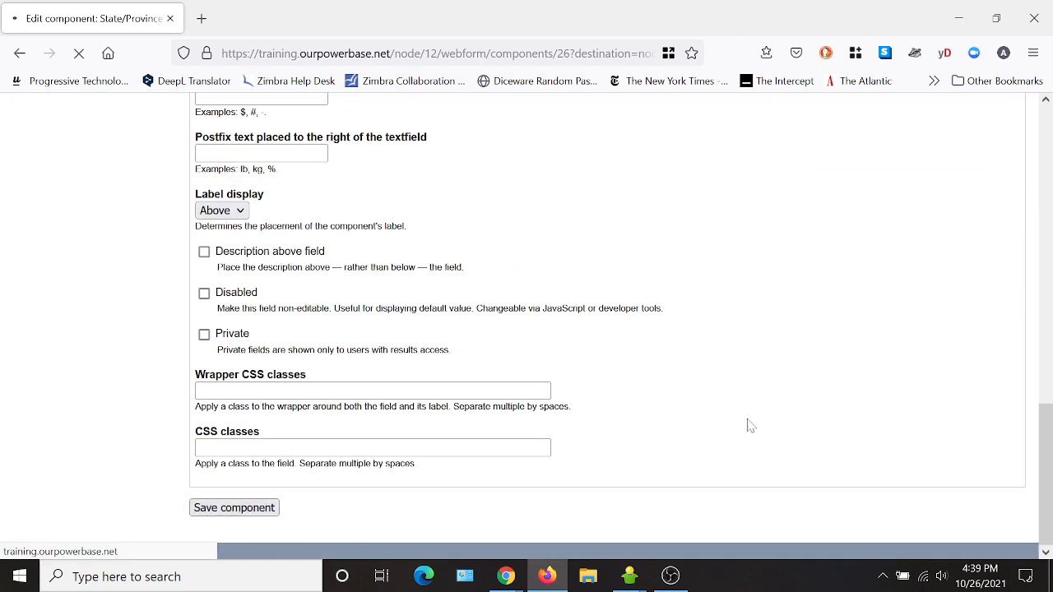
scroll(413, 402, "down", 10)
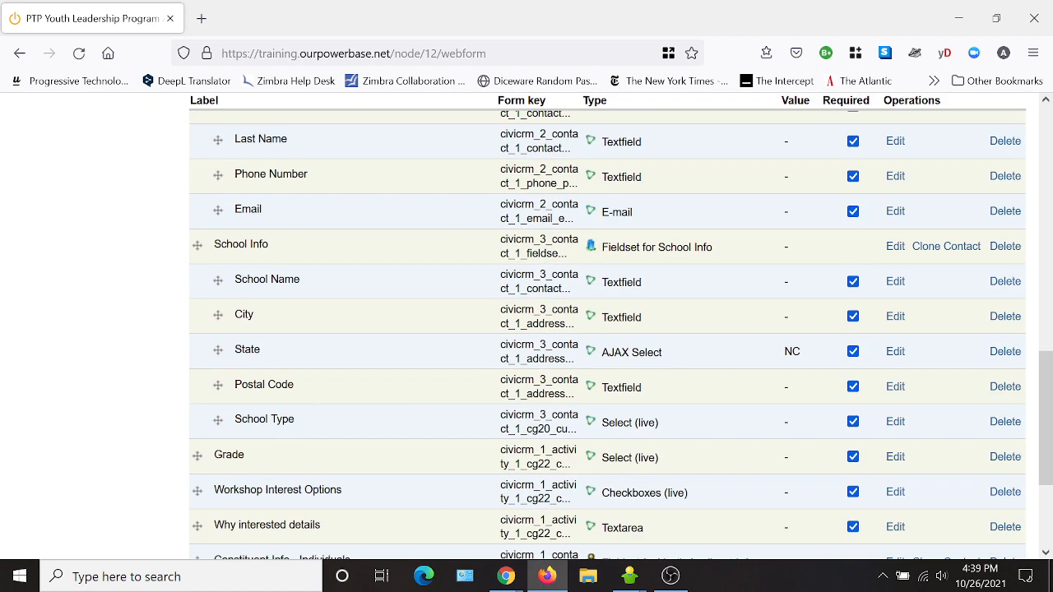
- Relabel the School Info Postal Code field as 'Zip Code' and save it
left_click(895, 387)
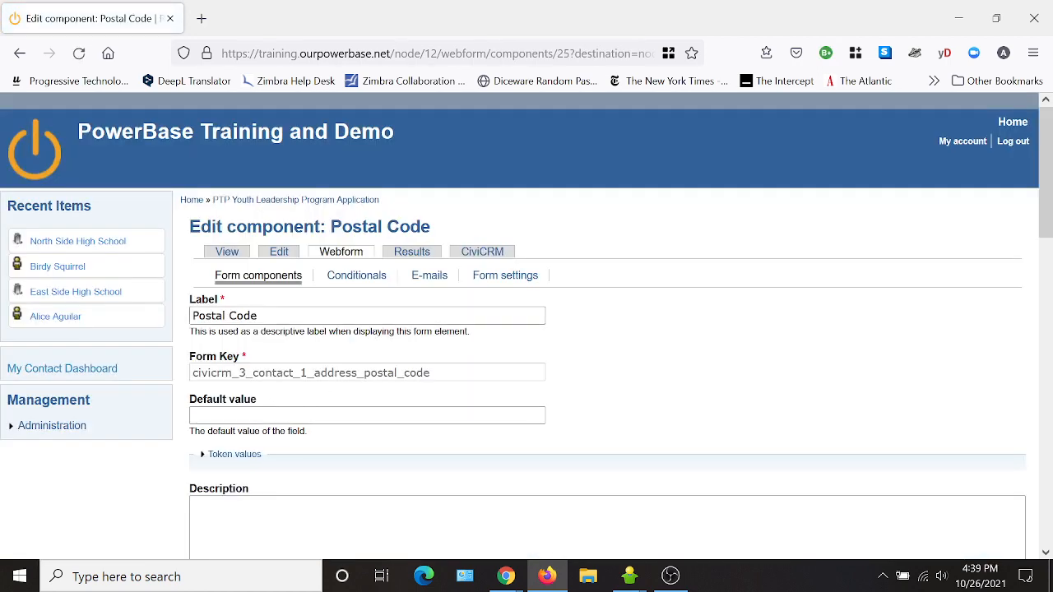
double_click(209, 316)
type("Zip")
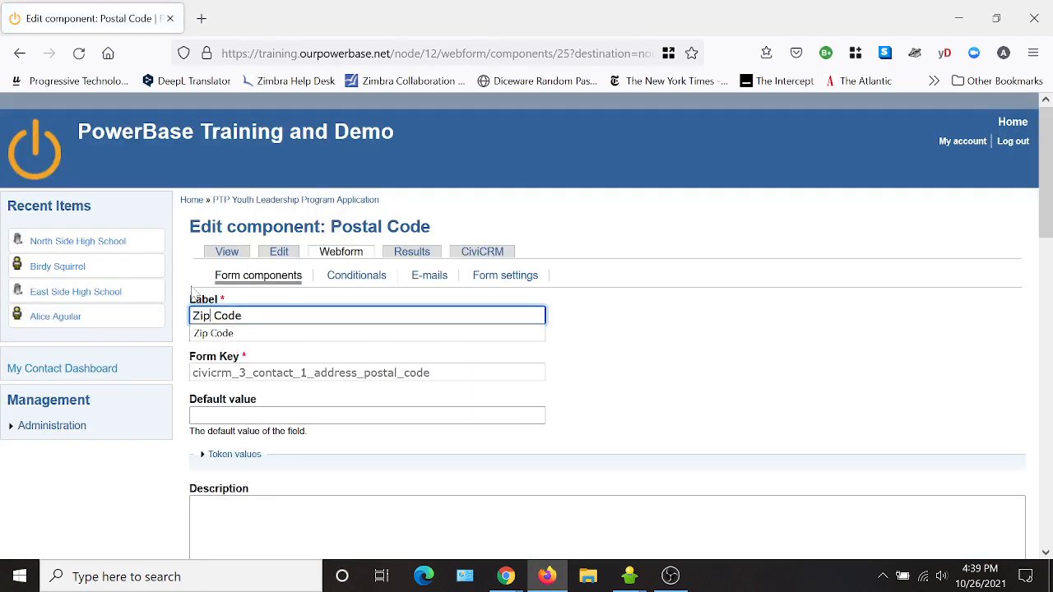
scroll(192, 293, "down", 15)
left_click(208, 509)
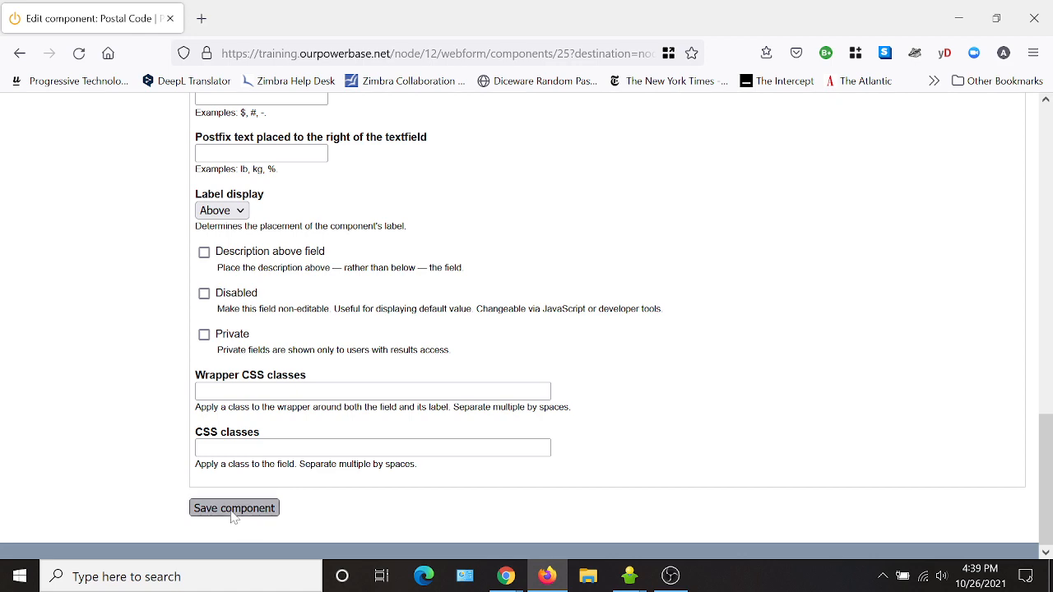
scroll(419, 308, "down", 8)
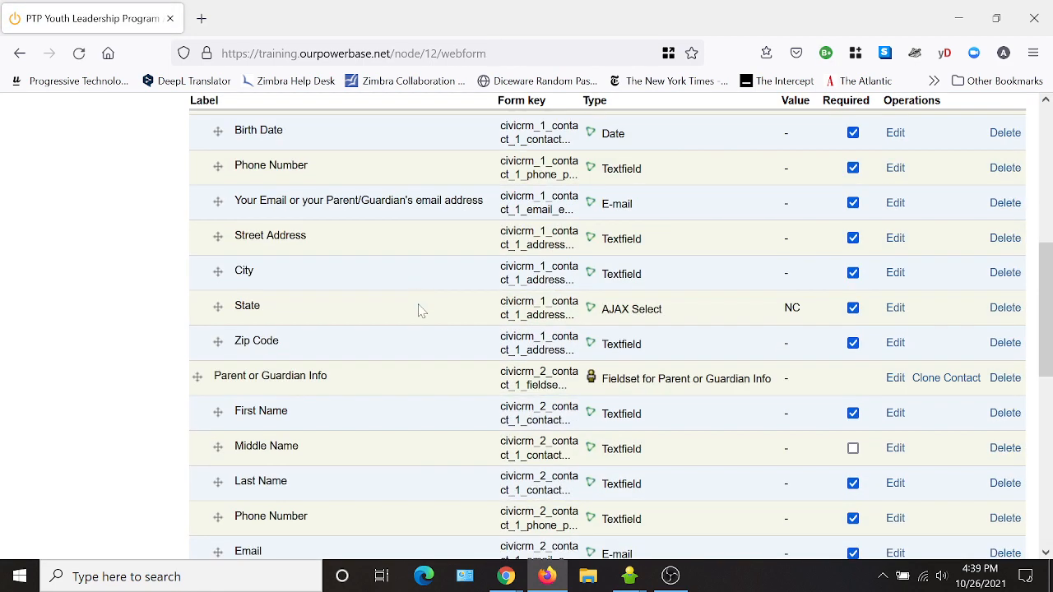
scroll(383, 477, "down", 2)
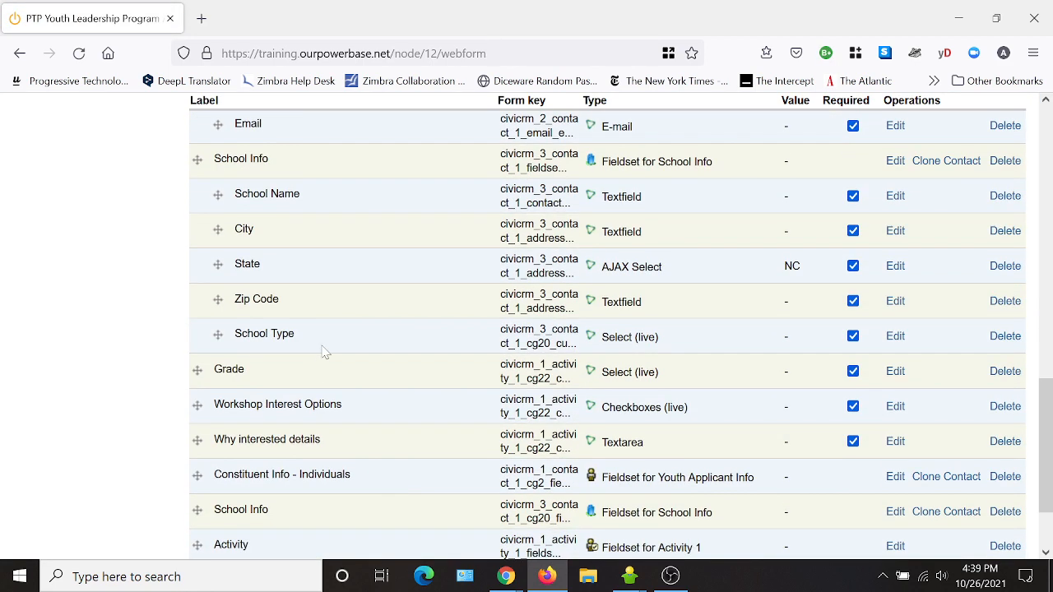
- Switch the School Type field to static options
left_click(896, 339)
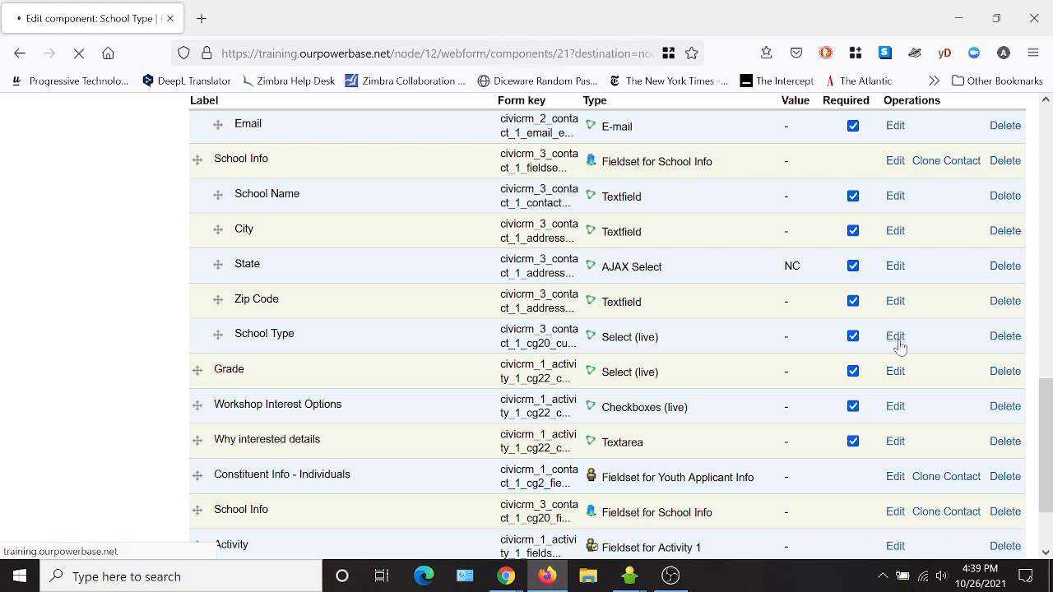
scroll(642, 307, "down", 1)
scroll(641, 307, "down", 3)
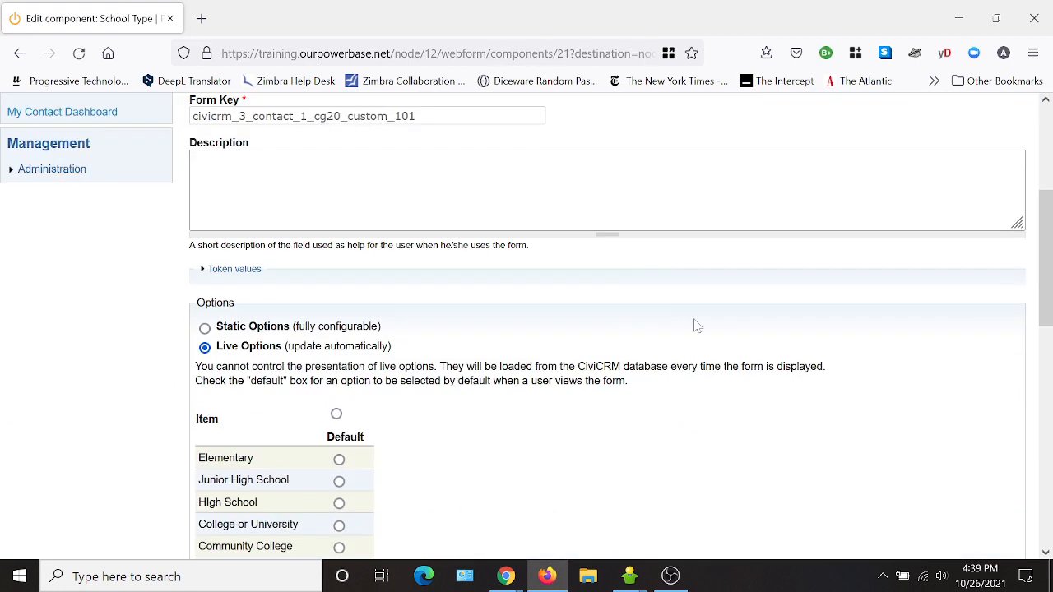
scroll(701, 357, "down", 2)
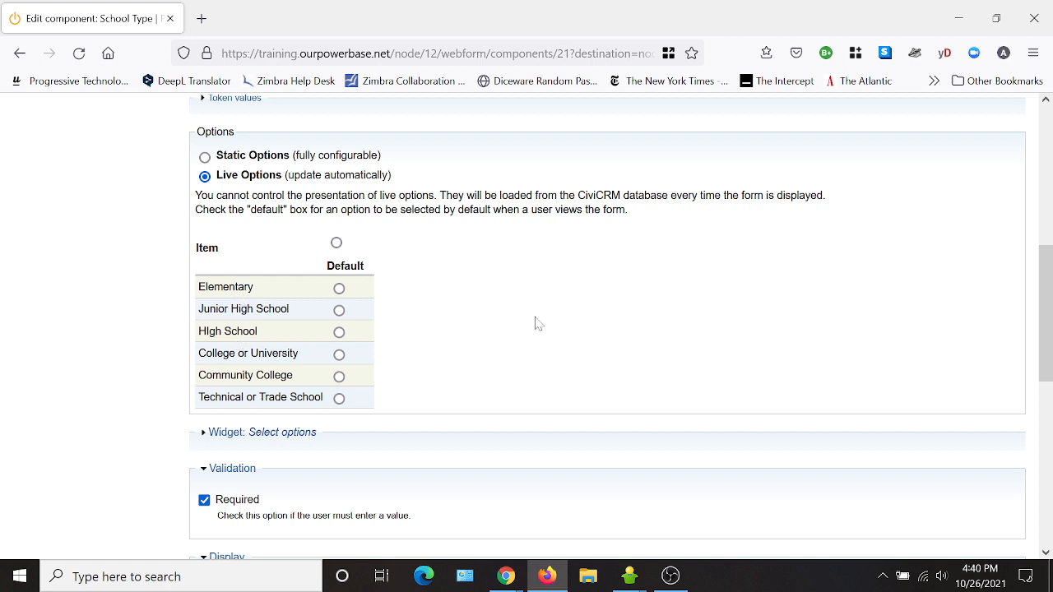
left_click(205, 158)
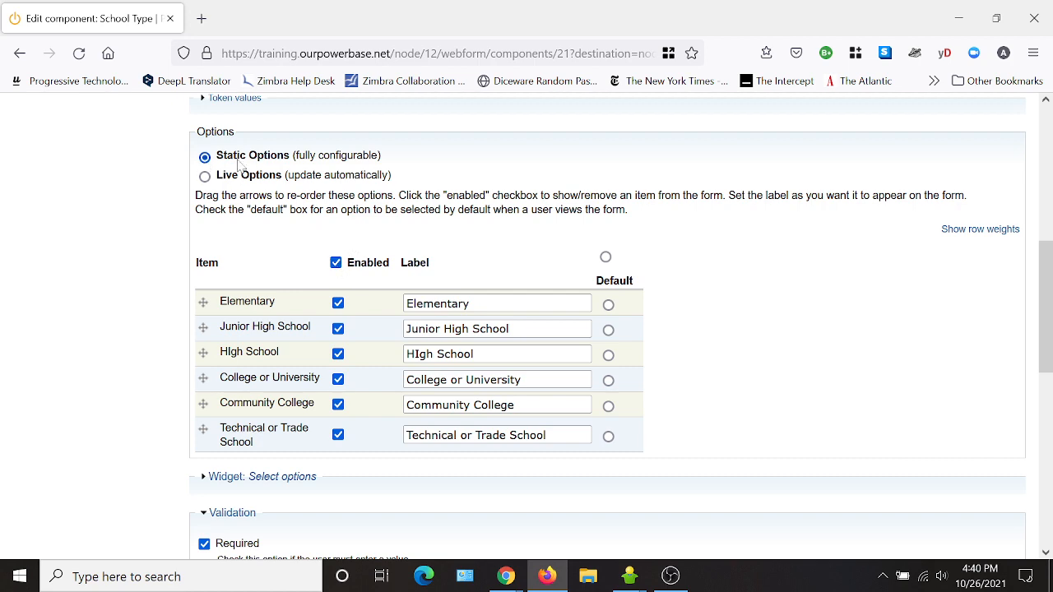
scroll(585, 178, "up", 3)
scroll(535, 246, "down", 3)
- Enable only Elementary, Junior High School and High School for School Type and save
left_click(336, 262)
left_click(338, 303)
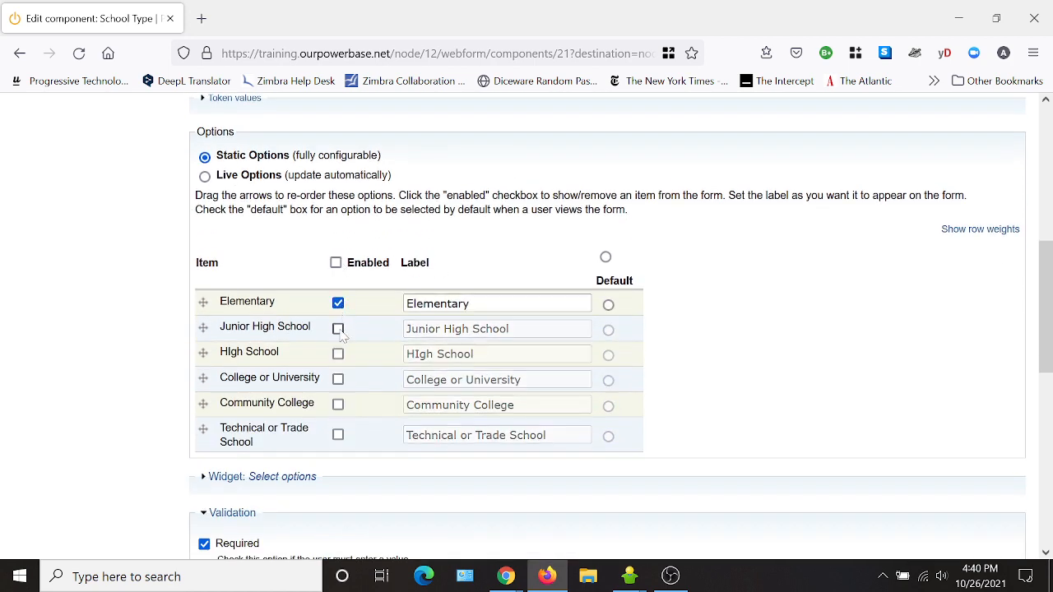
left_click(338, 328)
left_click(339, 354)
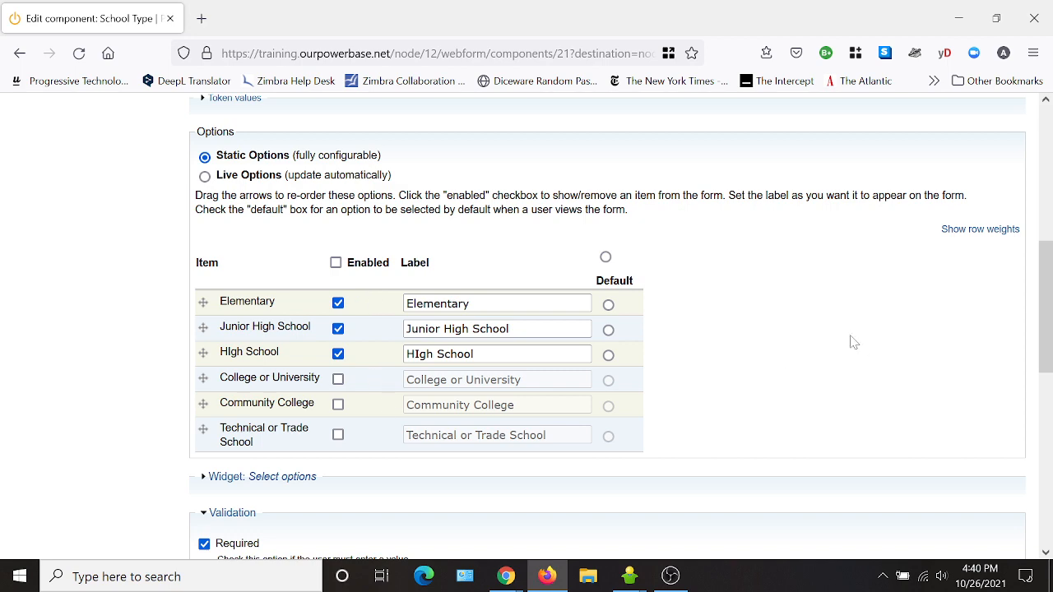
scroll(850, 337, "down", 3)
scroll(839, 338, "down", 3)
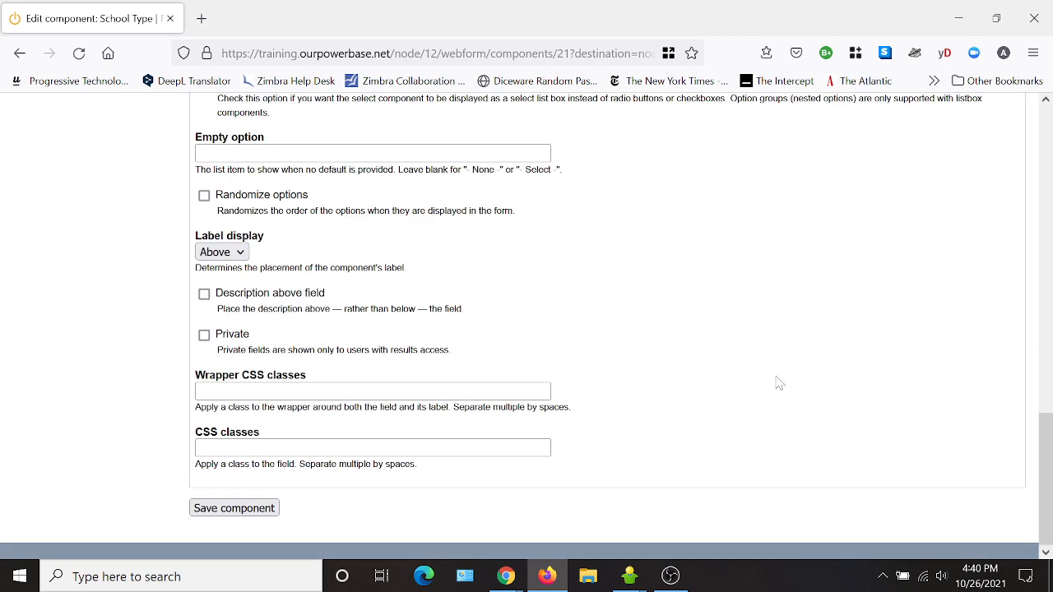
left_click(271, 508)
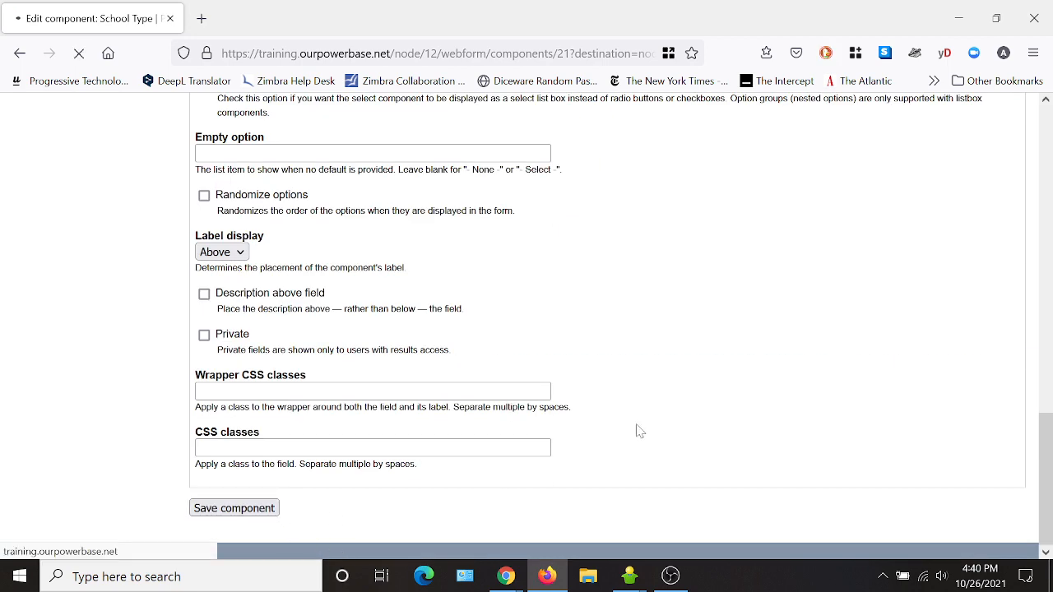
scroll(454, 338, "down", 8)
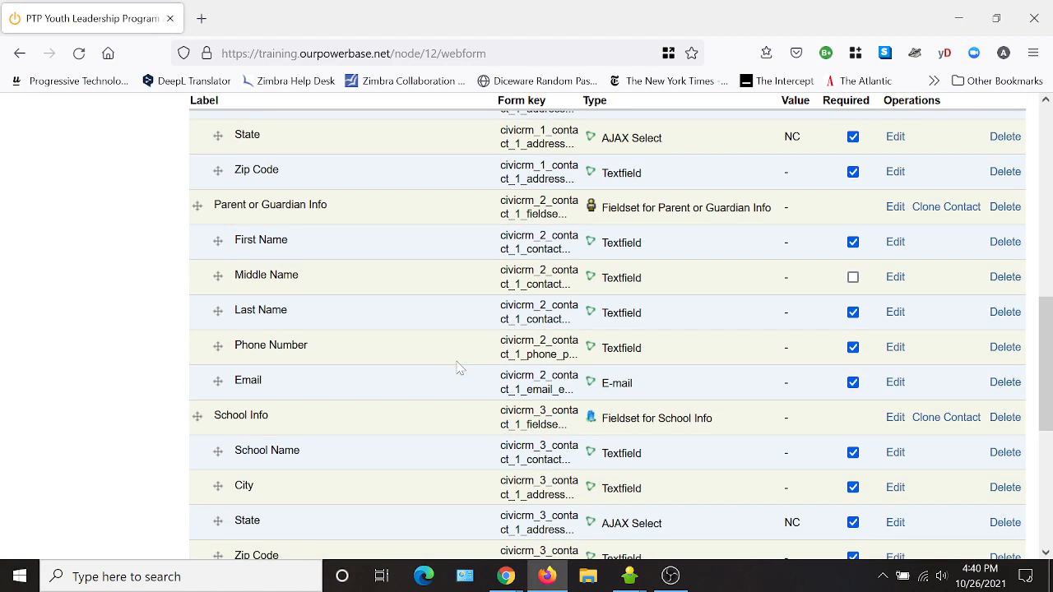
scroll(459, 367, "down", 4)
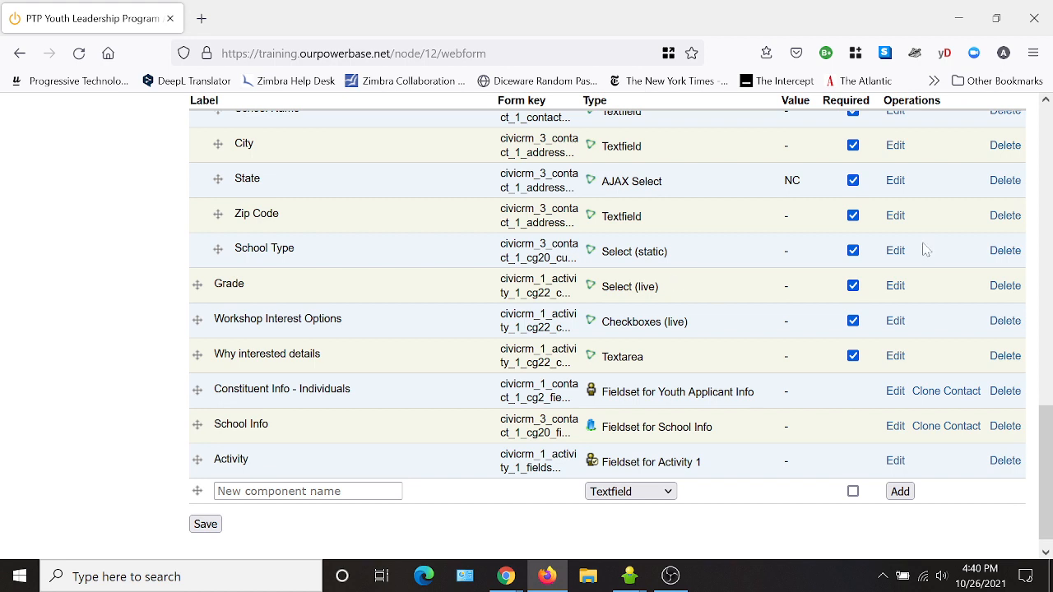
left_click(895, 252)
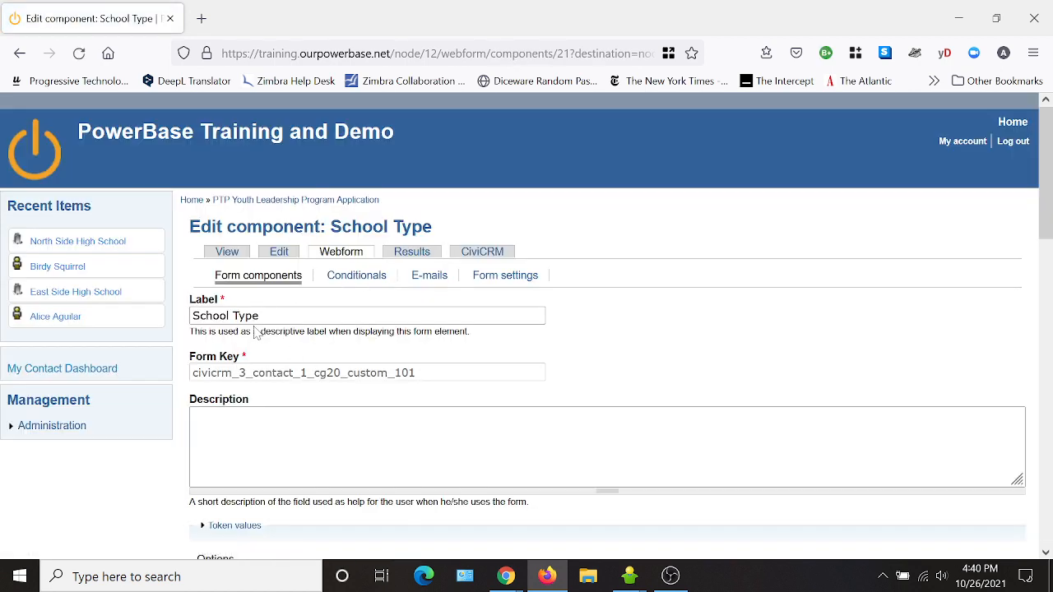
left_click(228, 252)
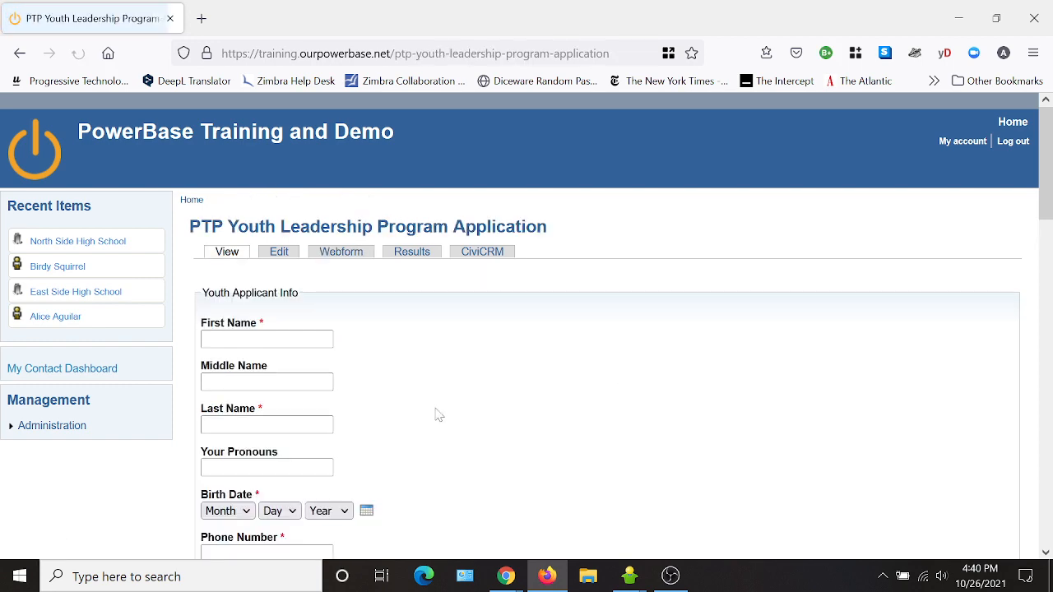
scroll(482, 399, "down", 8)
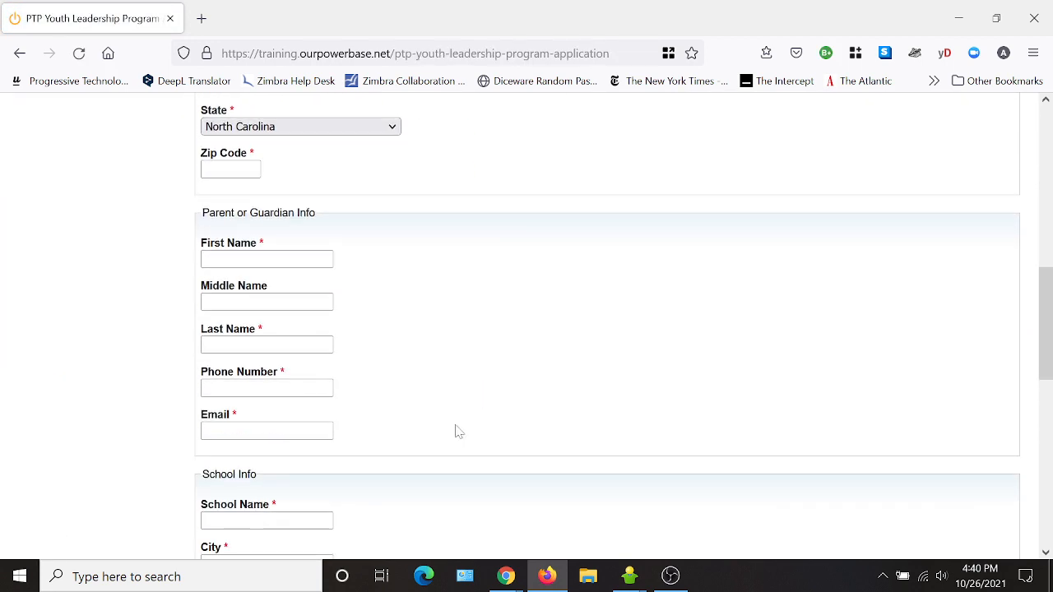
scroll(447, 418, "down", 2)
scroll(431, 337, "up", 10)
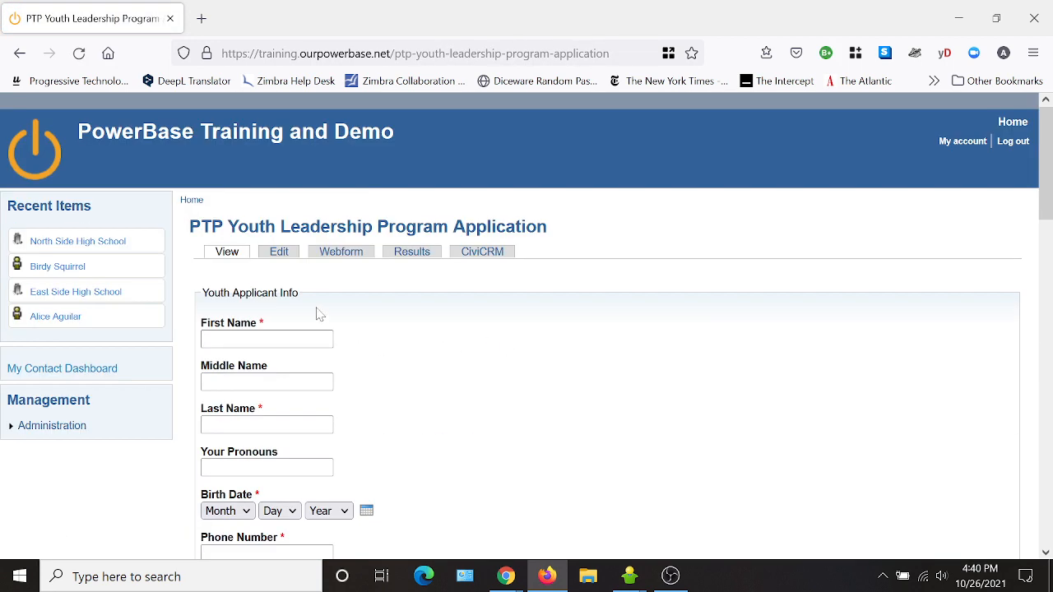
left_click(344, 251)
scroll(625, 362, "down", 15)
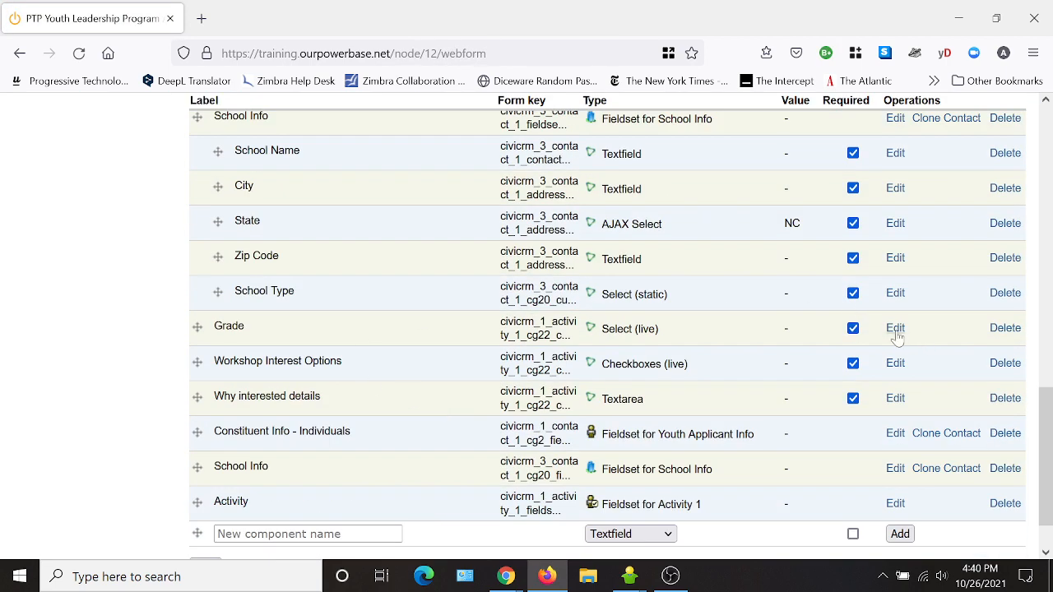
- Relabel the Grade field 'What grade are you in?' and switch it to static options
left_click(895, 329)
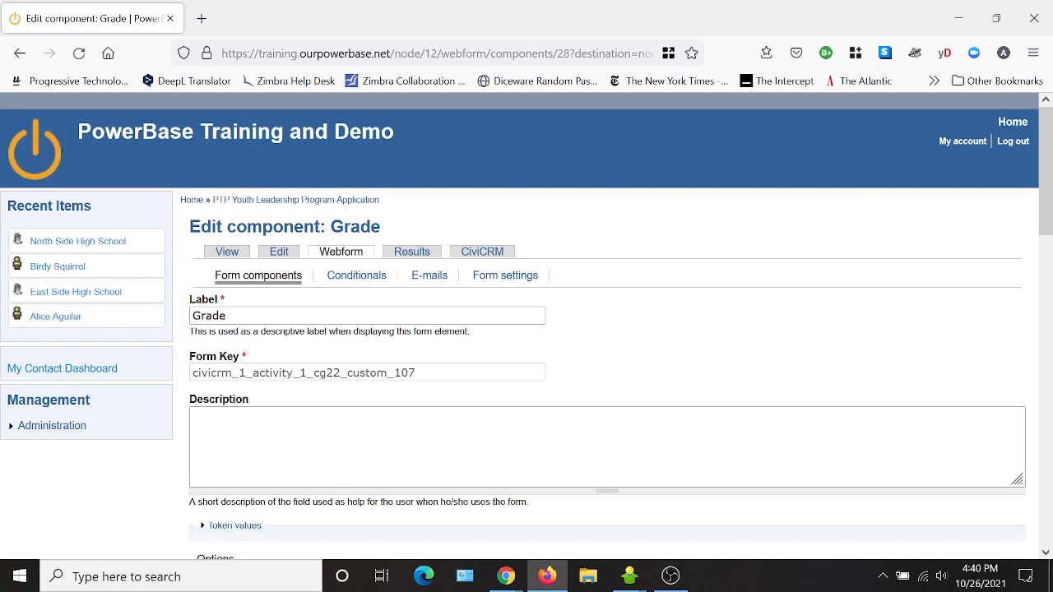
double_click(209, 316)
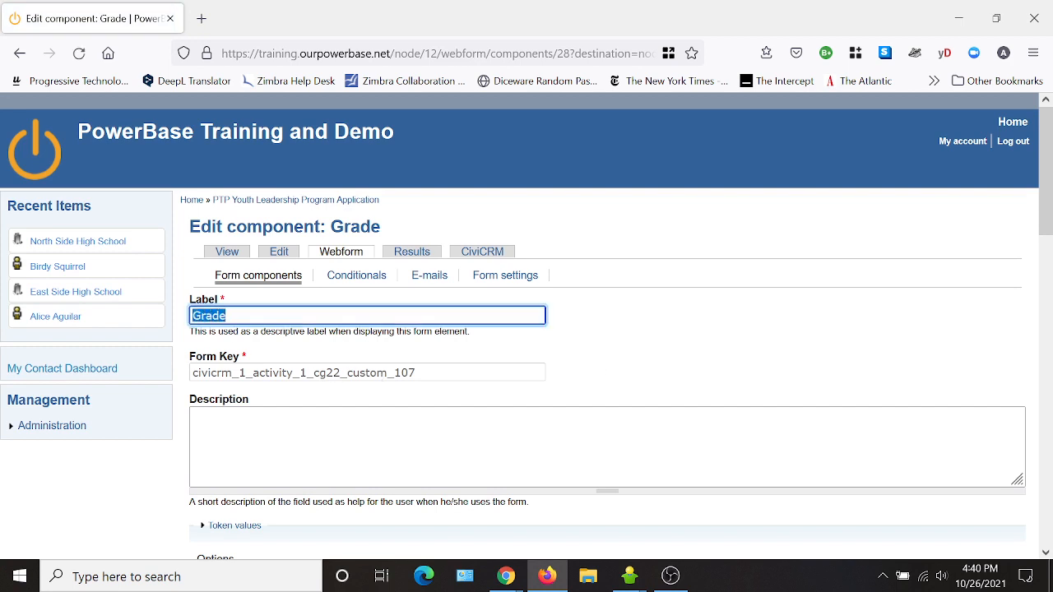
type("What gr")
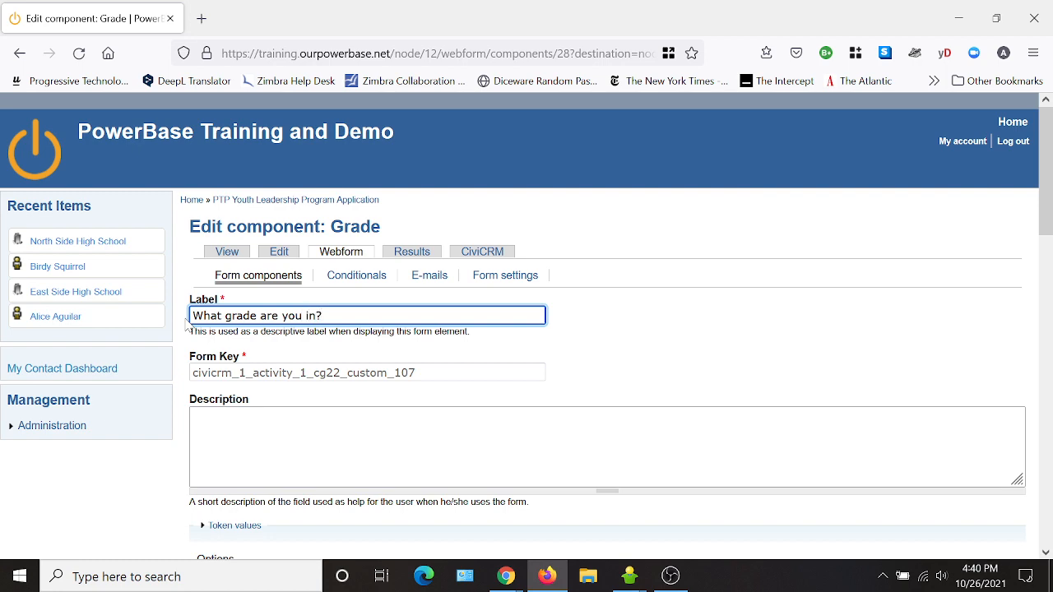
scroll(188, 325, "down", 5)
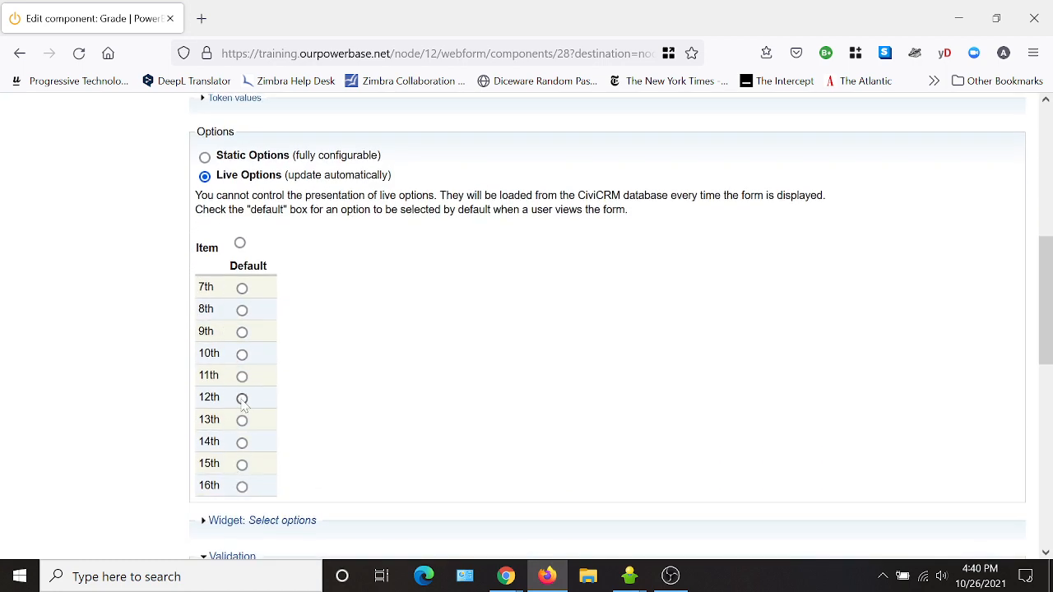
left_click(205, 159)
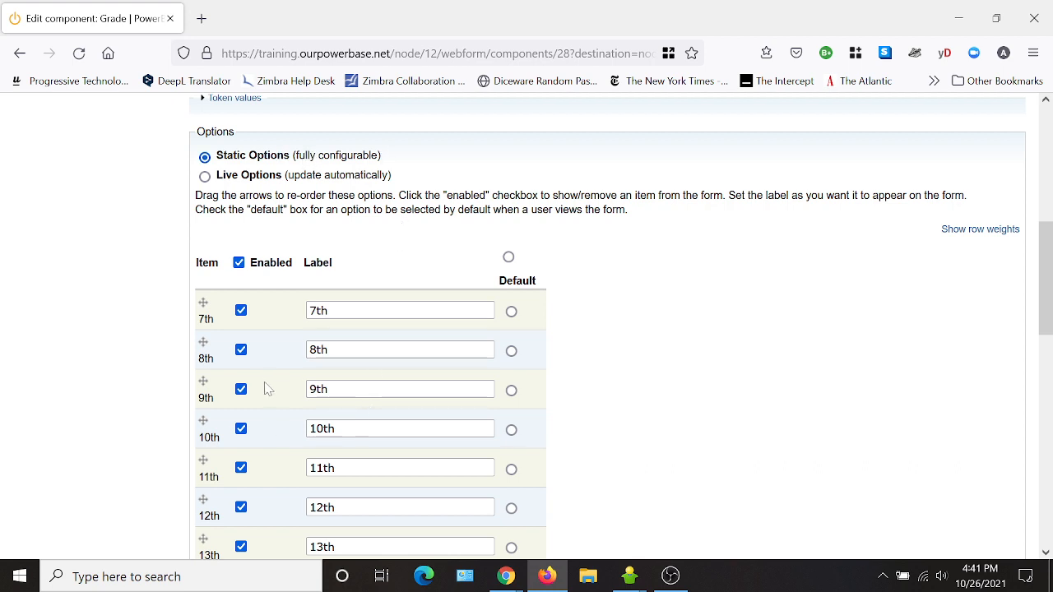
- Enable only the 7th through 12th grade options and save the grade question
left_click(238, 262)
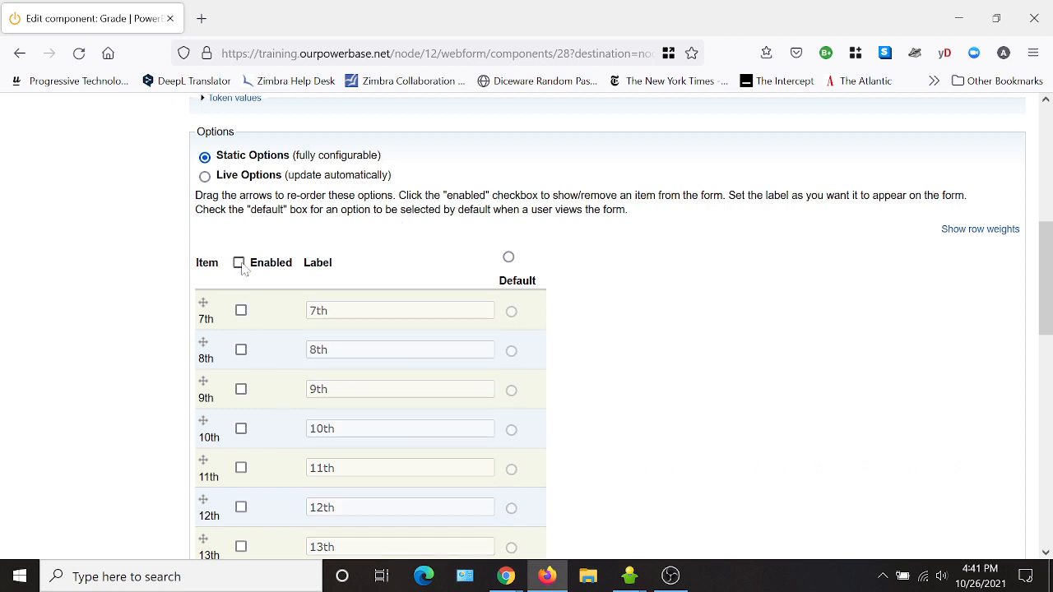
left_click(241, 310)
left_click(241, 350)
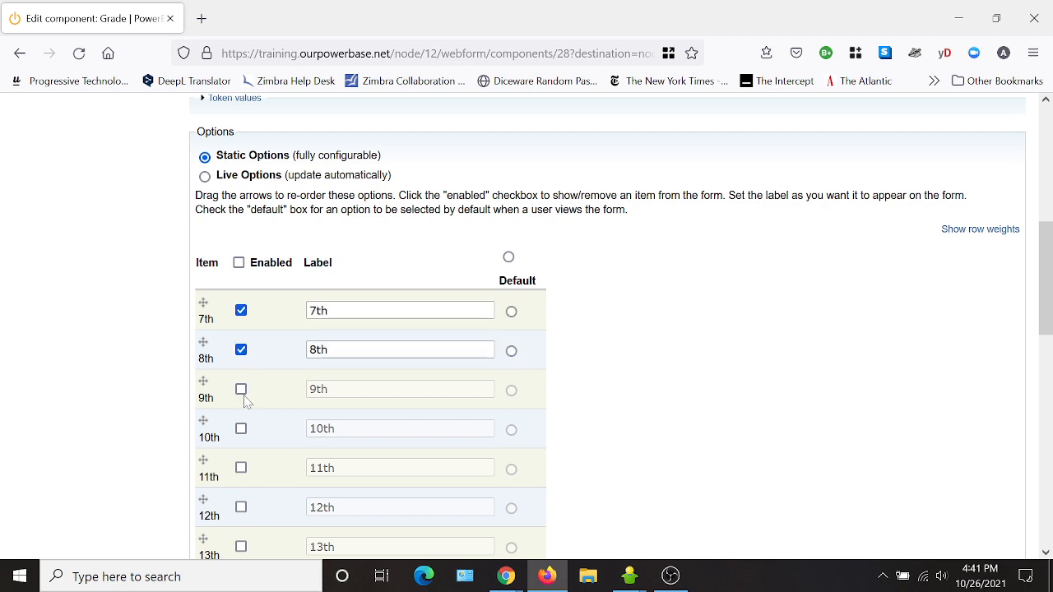
left_click(241, 390)
left_click(241, 428)
left_click(241, 468)
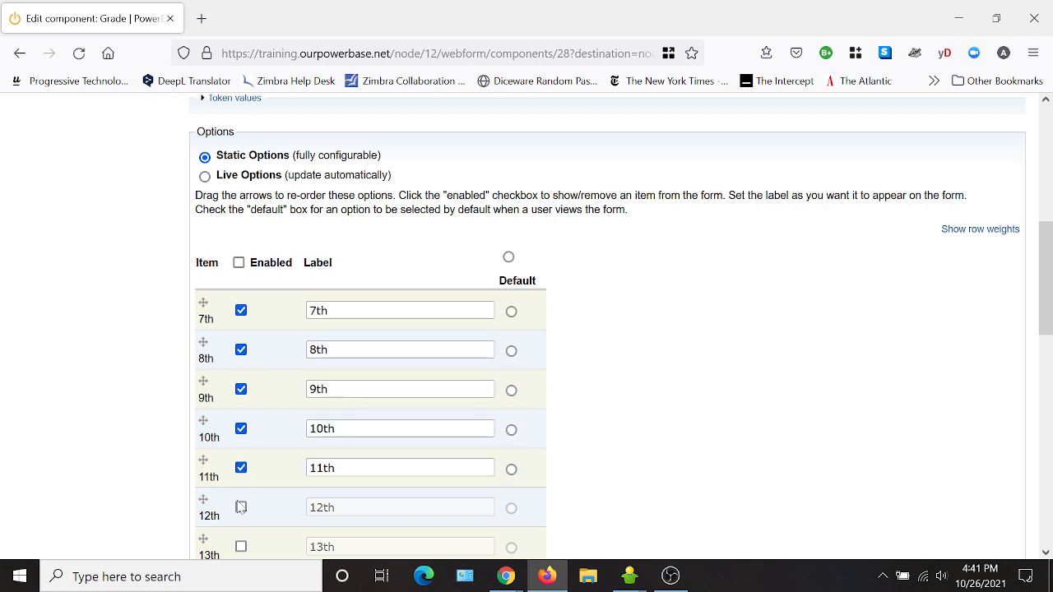
left_click(241, 507)
scroll(648, 430, "down", 4)
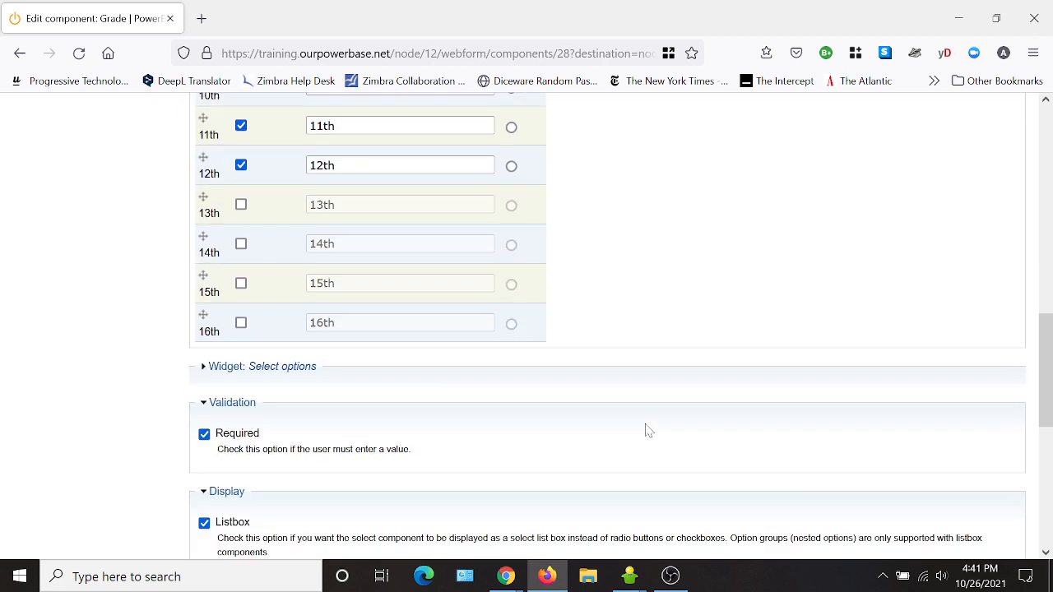
scroll(642, 314, "down", 3)
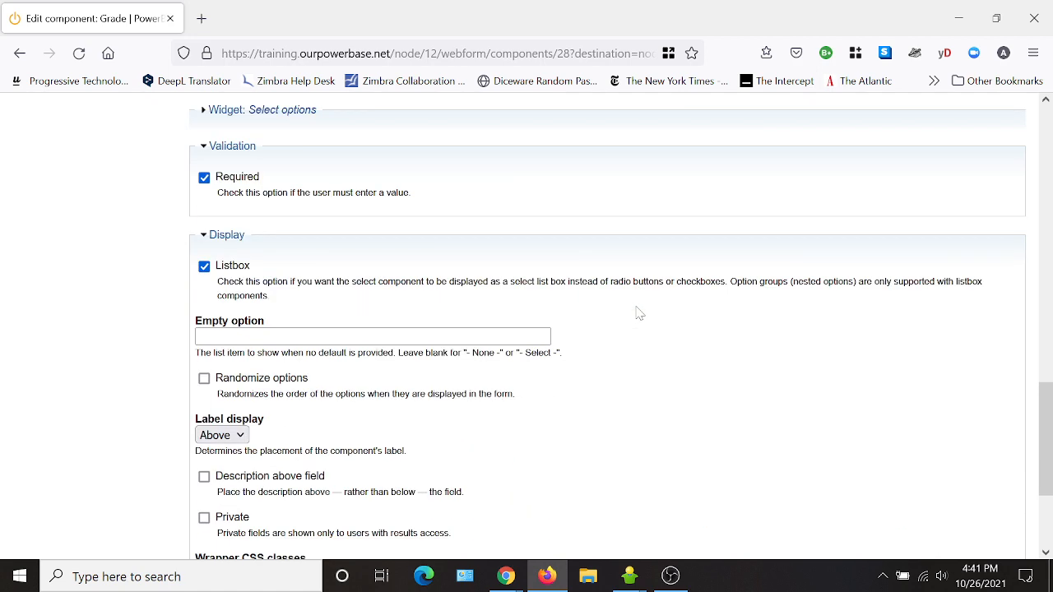
scroll(640, 314, "down", 2)
left_click(271, 507)
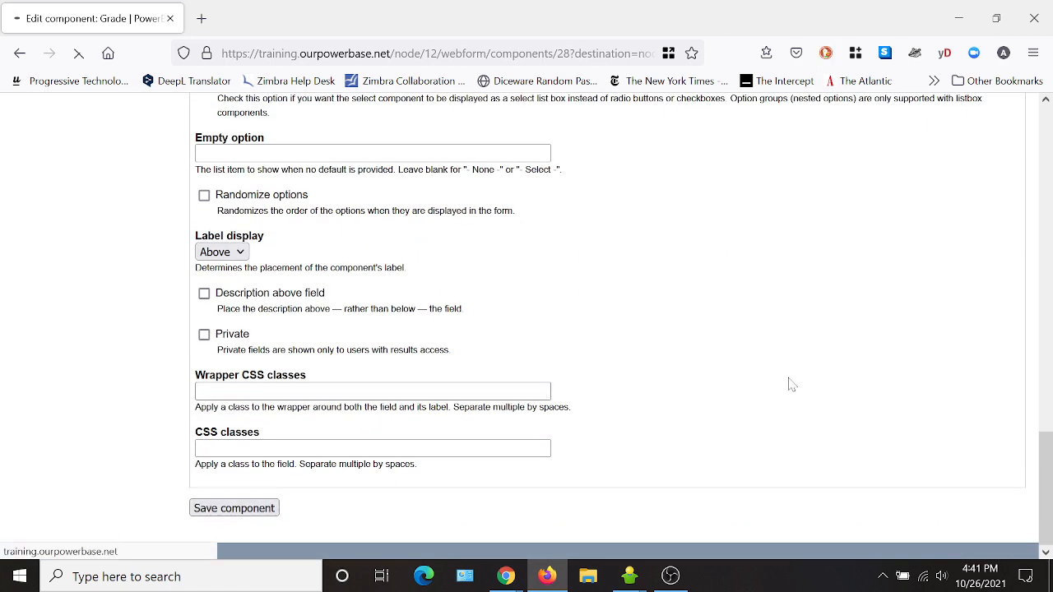
scroll(387, 271, "down", 1)
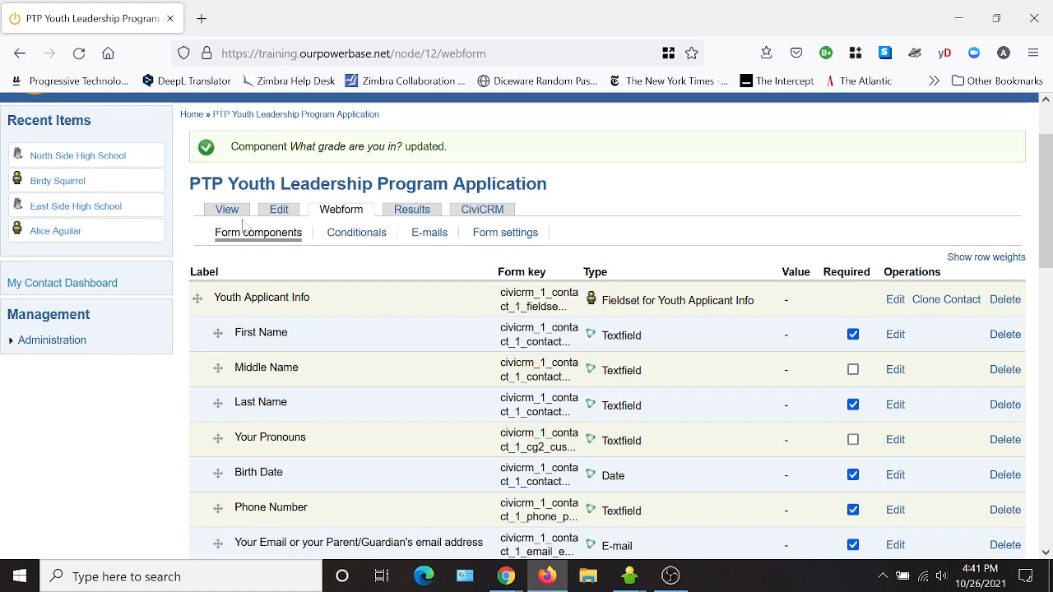
left_click(226, 212)
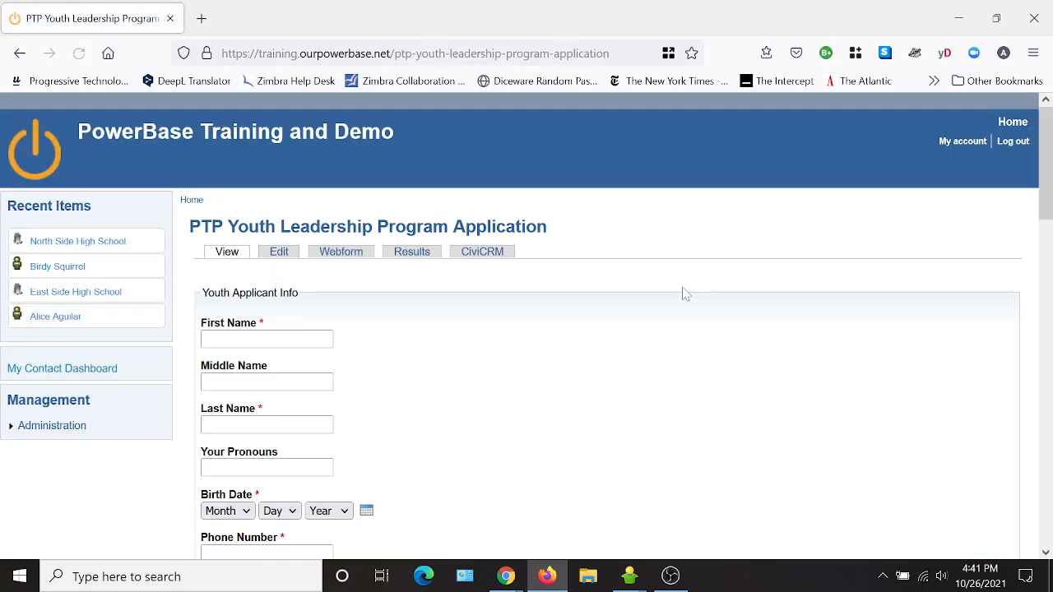
scroll(684, 293, "down", 3)
scroll(686, 292, "down", 7)
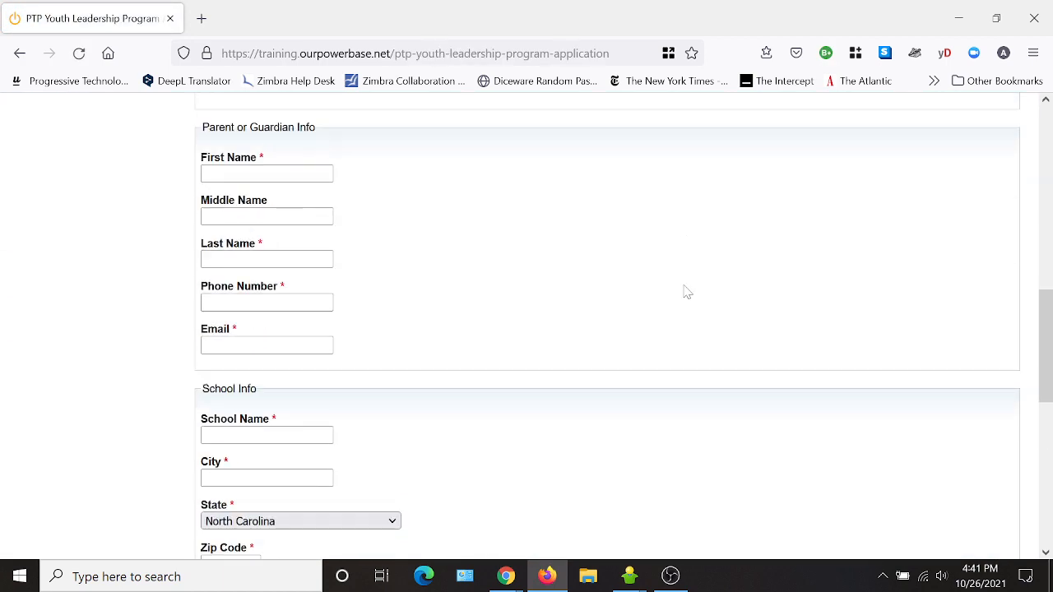
scroll(686, 292, "down", 2)
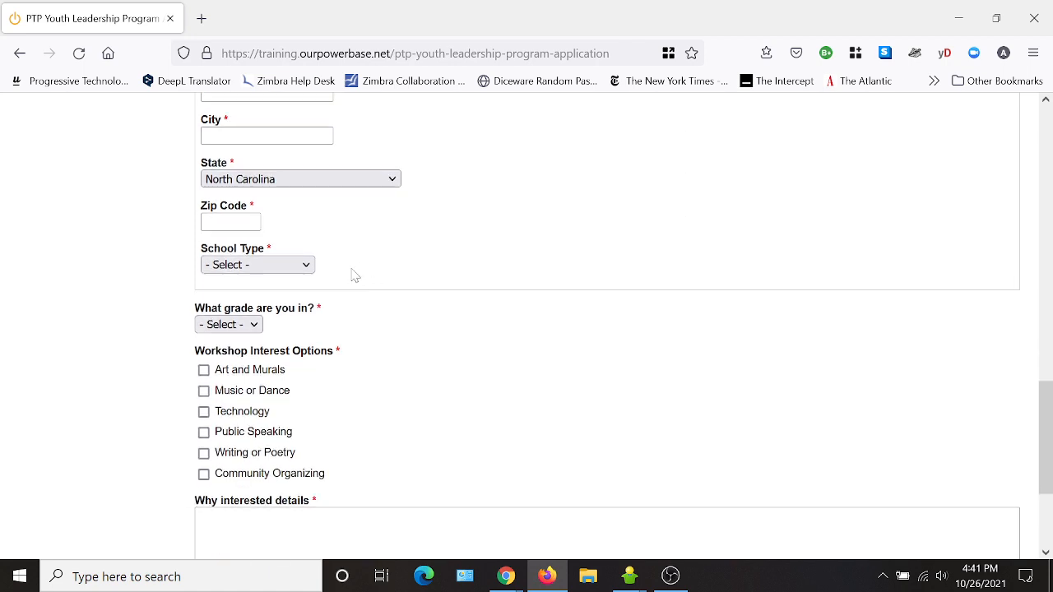
left_click(279, 268)
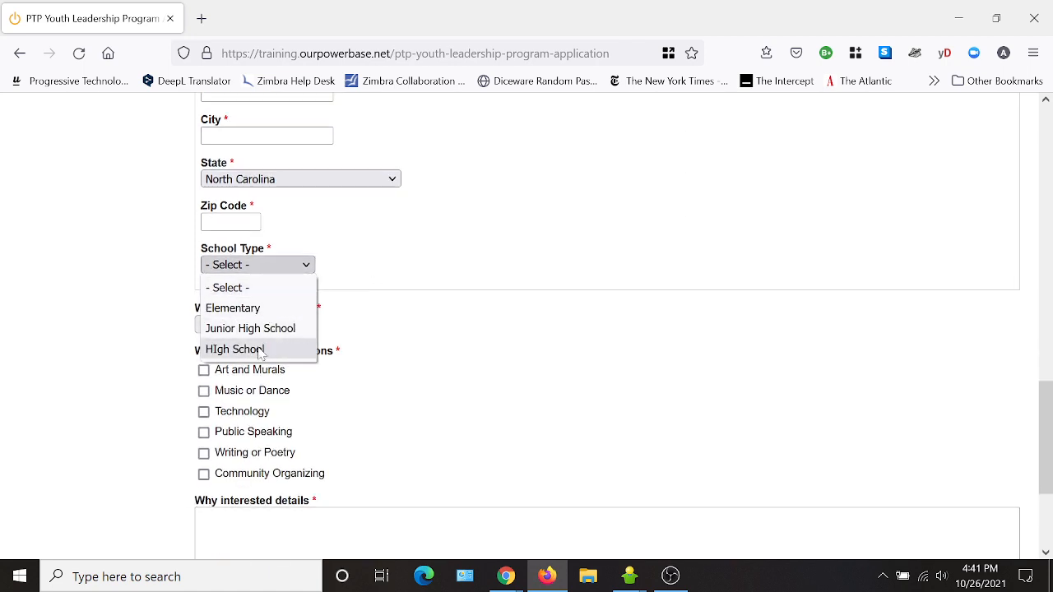
left_click(532, 316)
left_click(233, 325)
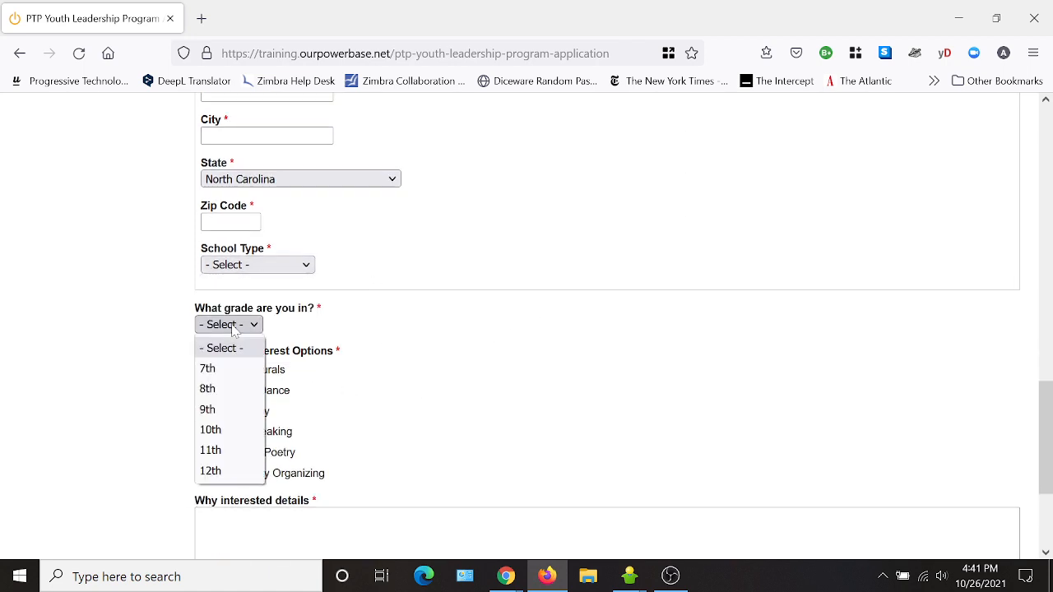
left_click(588, 403)
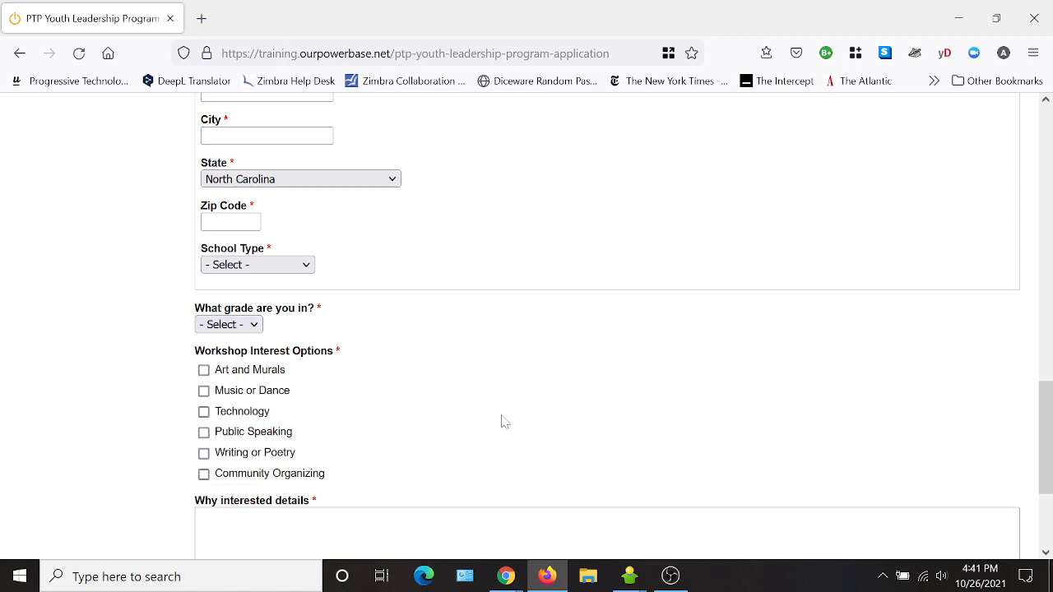
scroll(498, 398, "up", 7)
left_click(341, 252)
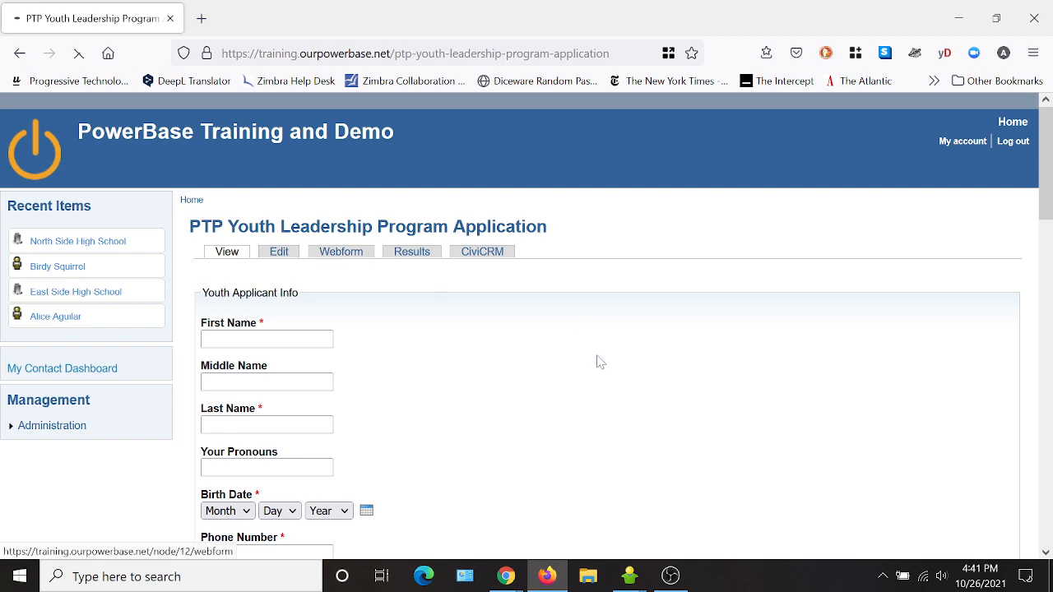
scroll(349, 387, "down", 15)
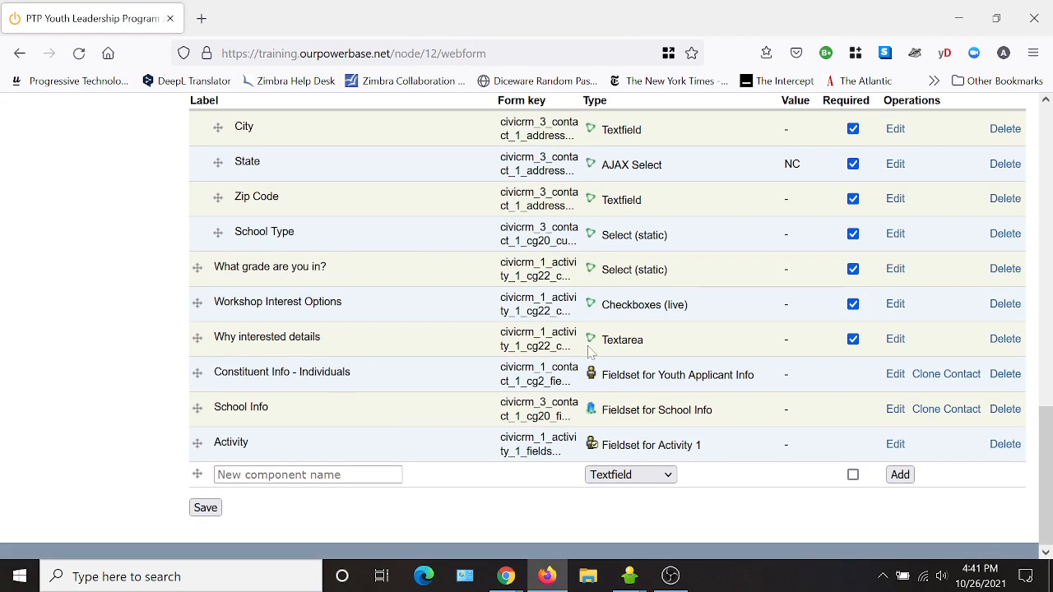
- Replace the Workshop Interest Options label with 'What workshops are you interested in? Please check all that apply.' and save
left_click(894, 304)
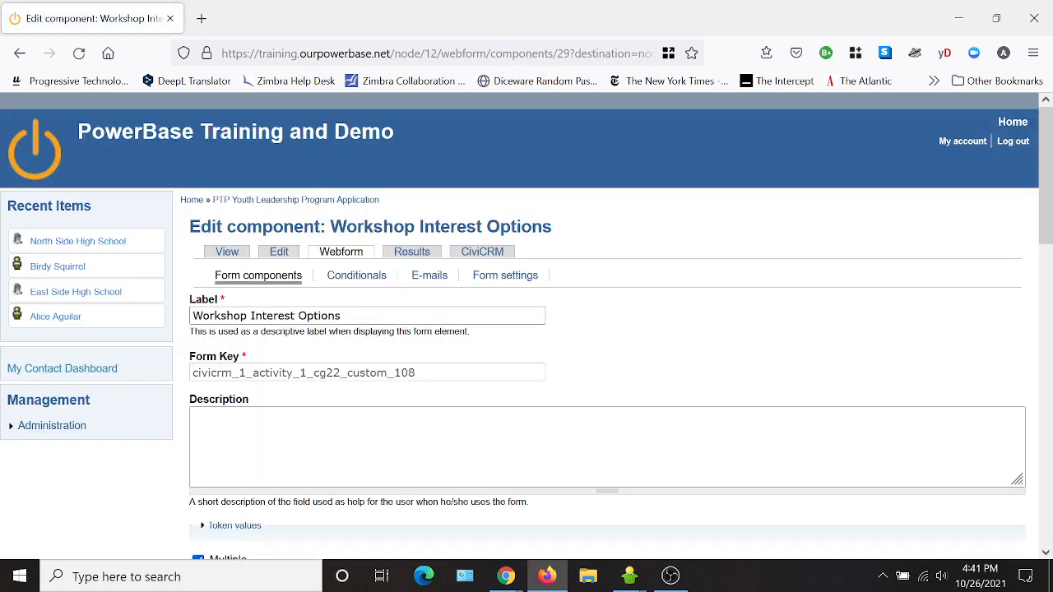
left_click_drag(342, 316, 192, 316)
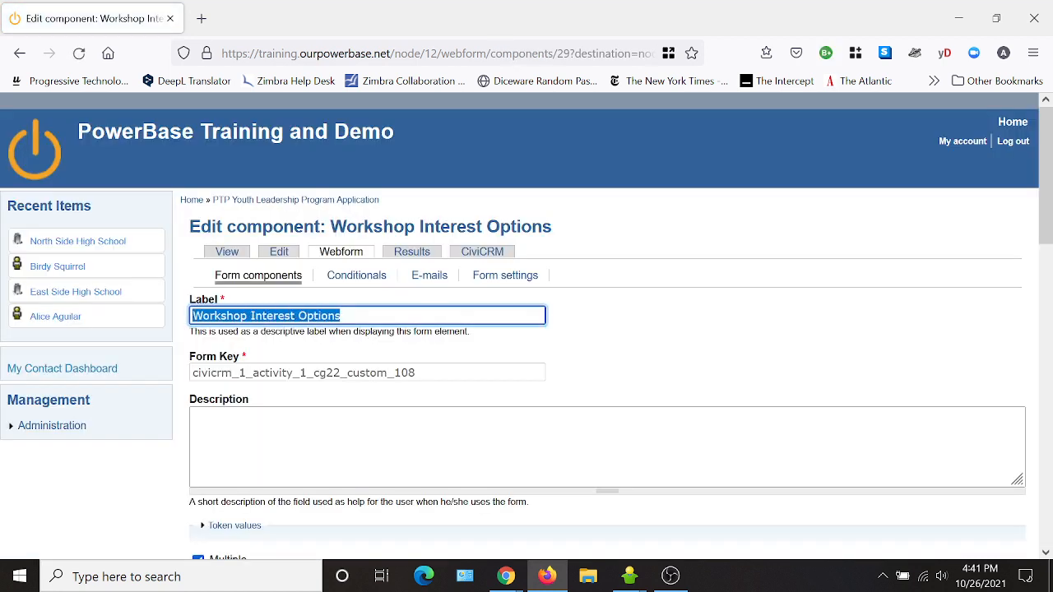
type("What works")
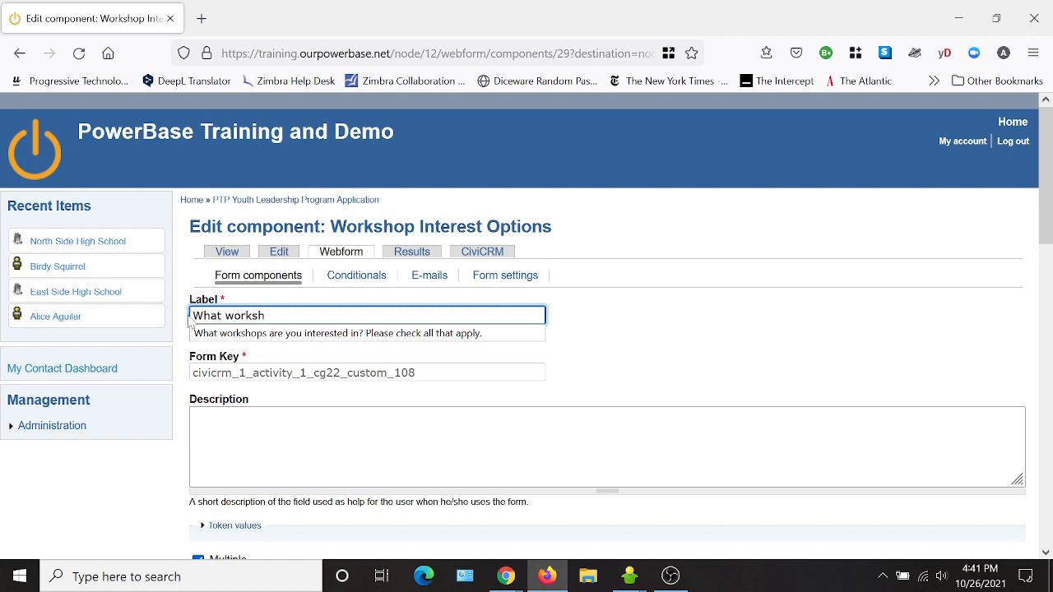
type("h")
left_click(345, 333)
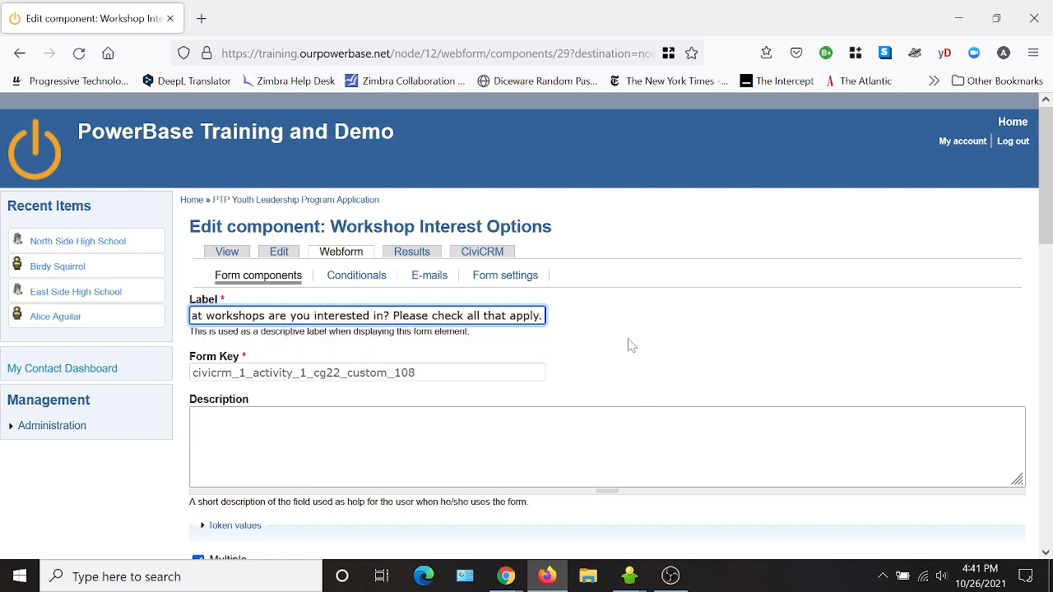
scroll(627, 345, "down", 4)
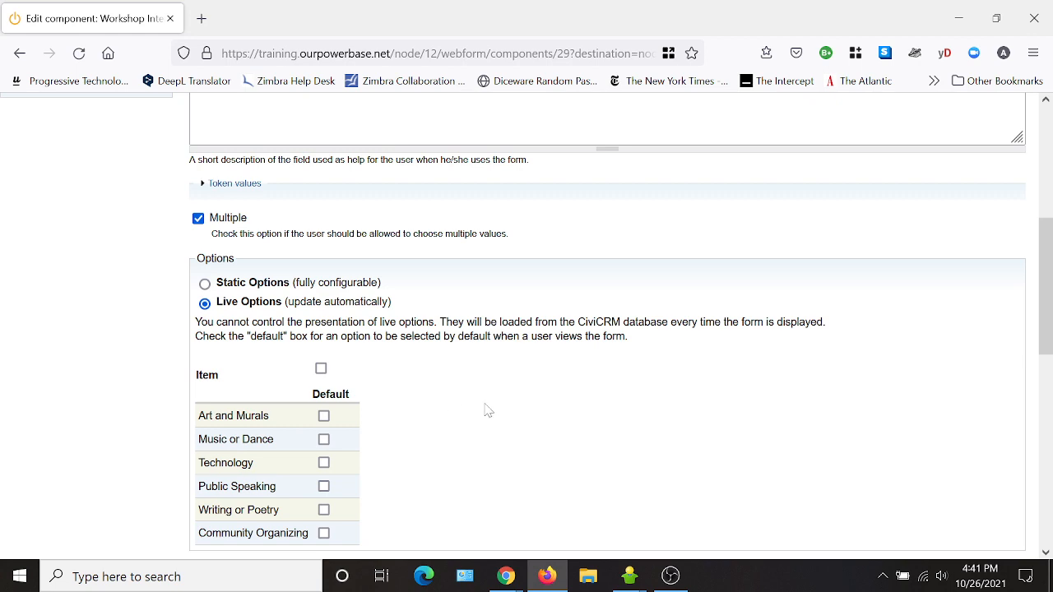
scroll(488, 408, "down", 8)
left_click(235, 508)
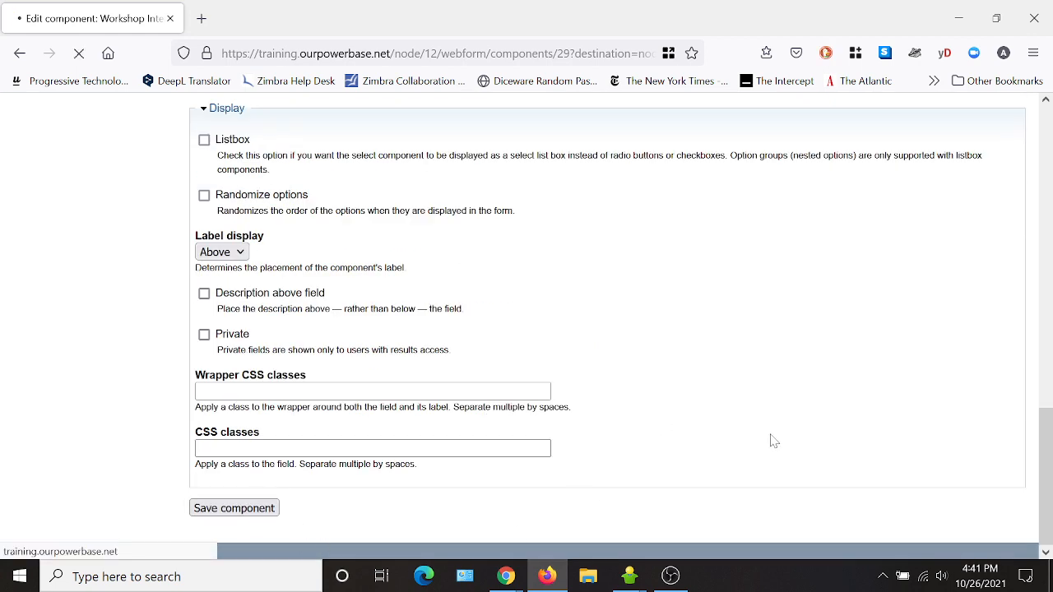
scroll(431, 372, "down", 12)
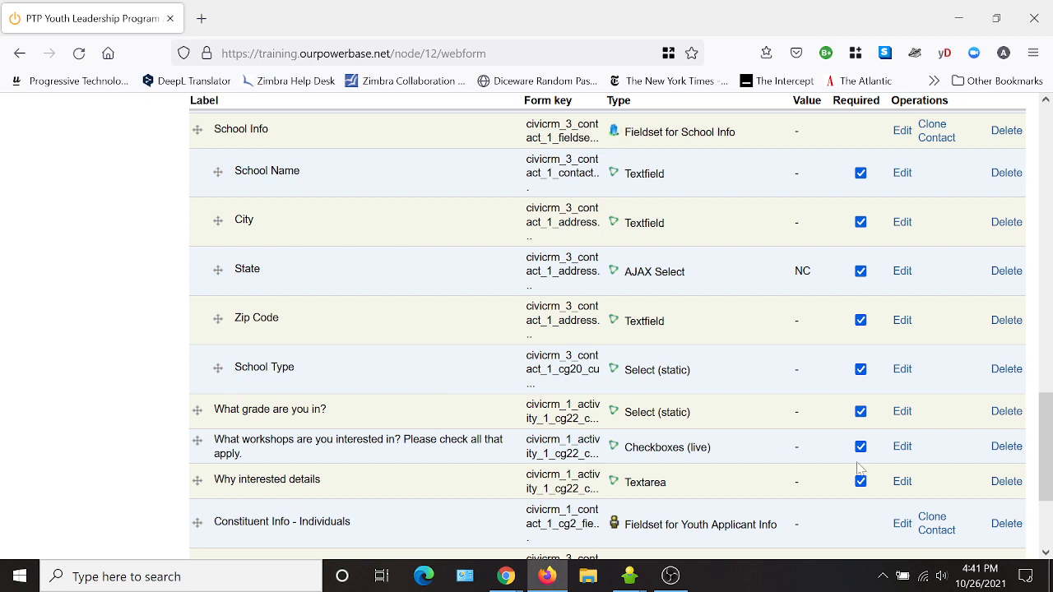
- Relabel Why interested details to 'Please describe why you're interested in our Youth Leadership Program:' and save
left_click(903, 482)
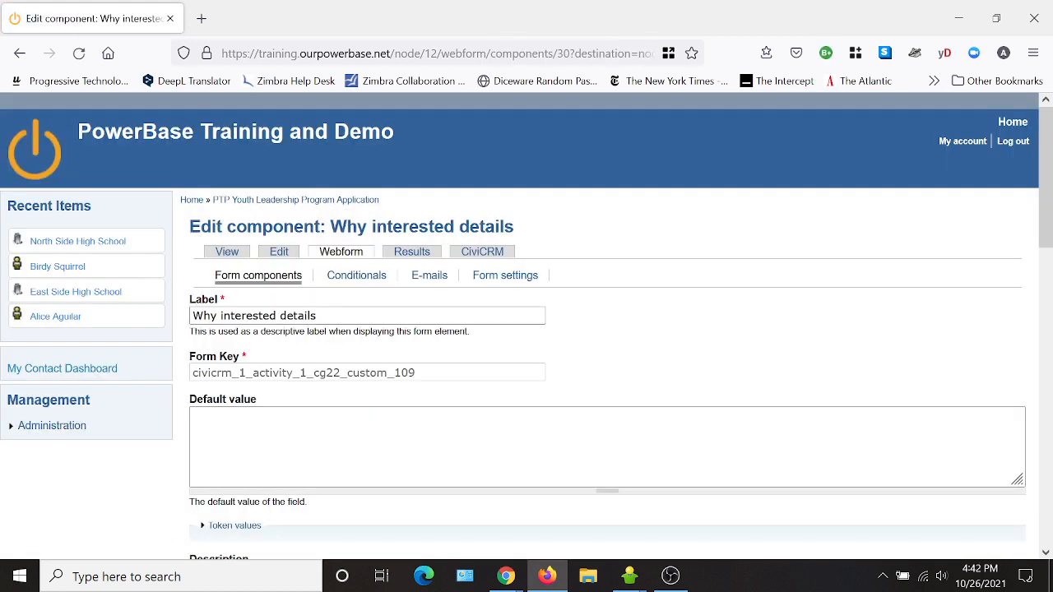
left_click_drag(319, 316, 191, 316)
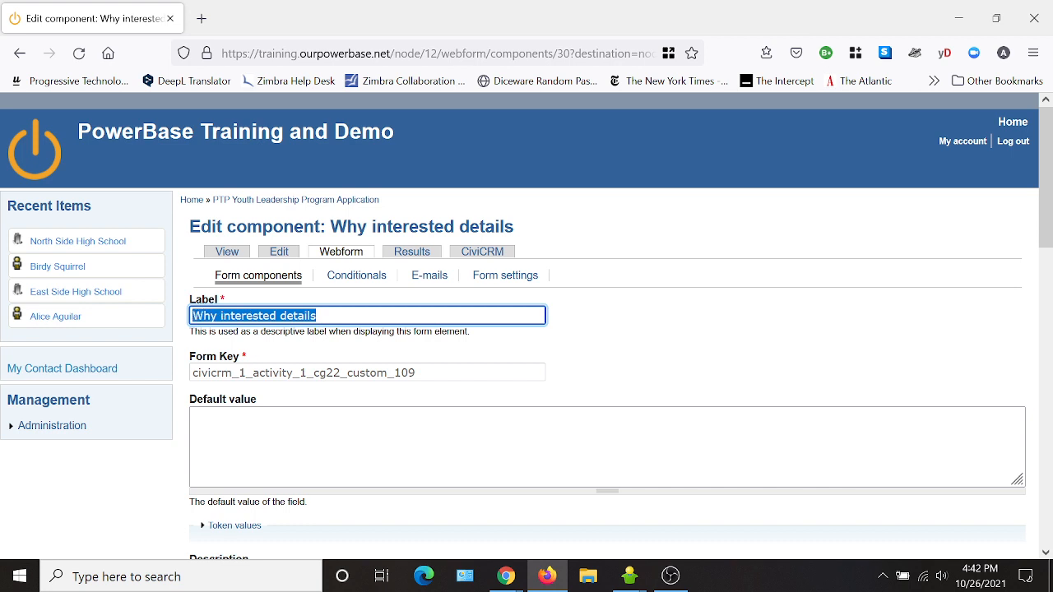
type("Pl")
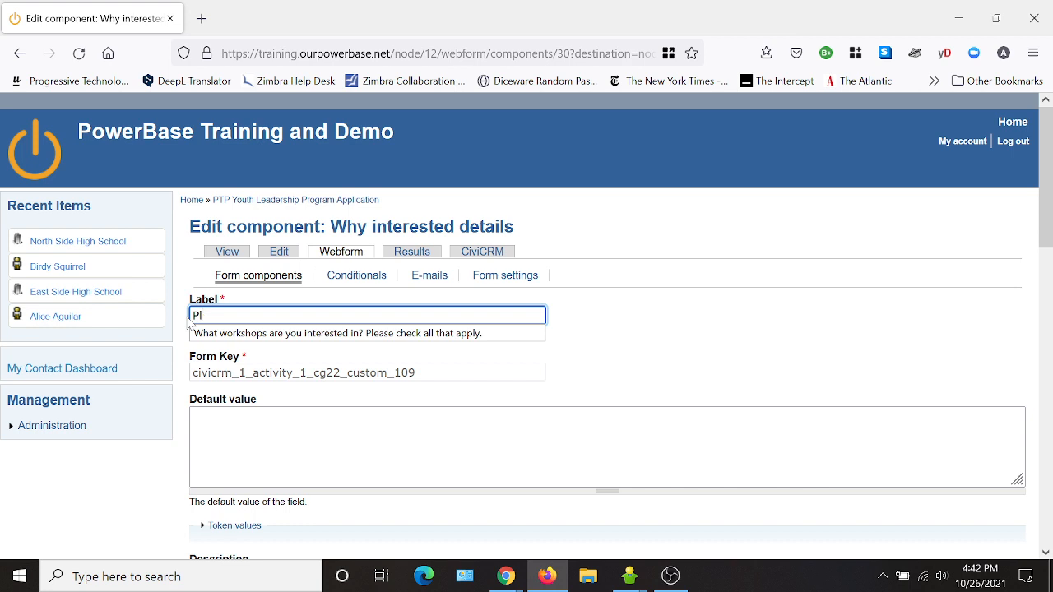
type("ease desc")
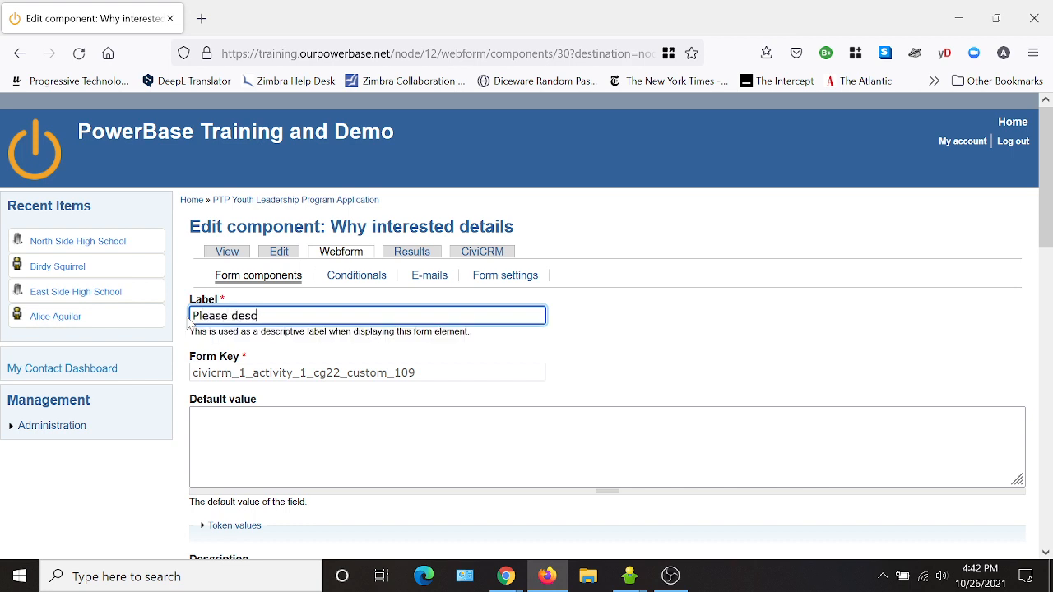
type("ribe why you're interested in our Youth Leader")
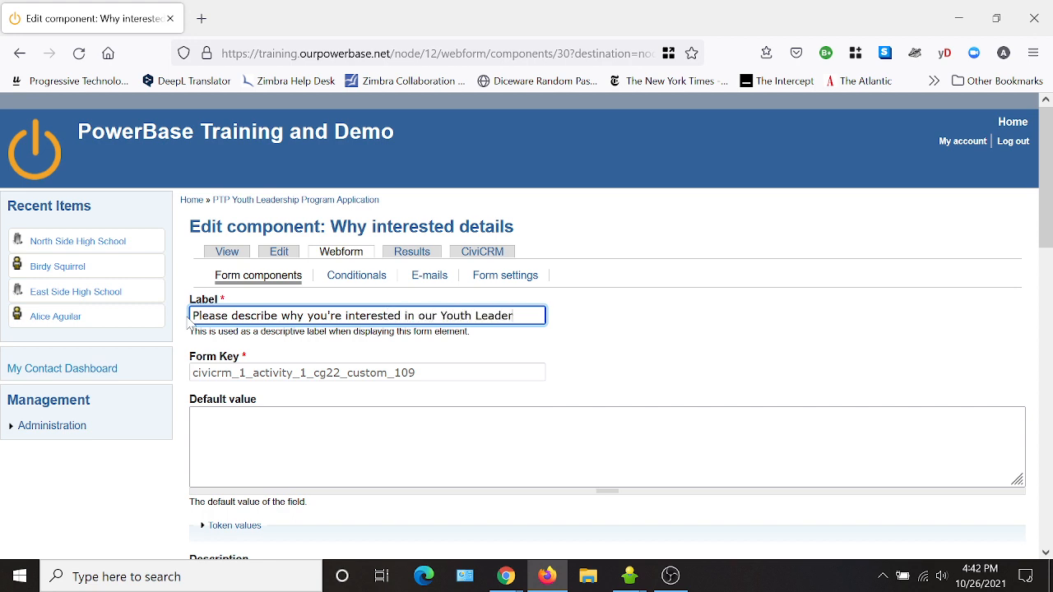
type("ship Program:")
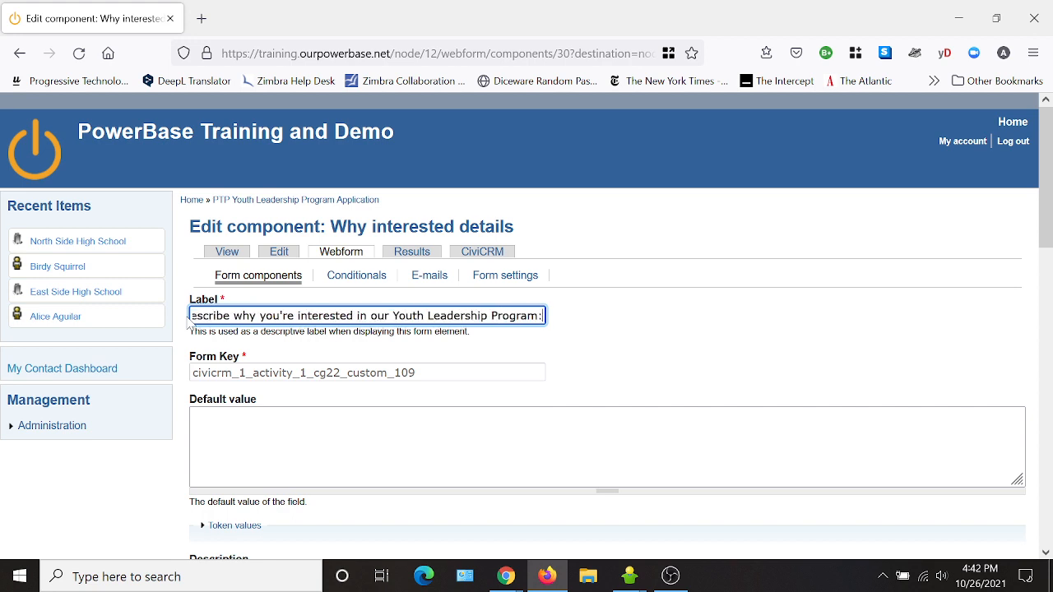
scroll(404, 383, "down", 10)
left_click(235, 508)
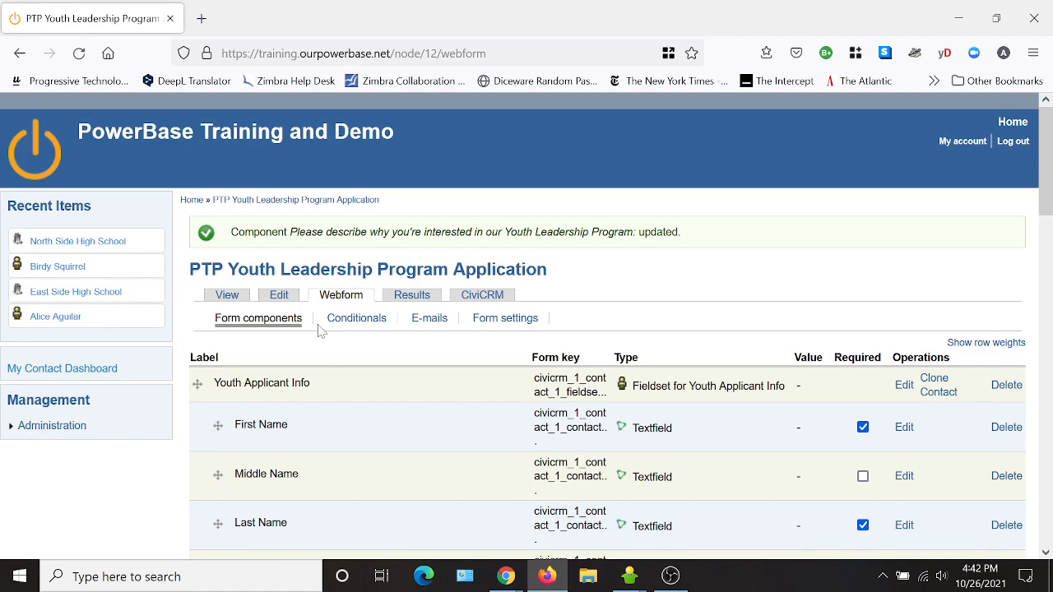
- Preview the live application form's relabelled questions, then return to the Webform component list
left_click(227, 294)
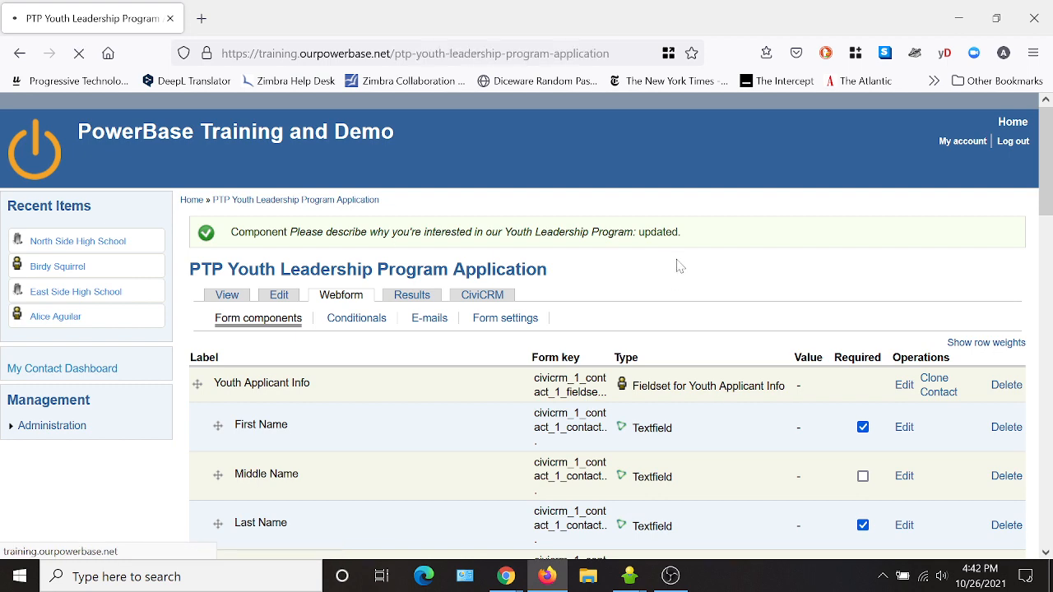
scroll(583, 312, "down", 5)
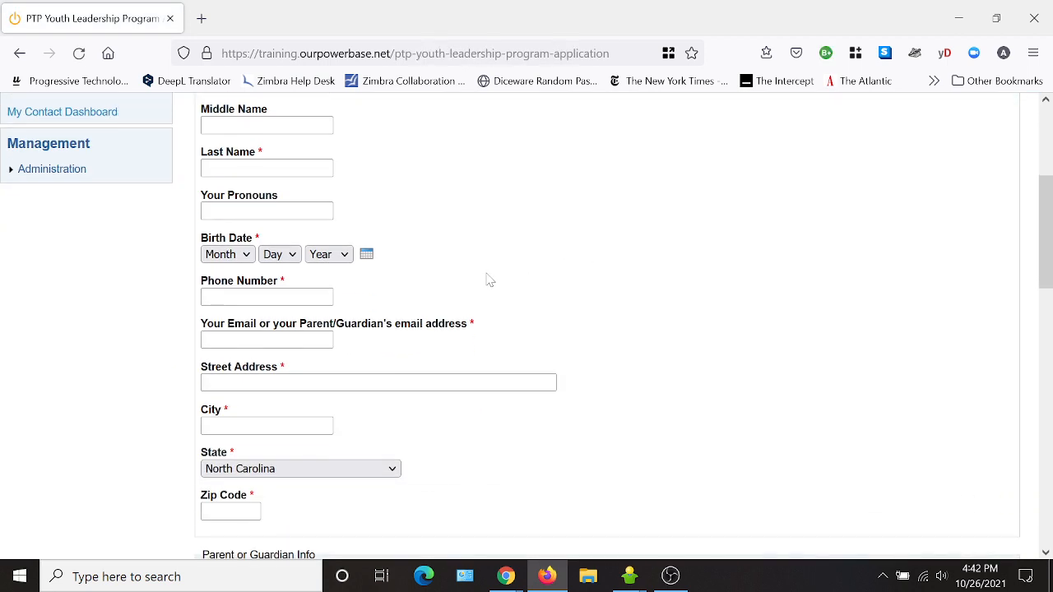
scroll(548, 303, "down", 3)
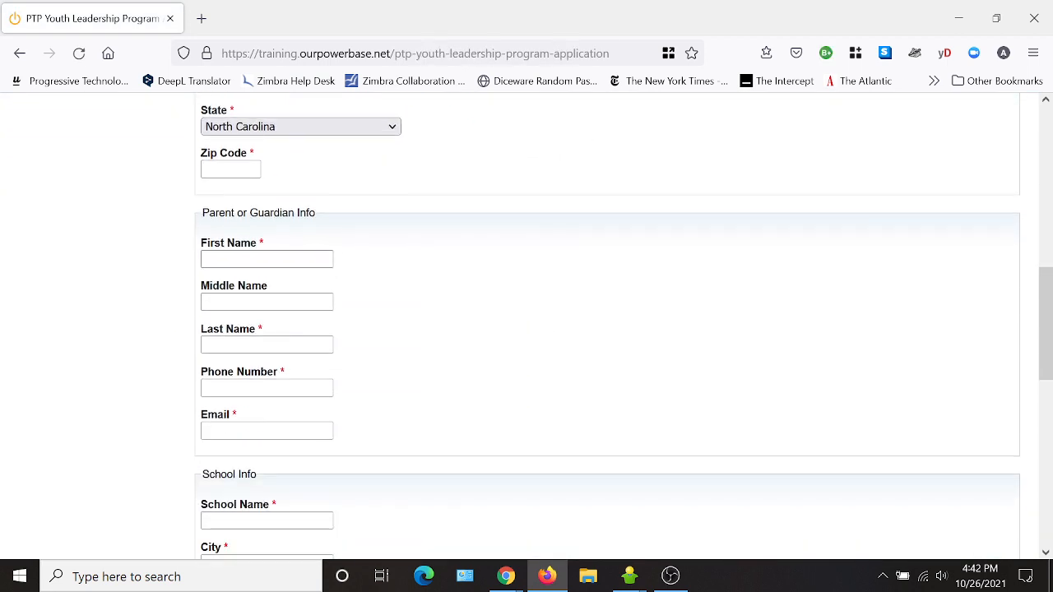
scroll(503, 348, "down", 2)
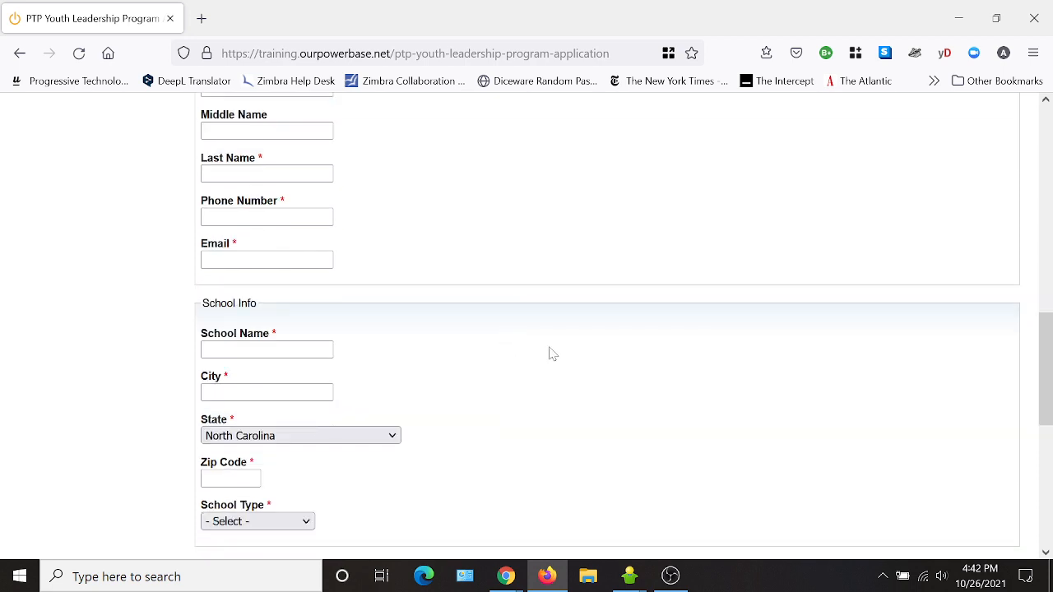
scroll(551, 353, "down", 2)
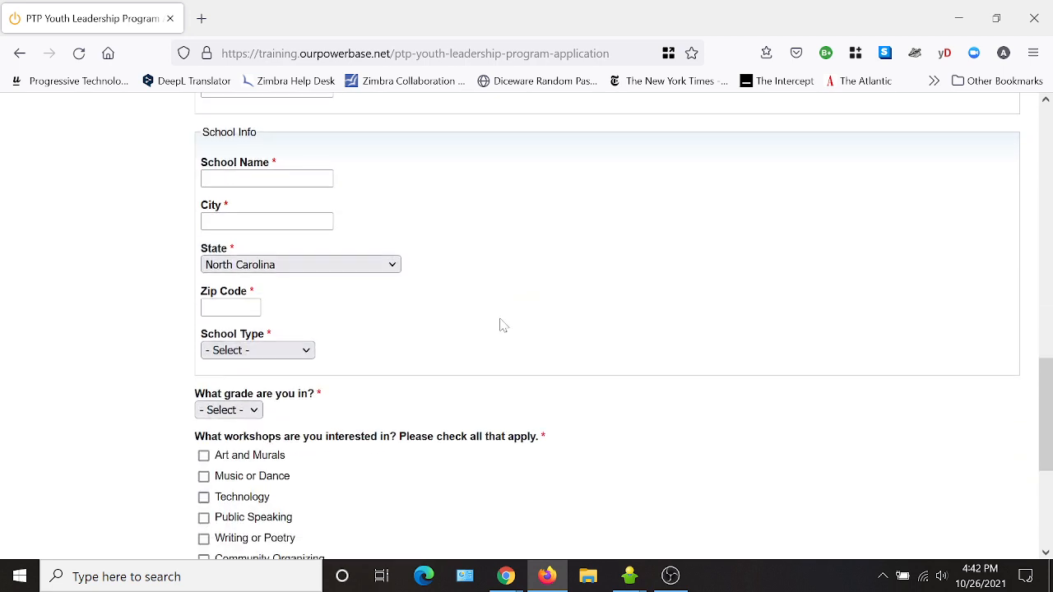
scroll(409, 407, "down", 3)
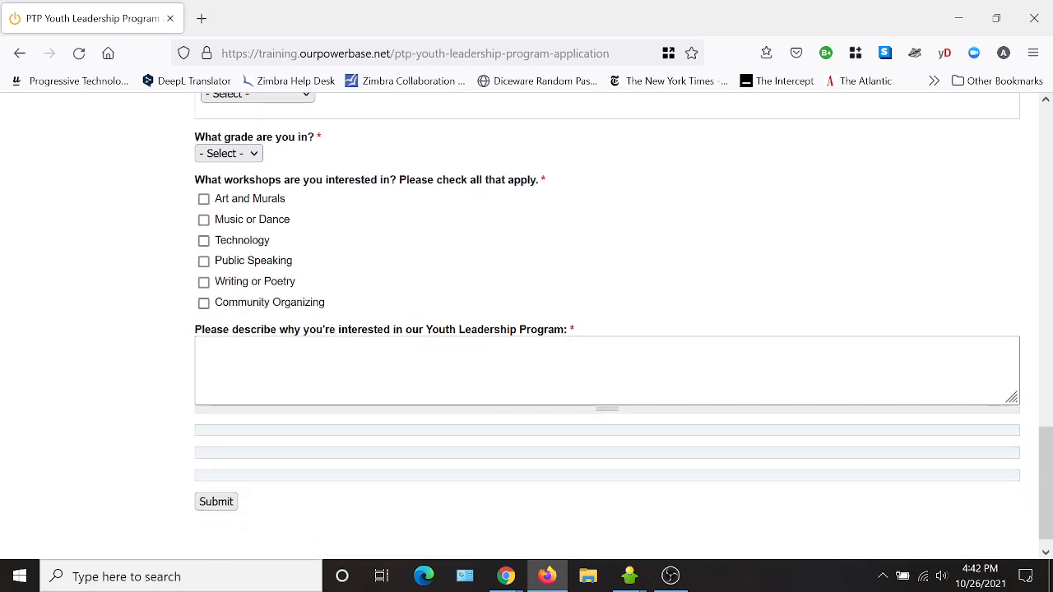
scroll(414, 484, "up", 9)
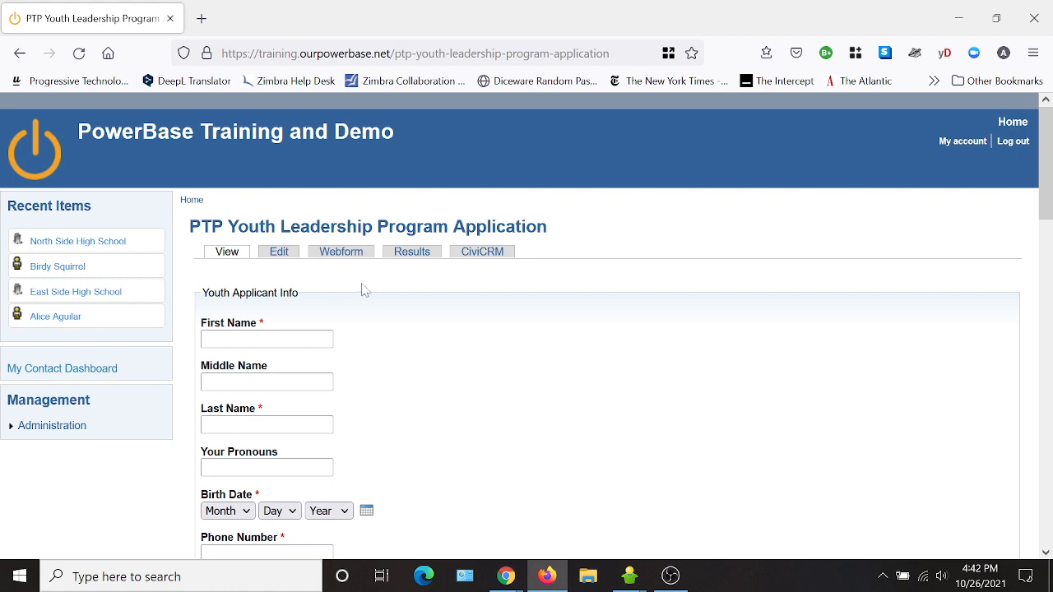
left_click(341, 259)
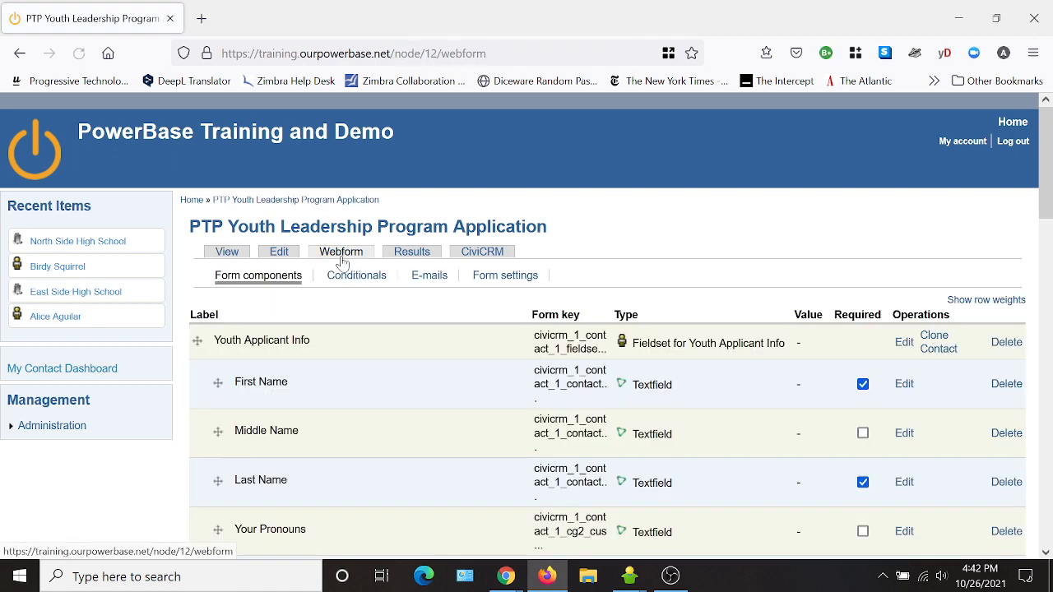
- On the E-mails page, enter both staff e-mail addresses as custom recipients and add them
left_click(434, 276)
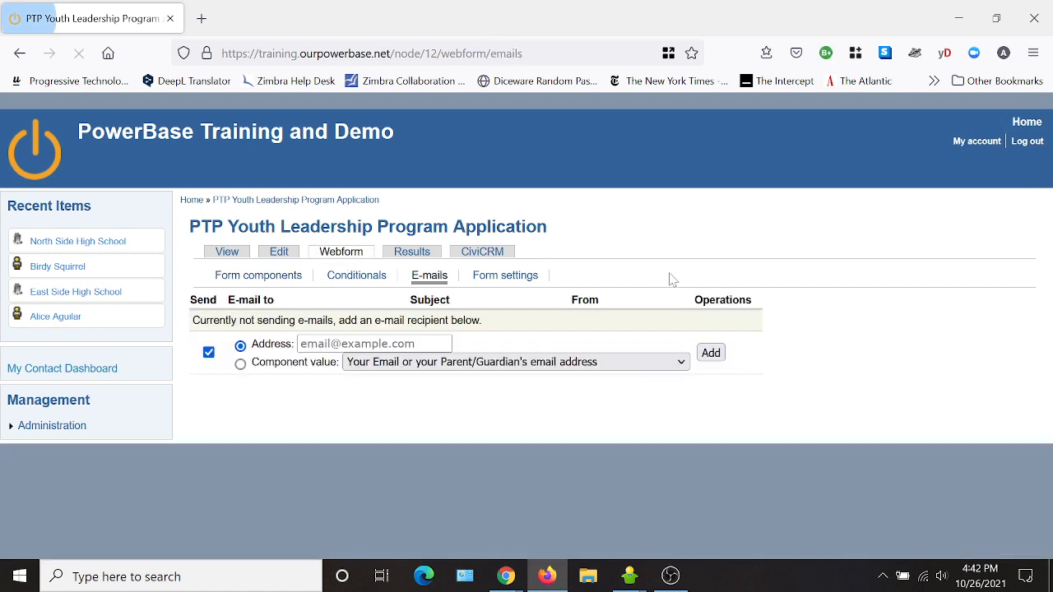
left_click(369, 344)
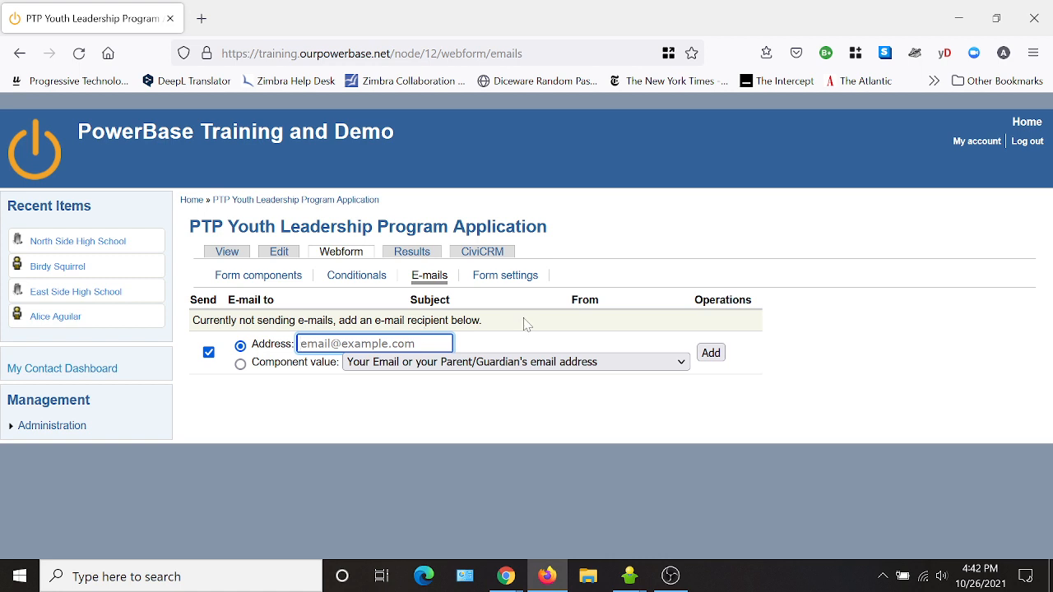
type("alic")
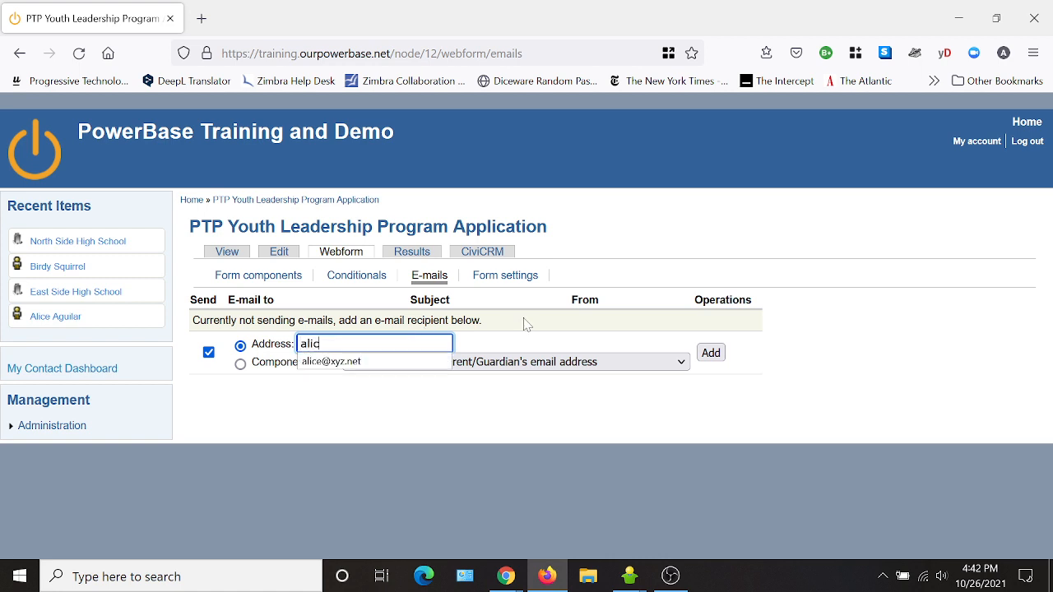
type("e")
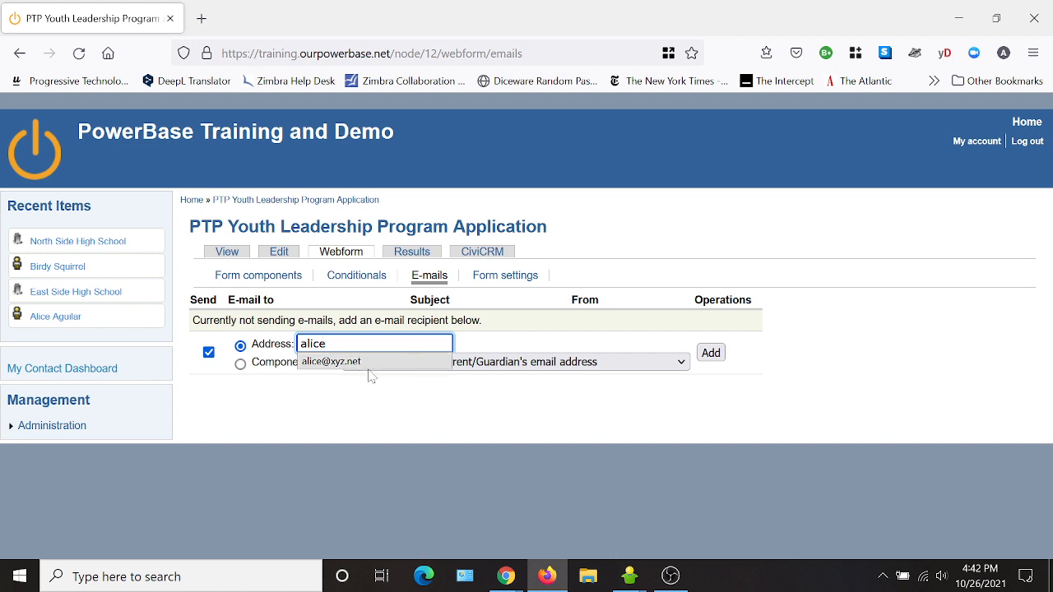
left_click(357, 363)
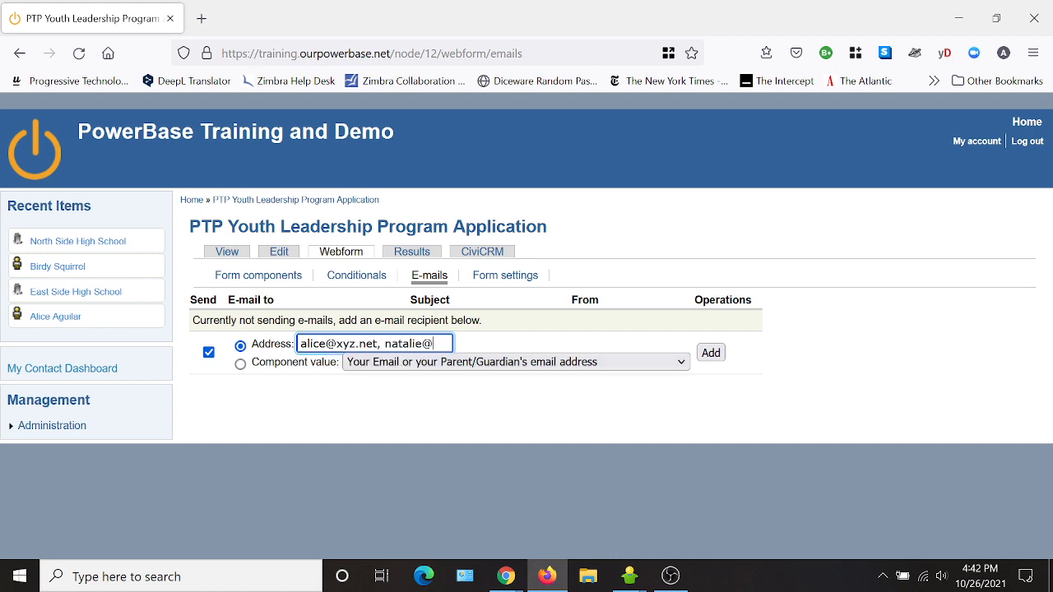
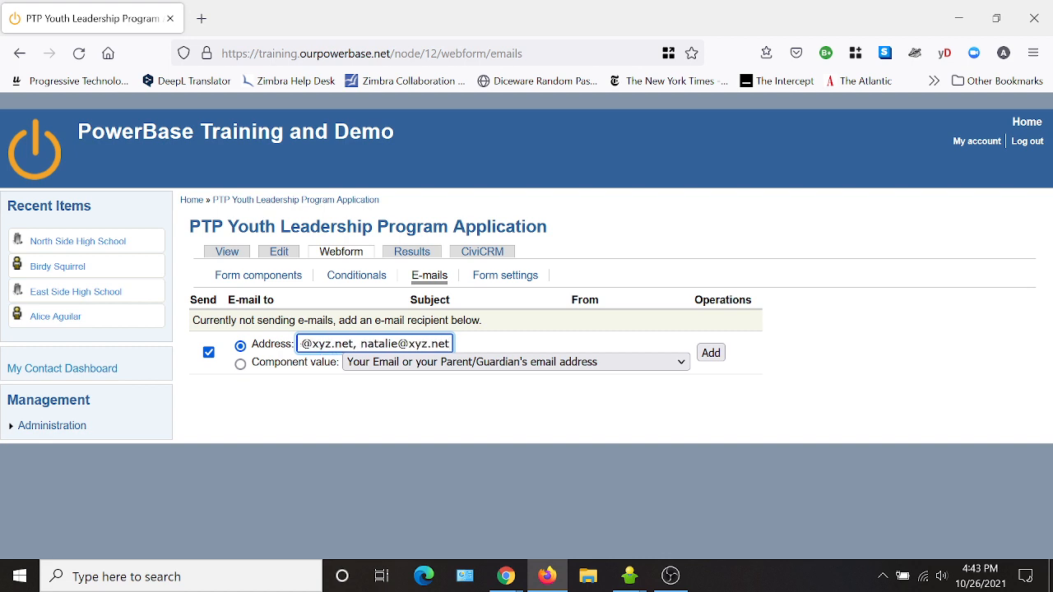
left_click(529, 348)
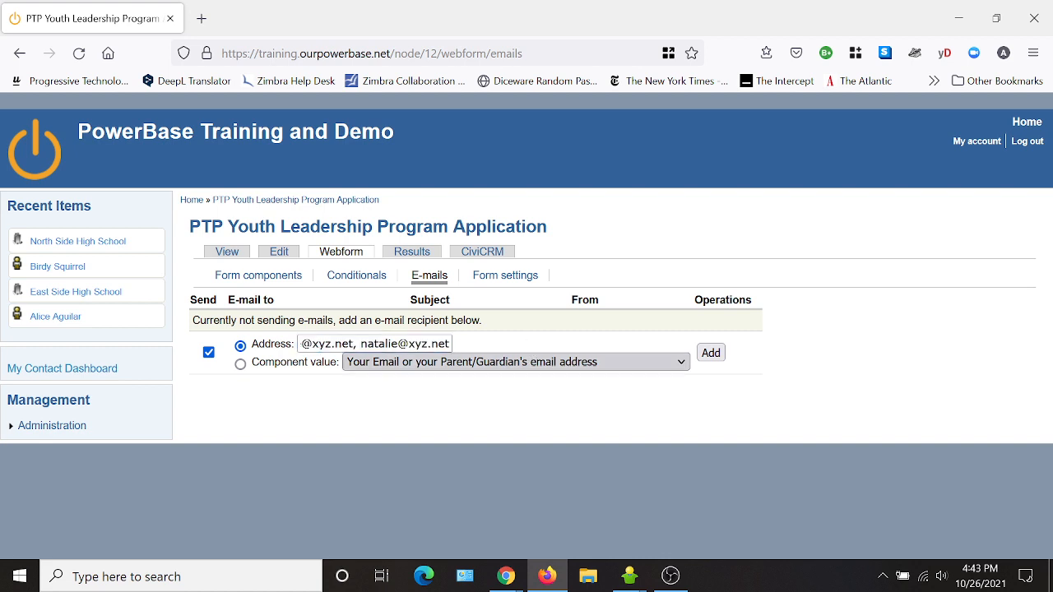
left_click(711, 353)
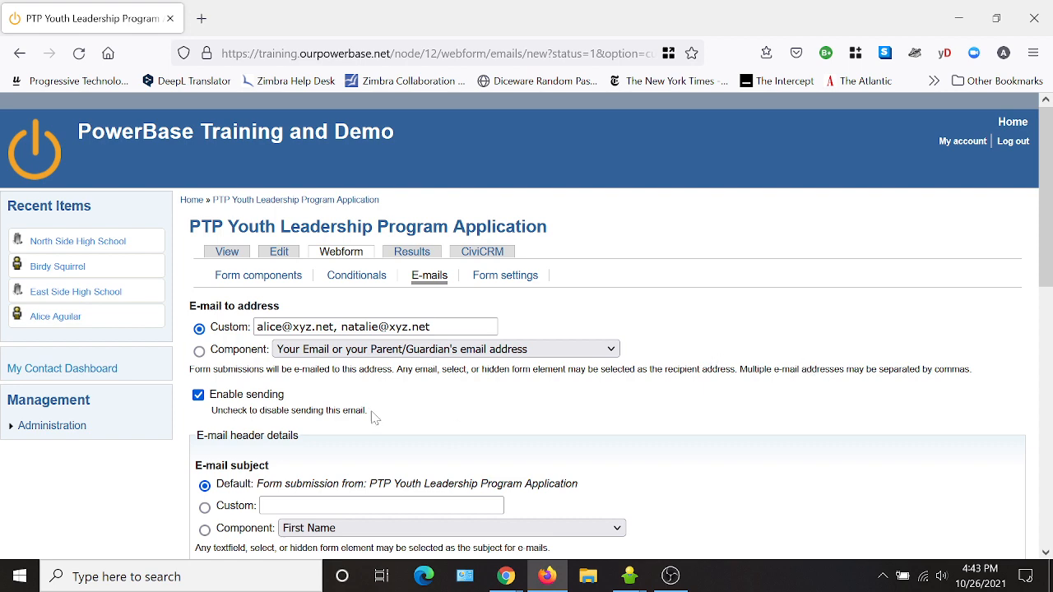
- Review the default subject, sender and template text, then save the staff notification e-mail
scroll(423, 413, "down", 3)
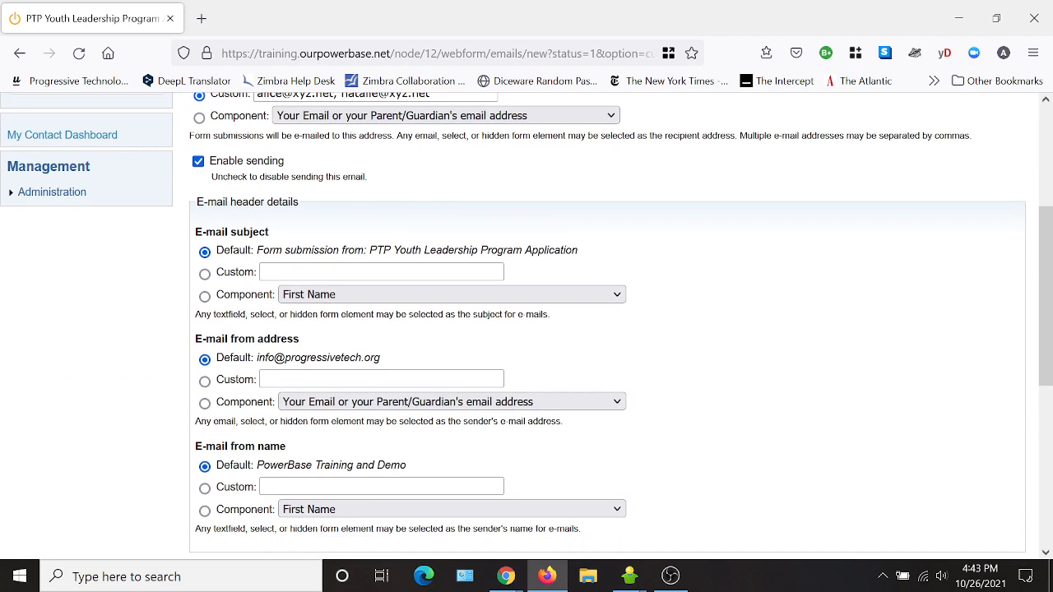
scroll(344, 292, "down", 3)
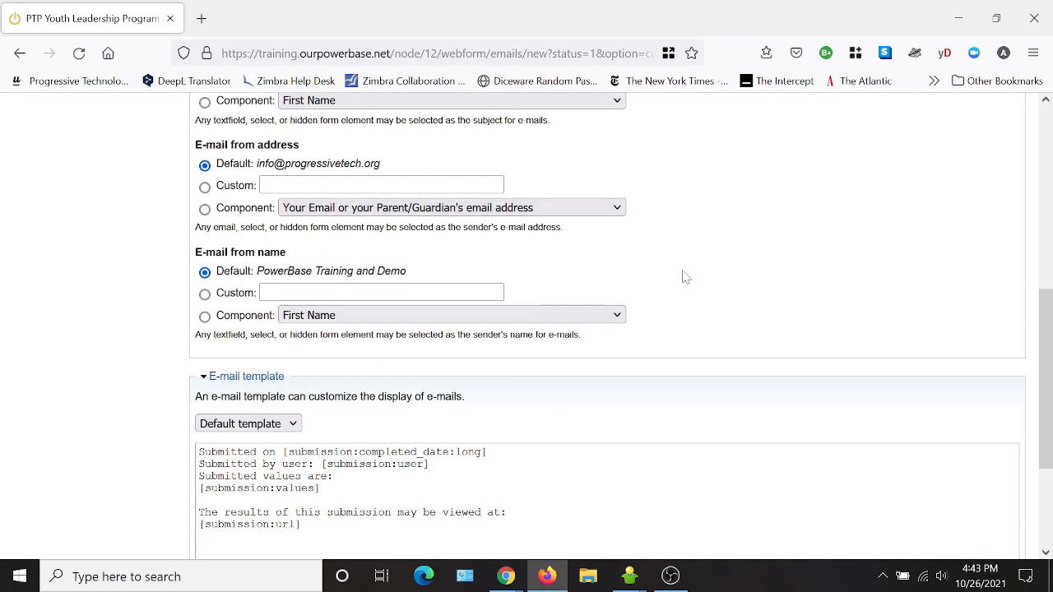
scroll(682, 277, "down", 3)
scroll(682, 277, "down", 1)
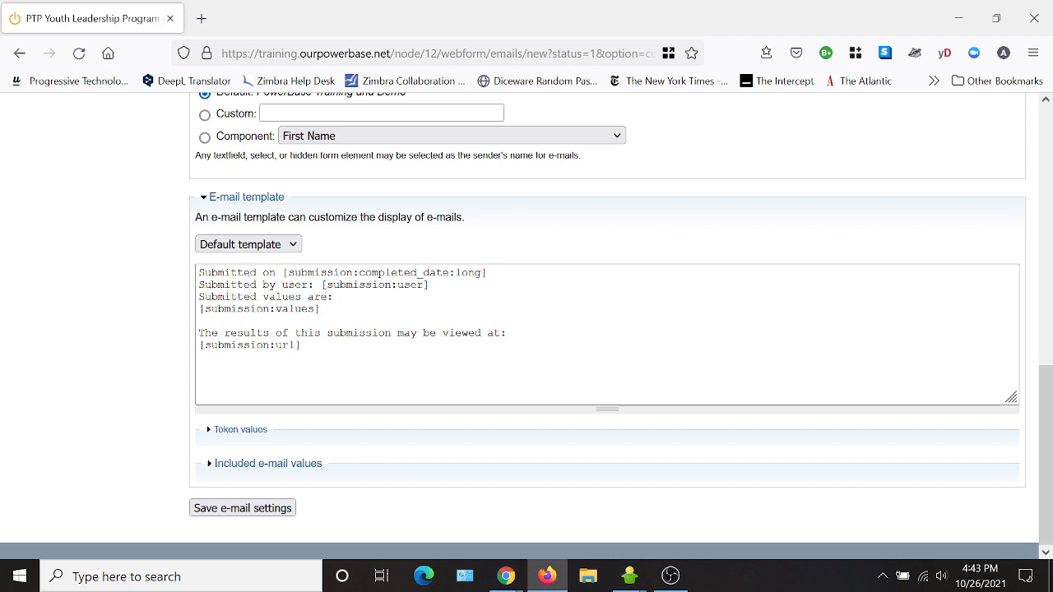
left_click_drag(301, 345, 198, 272)
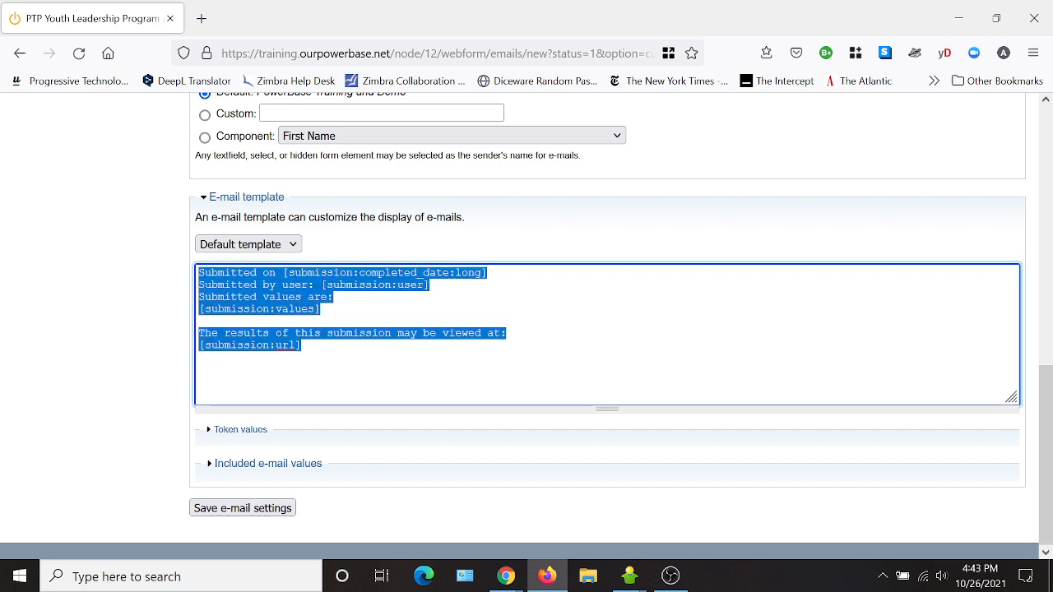
left_click_drag(302, 346, 199, 273)
left_click(280, 344)
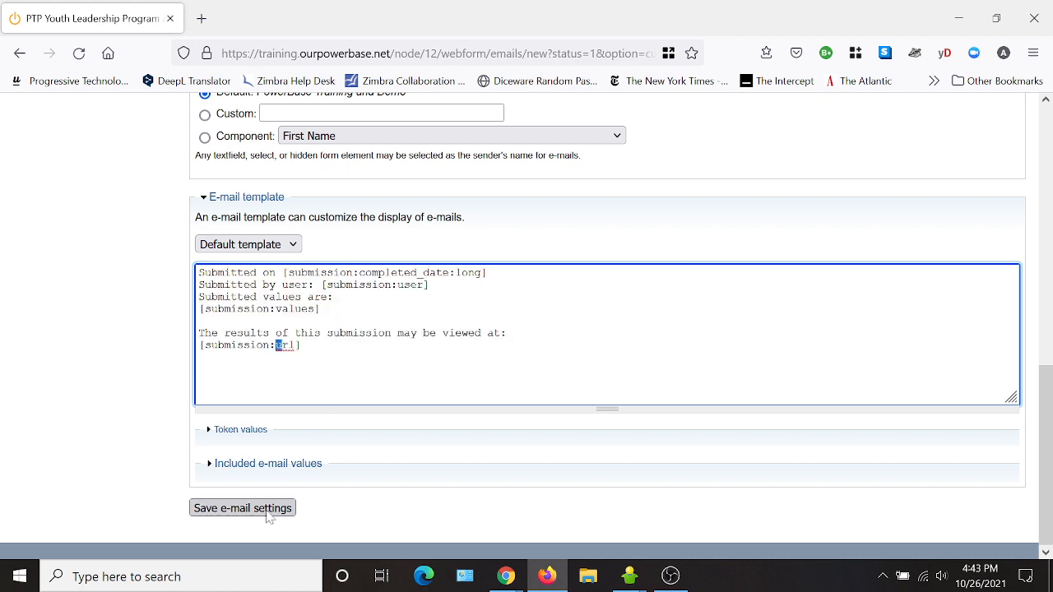
left_click(265, 509)
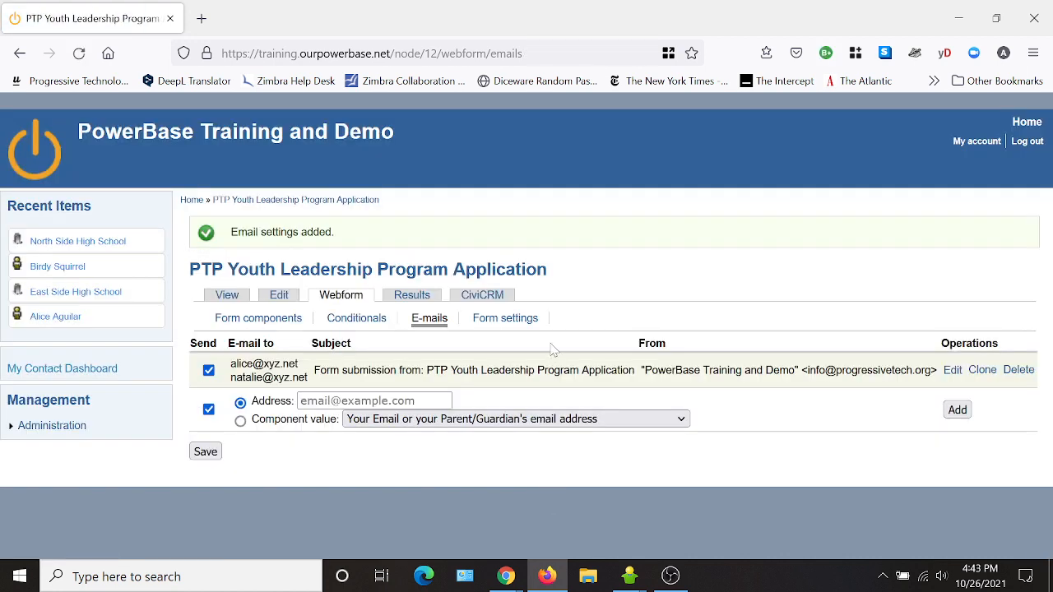
left_click(241, 422)
left_click(414, 422)
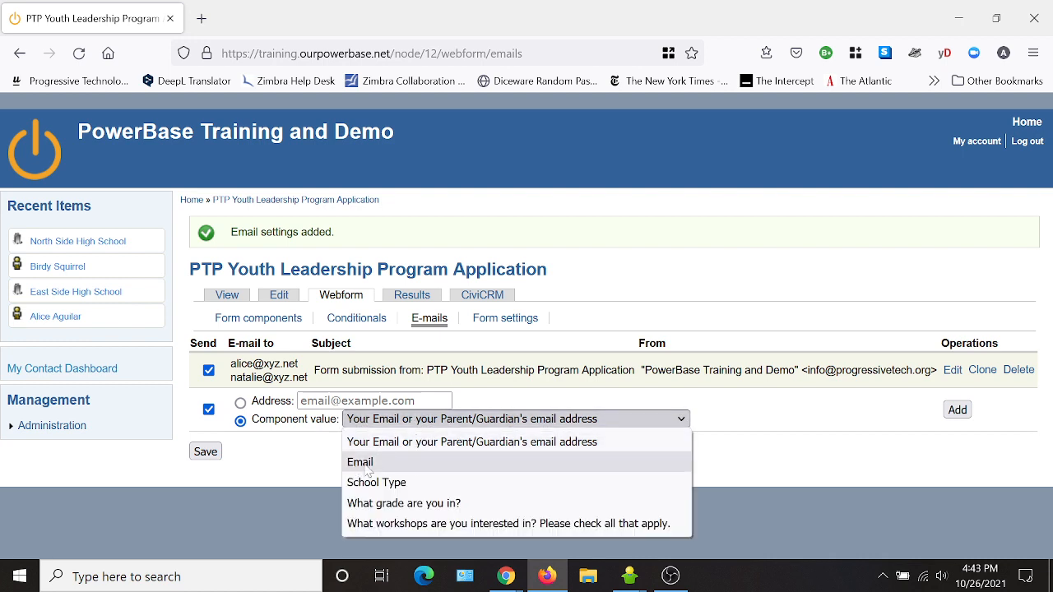
left_click(417, 446)
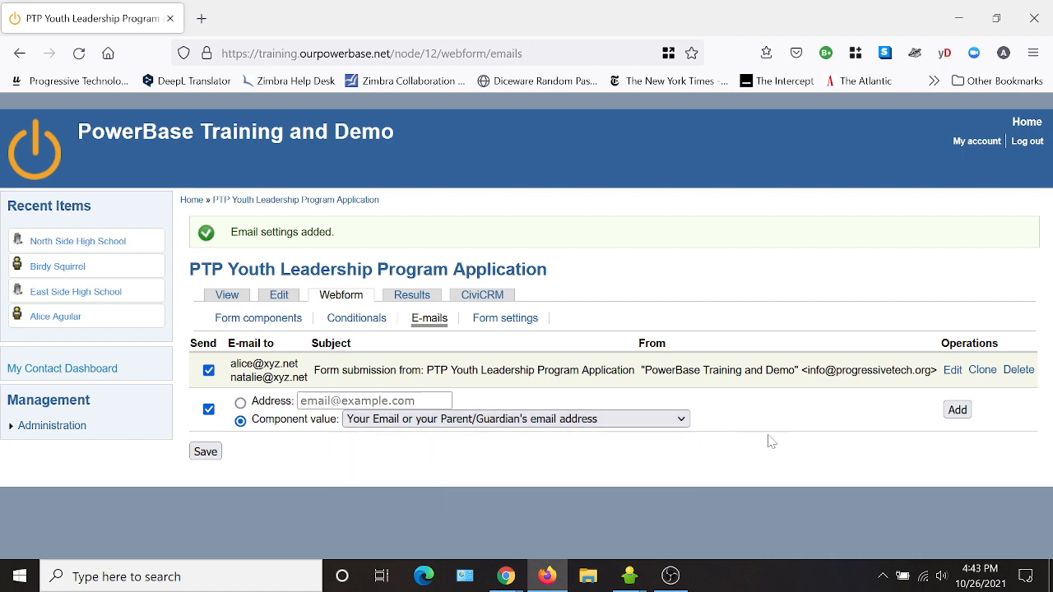
left_click(957, 408)
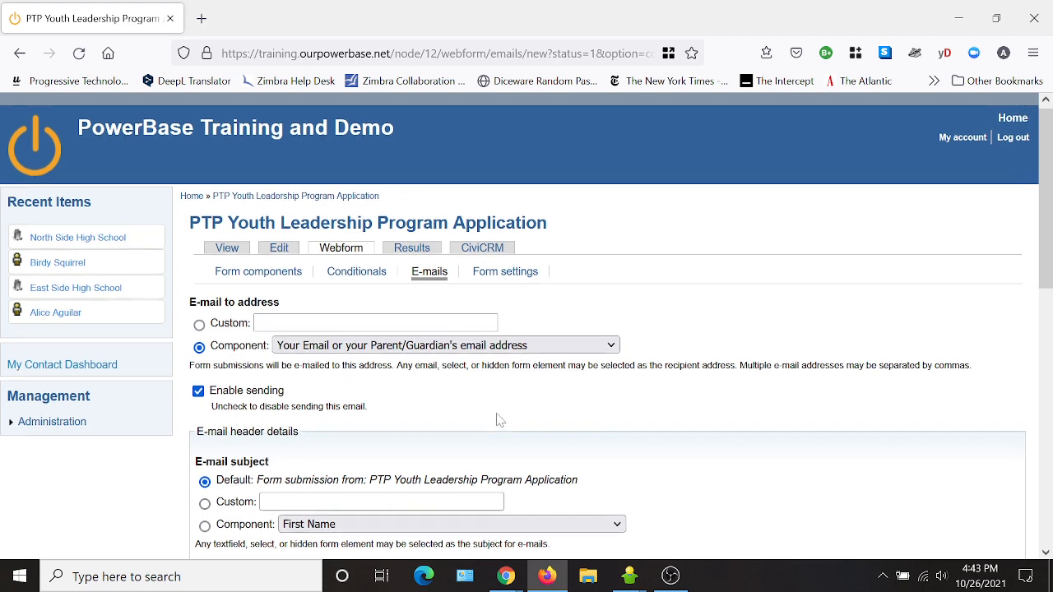
- Give the applicant e-mail the custom subject 'Thanks for your application'
scroll(499, 418, "down", 2)
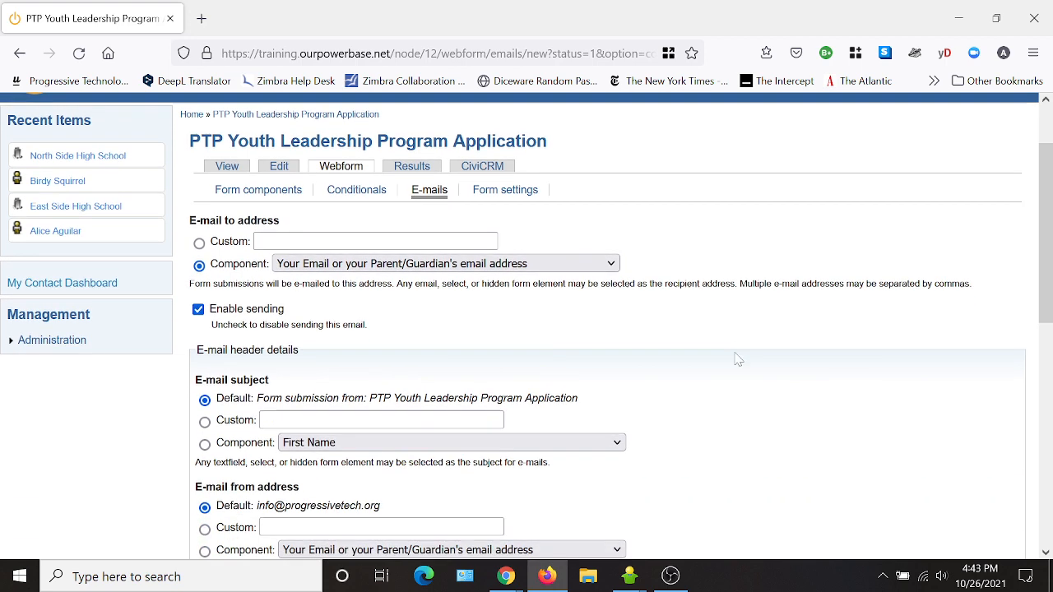
left_click(205, 421)
type("T")
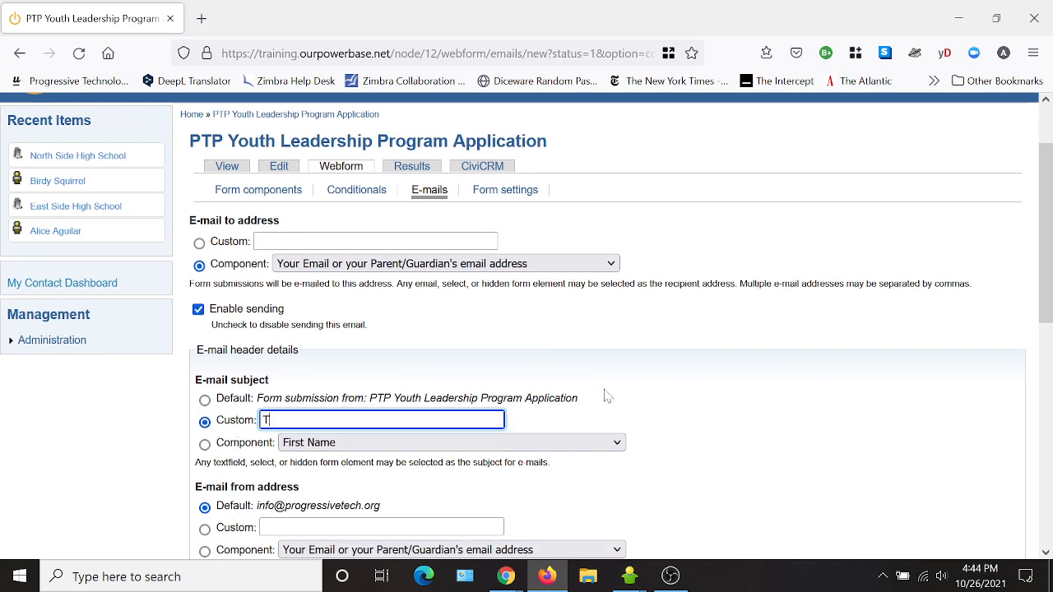
type("hanks for your application")
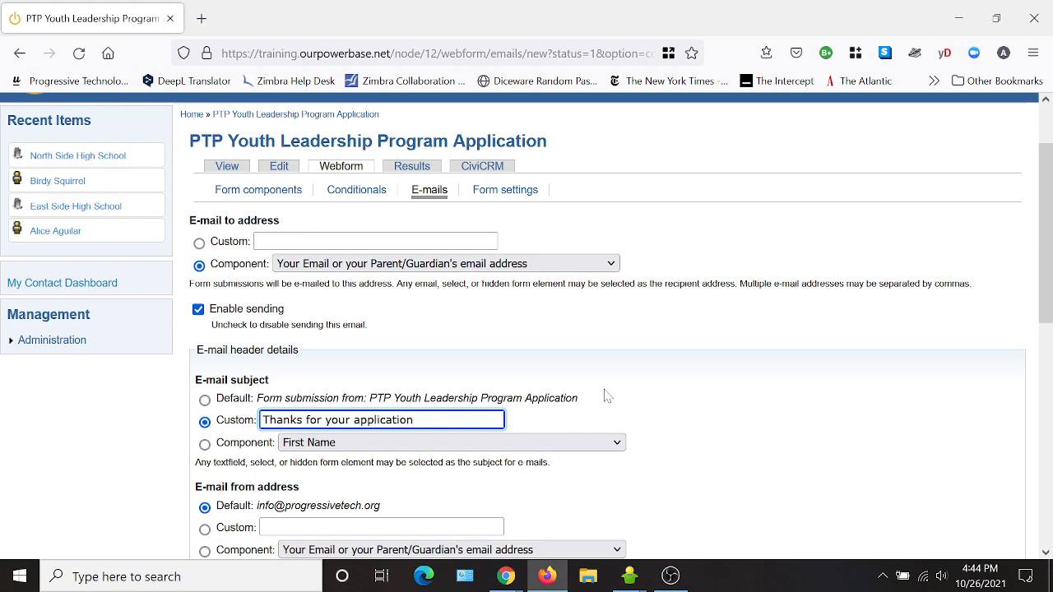
scroll(604, 396, "down", 2)
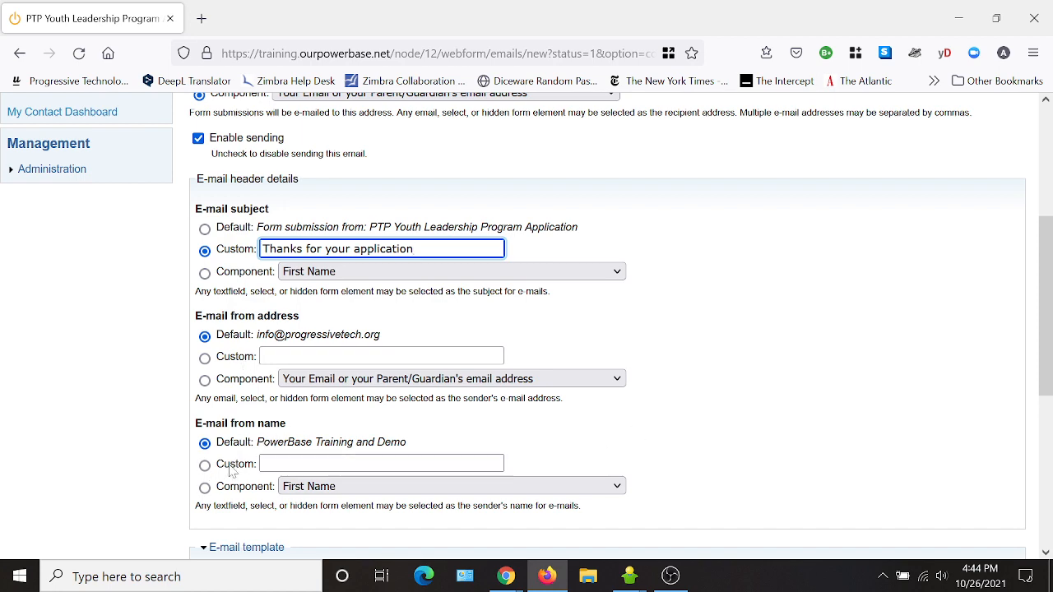
scroll(757, 415, "down", 2)
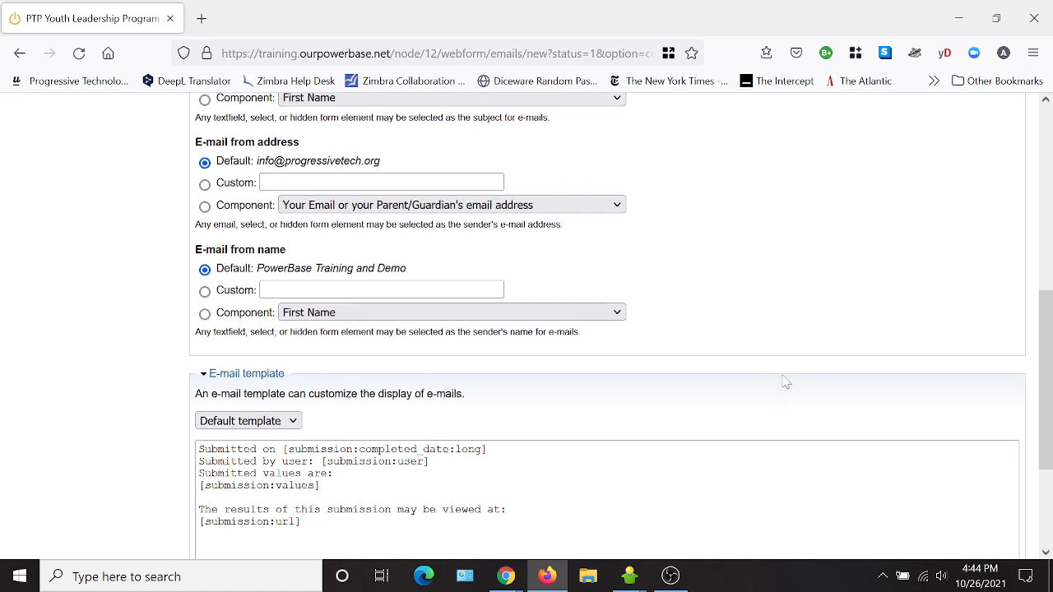
scroll(785, 383, "down", 1)
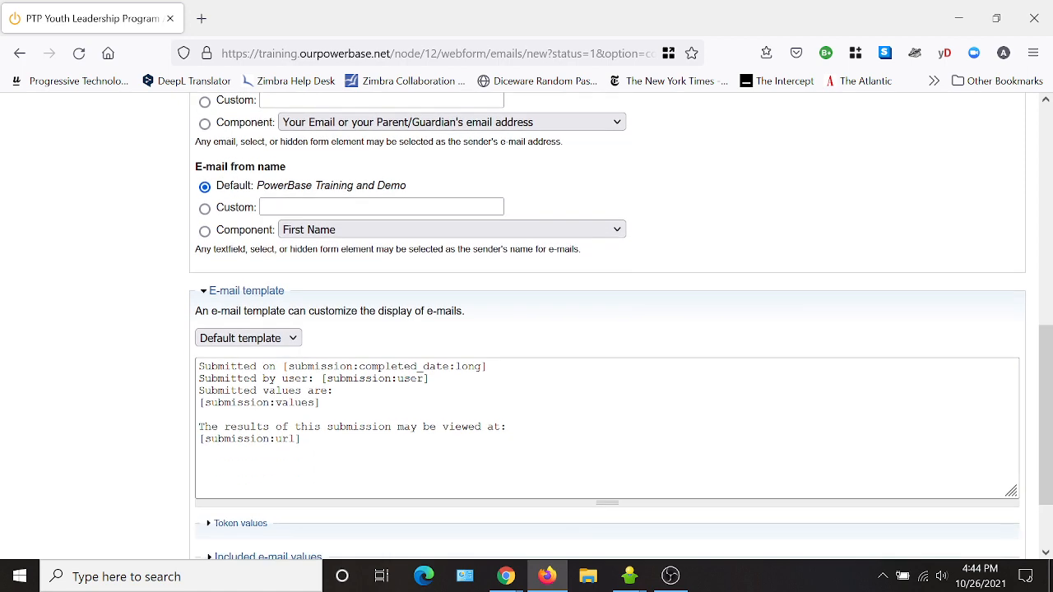
- Add a 'Thanks for your application:' line above the template text and save the applicant e-mail
left_click(199, 367)
key("Return")
key("Return")
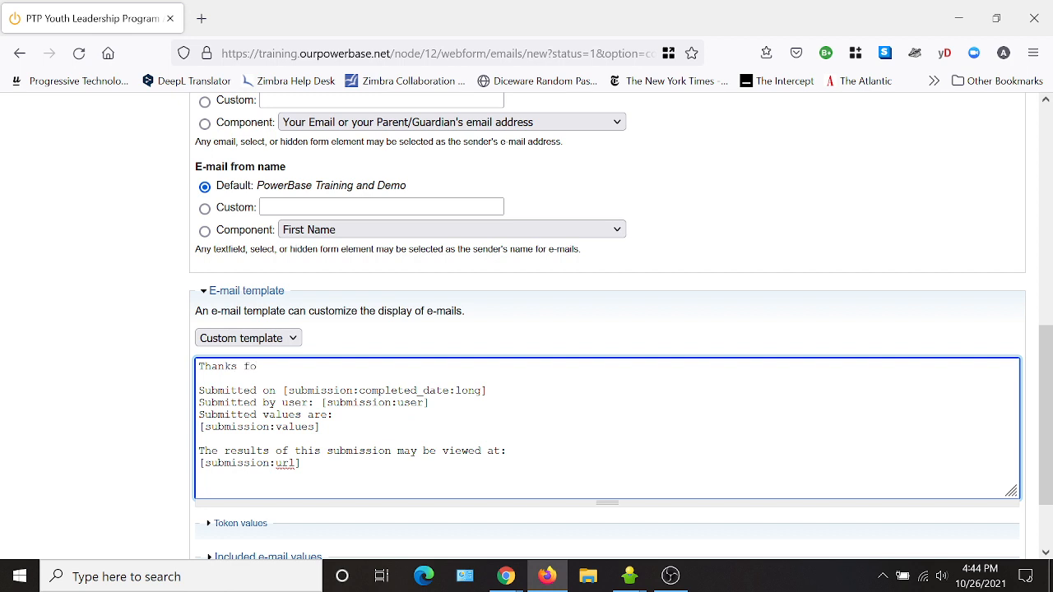
type("Thanks for your application, we will contact you soon")
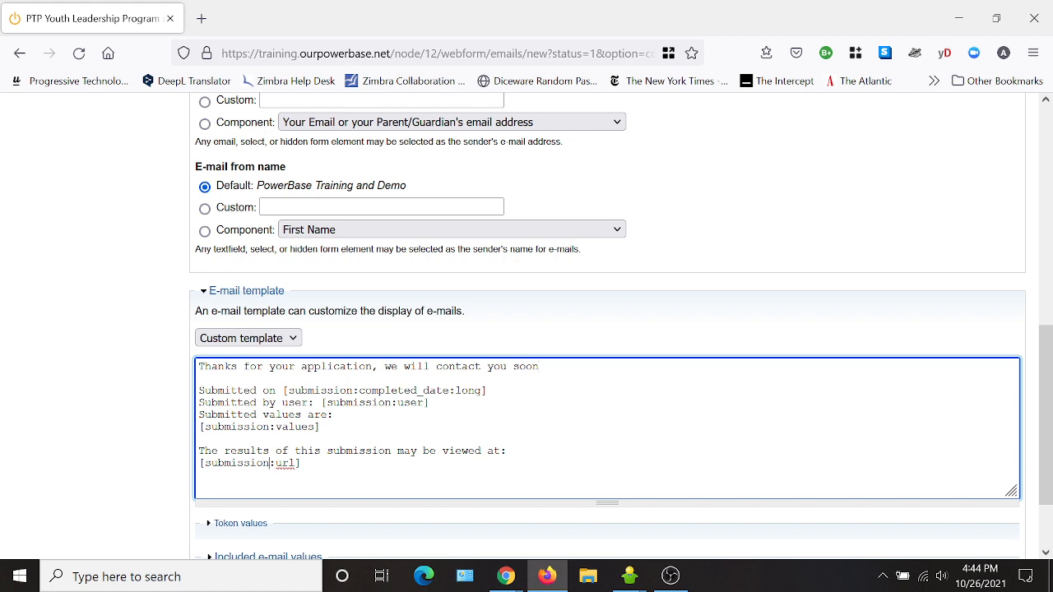
left_click_drag(302, 463, 199, 390)
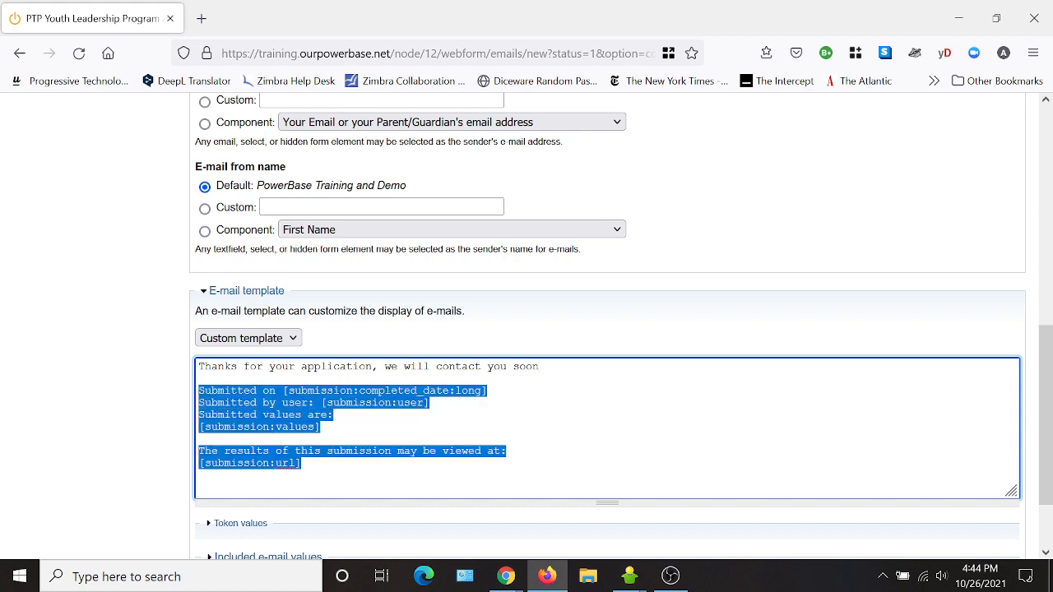
left_click(199, 378)
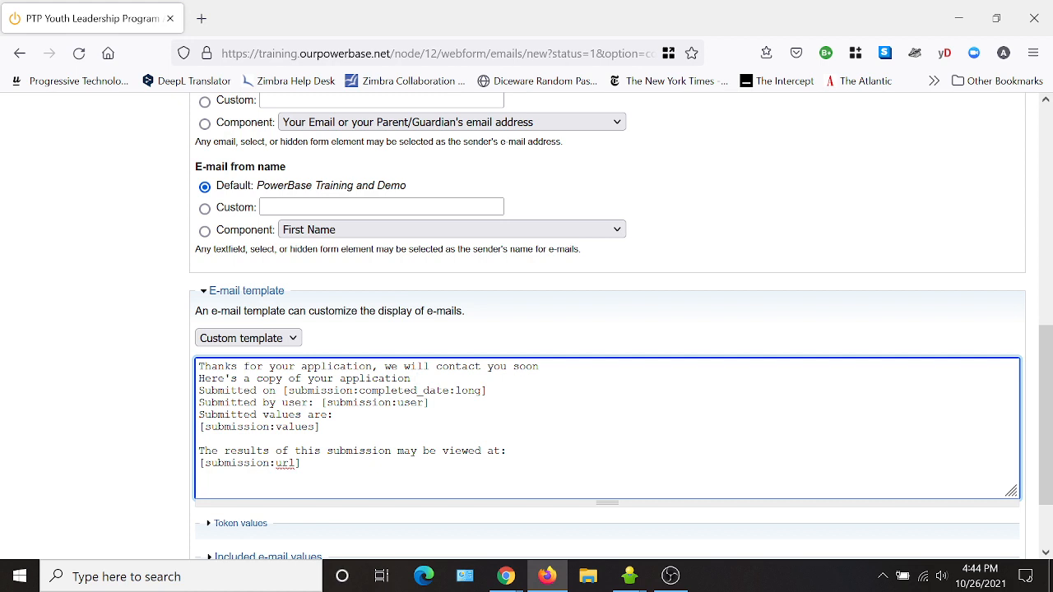
type(":")
key("Return")
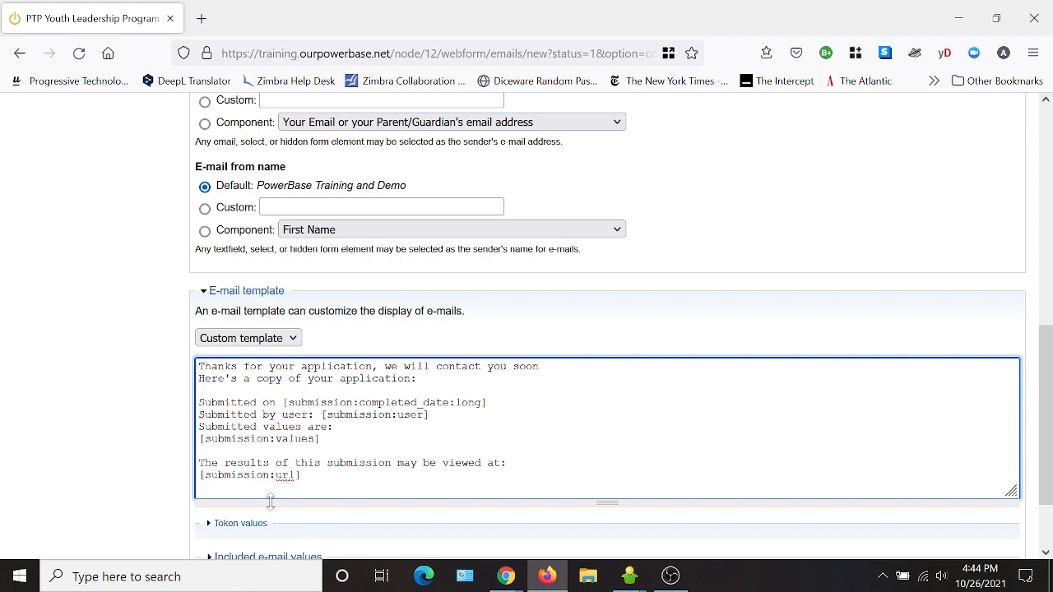
scroll(453, 466, "down", 2)
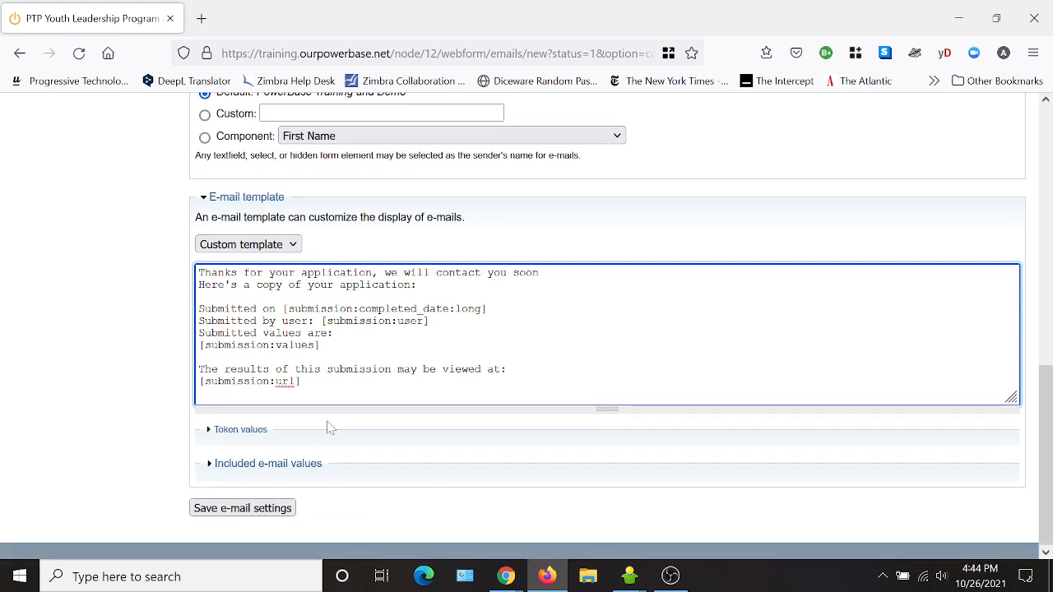
left_click(263, 511)
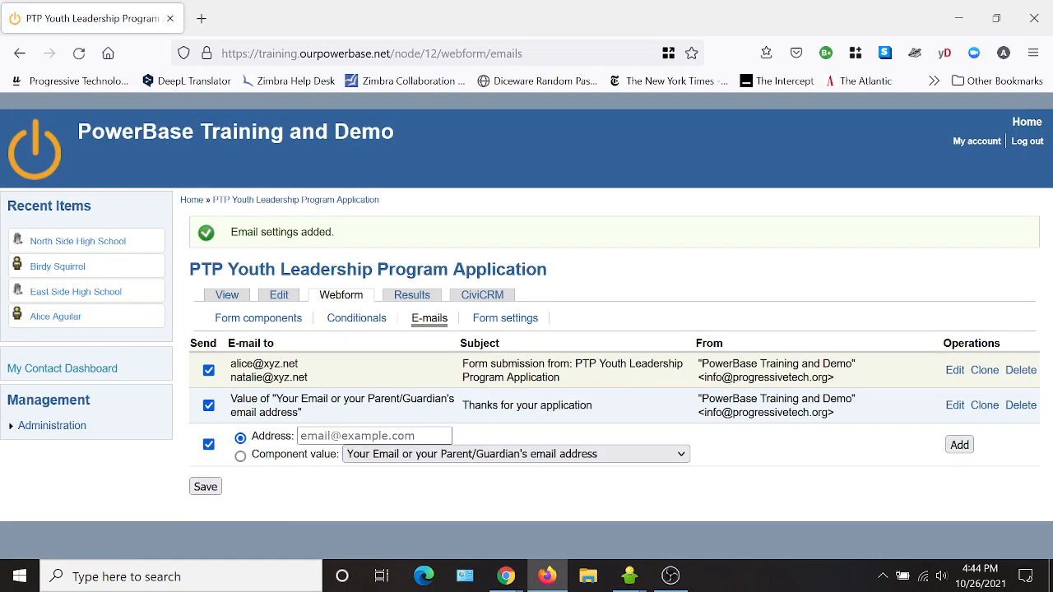
- Add a third e-mail addressed to the form's Email component value
left_click(240, 455)
left_click(405, 454)
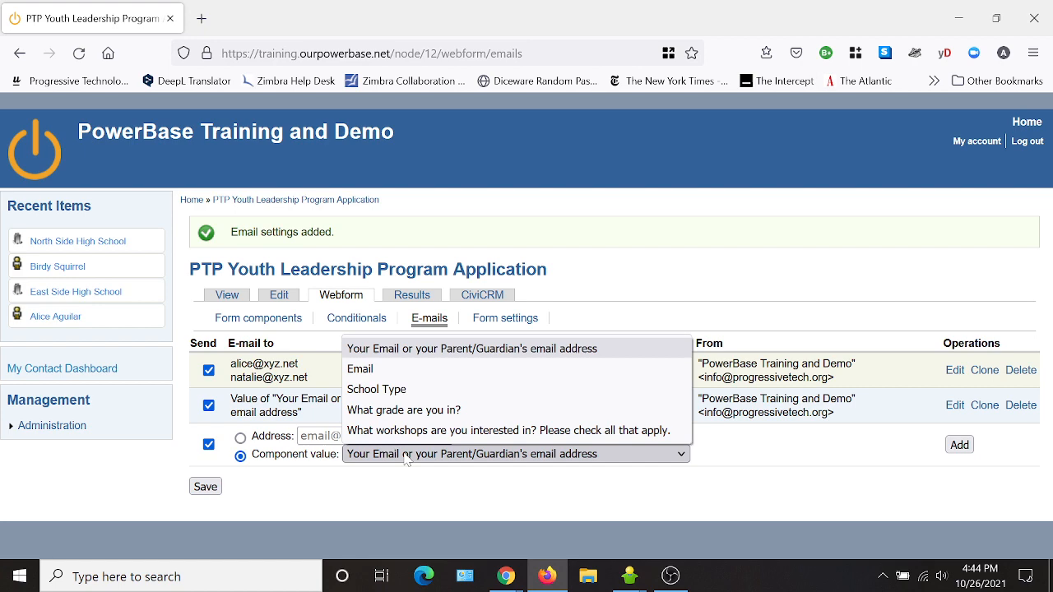
left_click(366, 367)
left_click(959, 445)
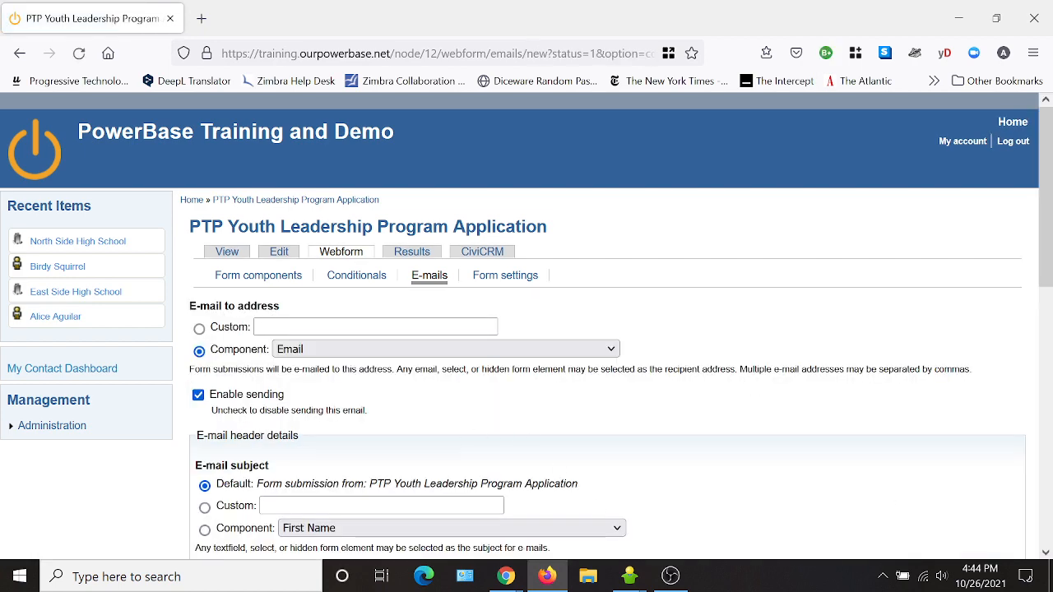
- Set the custom subject 'Thanks for your application' for the Email-field e-mail
scroll(526, 329, "down", 2)
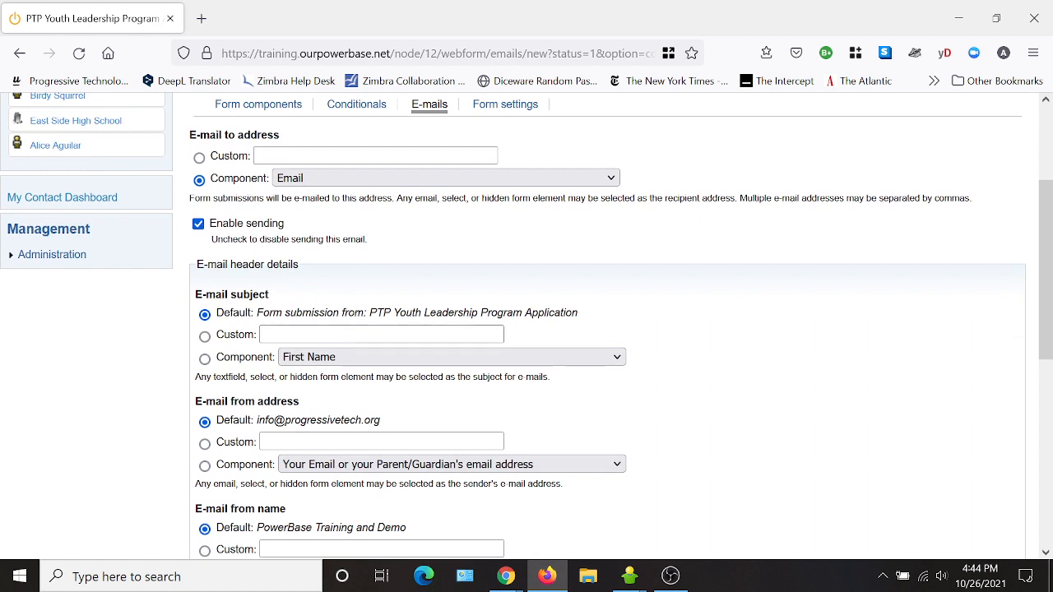
left_click(205, 336)
left_click(381, 334)
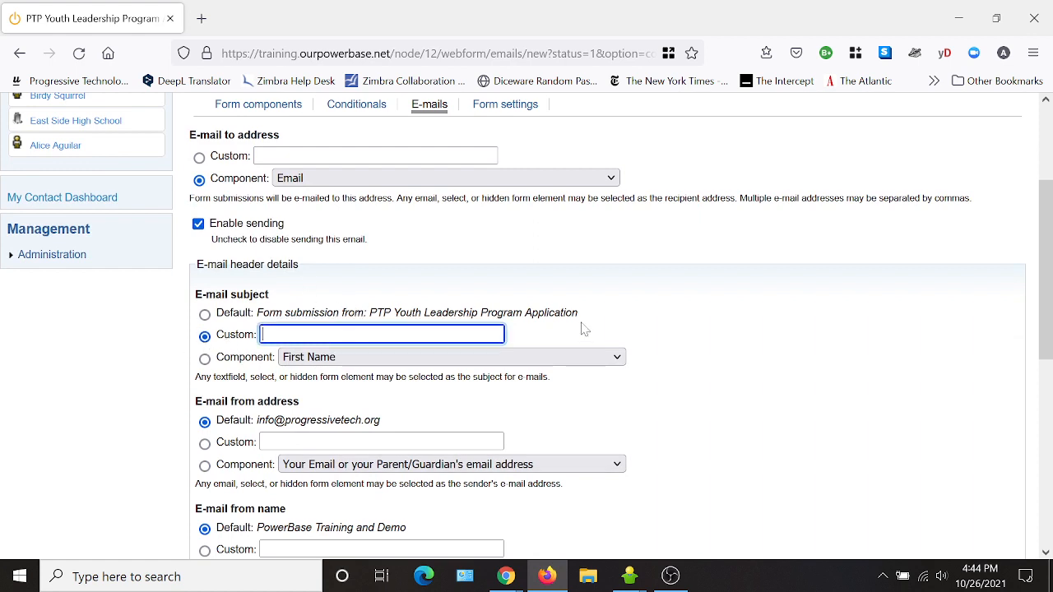
type("Thanks")
key("Down")
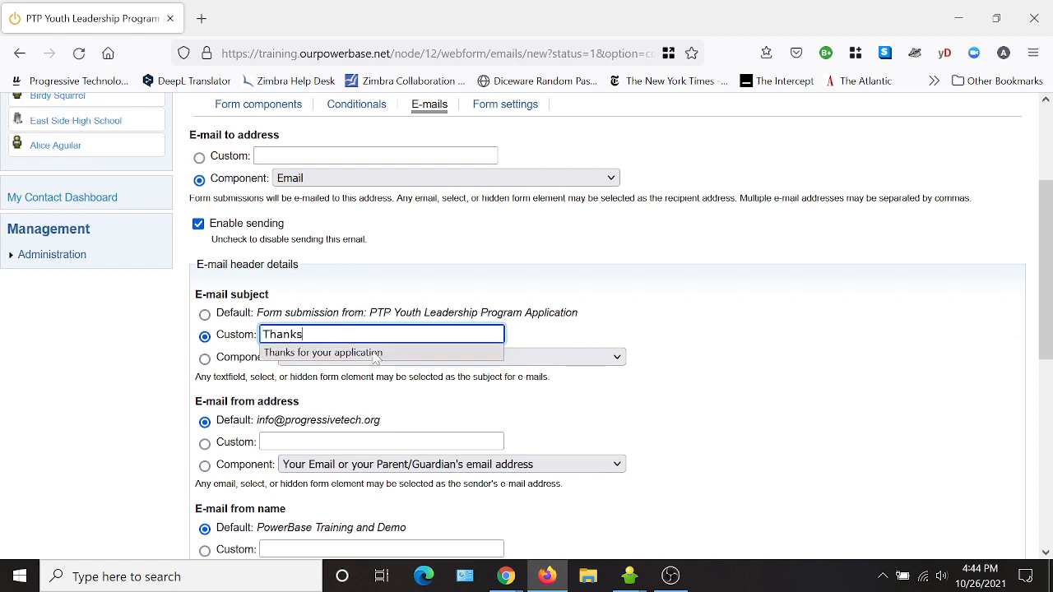
key("Return")
- Add 'THank you for applying..' above the template text and save the e-mail settings
scroll(658, 440, "down", 5)
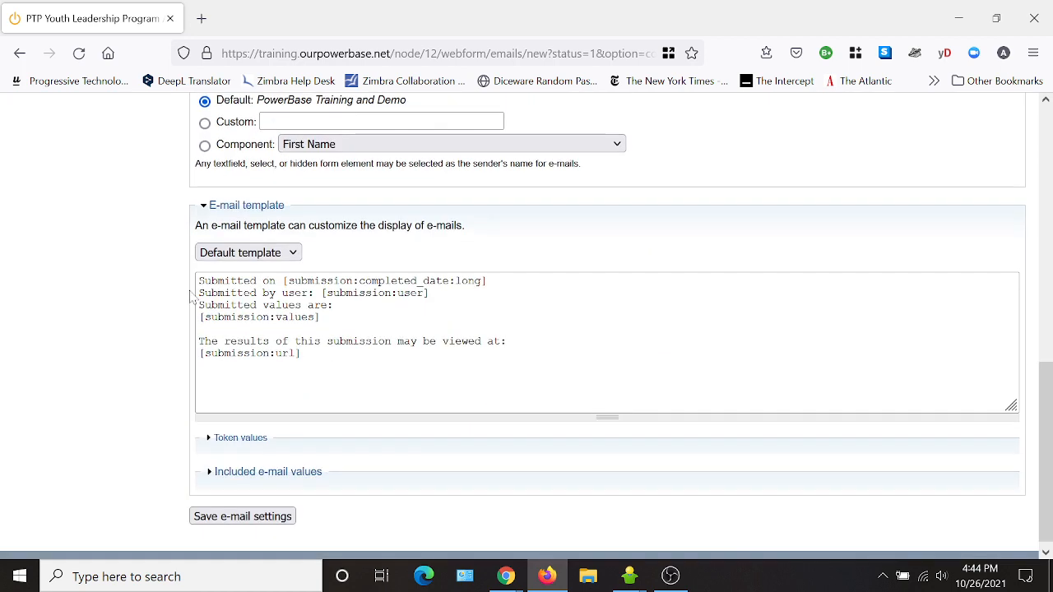
left_click(198, 293)
key("Return")
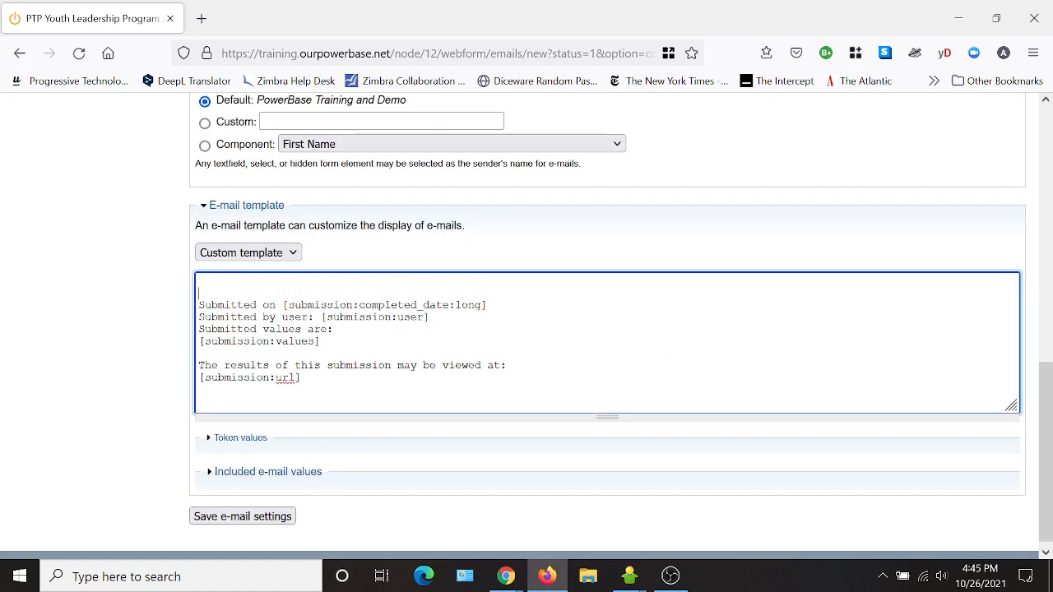
type("THank yo")
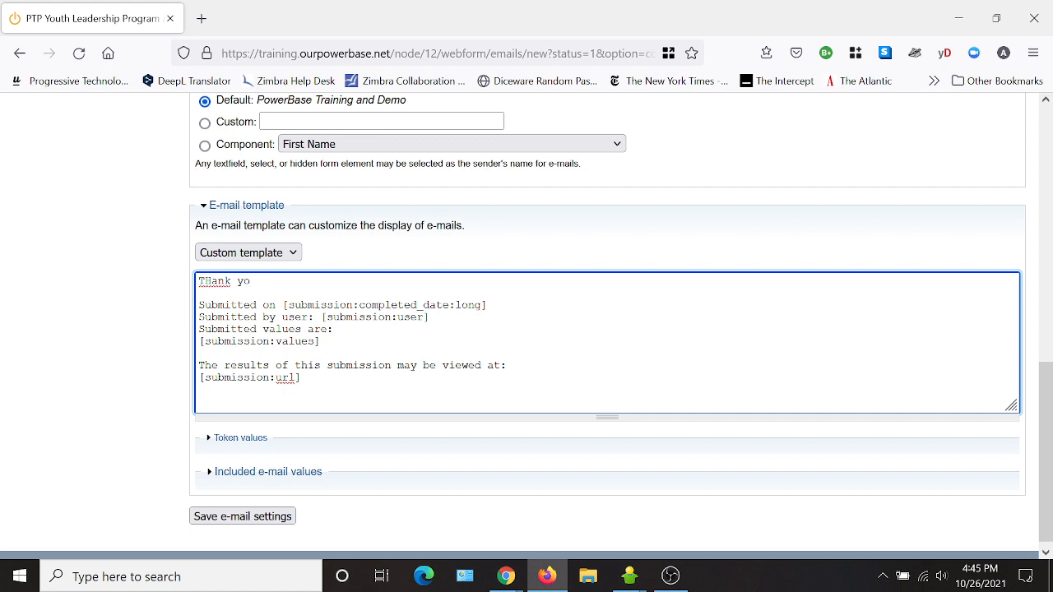
type("u for applying....")
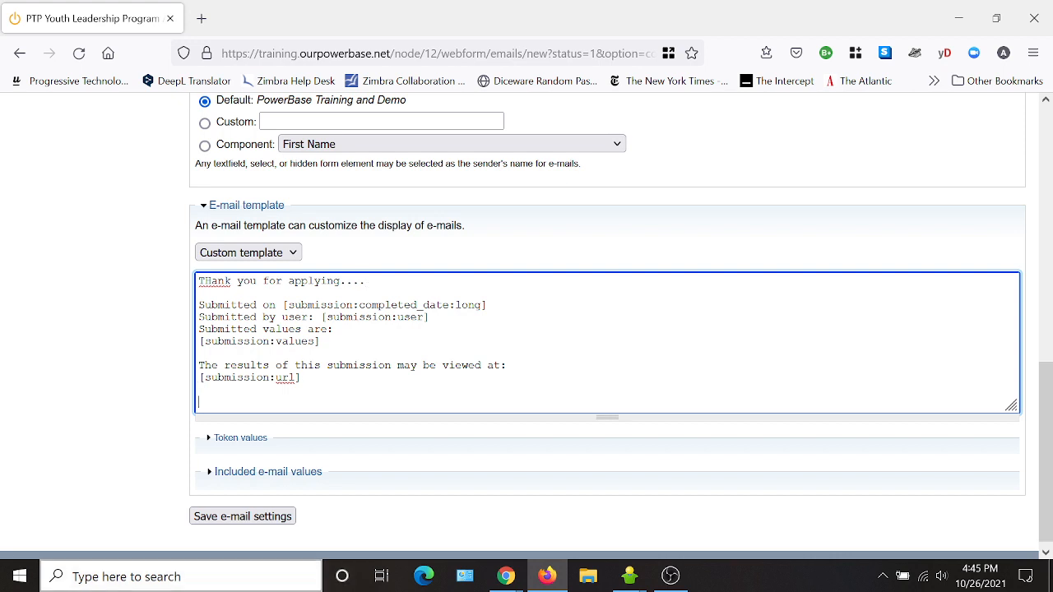
left_click(243, 515)
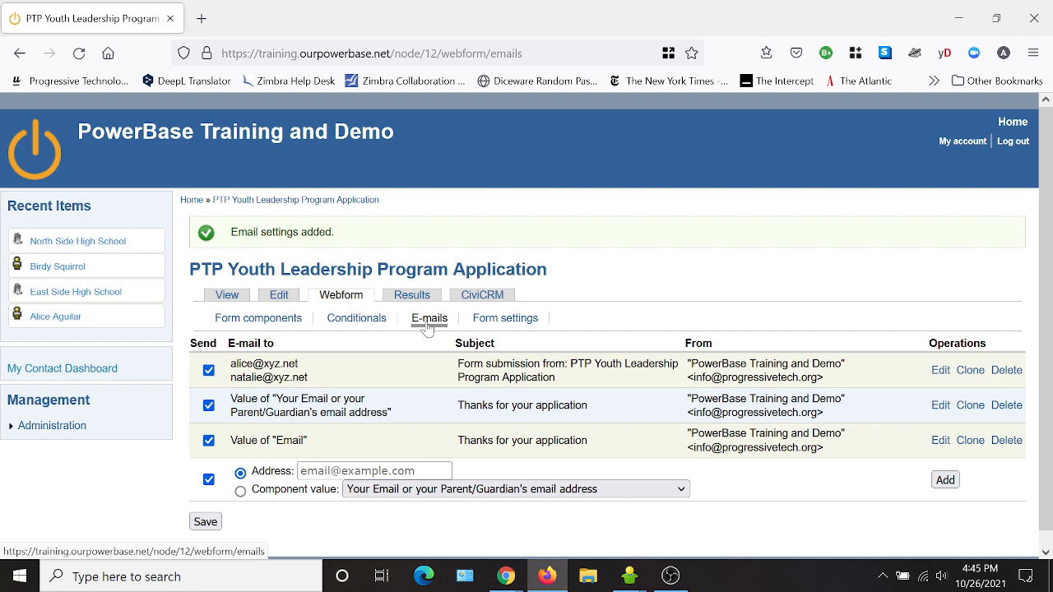
- View the published application form and scroll through it
left_click(225, 298)
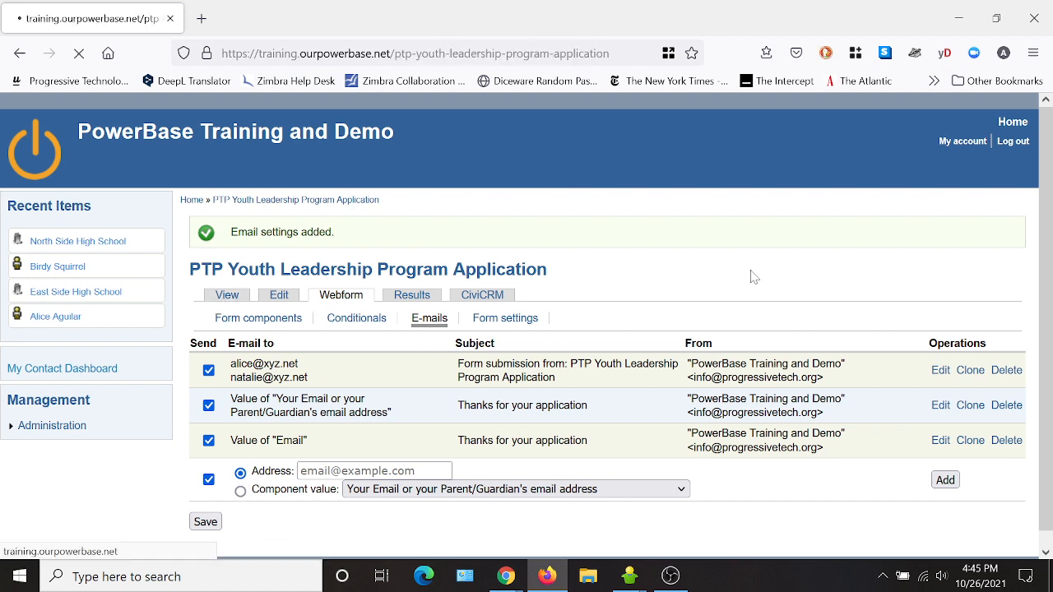
scroll(714, 360, "down", 2)
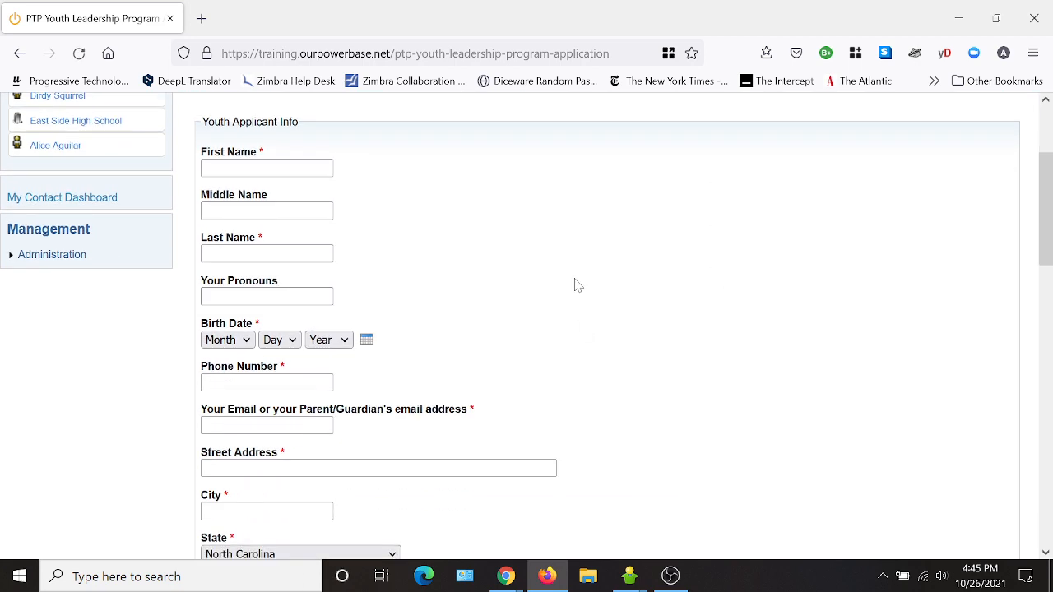
scroll(600, 288, "down", 10)
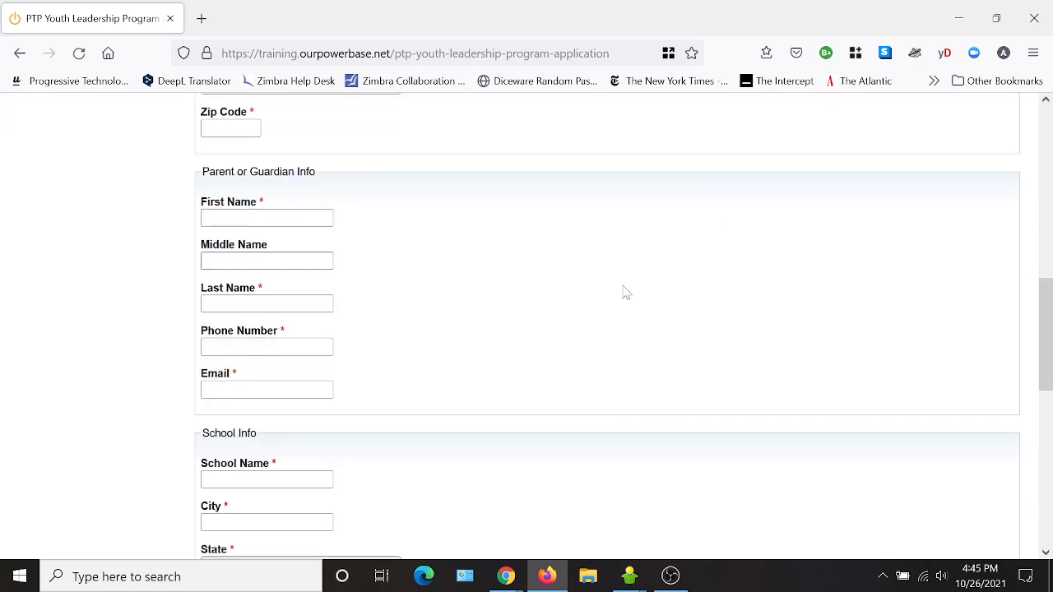
scroll(629, 292, "down", 6)
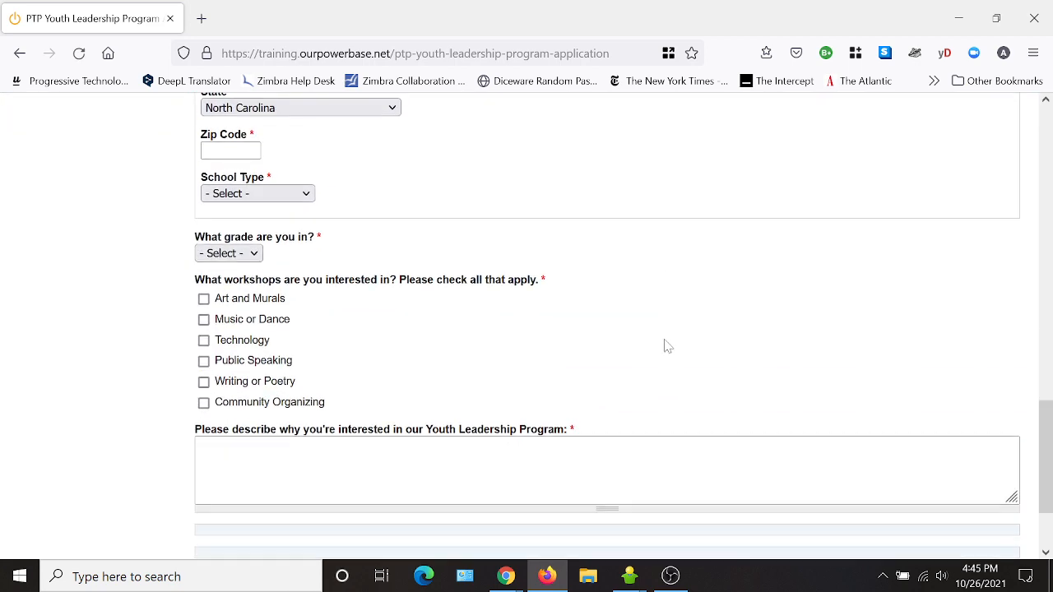
scroll(671, 350, "up", 15)
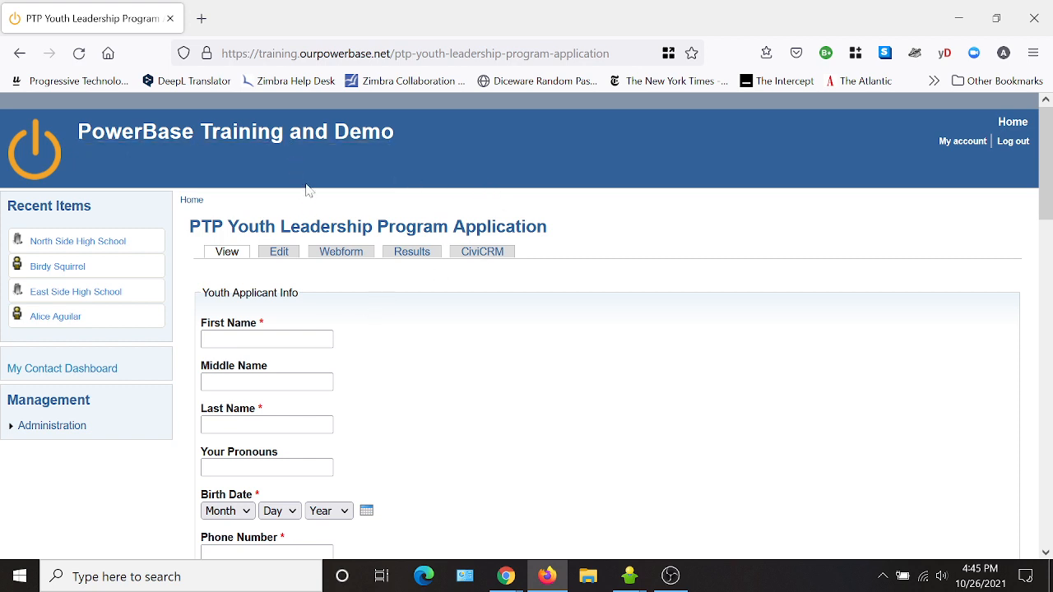
left_click(228, 253)
- Note the webform's node number 12 from the address bar, then go to Administration
left_click(329, 255)
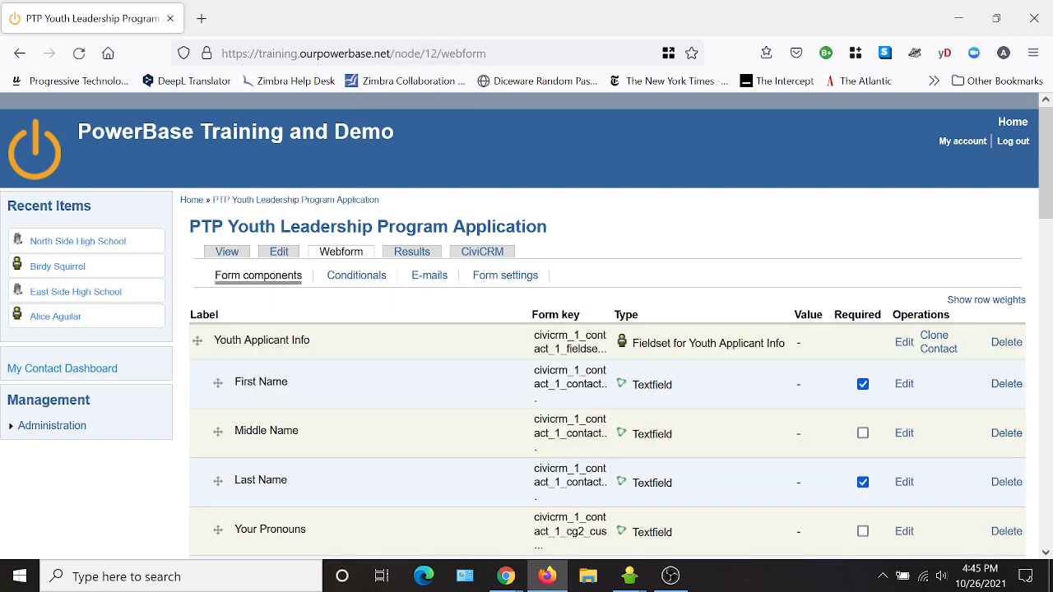
left_click(430, 53)
double_click(430, 53)
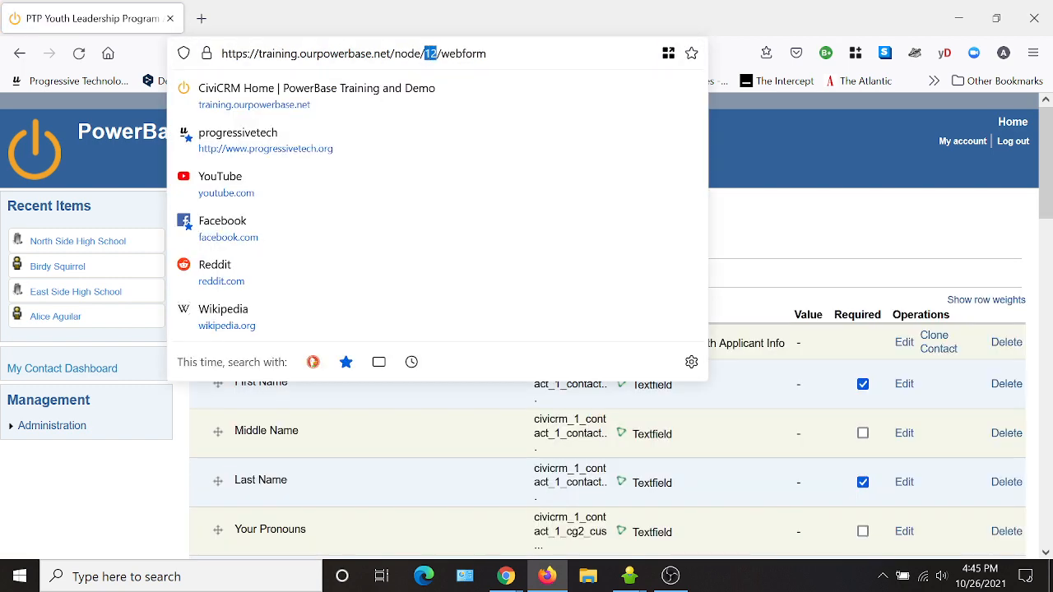
left_click(74, 482)
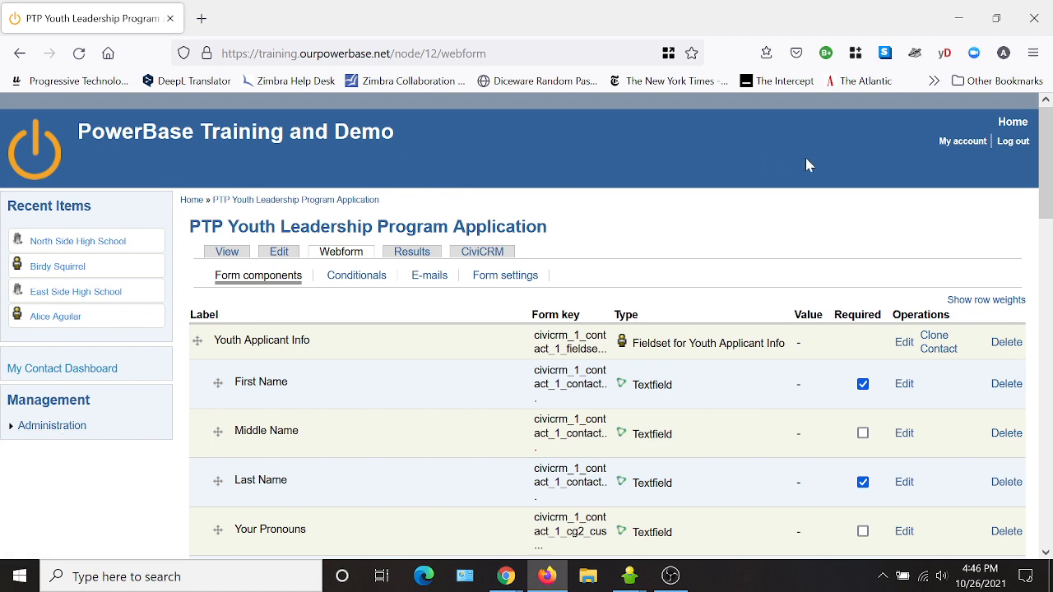
left_click(72, 426)
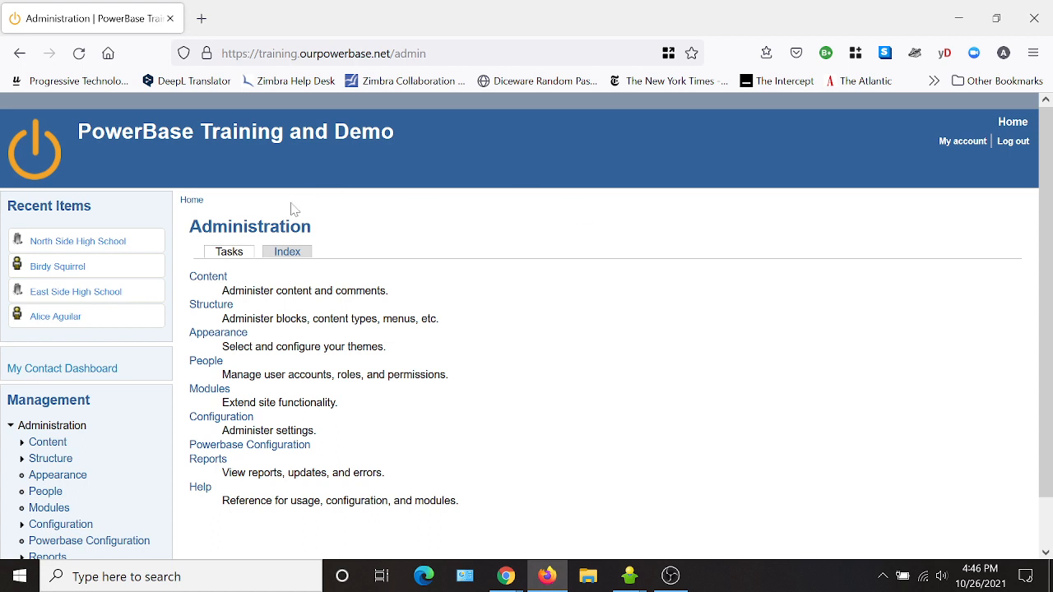
- Go from Configuration to ThemeKey and review the existing node:nid rules for nodes 2, 3, 4 and 7
left_click(223, 423)
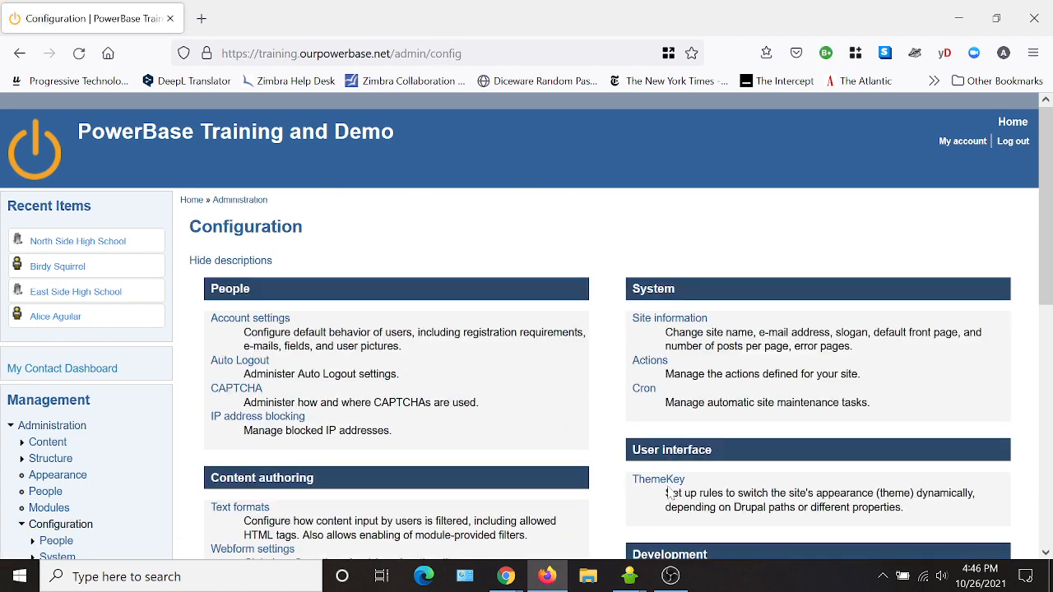
left_click(658, 479)
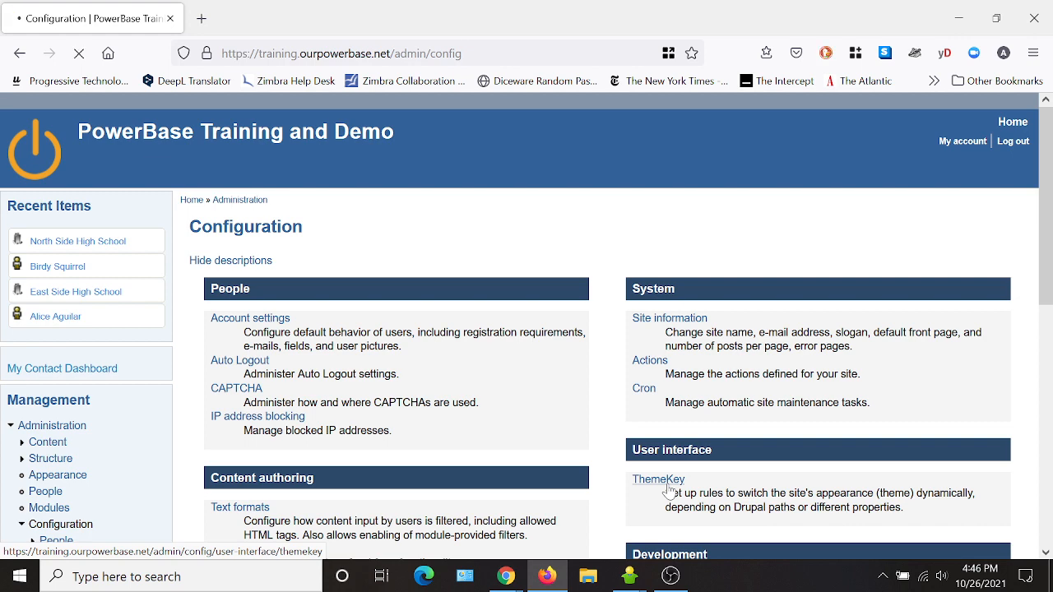
scroll(513, 228, "down", 2)
scroll(589, 302, "down", 2)
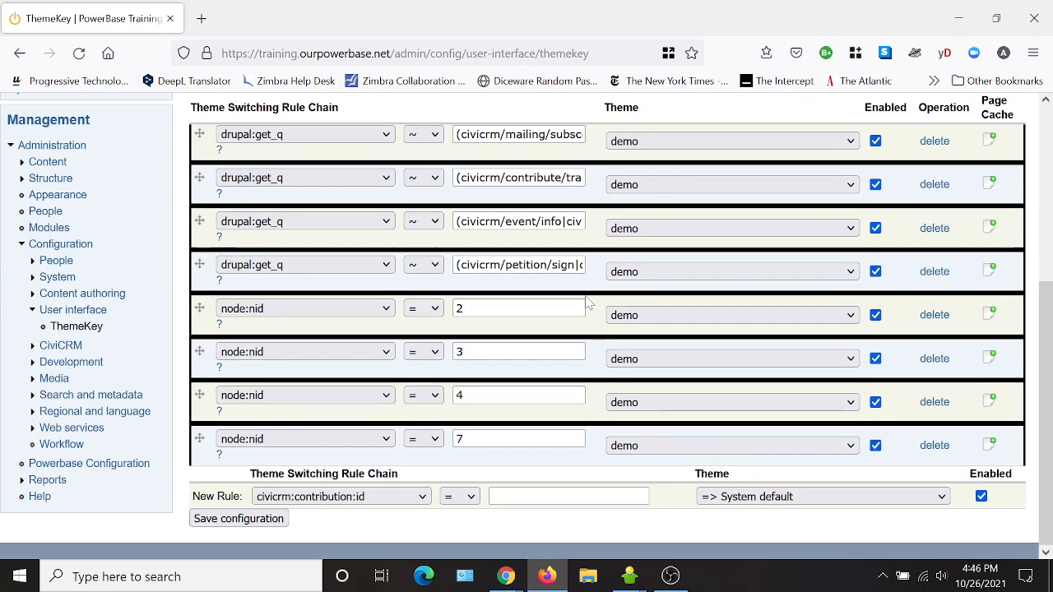
- Add a ThemeKey rule node:nid = 12 using the demo theme and save the configuration
left_click(313, 502)
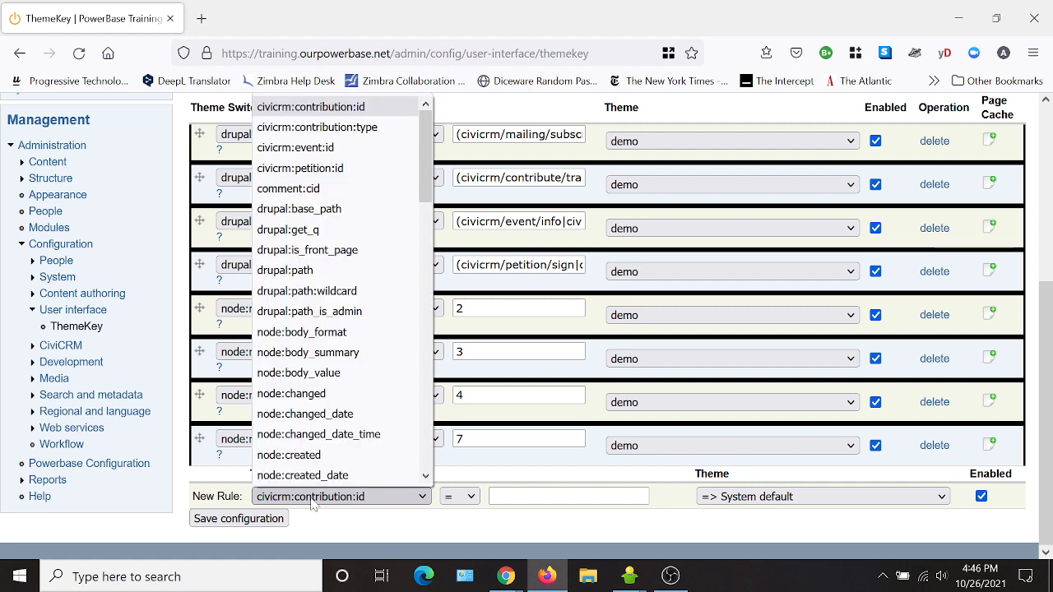
scroll(395, 413, "down", 4)
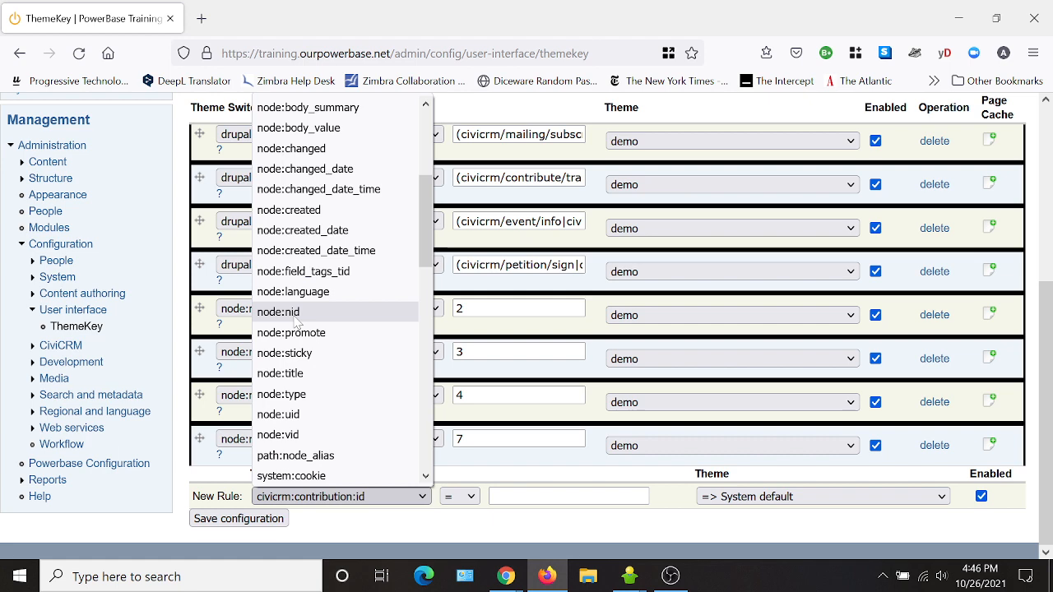
left_click(296, 319)
left_click(514, 497)
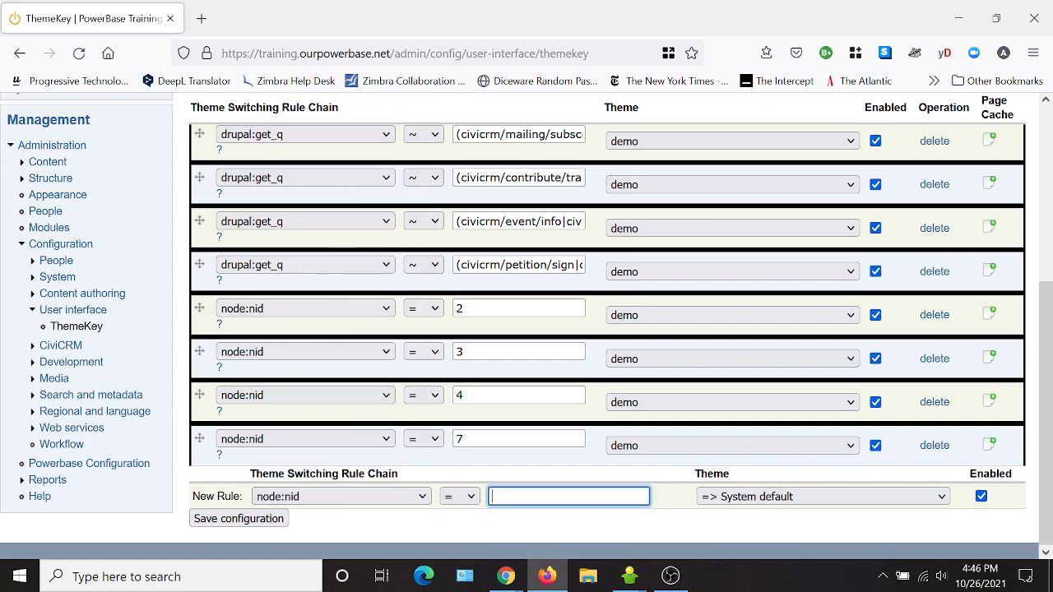
type("12")
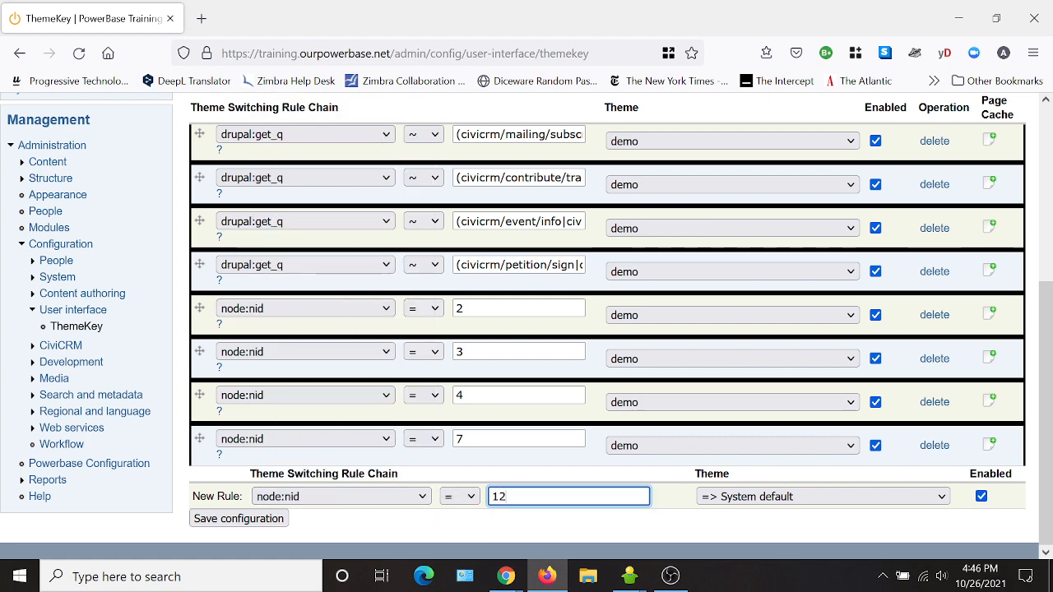
left_click(768, 503)
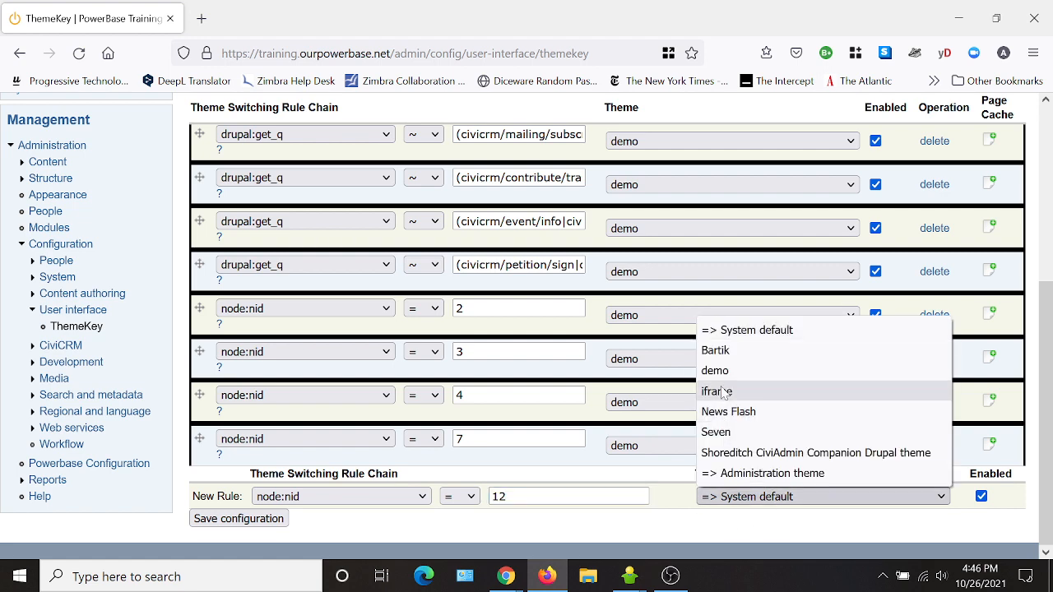
left_click(814, 369)
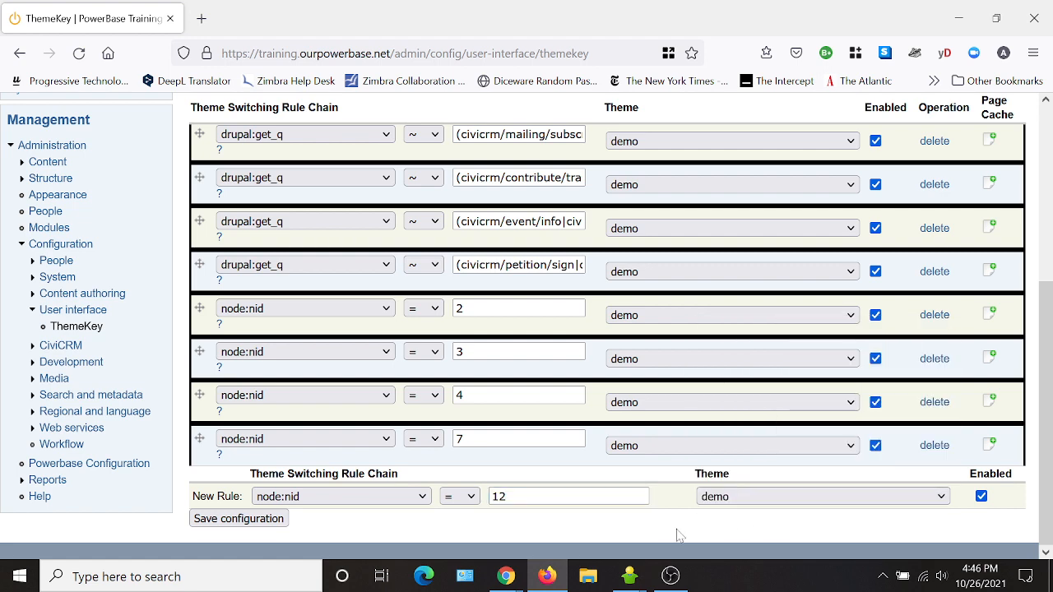
left_click(269, 525)
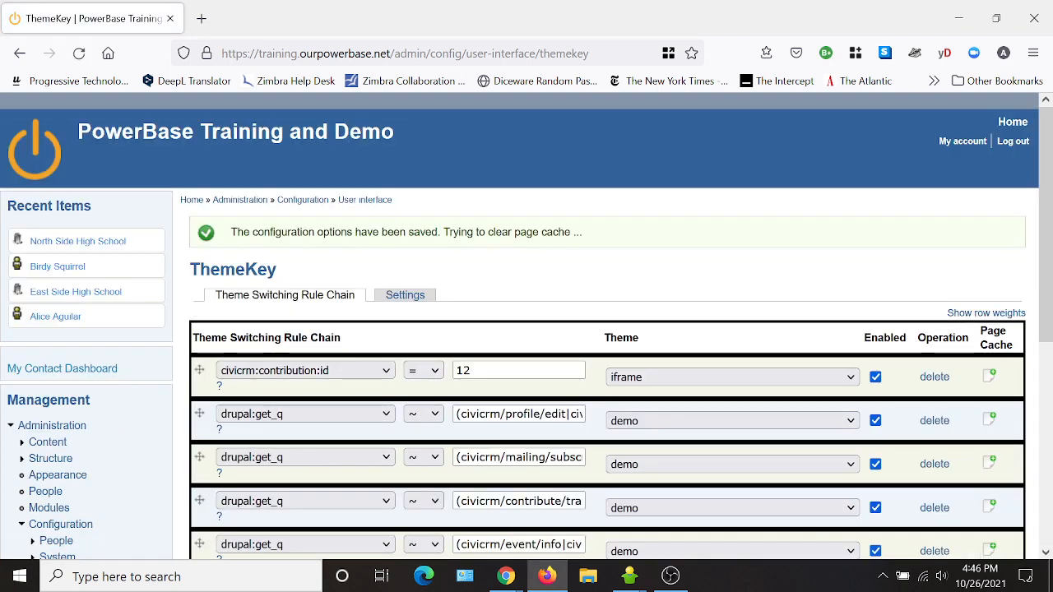
scroll(526, 329, "down", 3)
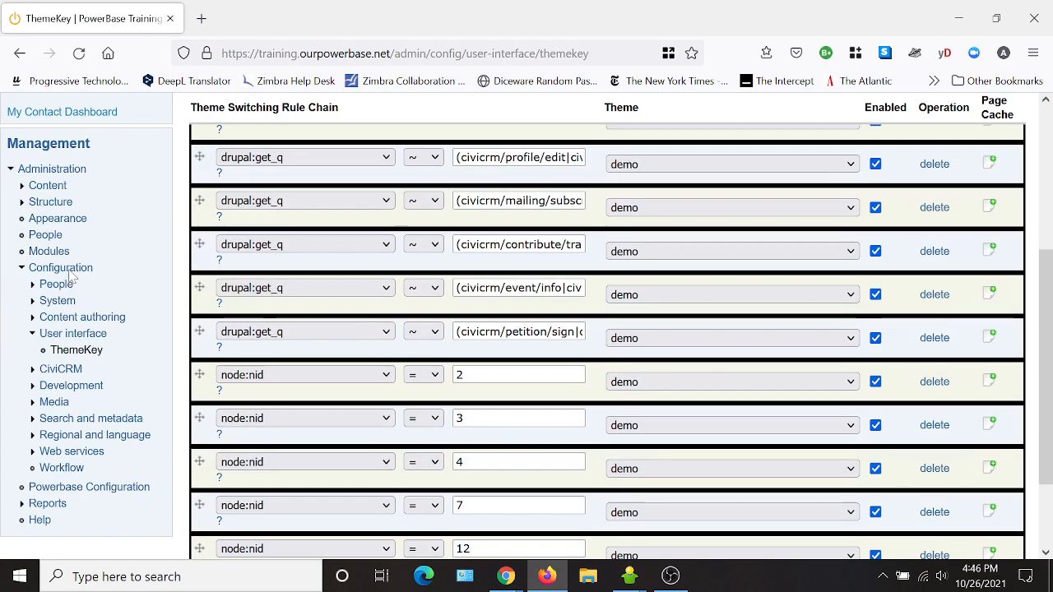
- Open the PTP Youth Leadership Program Application webform from the site's Content list and look it over
left_click(48, 189)
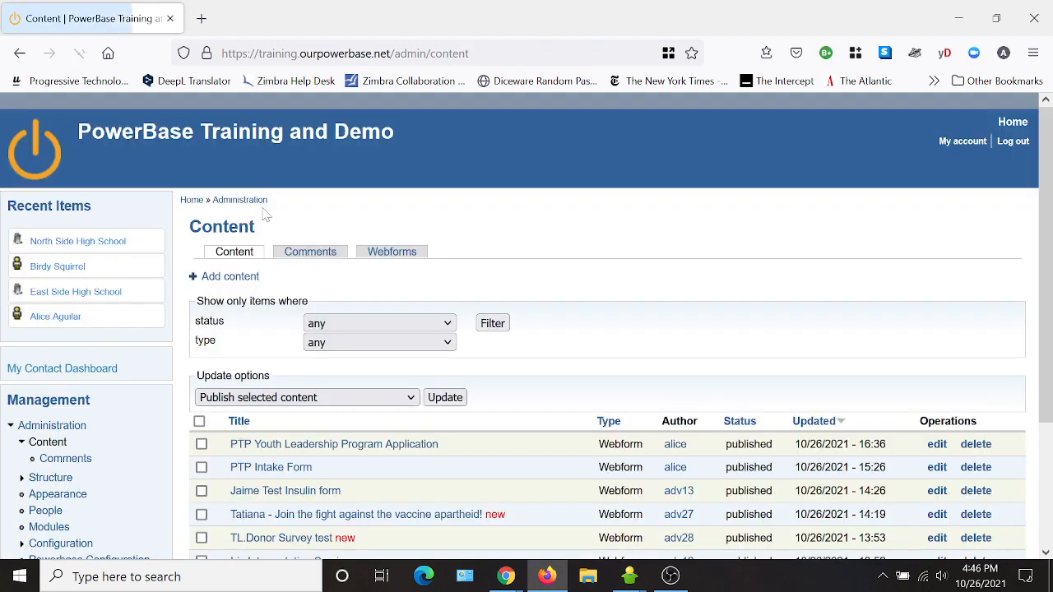
scroll(549, 292, "down", 2)
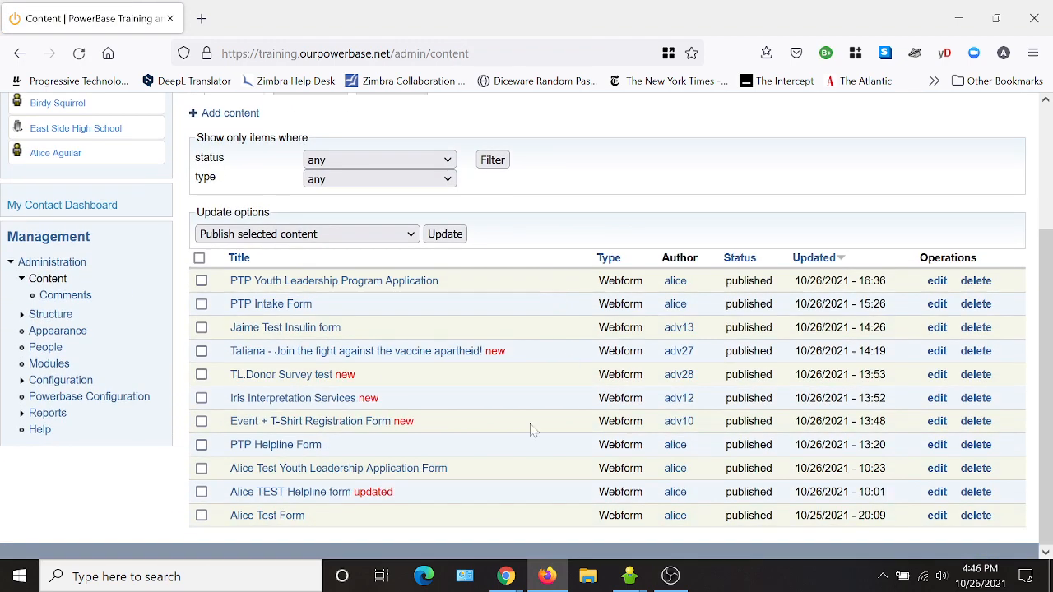
left_click(333, 282)
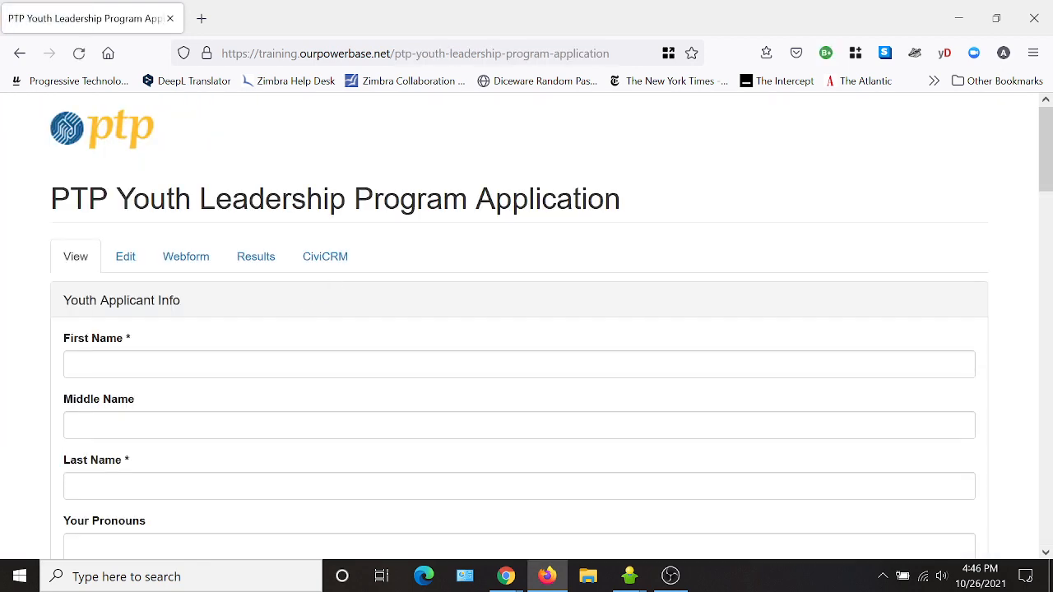
scroll(257, 399, "down", 2)
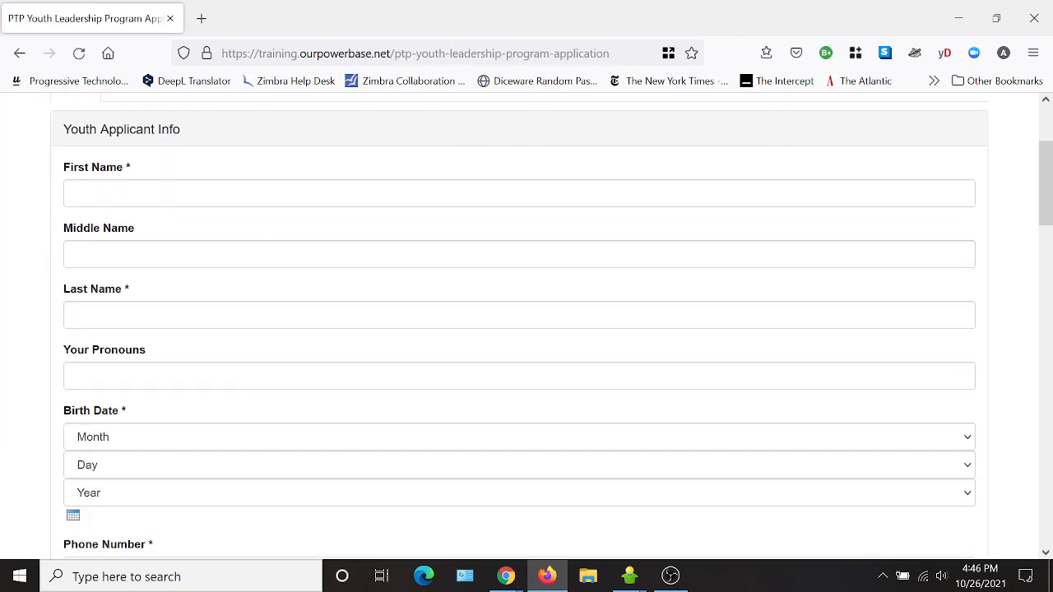
scroll(257, 399, "up", 2)
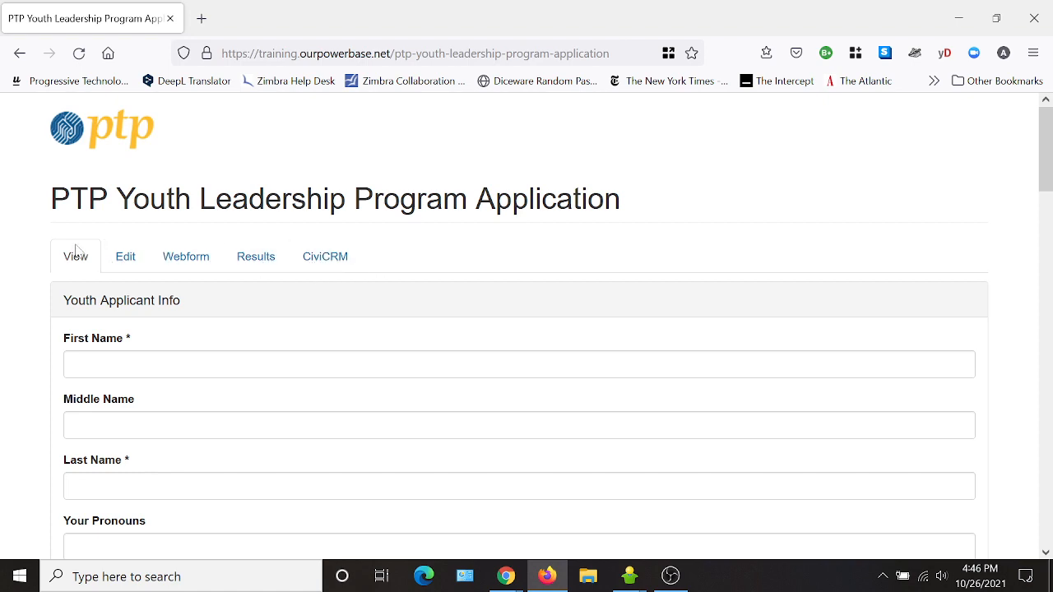
scroll(143, 477, "down", 7)
scroll(212, 487, "down", 10)
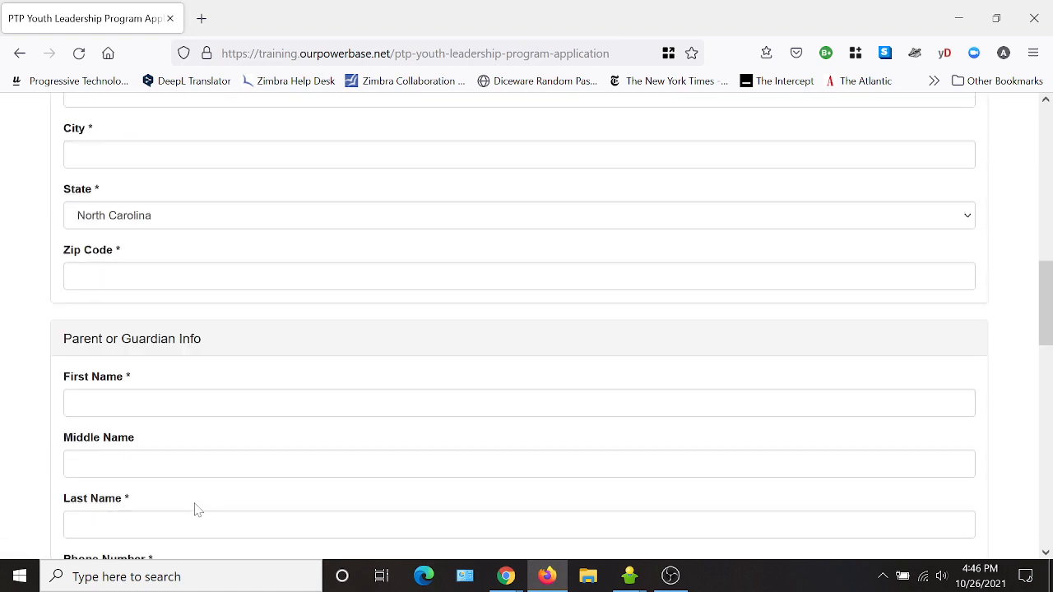
scroll(198, 533, "down", 4)
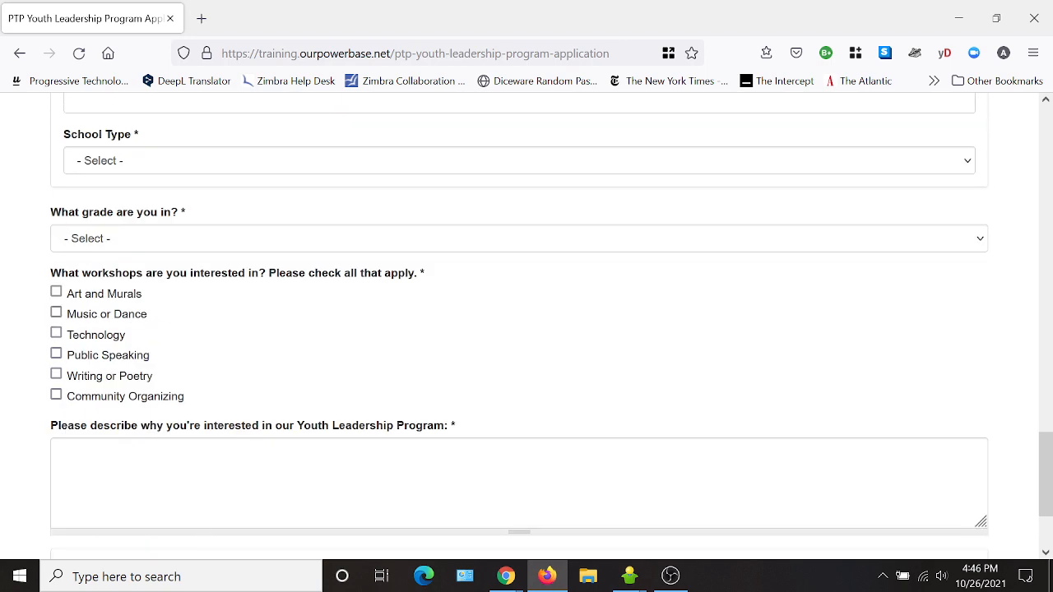
scroll(195, 505, "up", 15)
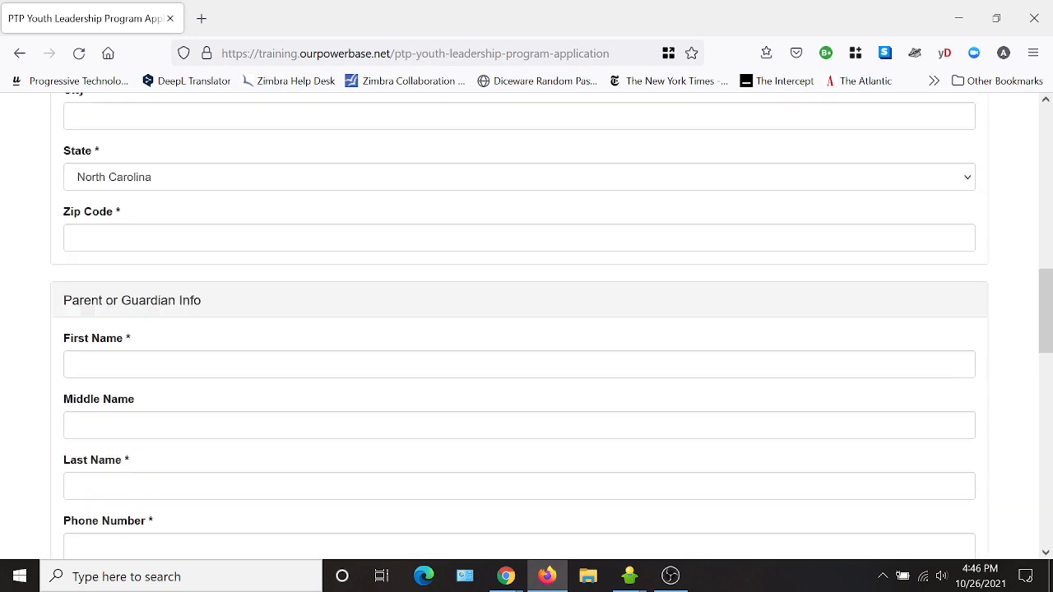
scroll(199, 499, "up", 4)
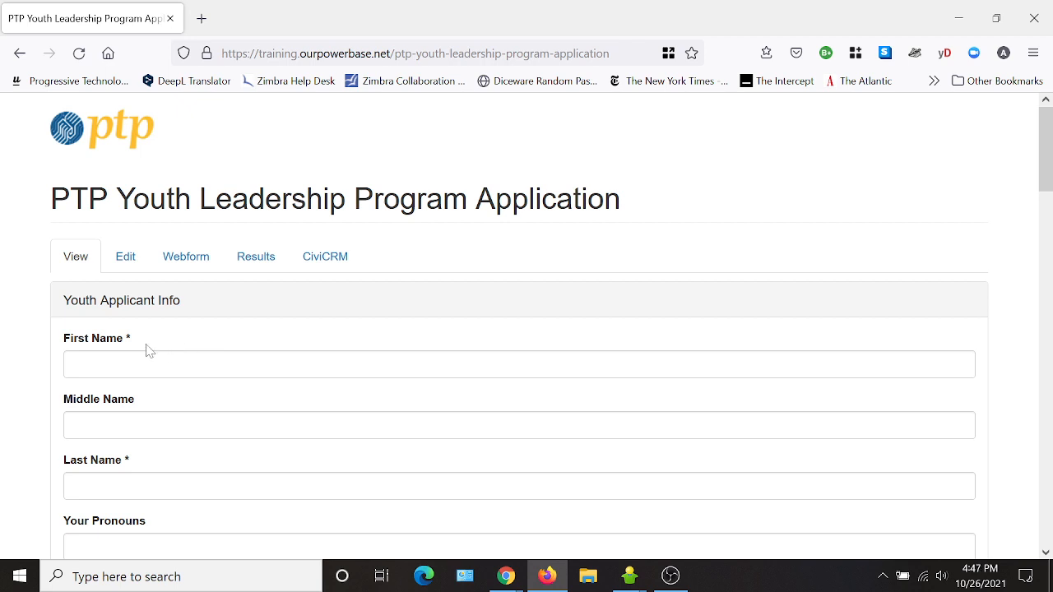
- Reload the webform's public view and select its full web address to copy
left_click_drag(613, 53, 292, 53)
left_click(73, 259)
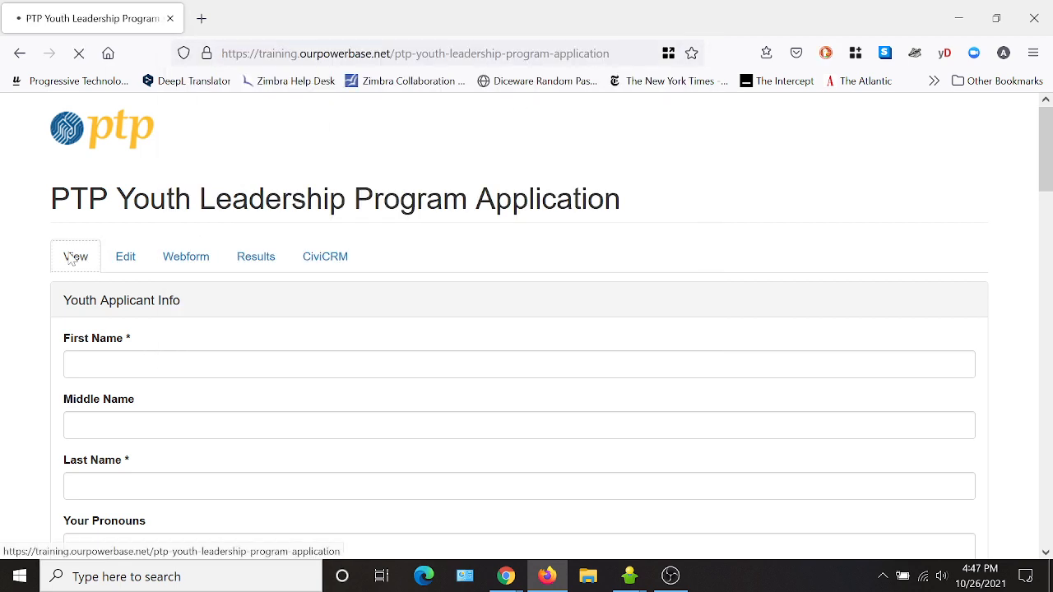
left_click_drag(613, 53, 221, 54)
key("ctrl+c")
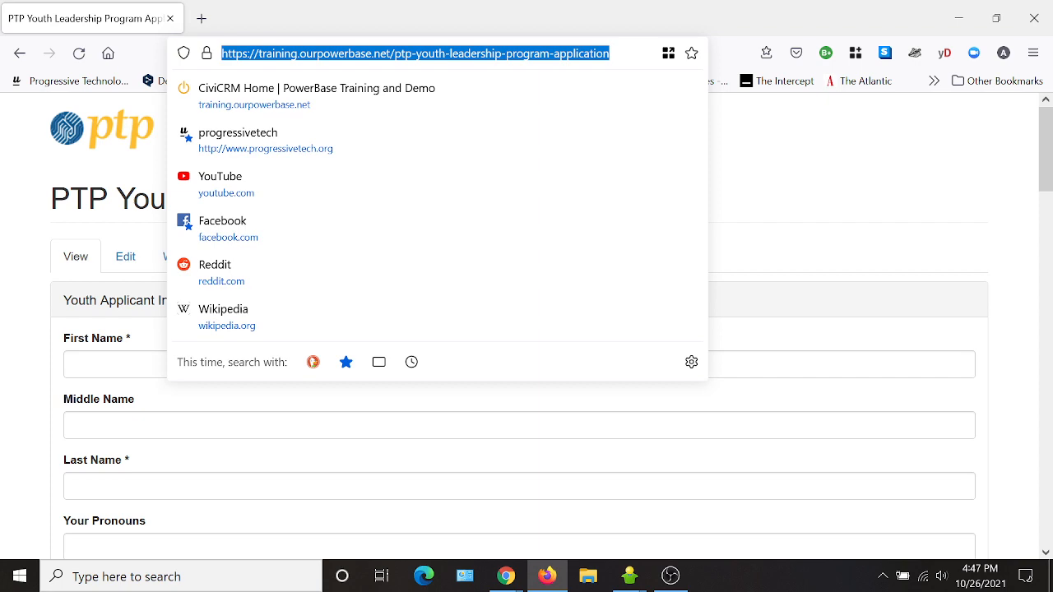
- Open a new Firefox tab in the Work container
left_click(922, 158)
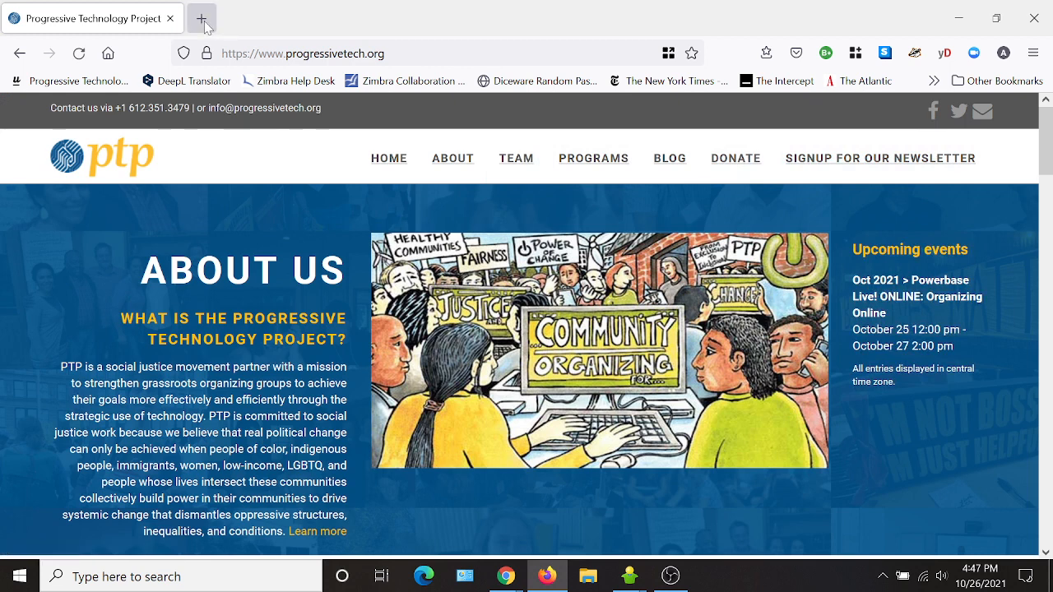
left_click(201, 19)
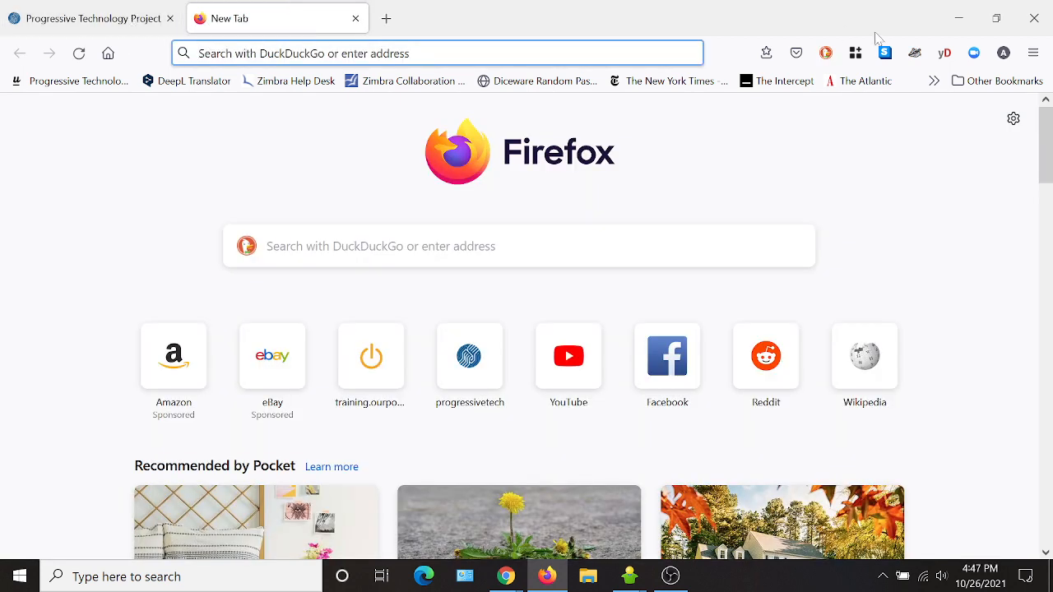
left_click(855, 53)
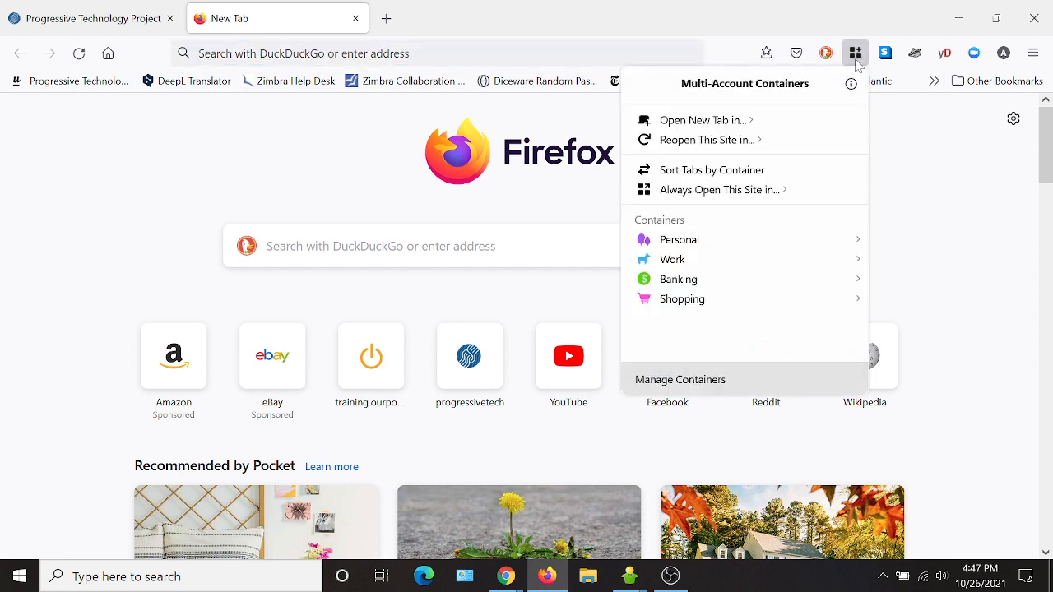
left_click(722, 122)
left_click(670, 141)
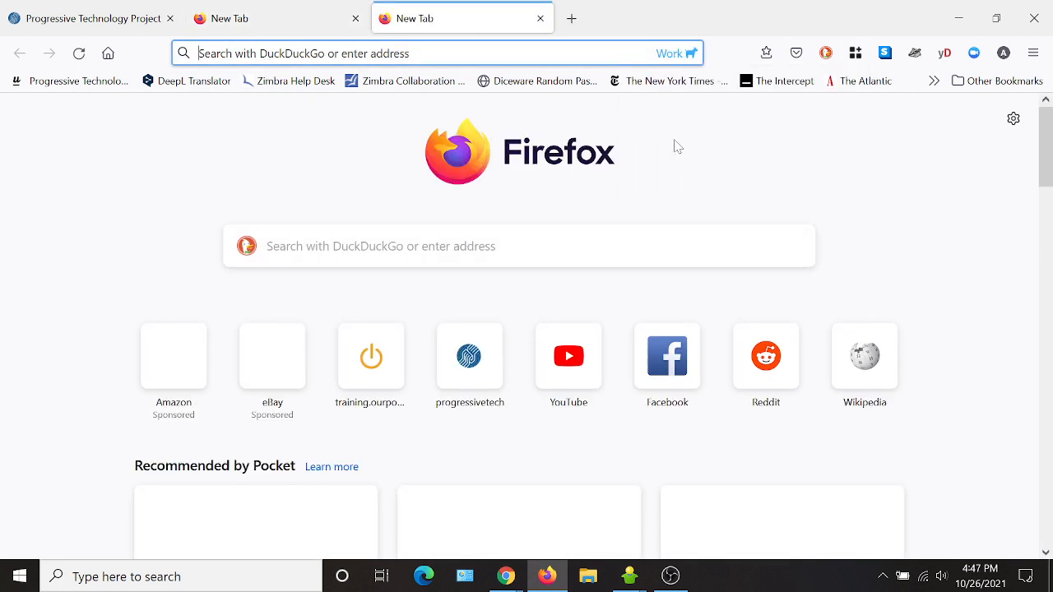
- Paste and load the copied ptp-youth-leadership-program-application address in the Work tab
left_click(411, 54)
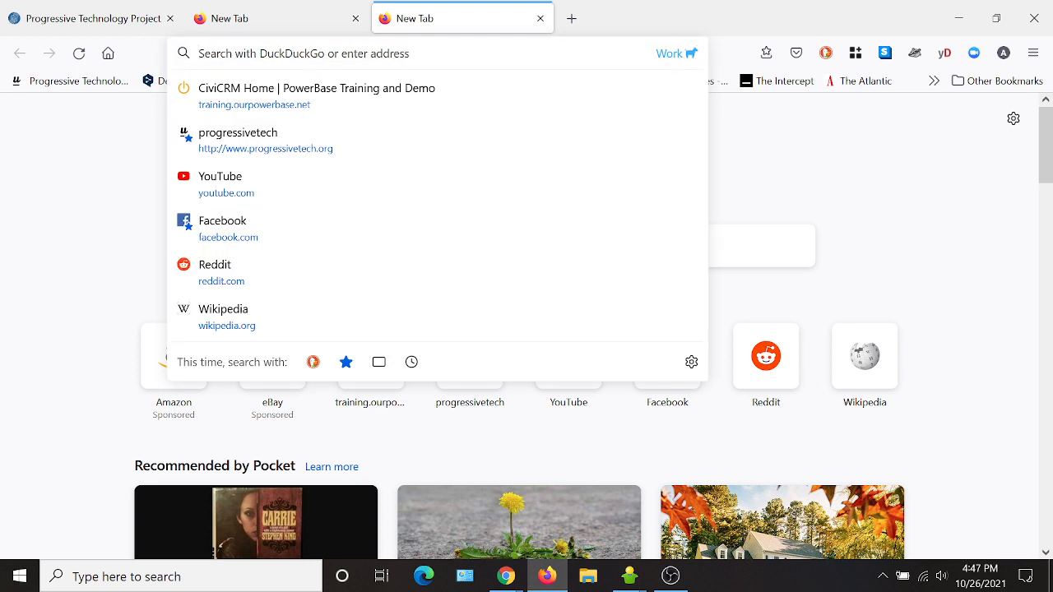
key("ctrl+v")
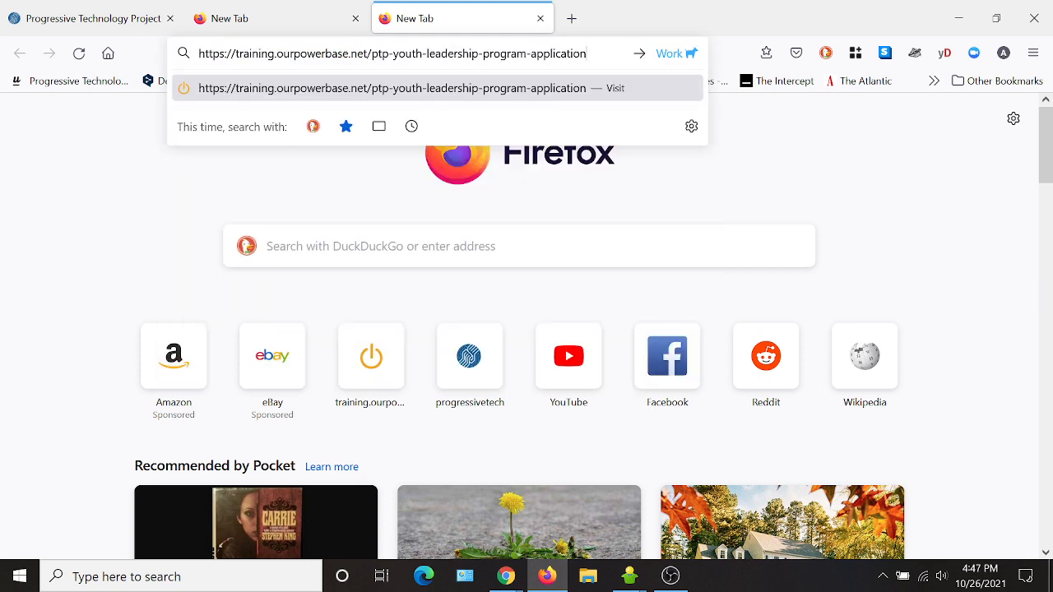
key("Return")
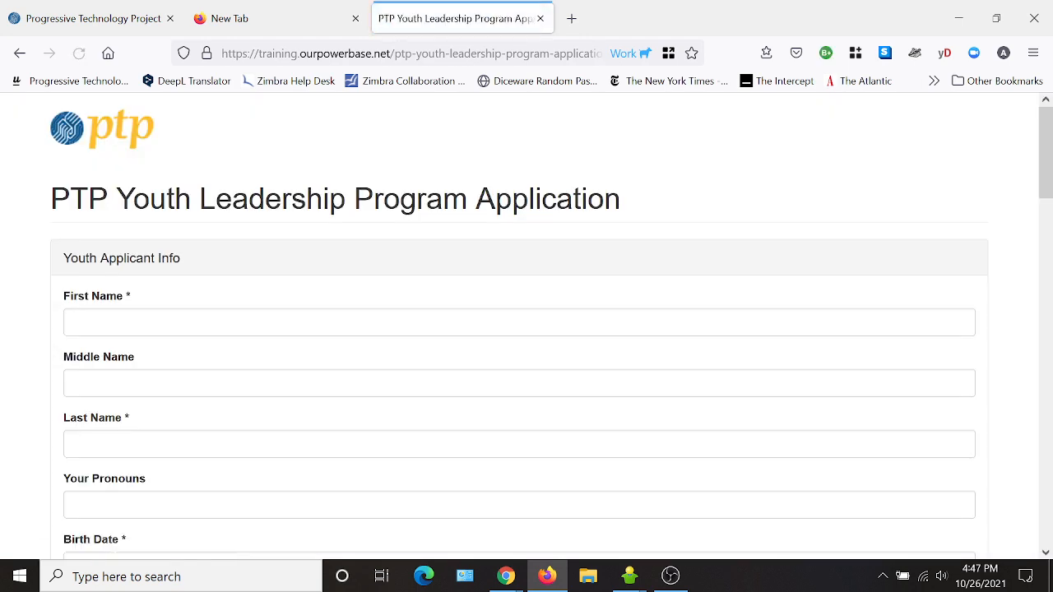
- Enter the test applicant's first and last name and choose 'they, them' pronouns
scroll(670, 215, "down", 2)
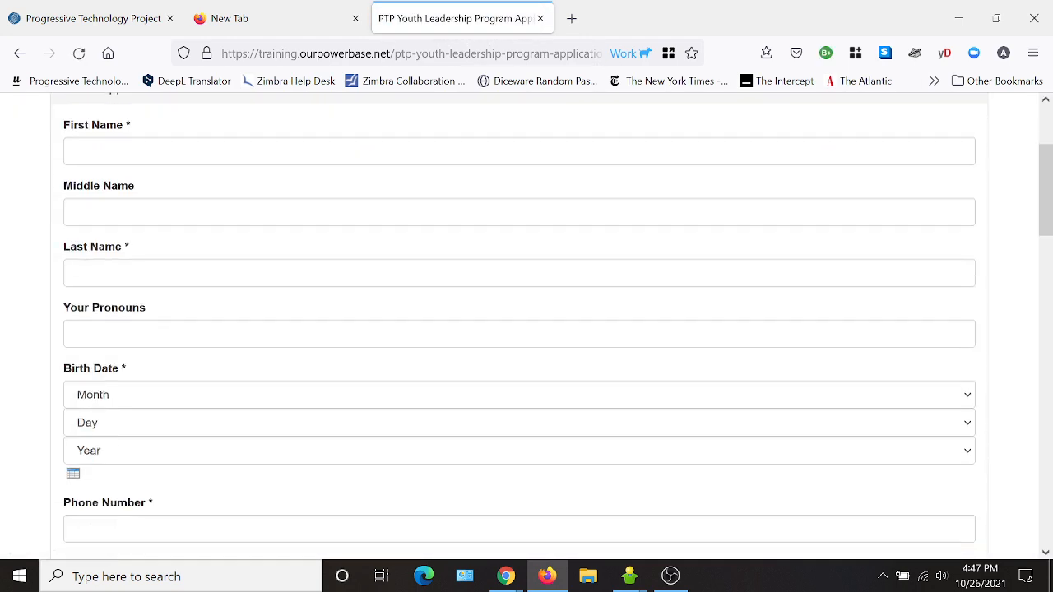
scroll(437, 246, "up", 2)
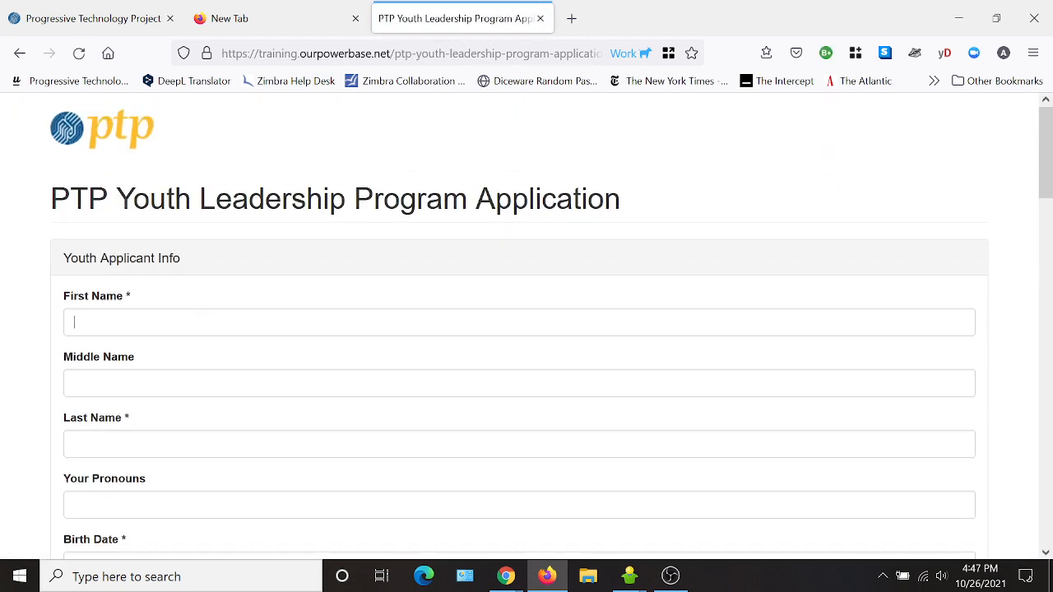
left_click(810, 319)
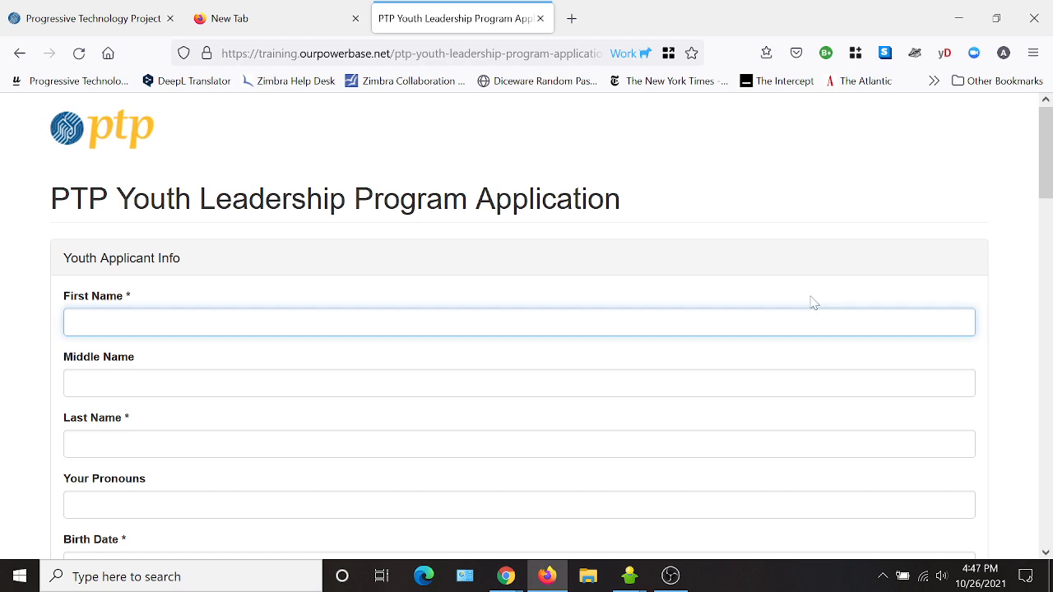
type("Fanny")
key("Tab")
key("Tab")
type("S")
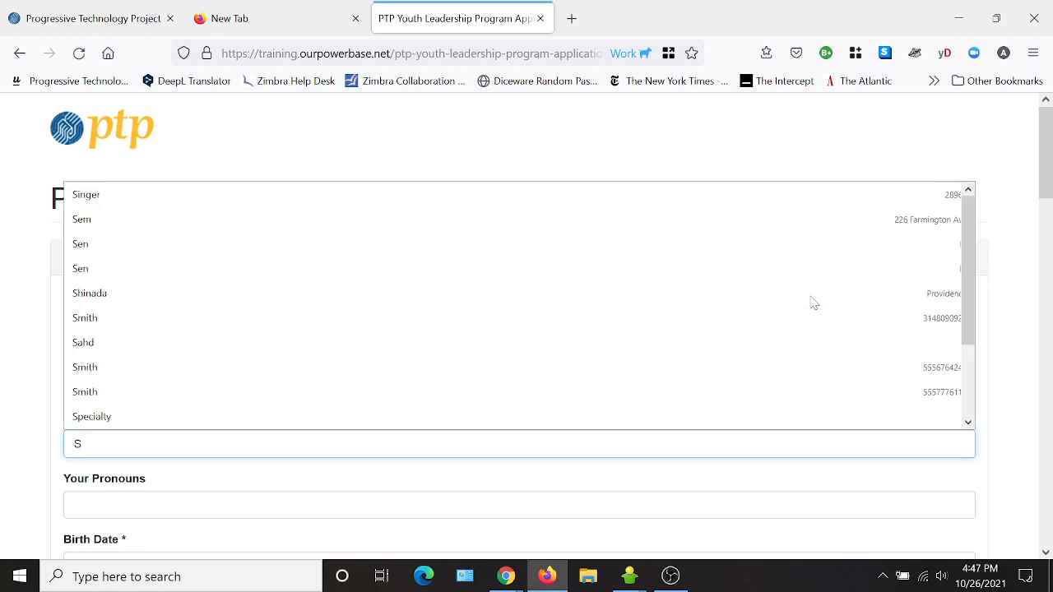
type("qui")
key("BackSpace")
key("BackSpace")
key("BackSpace")
key("BackSpace")
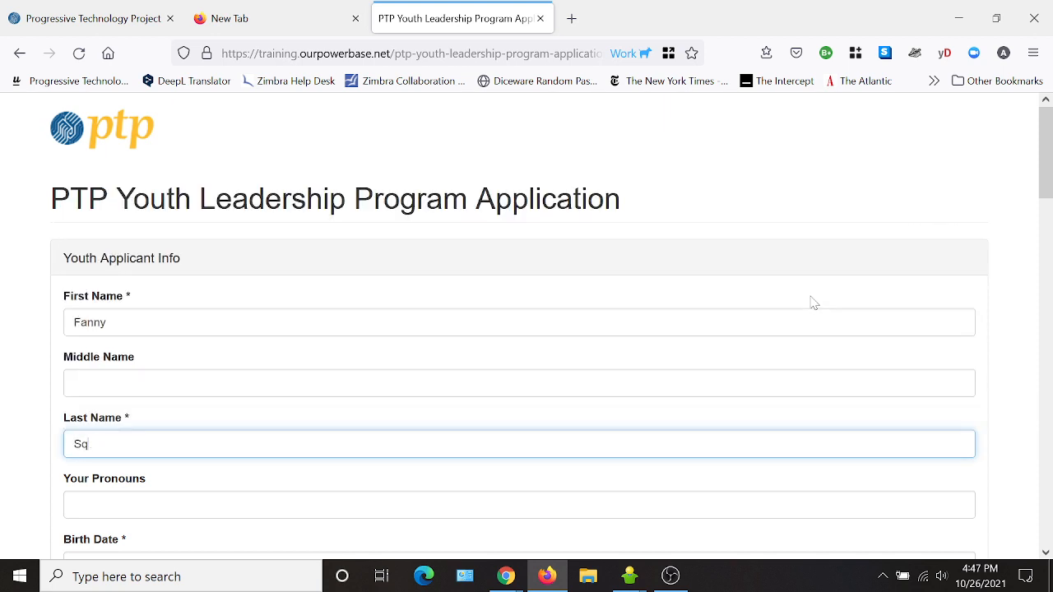
type("Chip")
key("Tab")
type("t")
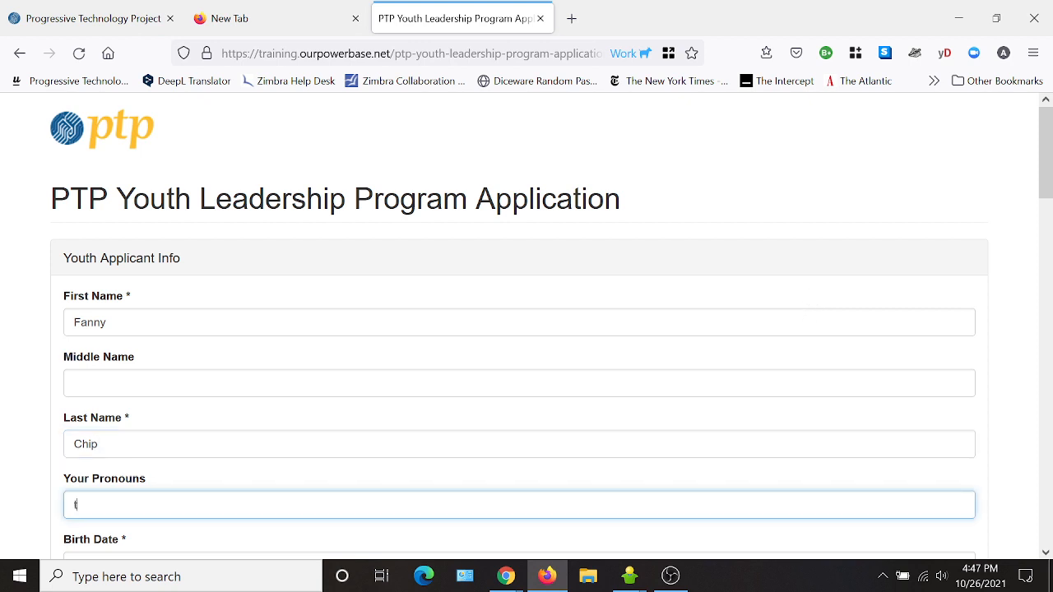
type("hey,")
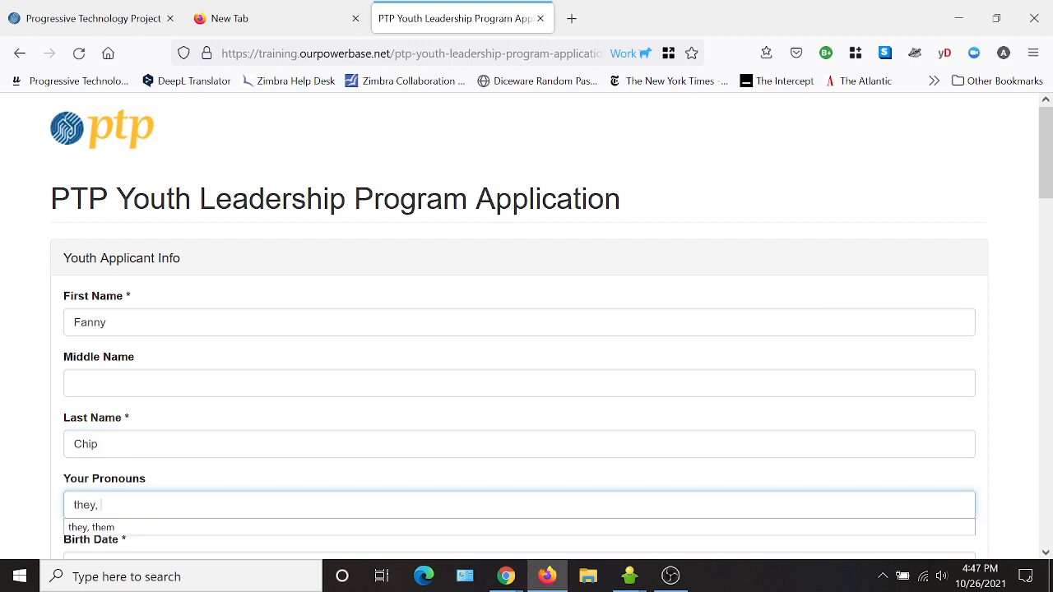
left_click(364, 531)
- Set the applicant's birth date to Jun 1, 2005
scroll(427, 479, "down", 2)
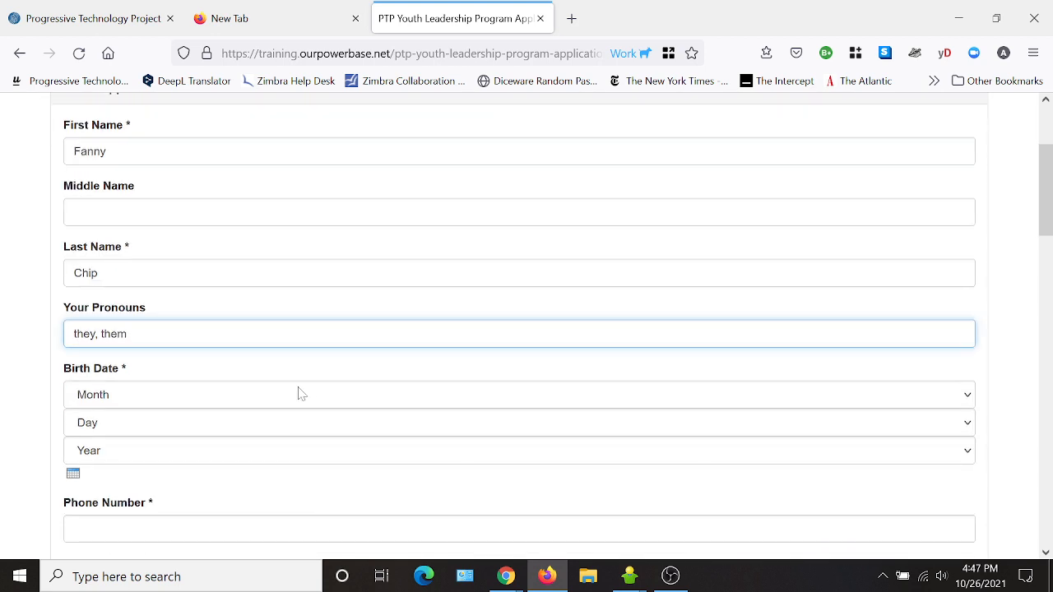
left_click(106, 400)
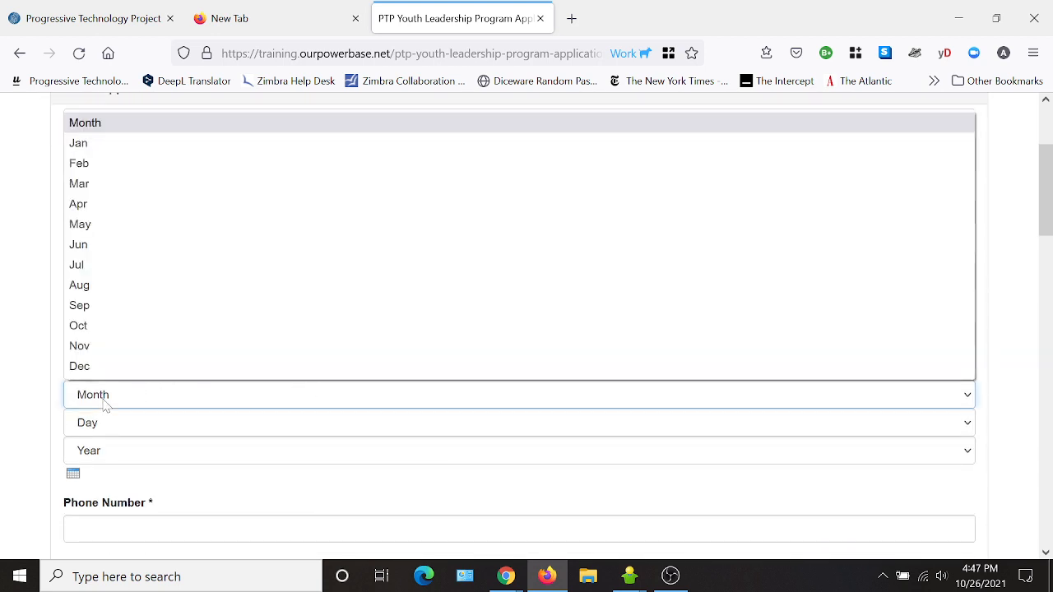
left_click(90, 245)
left_click(107, 423)
left_click(86, 128)
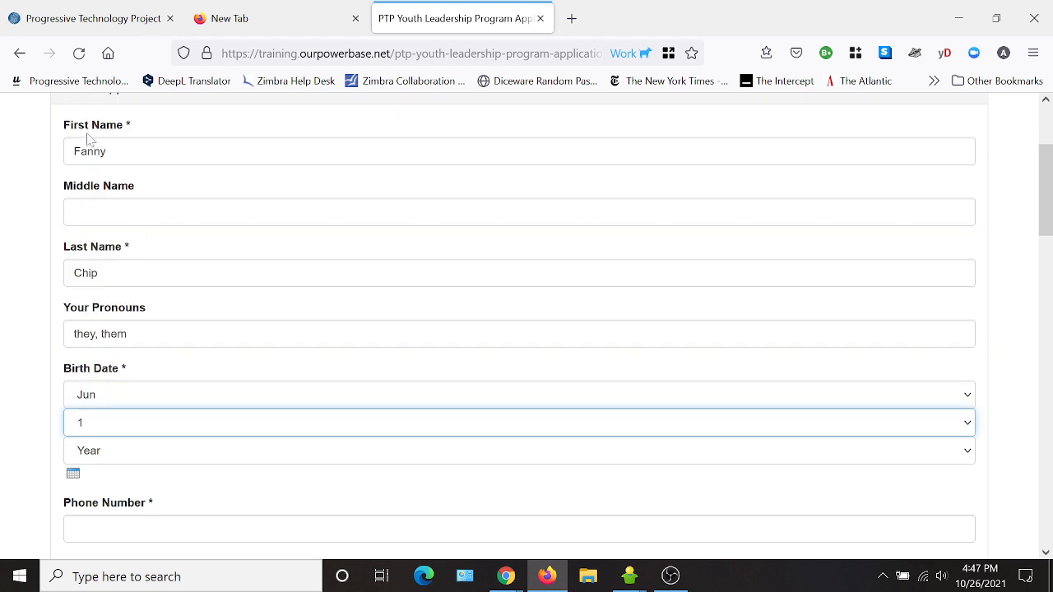
left_click(102, 458)
scroll(107, 374, "down", 20)
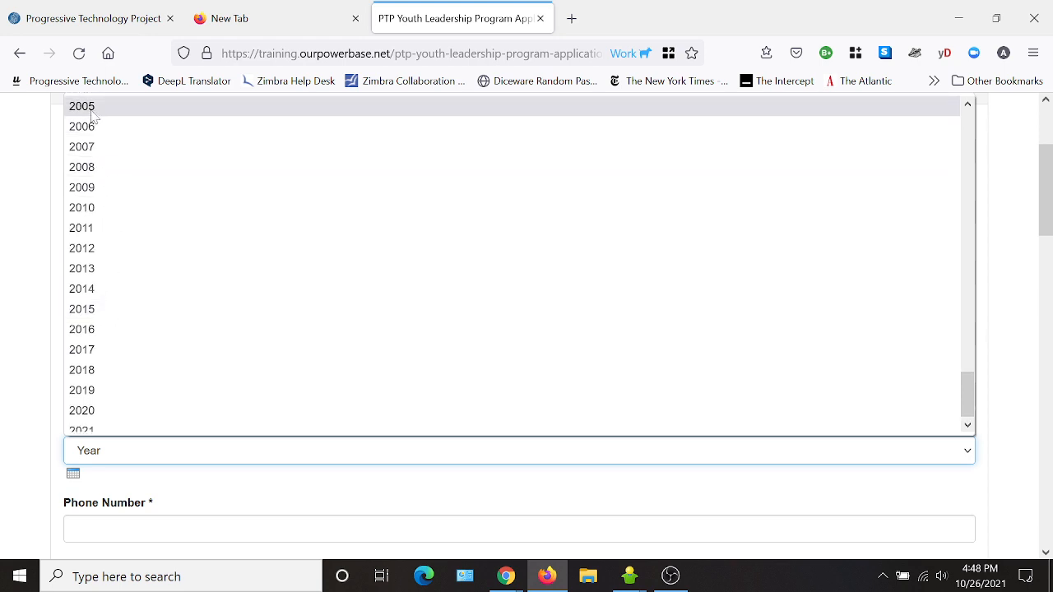
left_click(93, 117)
- Fill in the applicant's phone number, e-mail address and street address
scroll(352, 486, "down", 2)
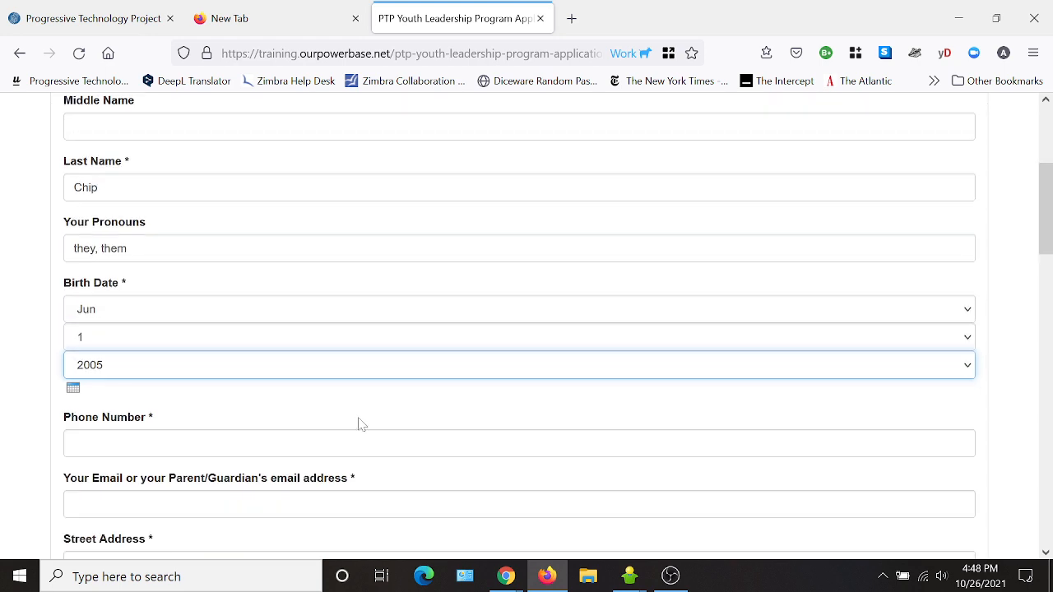
scroll(376, 423, "down", 2)
left_click(201, 358)
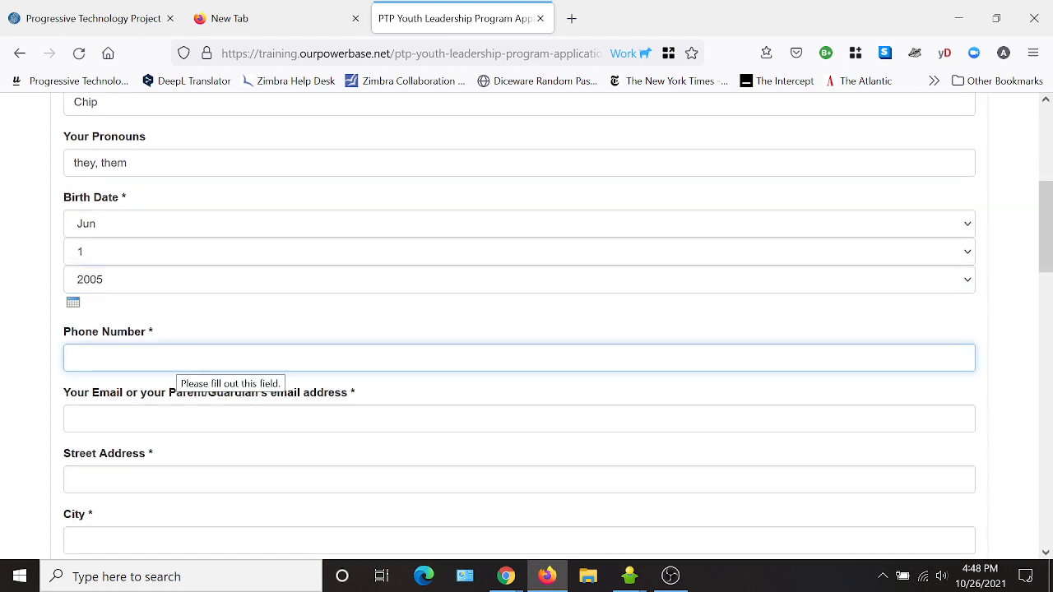
type("555-555-6464")
key("Tab")
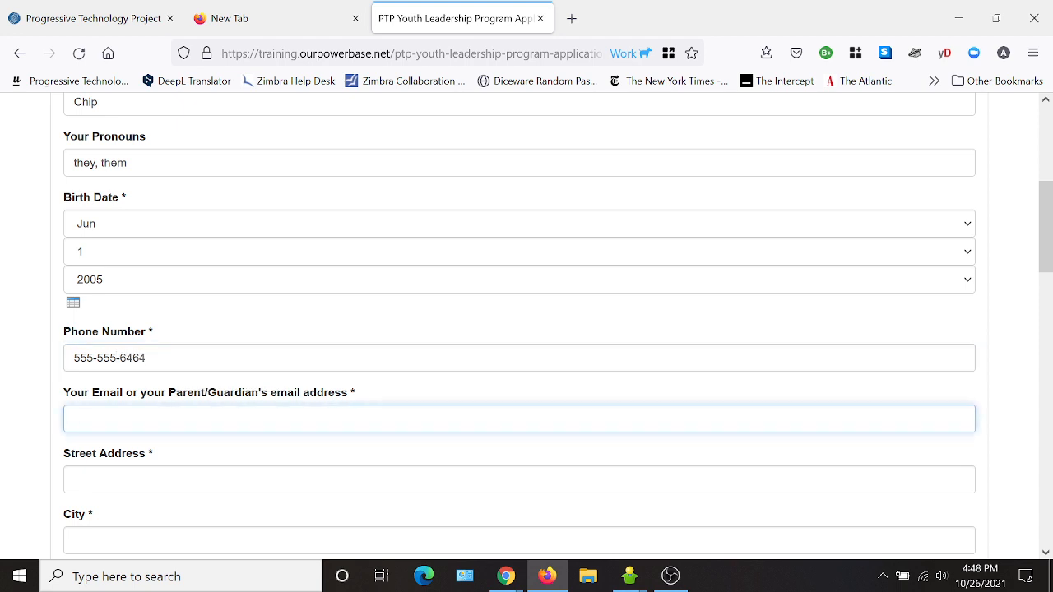
key("Tab")
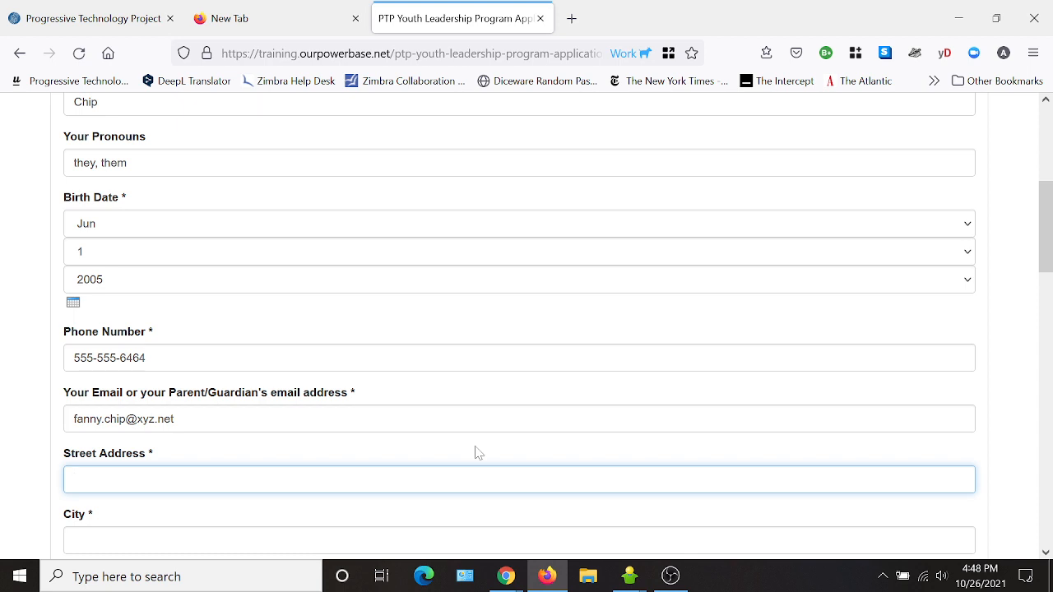
- Enter the applicant's city and zip code, dismissing the autofill suggestions
scroll(477, 453, "down", 2)
left_click(288, 371)
type("K")
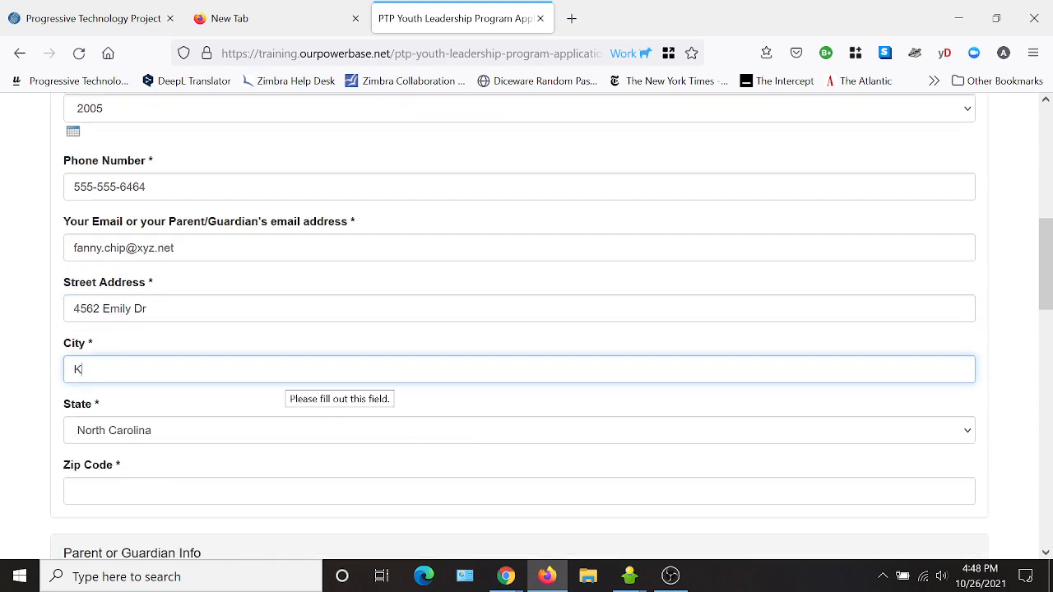
type("ernersville")
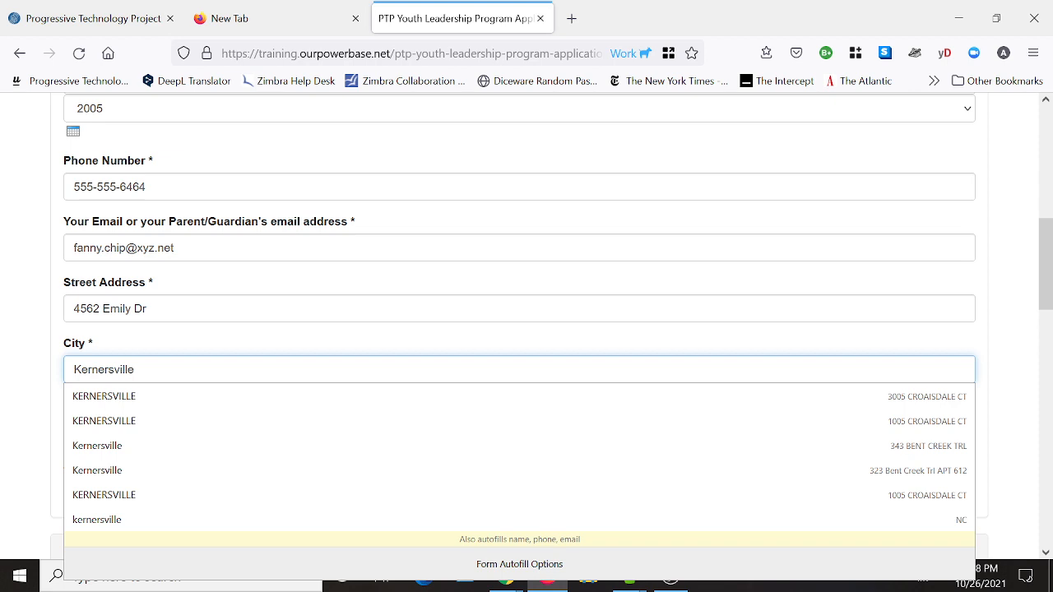
left_click(301, 346)
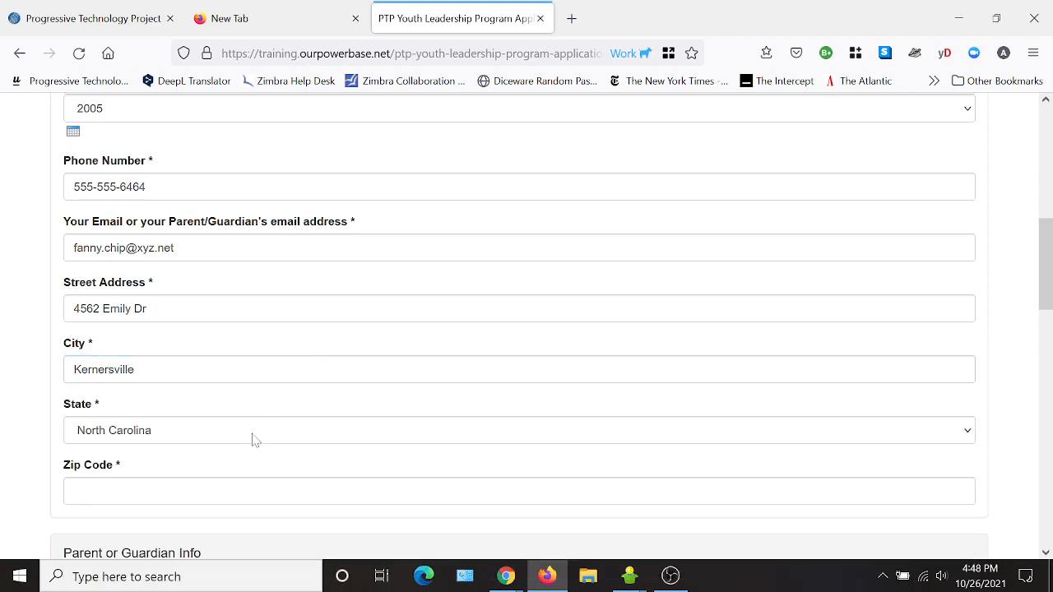
type("72")
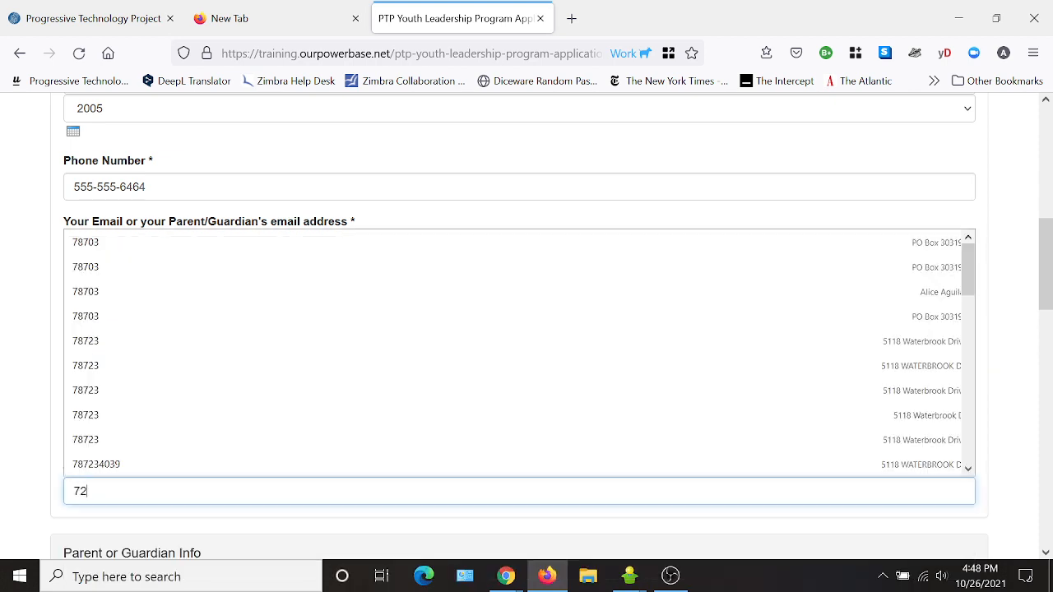
type("784")
scroll(360, 435, "down", 5)
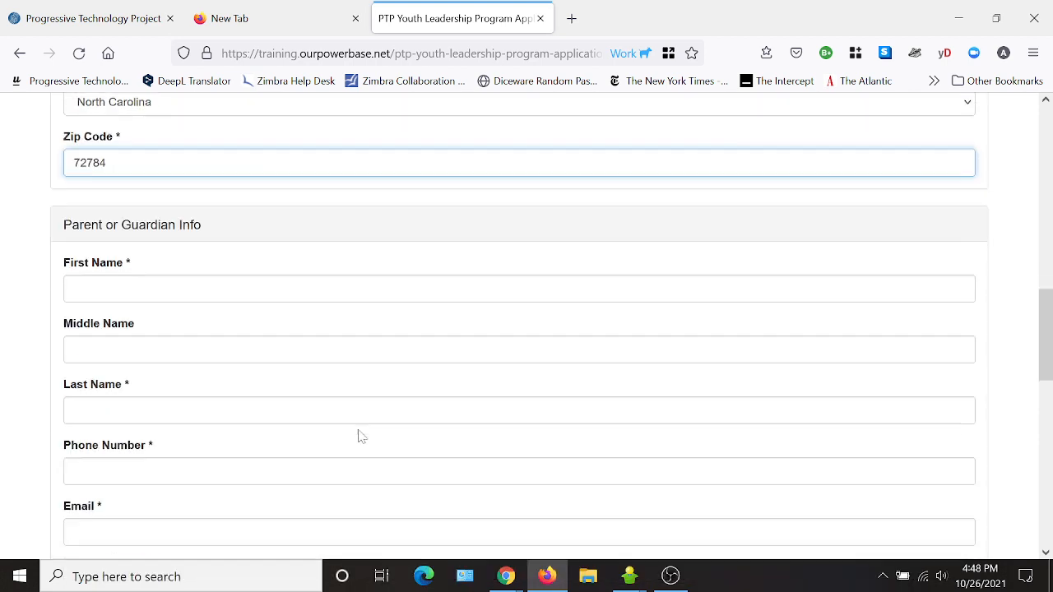
- Fill the Parent or Guardian Info section with the parent's first and last name, phone and e-mail
left_click(329, 276)
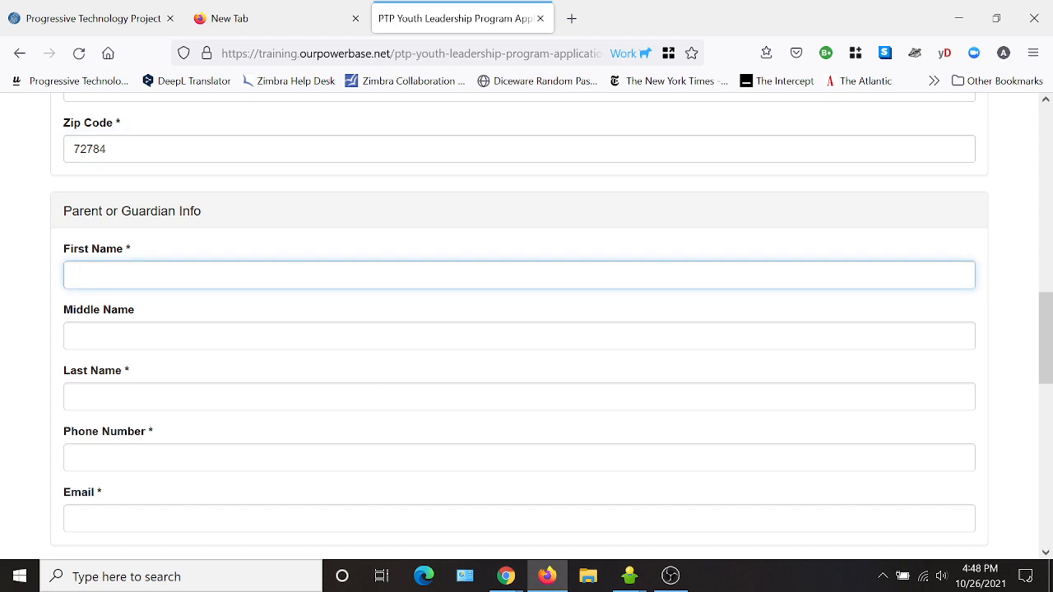
type("Mamma")
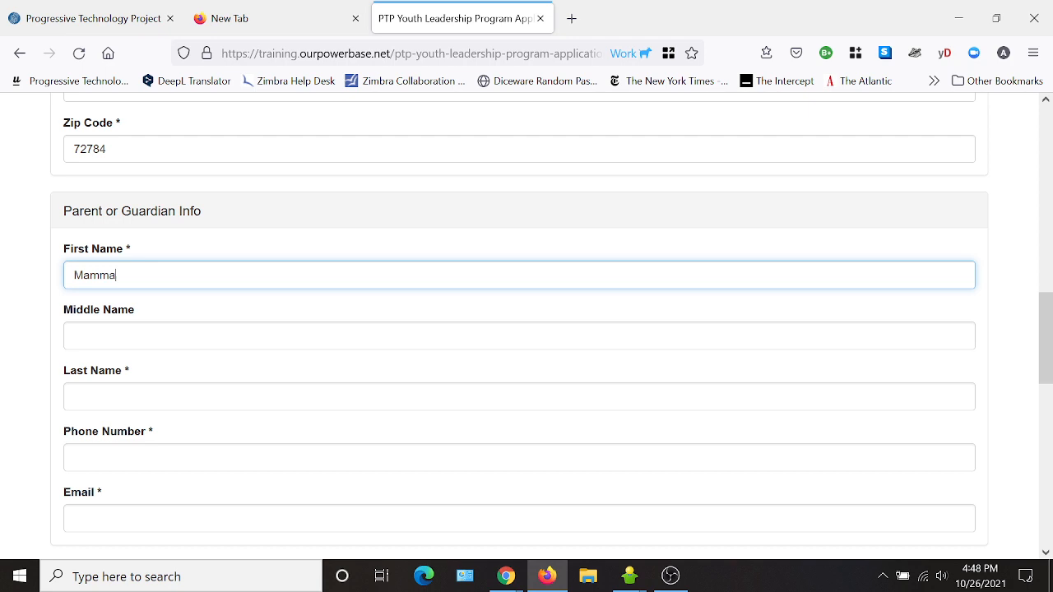
left_click(366, 397)
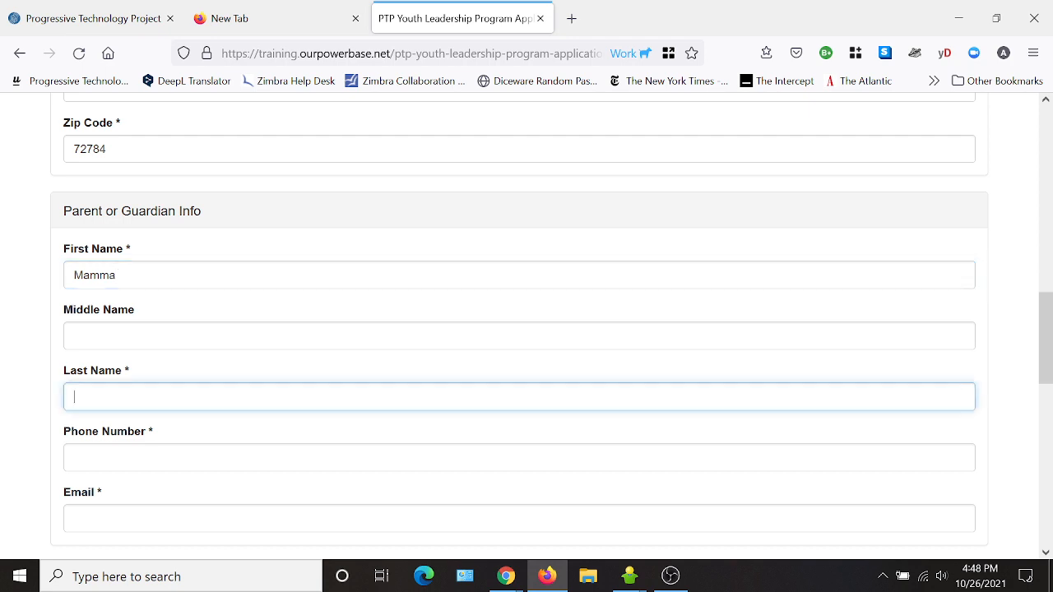
type("Chip")
key("Tab")
type("555-555")
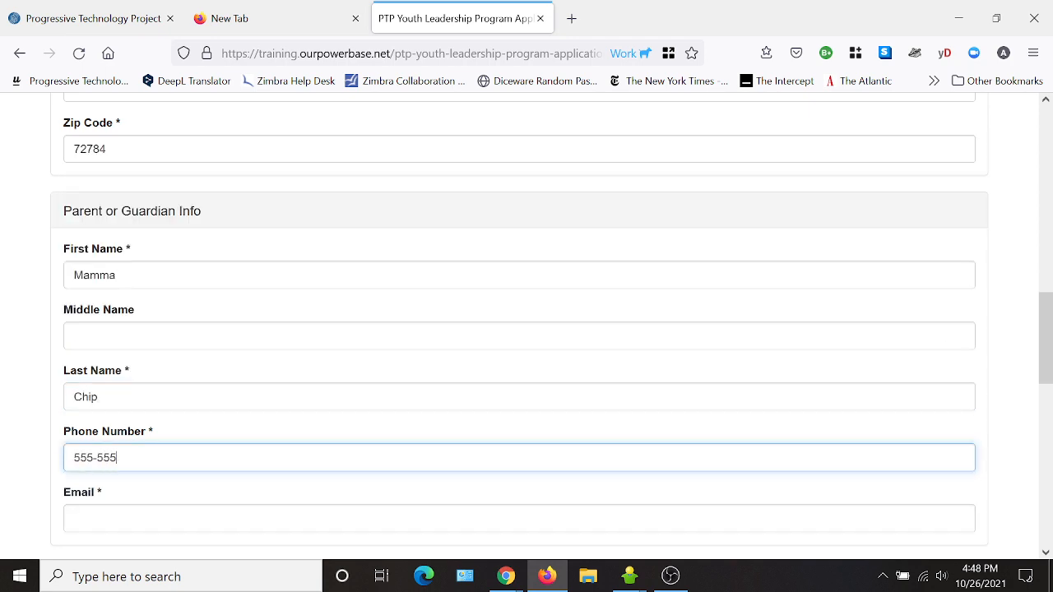
type("-8888")
scroll(159, 468, "down", 2)
key("Tab")
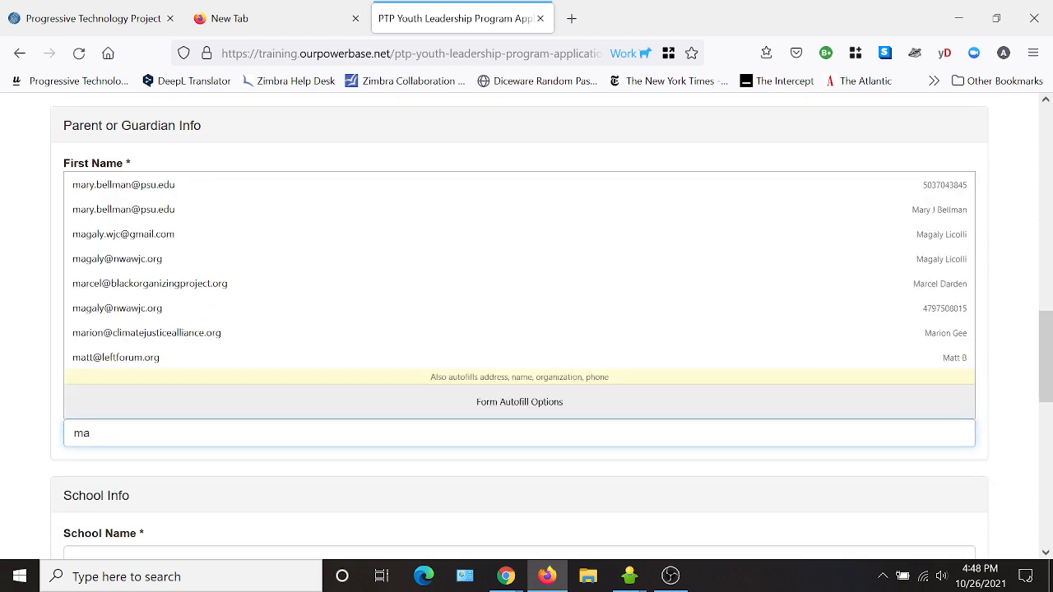
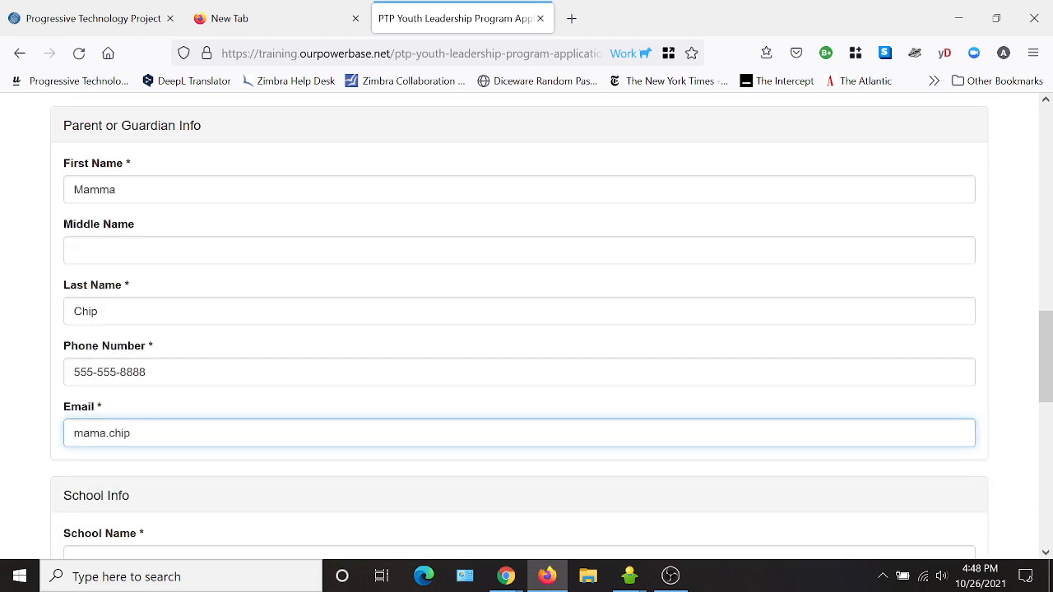
scroll(284, 427, "down", 3)
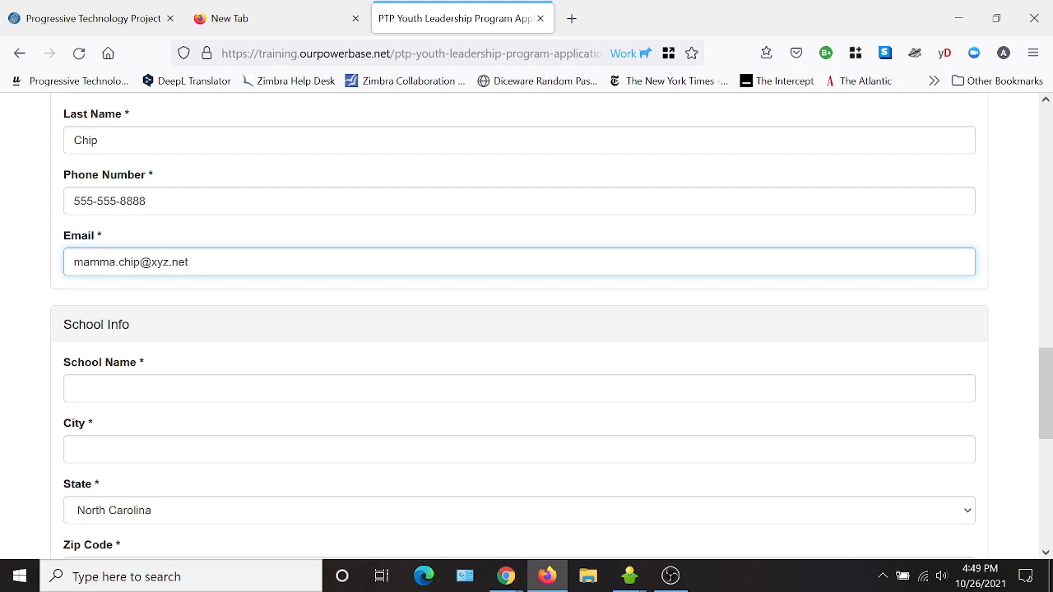
key("Tab")
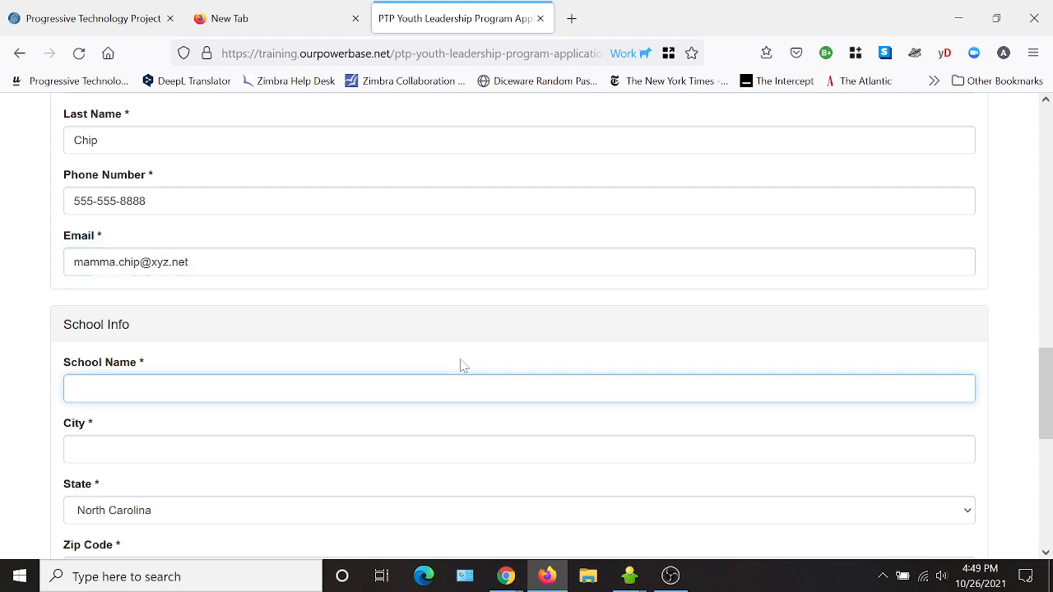
- Enter South Side High School as the school, in Kernersville with zip code 27284
type("South")
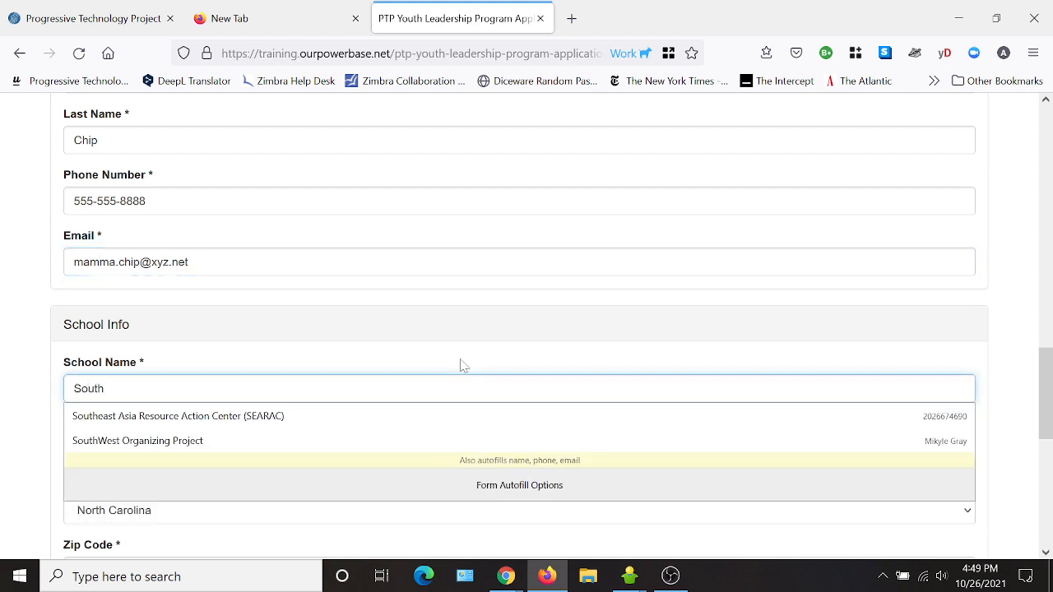
type(" Side")
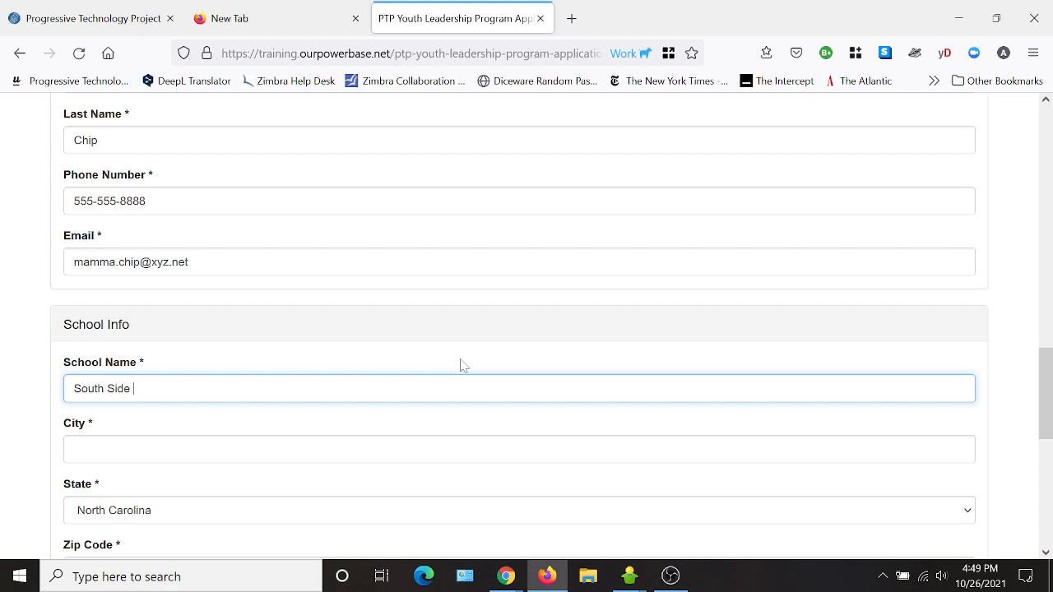
type("High School")
left_click(257, 441)
type("Ker")
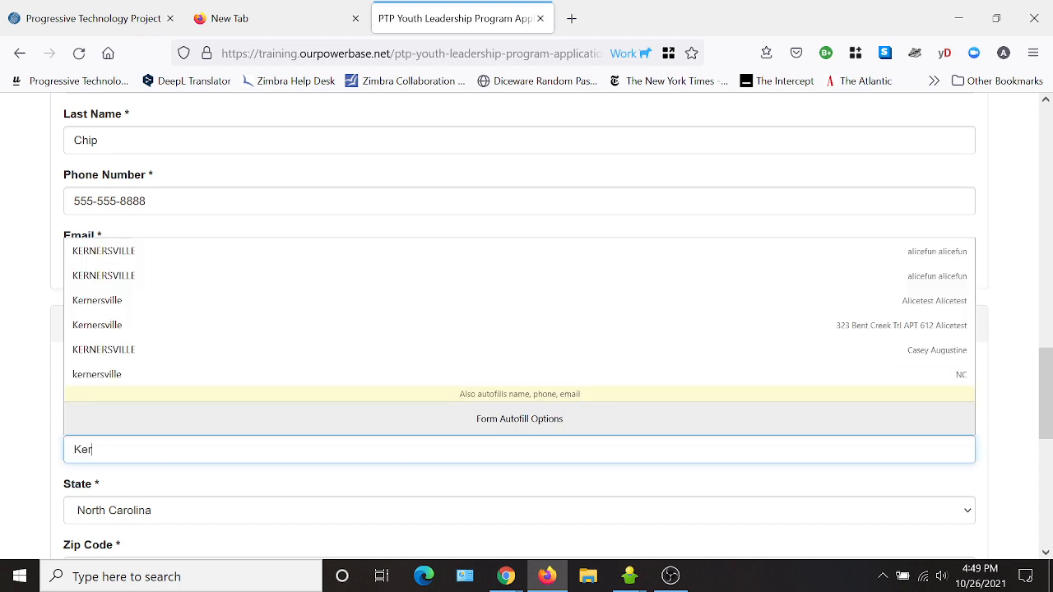
type("nersville")
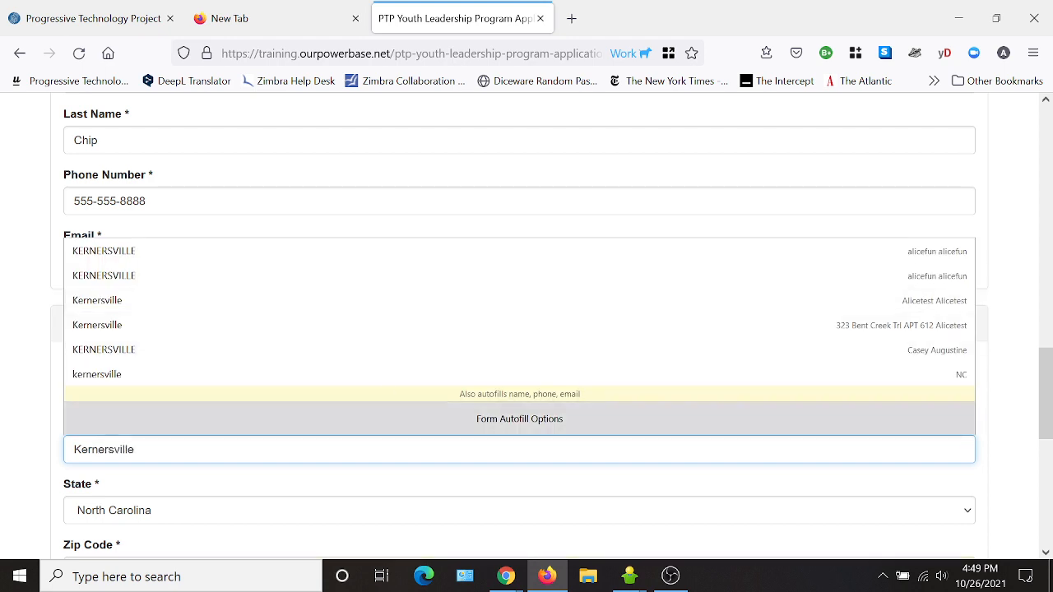
left_click(467, 482)
scroll(288, 434, "down", 2)
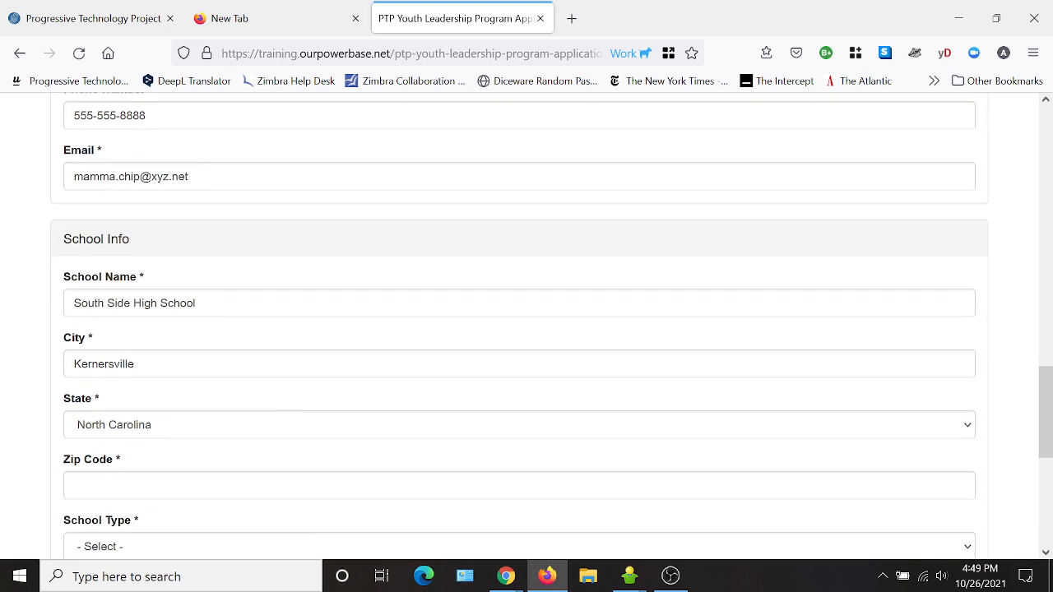
left_click(129, 478)
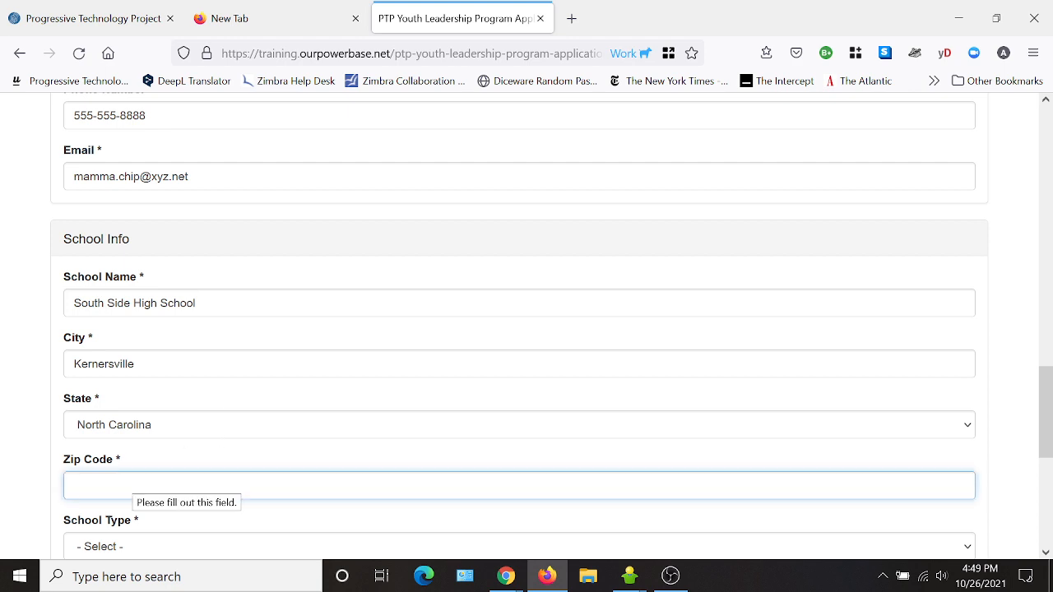
type("27284")
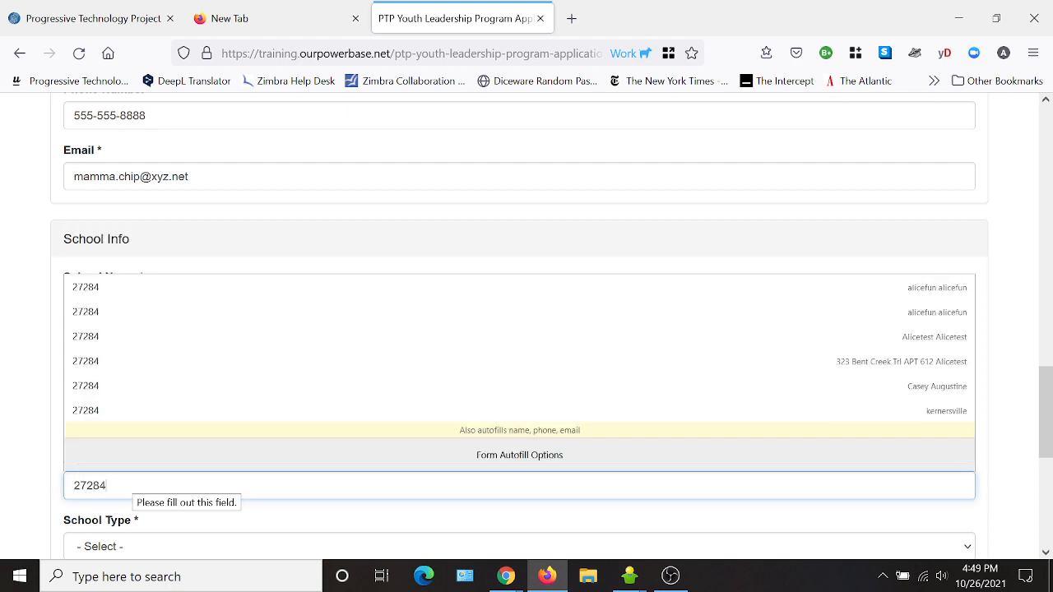
- Set the school type to High School and the grade to 10th
scroll(247, 535, "down", 4)
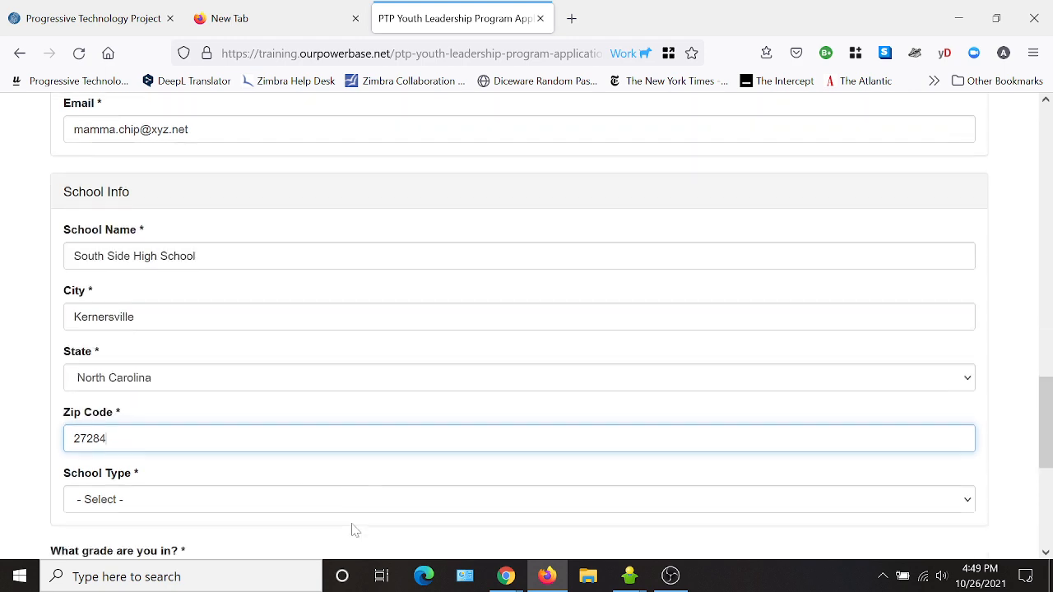
left_click(136, 376)
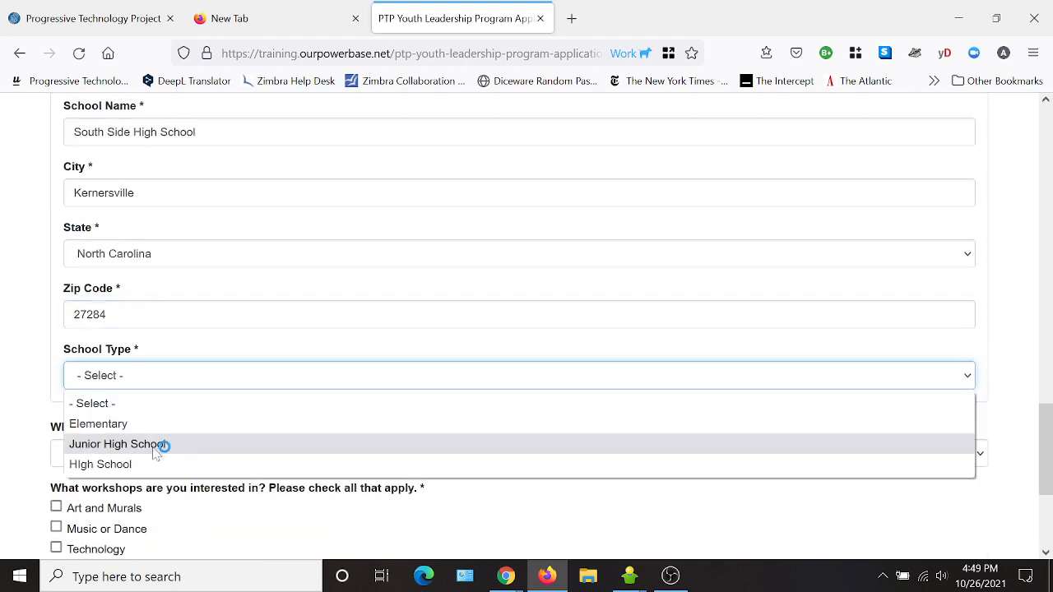
left_click(151, 466)
scroll(444, 333, "down", 2)
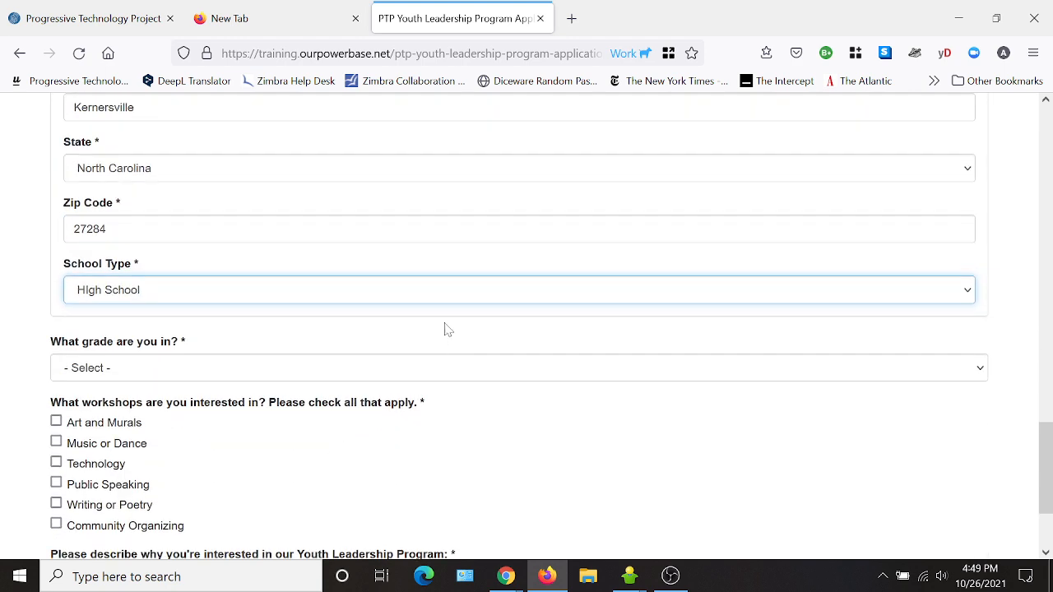
left_click(98, 368)
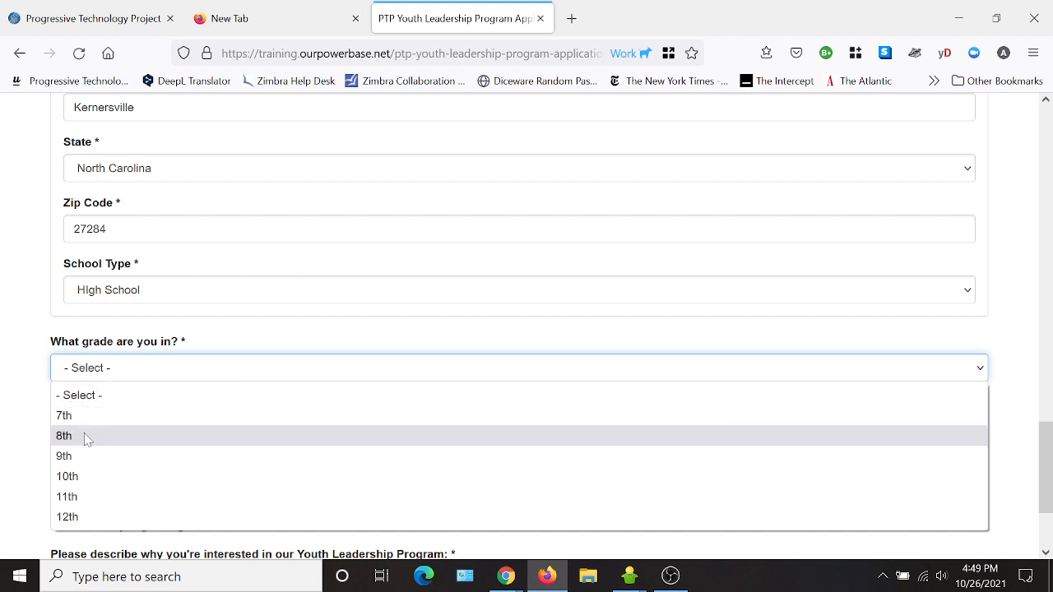
left_click(82, 476)
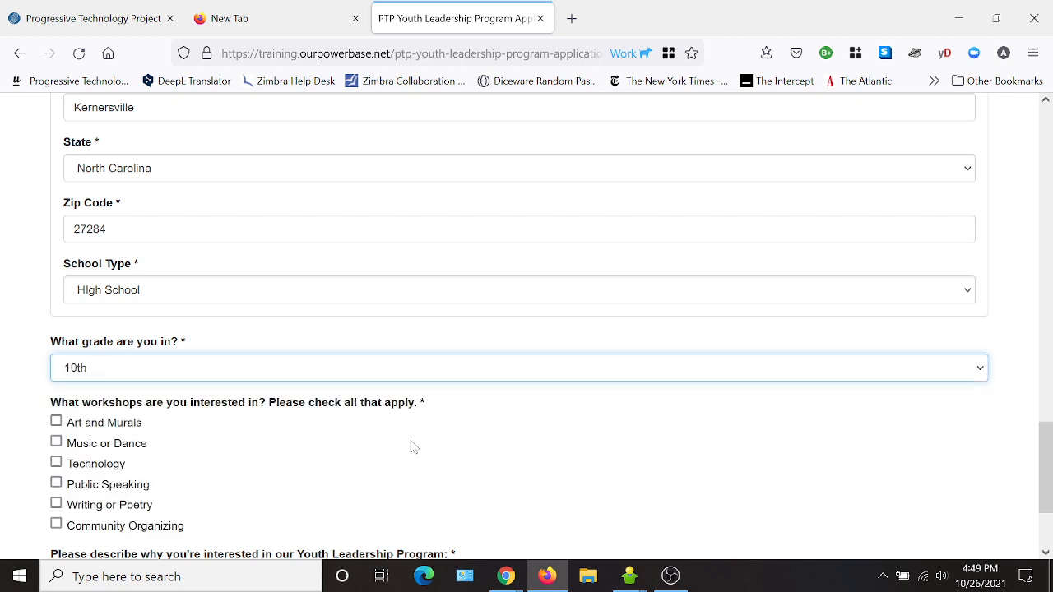
scroll(374, 417, "down", 3)
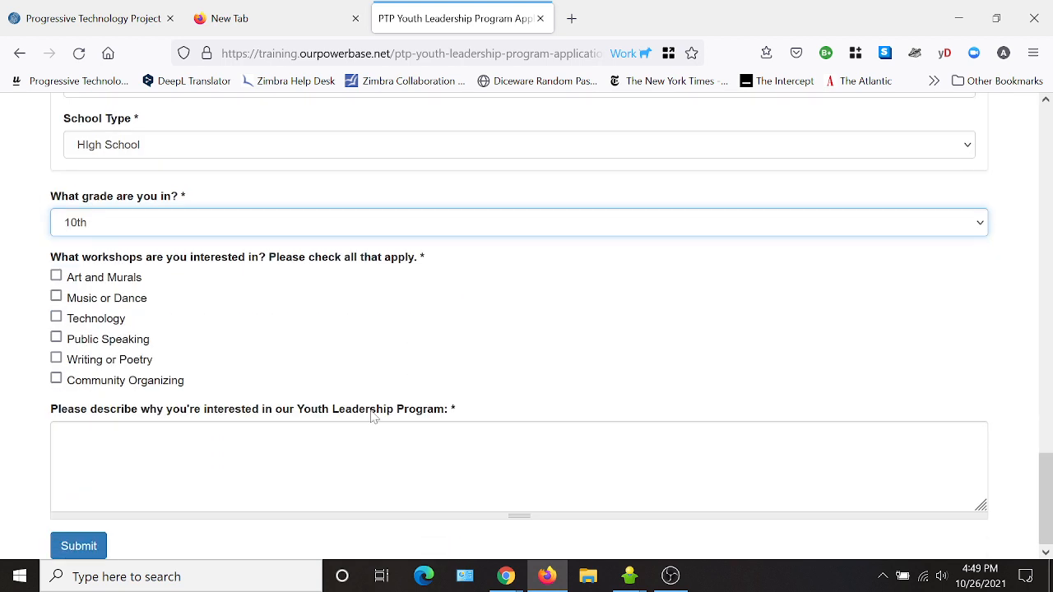
- Tick the Art and Murals, Technology, Writing or Poetry and Community Organizing workshops
left_click(56, 278)
left_click(56, 316)
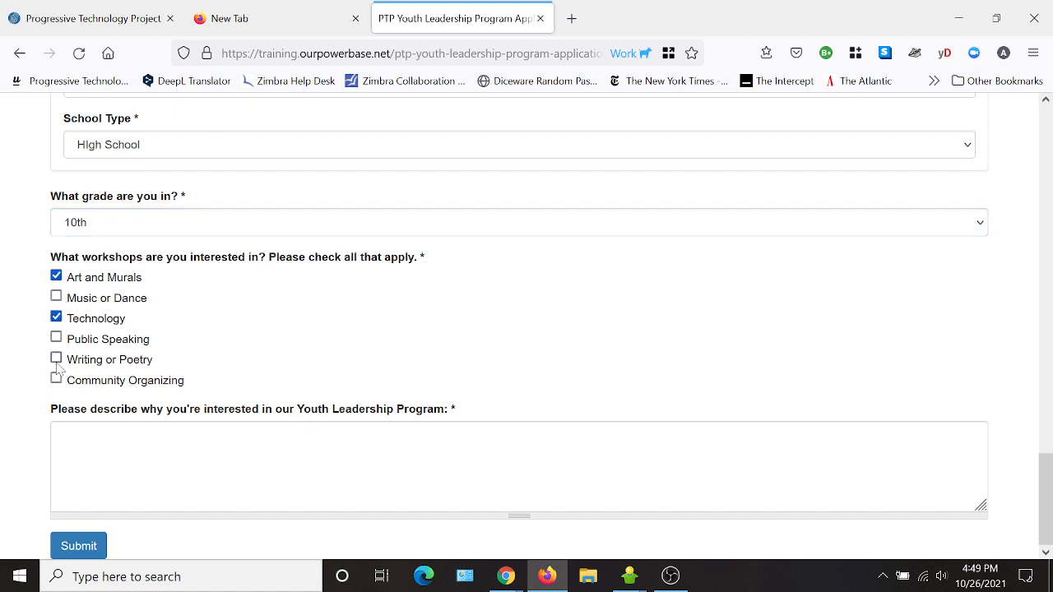
left_click(56, 357)
left_click(56, 379)
- Describe the interest as wanting to learn more about organizing, then submit the application
key("Tab")
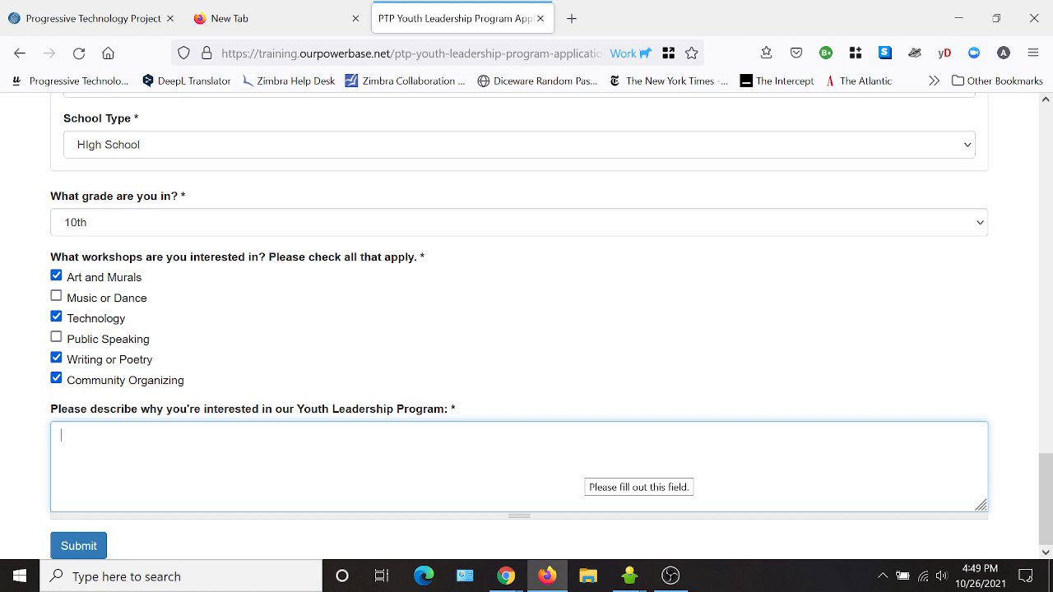
type("I want ")
type("learn more about org")
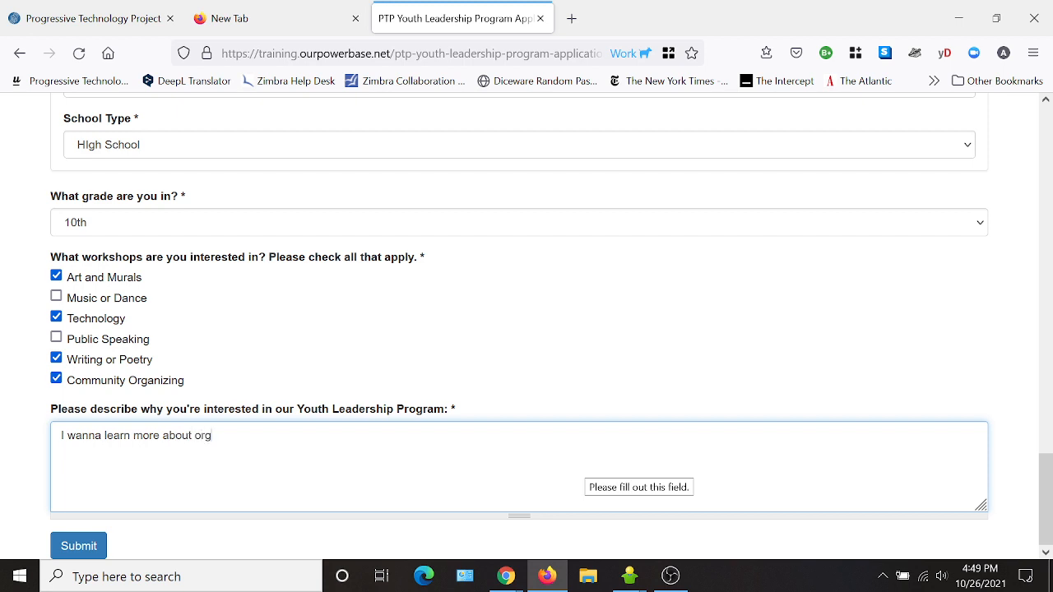
type("anizing!")
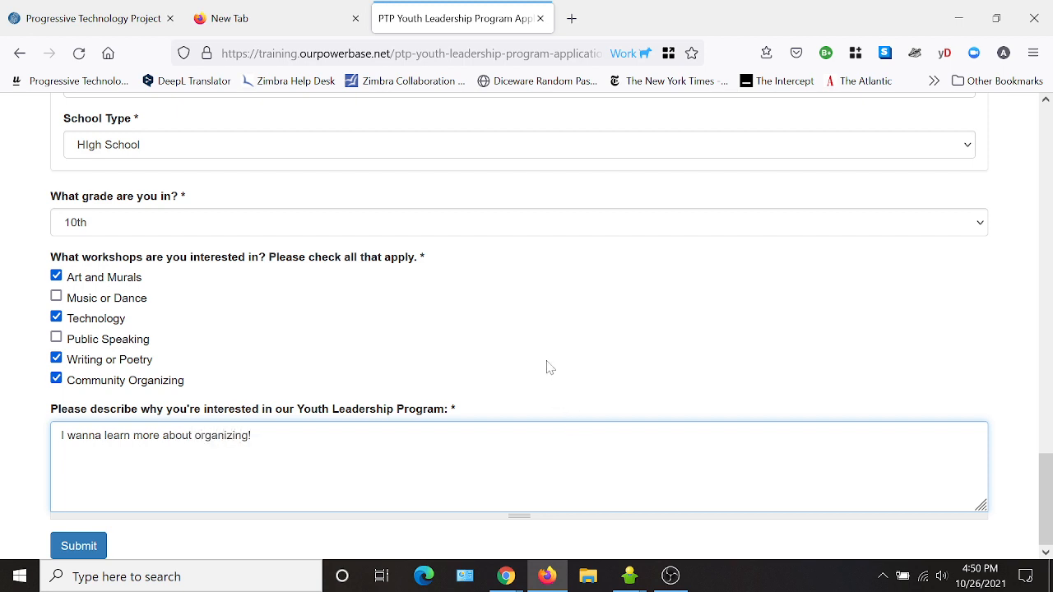
left_click(86, 555)
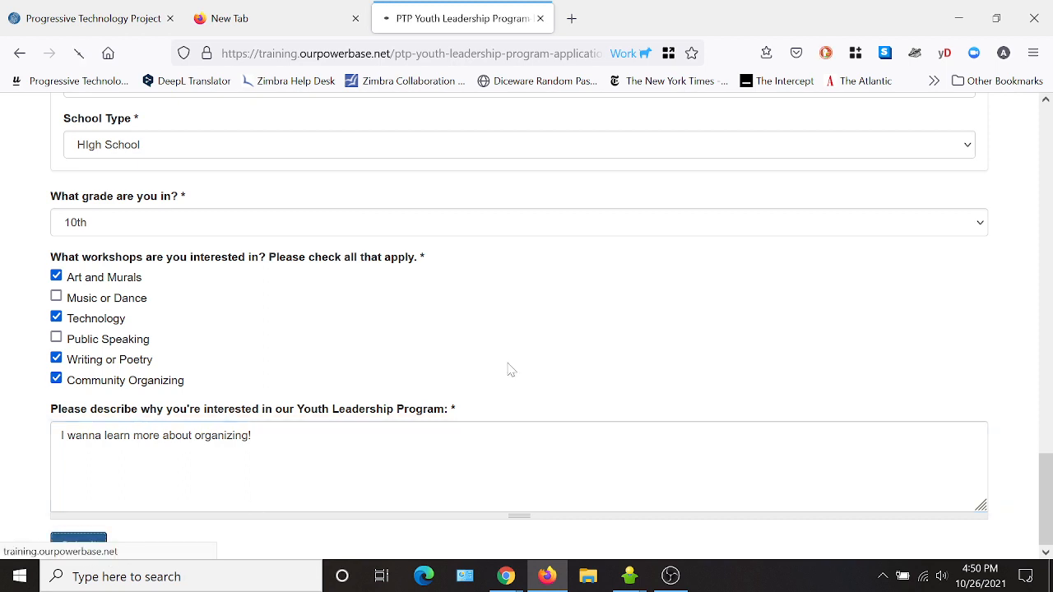
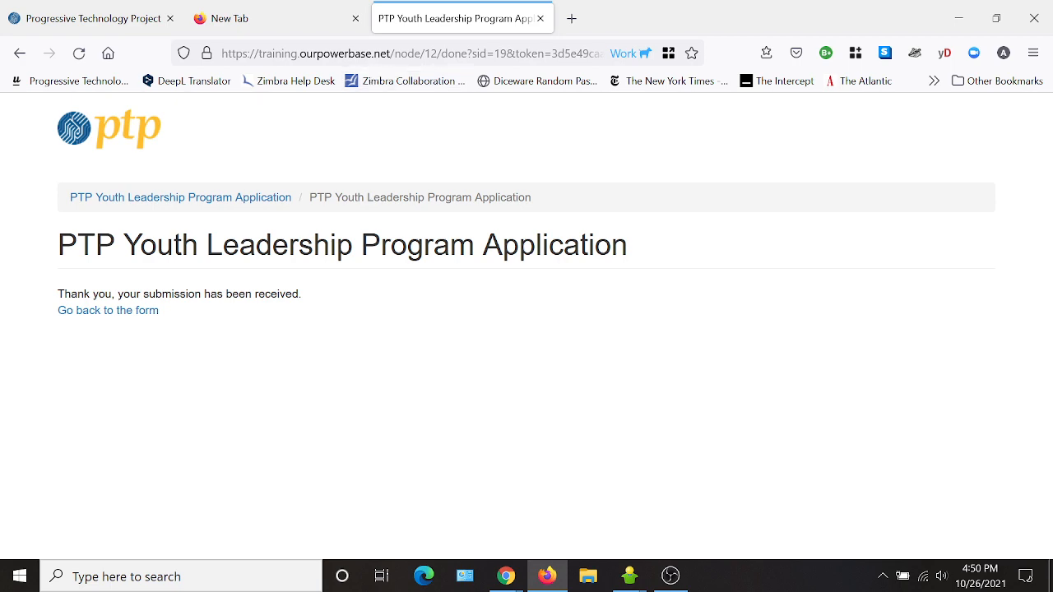
- Load the PowerBase training site address in the Progressive Technology Project tab
left_click_drag(391, 54, 221, 53)
key("ctrl+c")
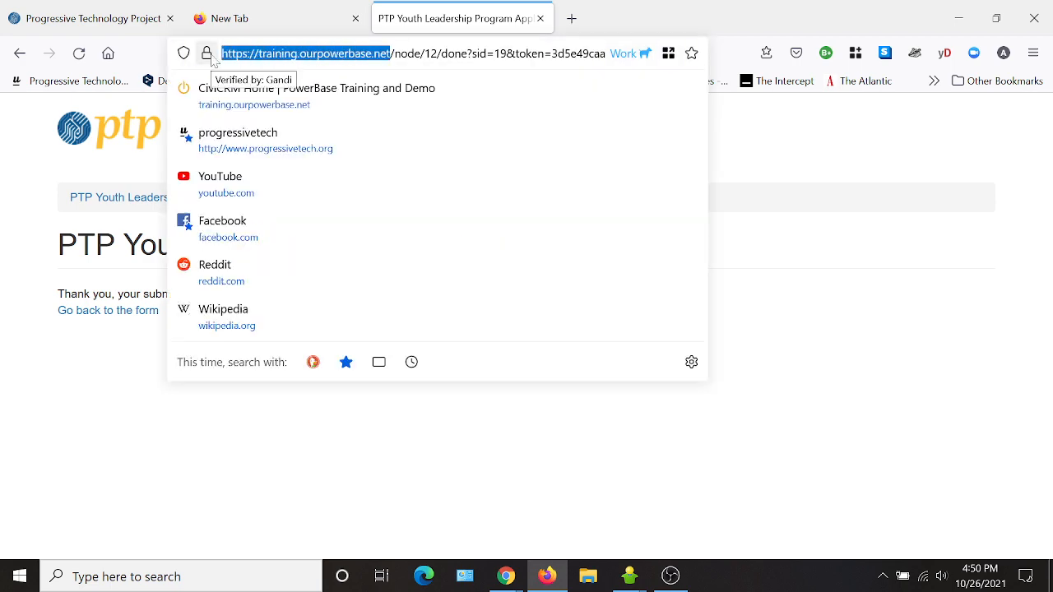
left_click(91, 21)
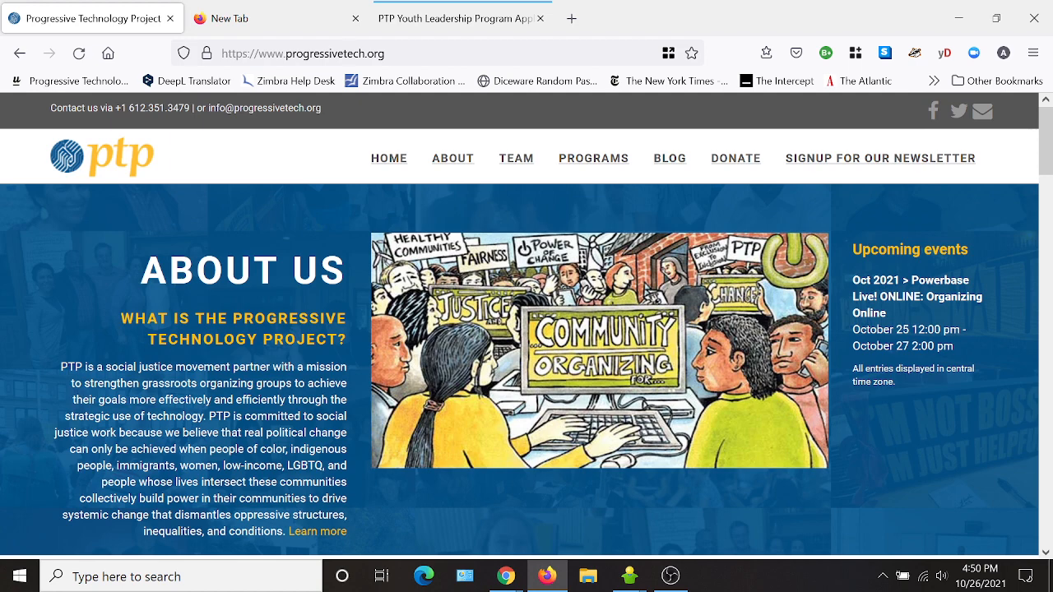
left_click(347, 51)
key("ctrl+v")
key("Return")
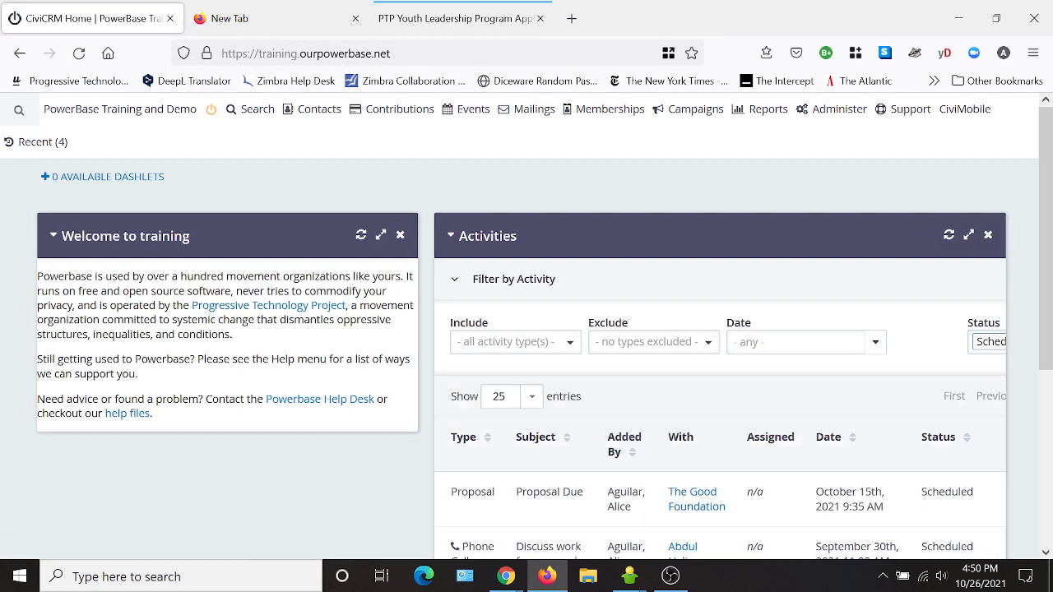
- Open Drupal Administration in a new tab and show the site Content list
left_click(832, 109)
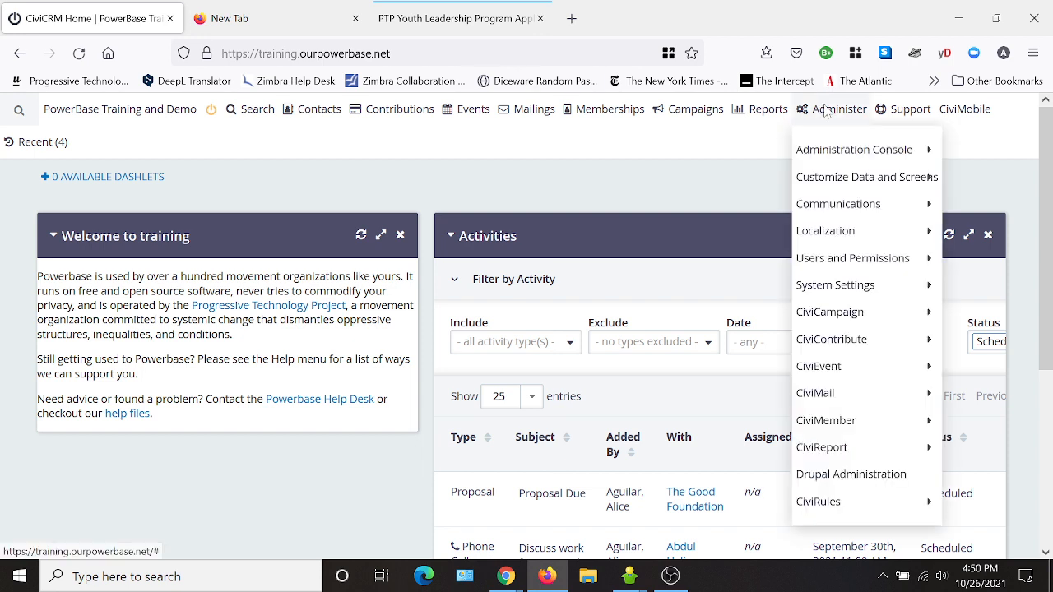
right_click(853, 485)
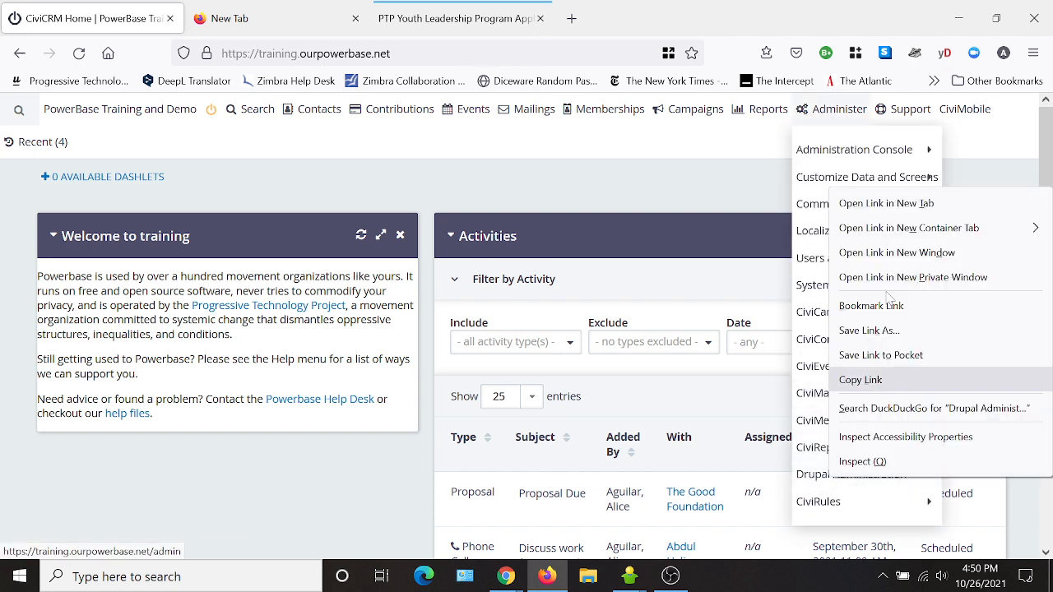
left_click(873, 202)
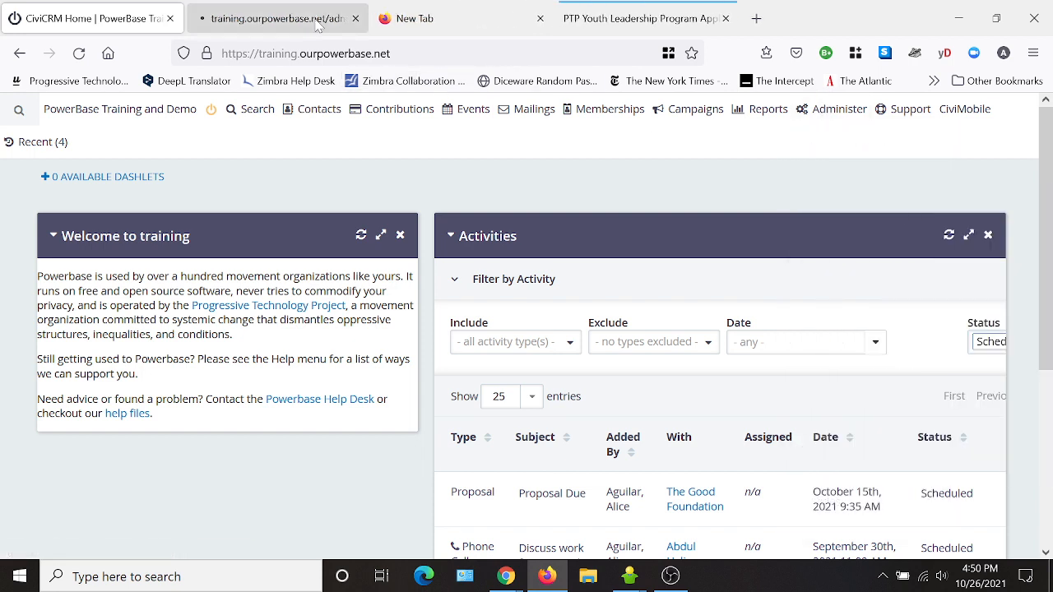
left_click(271, 18)
left_click(210, 280)
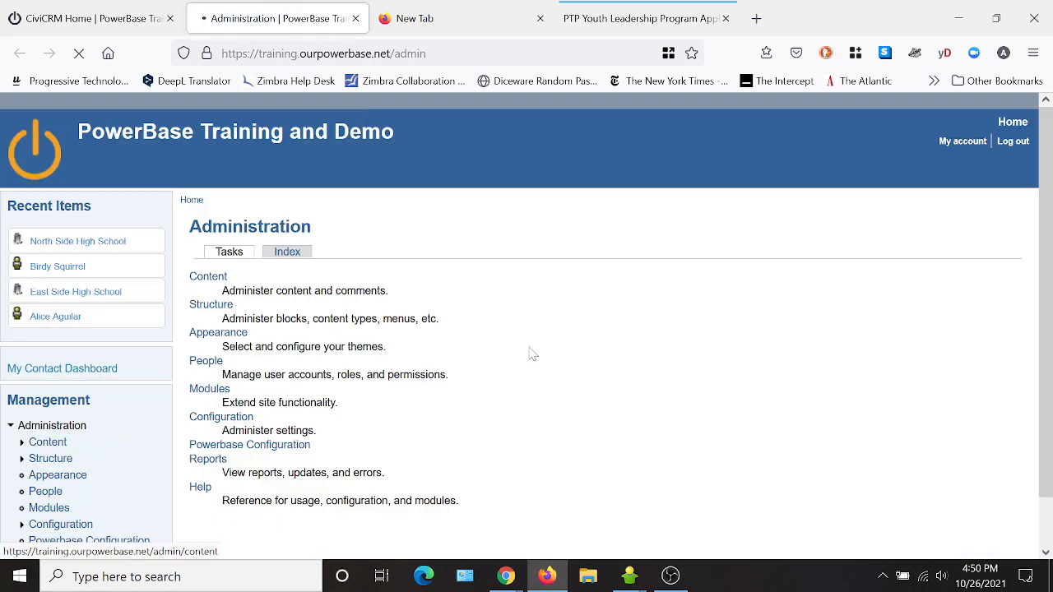
scroll(536, 352, "down", 2)
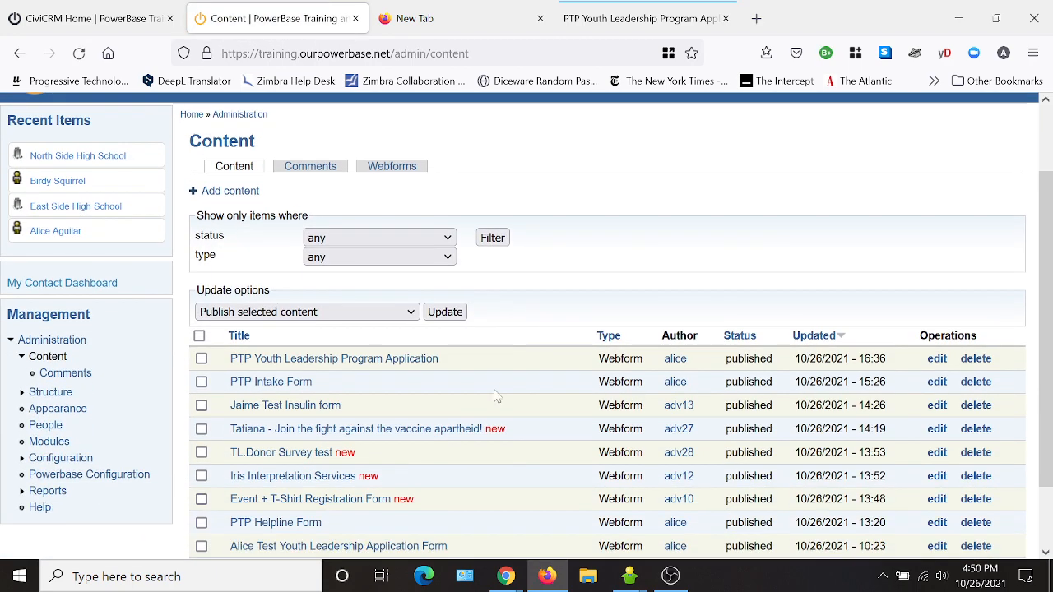
- Open the PTP Youth Leadership Program Application form settings and compare them with the confirmation page
left_click(389, 362)
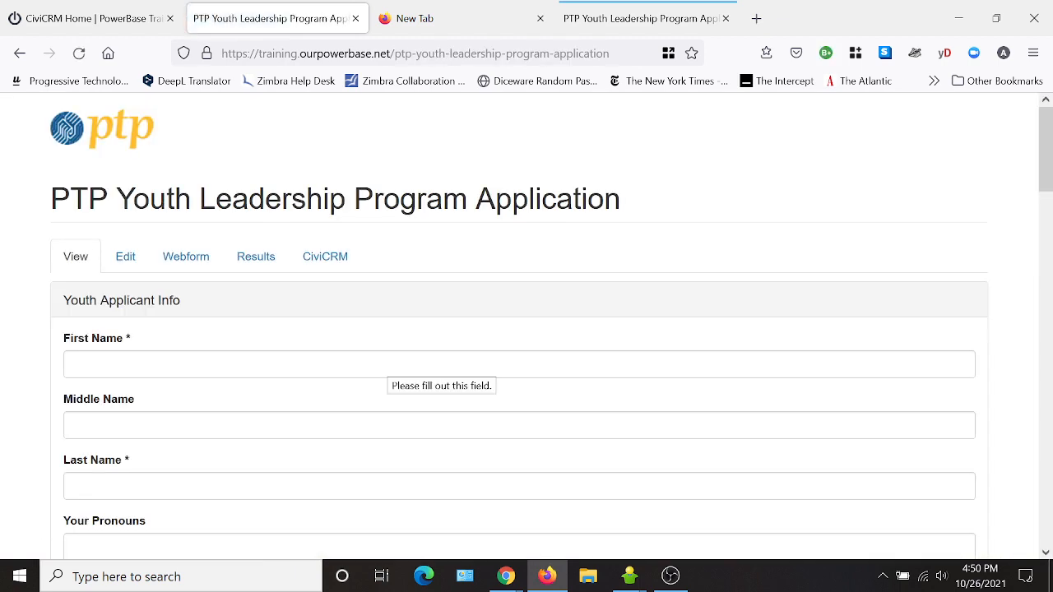
left_click(187, 268)
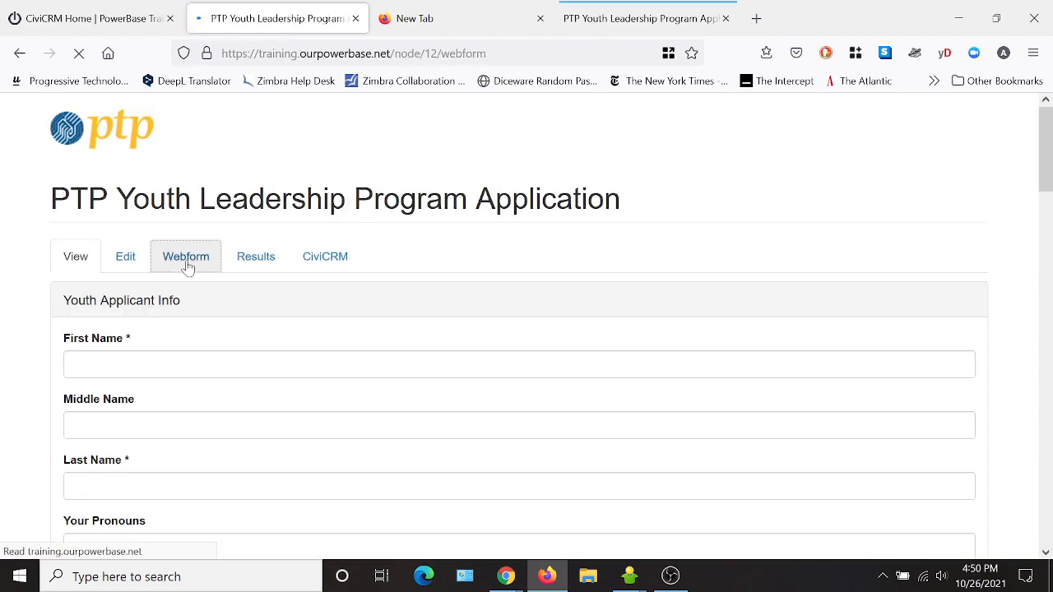
left_click(308, 348)
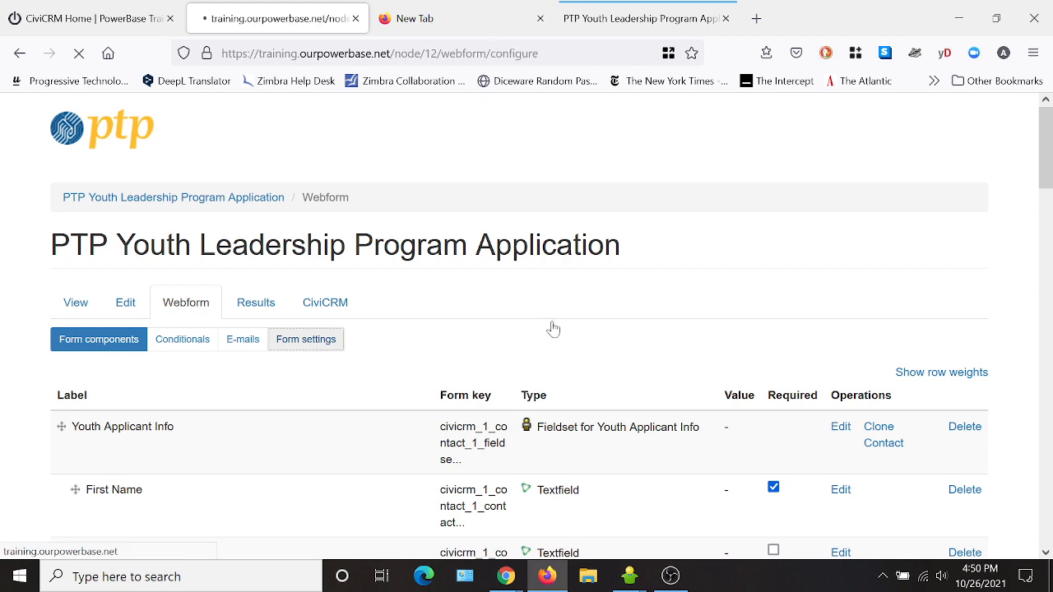
scroll(696, 283, "down", 3)
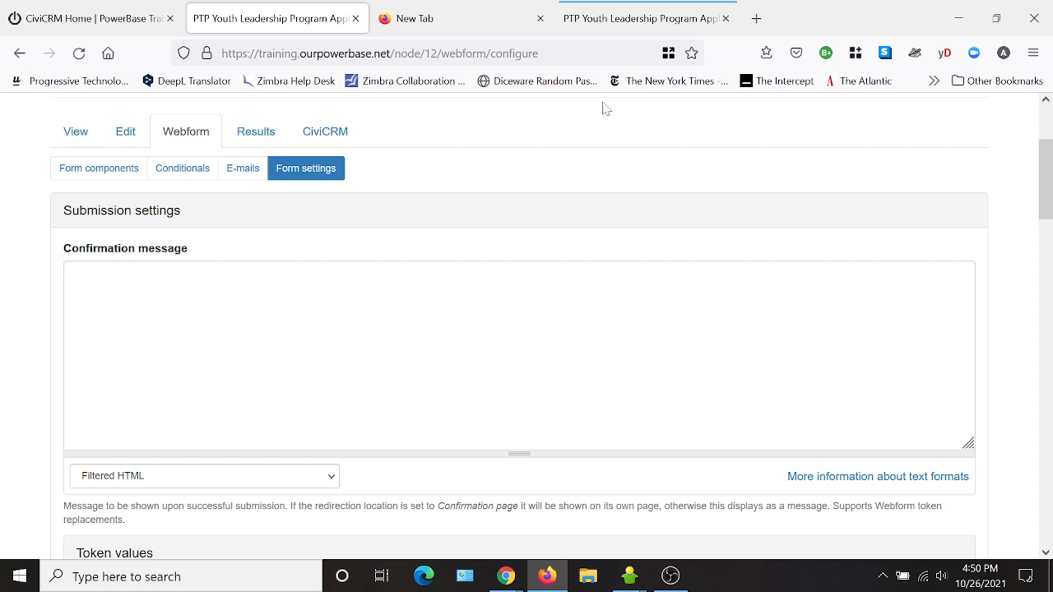
left_click(637, 22)
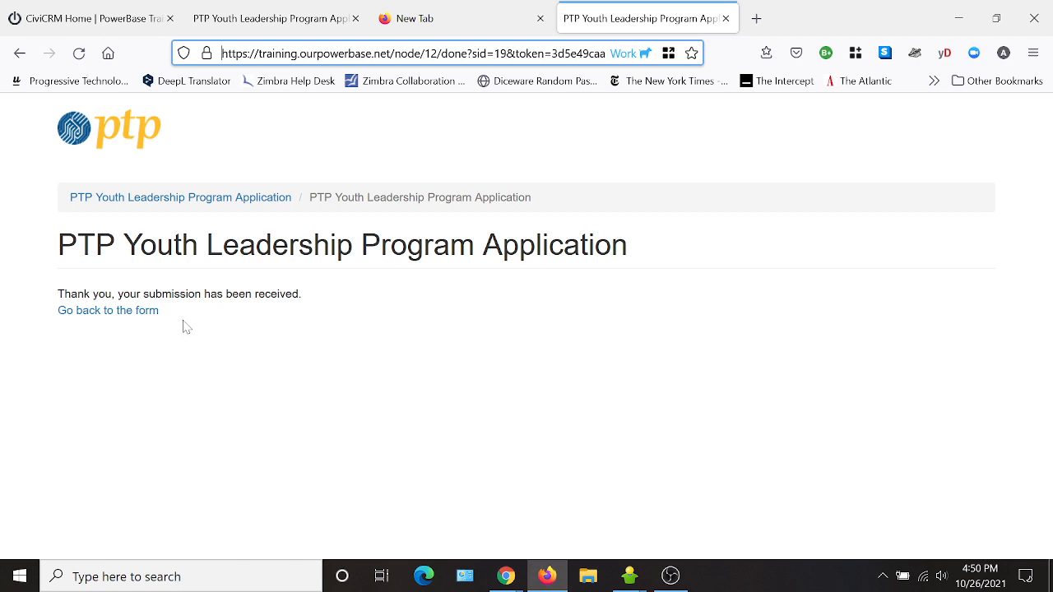
left_click(279, 20)
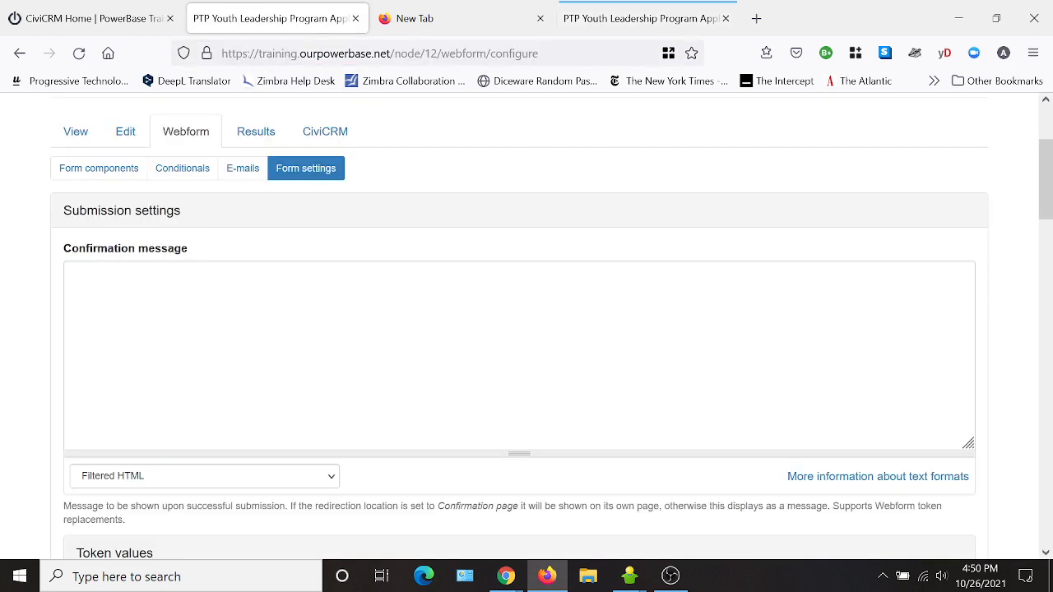
scroll(512, 353, "down", 5)
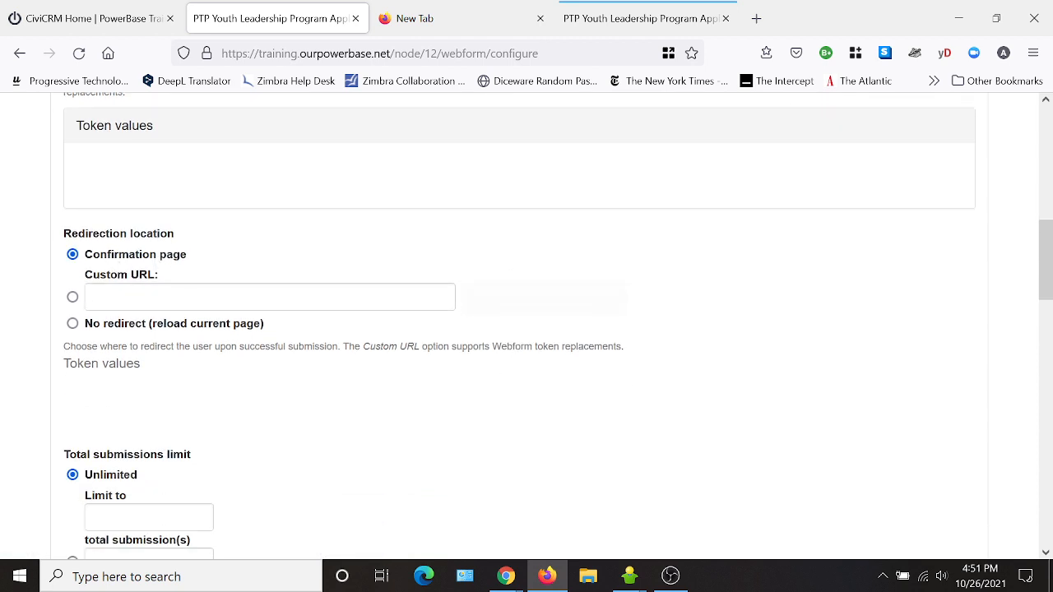
- Select redirection to a custom URL after submission, then recheck the confirmation page and view results
left_click(72, 297)
scroll(497, 430, "down", 3)
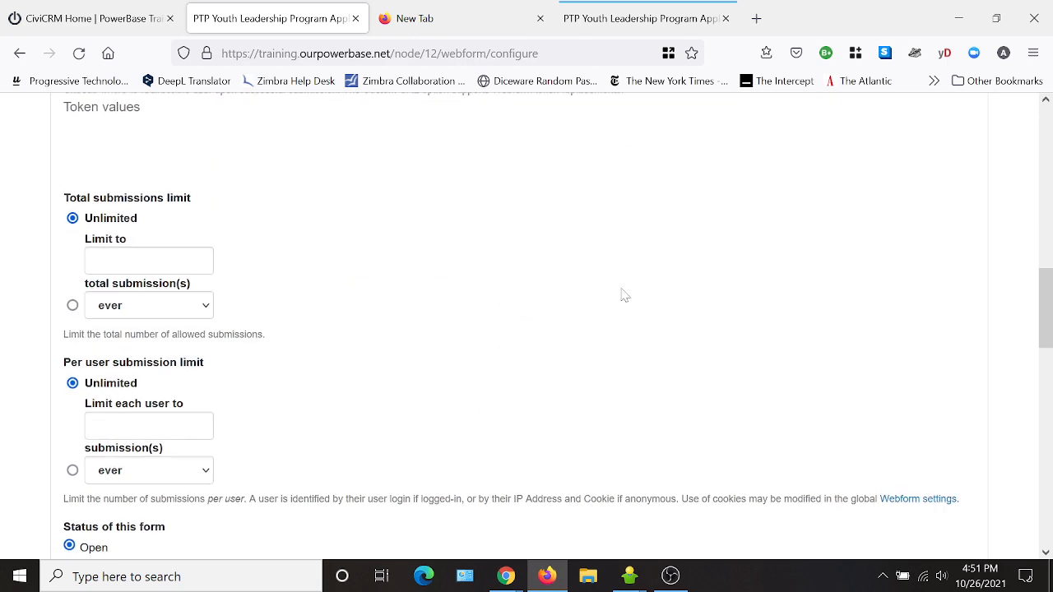
left_click(641, 20)
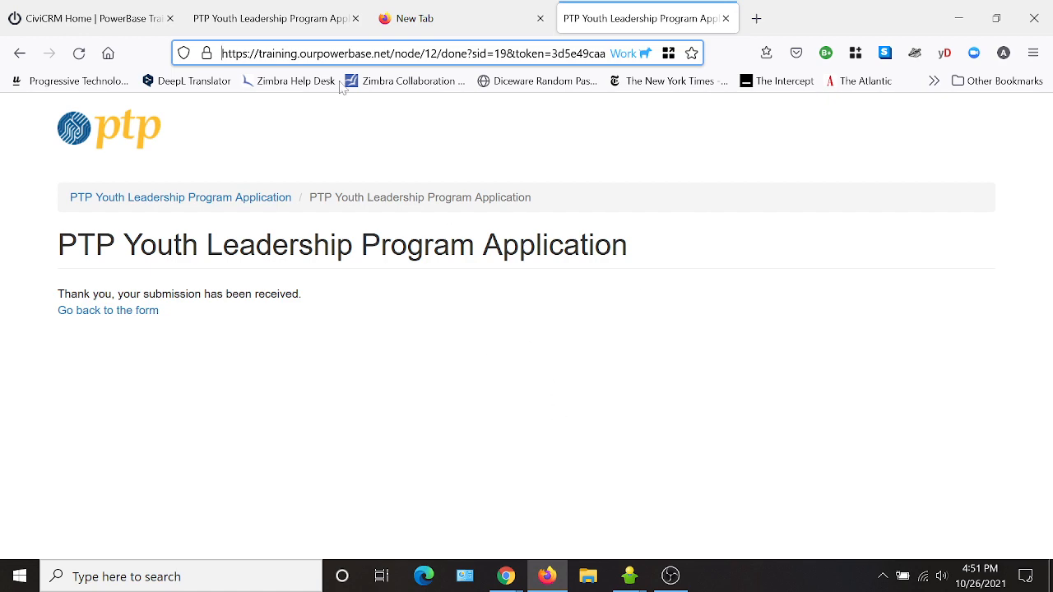
left_click(282, 24)
scroll(370, 380, "up", 8)
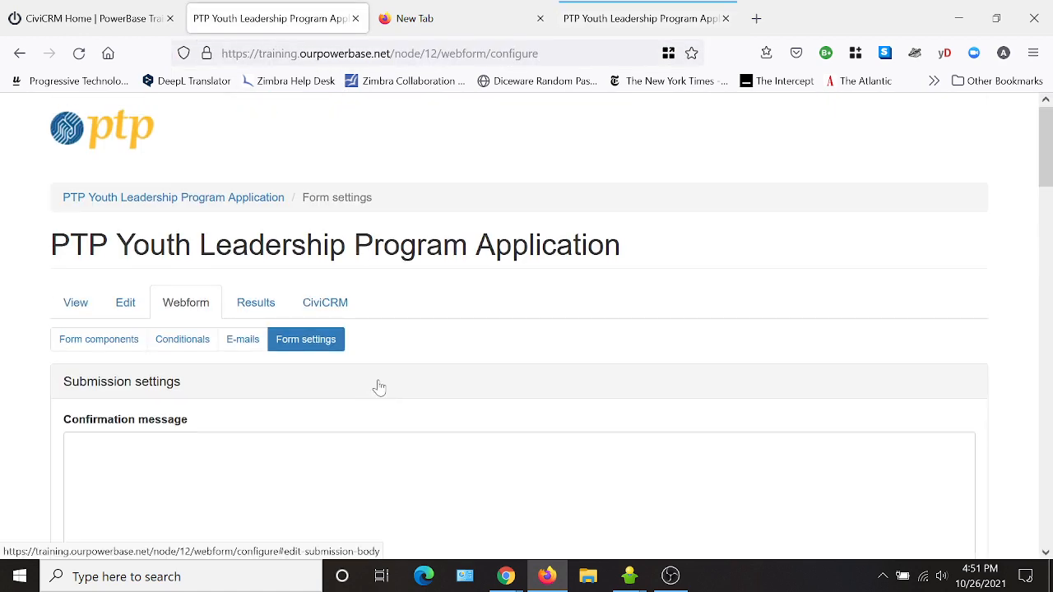
left_click(255, 305)
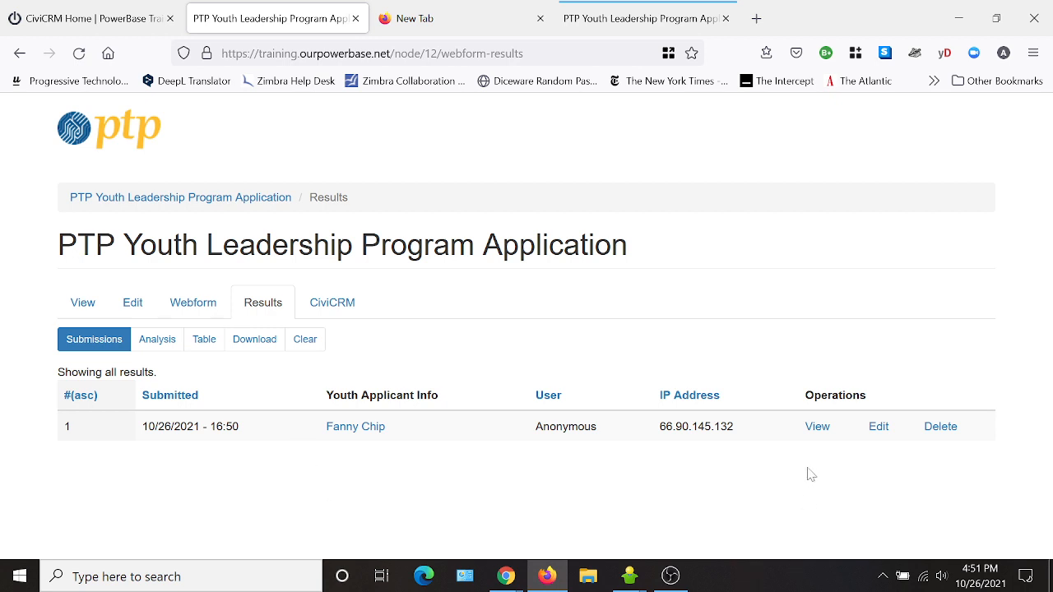
- Review the full details of submission #19, then go back to the results list
left_click(817, 426)
scroll(416, 379, "down", 1)
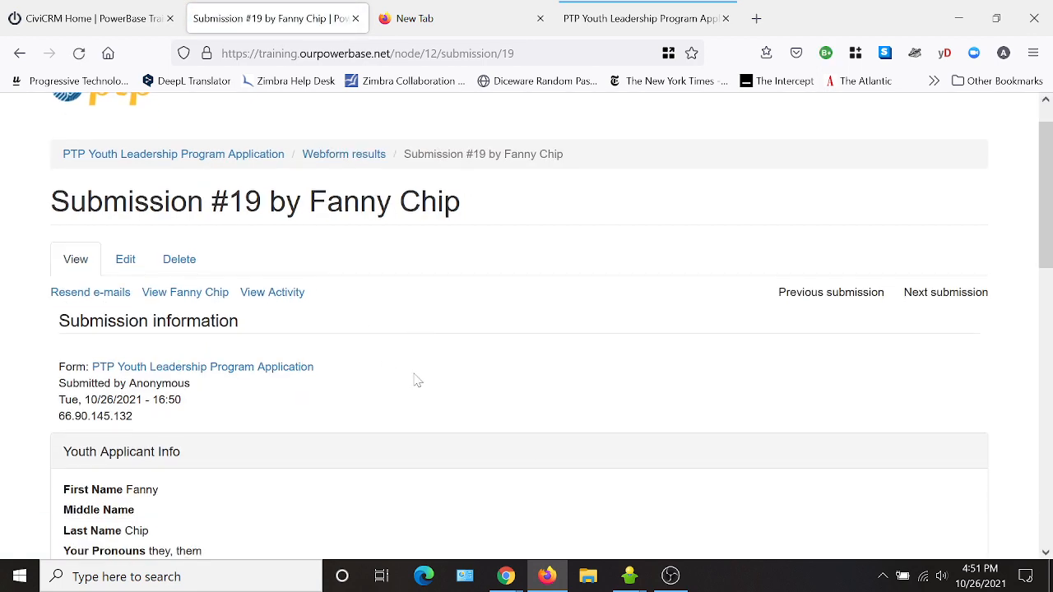
scroll(416, 379, "down", 3)
scroll(185, 345, "down", 6)
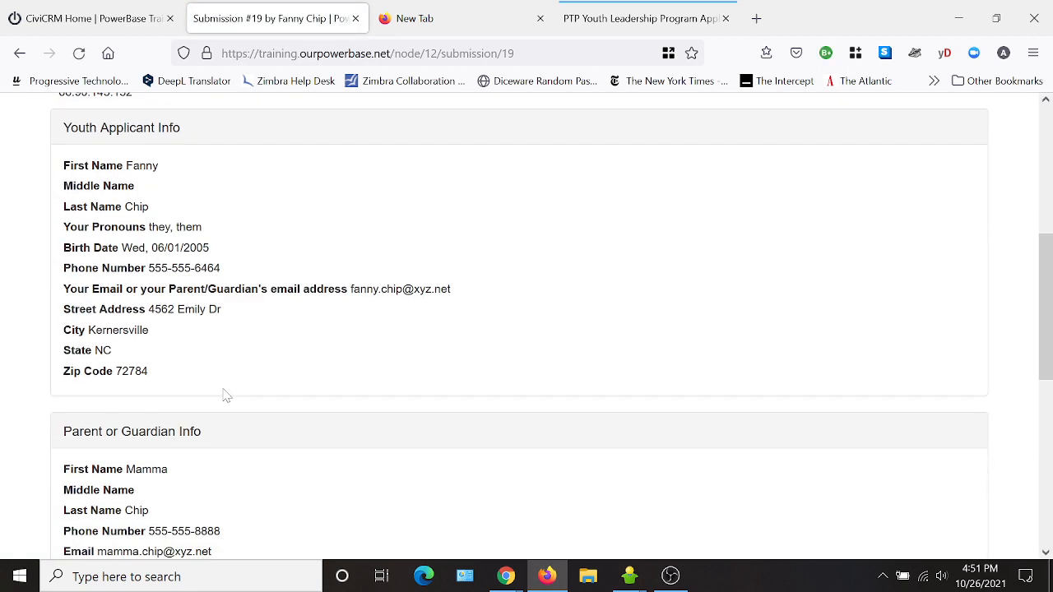
scroll(296, 369, "down", 5)
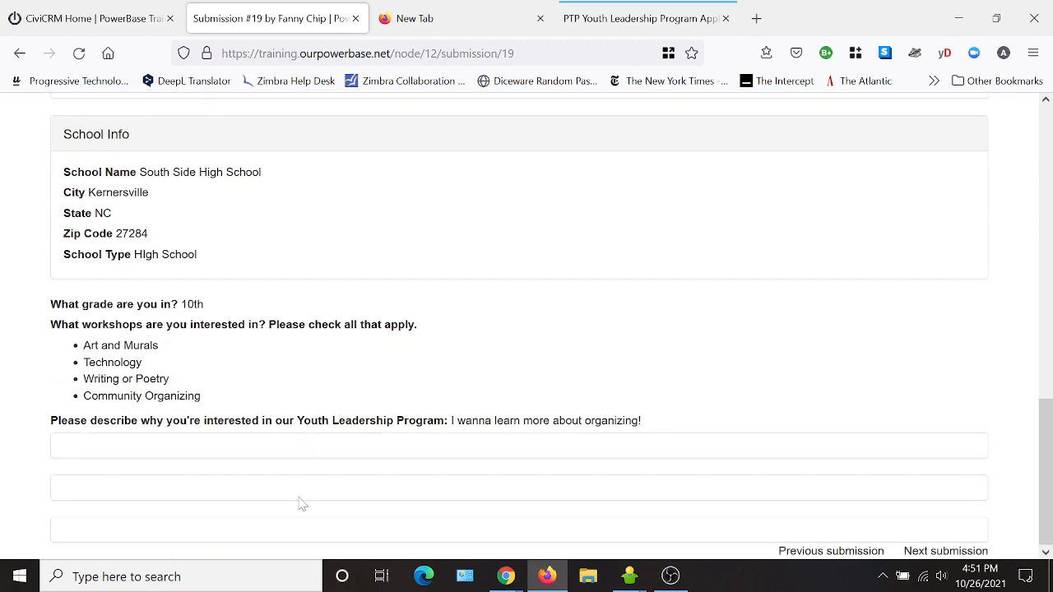
scroll(302, 504, "up", 12)
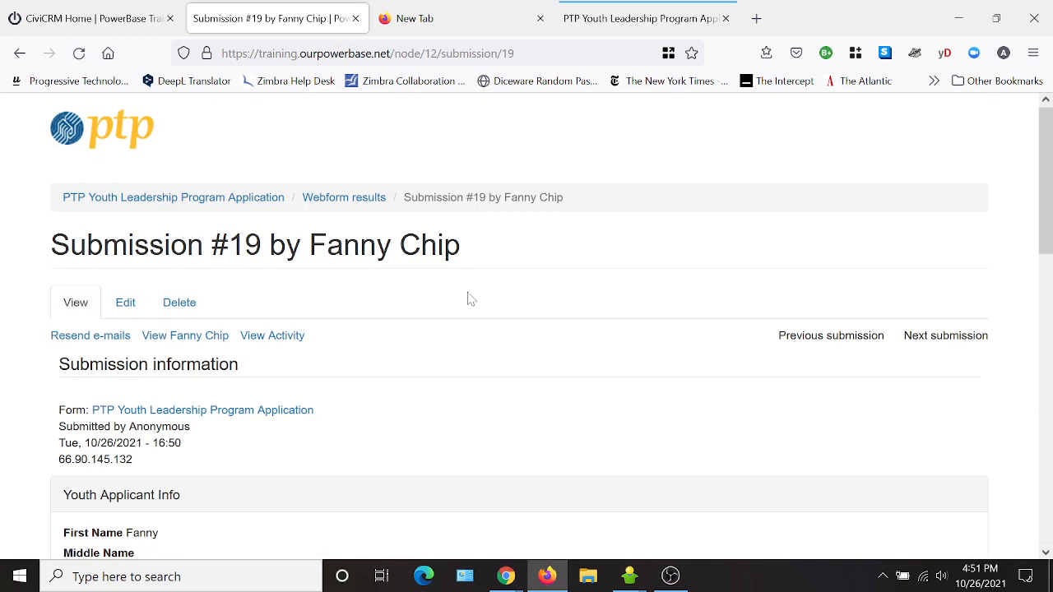
left_click(359, 197)
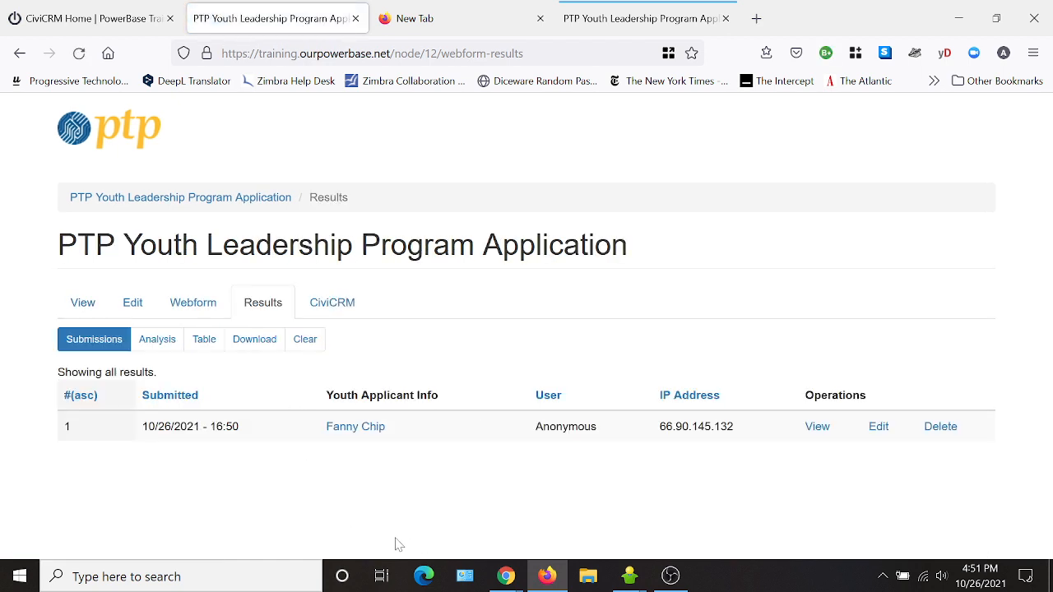
- Check the Analysis of submitted answers and the Table view of all submissions
left_click(158, 345)
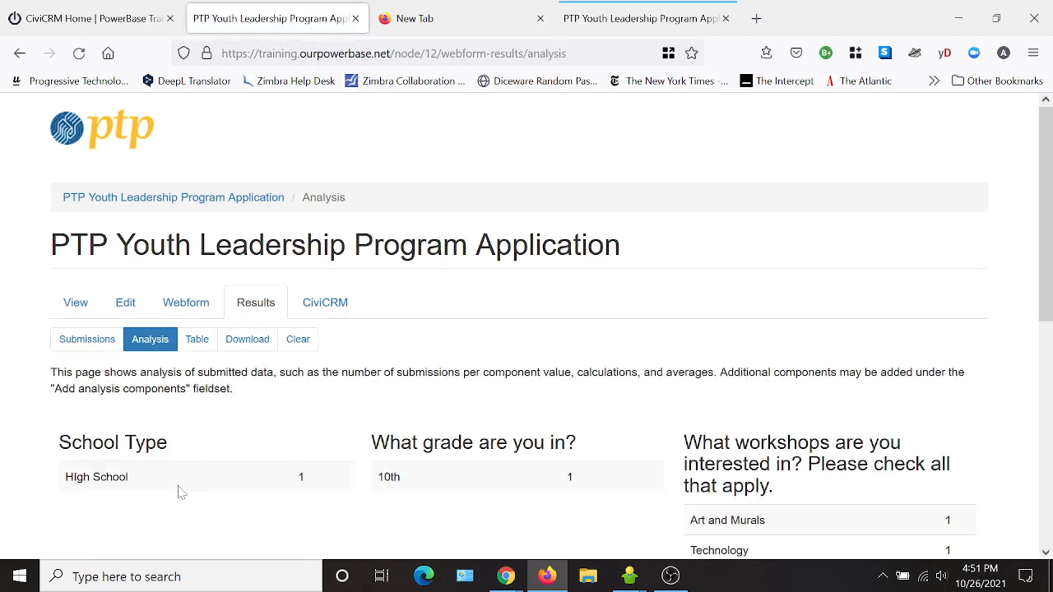
scroll(802, 494, "down", 3)
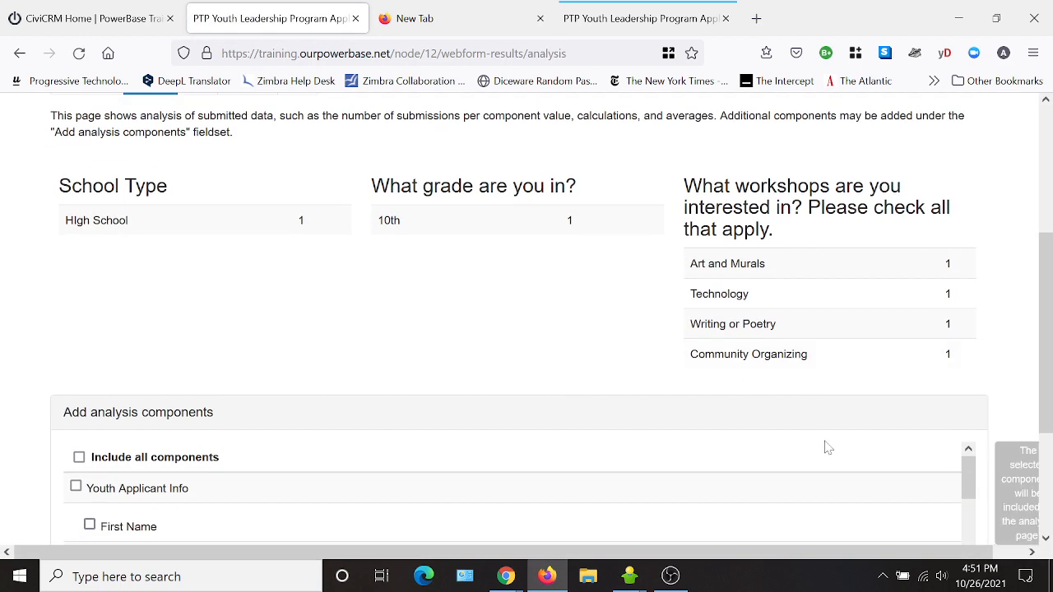
scroll(496, 482, "up", 3)
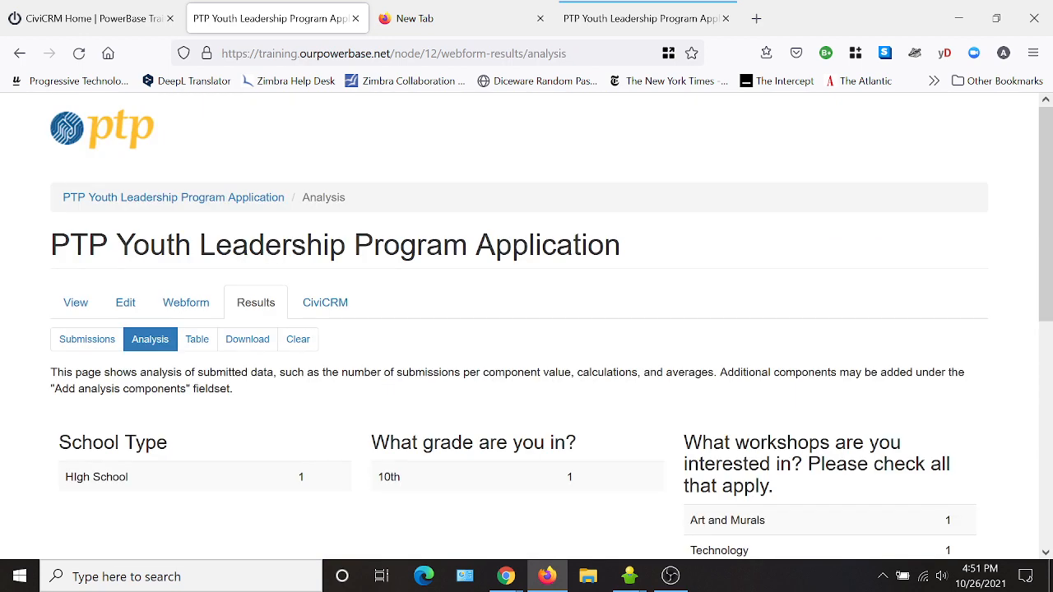
left_click(194, 347)
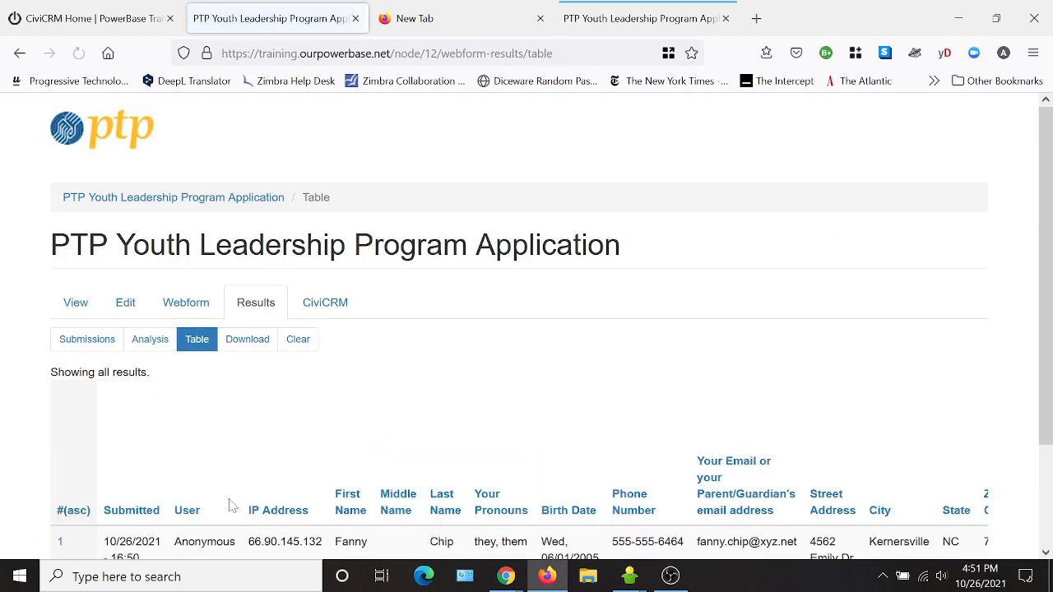
scroll(232, 505, "down", 2)
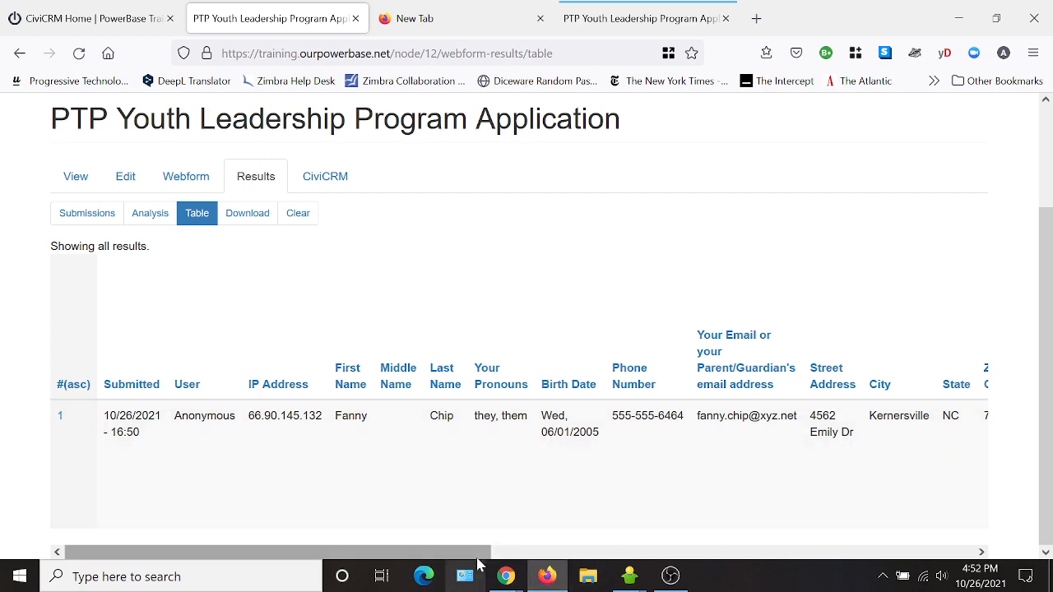
mouse_move(477, 553)
left_mouse_down()
mouse_move(855, 564)
mouse_move(479, 559)
left_mouse_up()
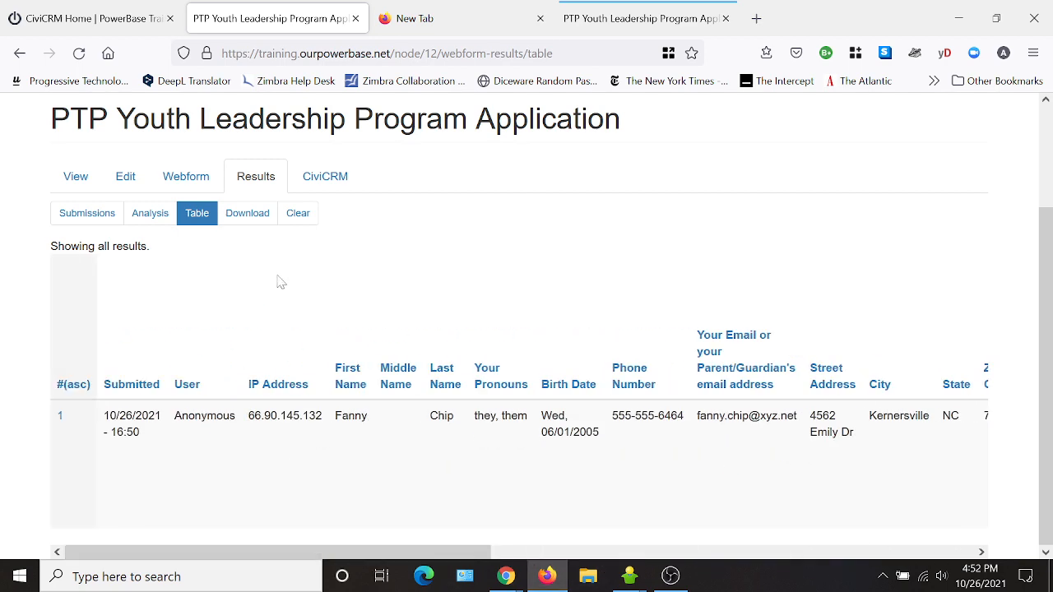
- Download the submission results, then return to the Submissions list via Components
left_click(243, 217)
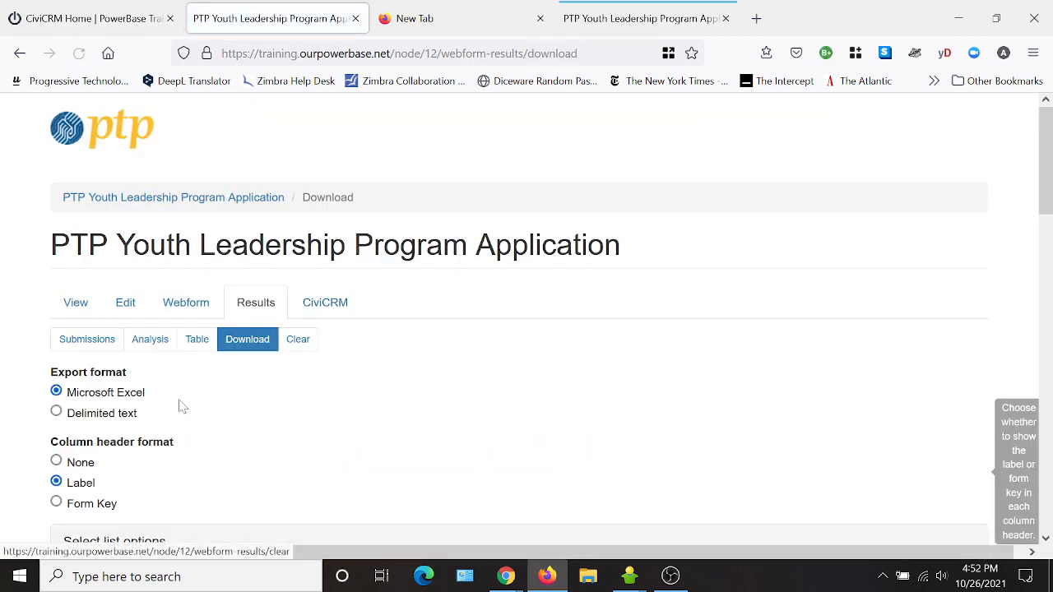
left_click(187, 306)
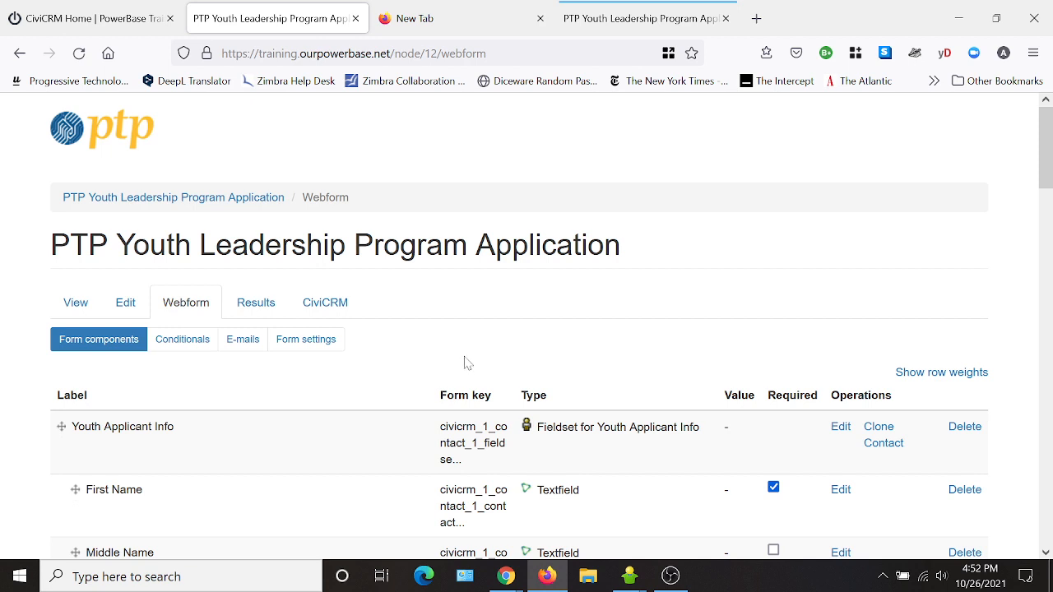
left_click(256, 305)
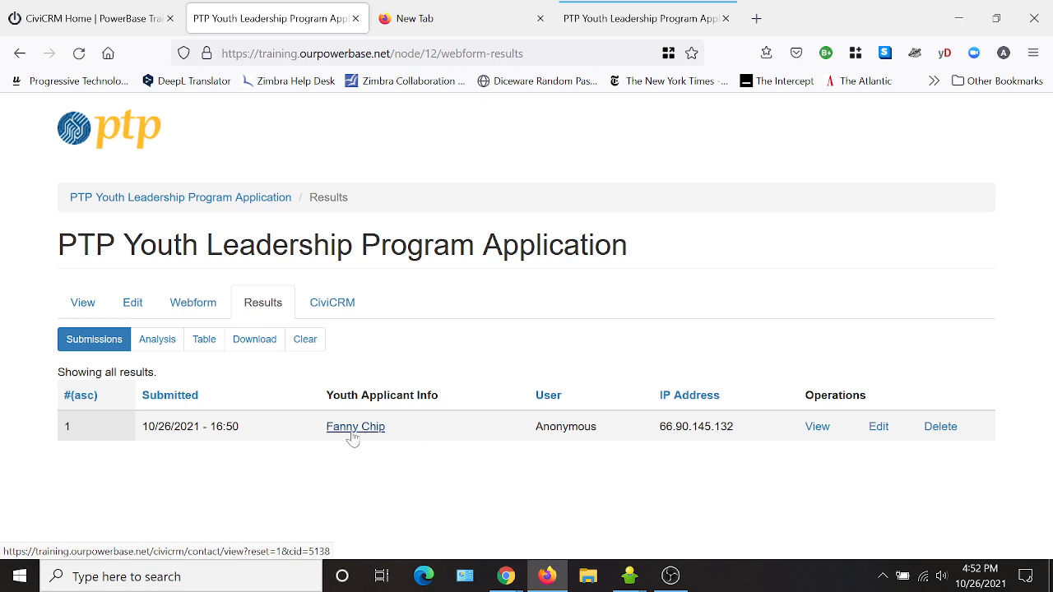
- Open the applicant's contact record in a new tab and scroll through its summary details
right_click(350, 431)
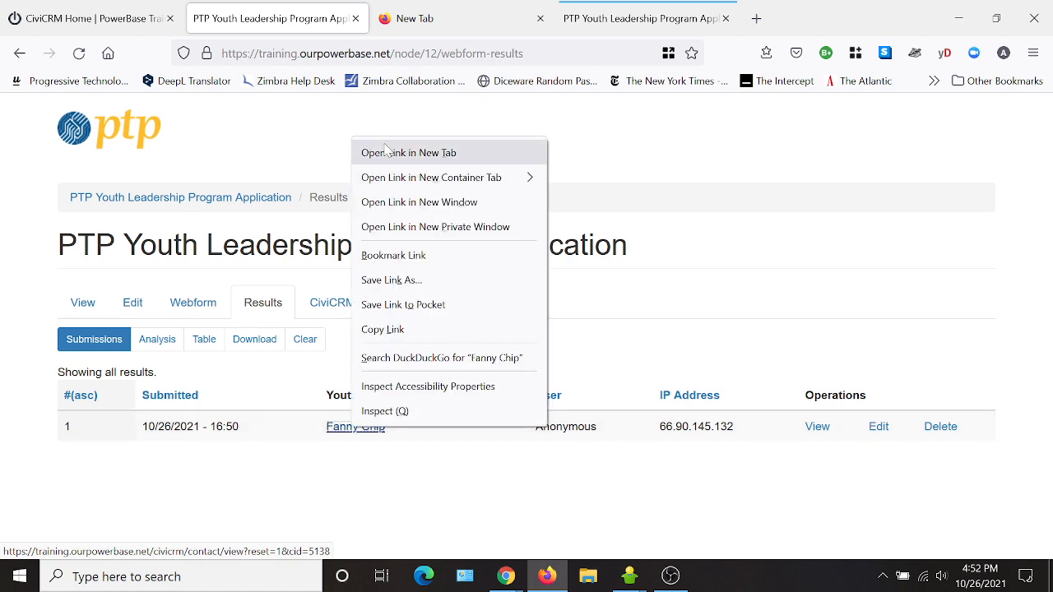
left_click(390, 153)
left_click(414, 23)
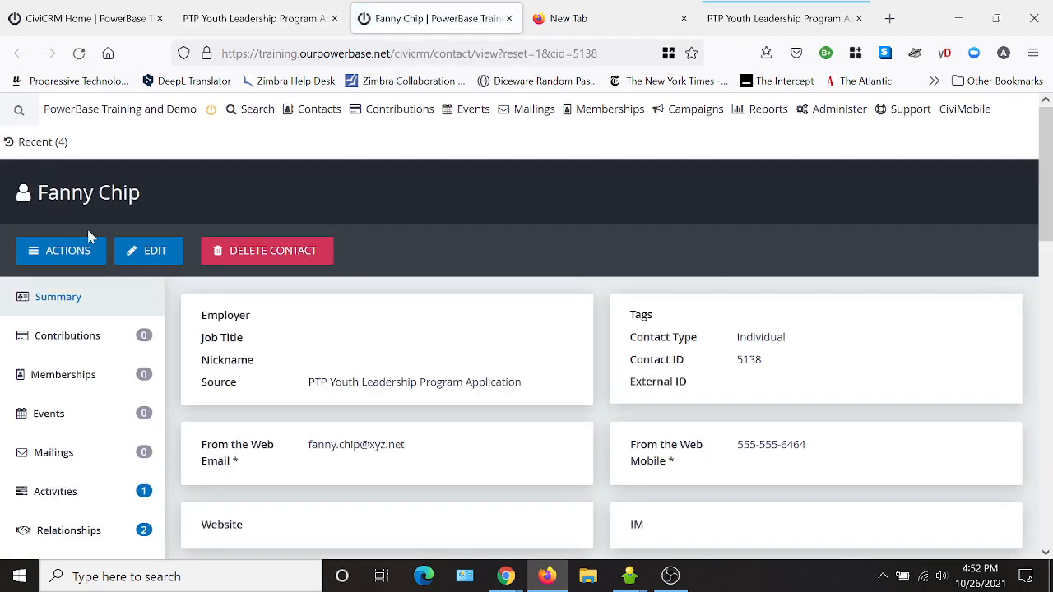
scroll(458, 202, "down", 2)
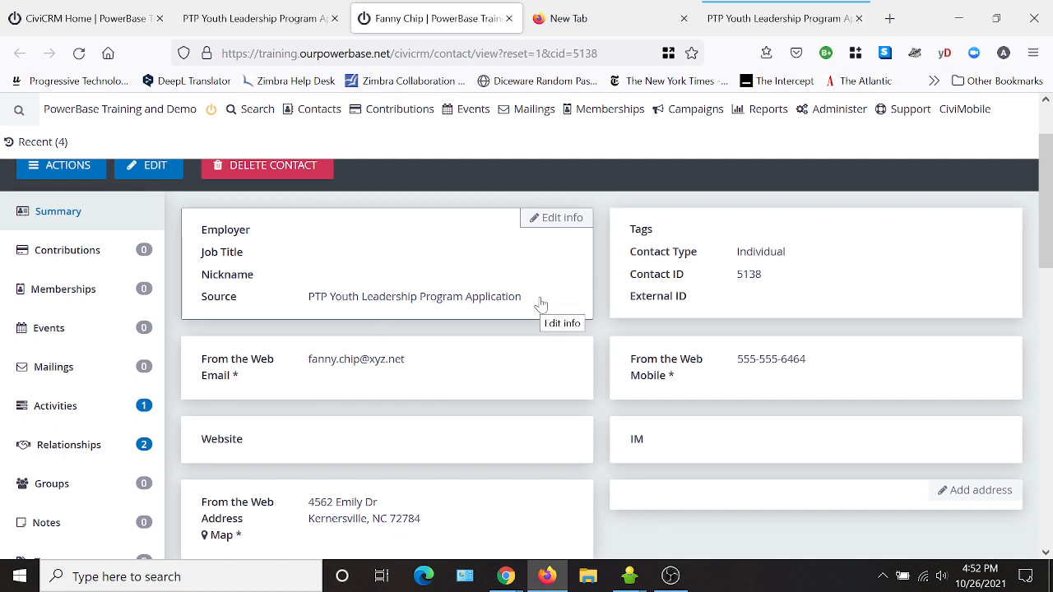
scroll(540, 305, "down", 4)
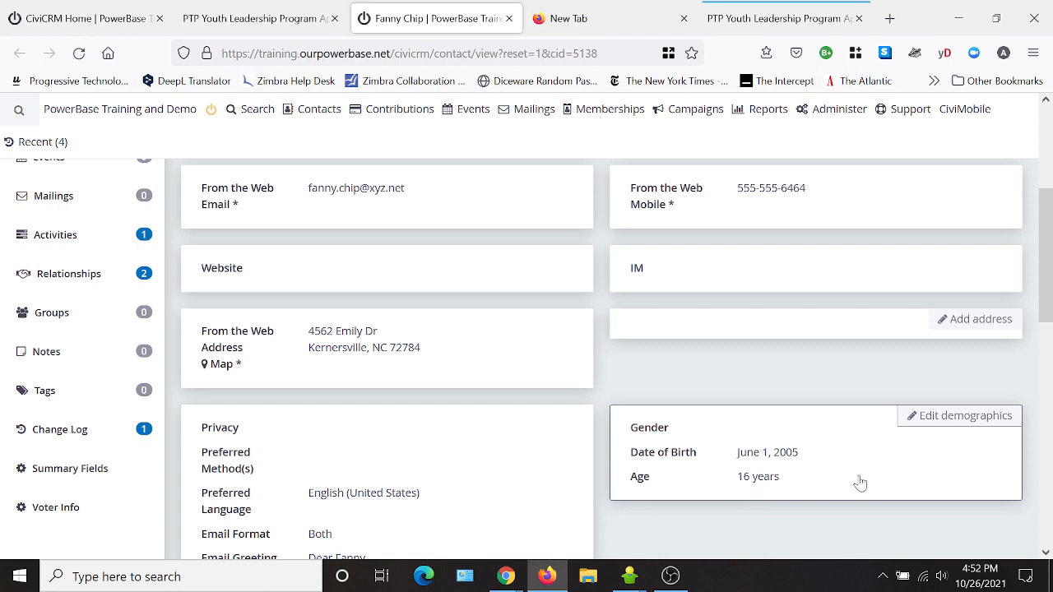
scroll(859, 483, "down", 5)
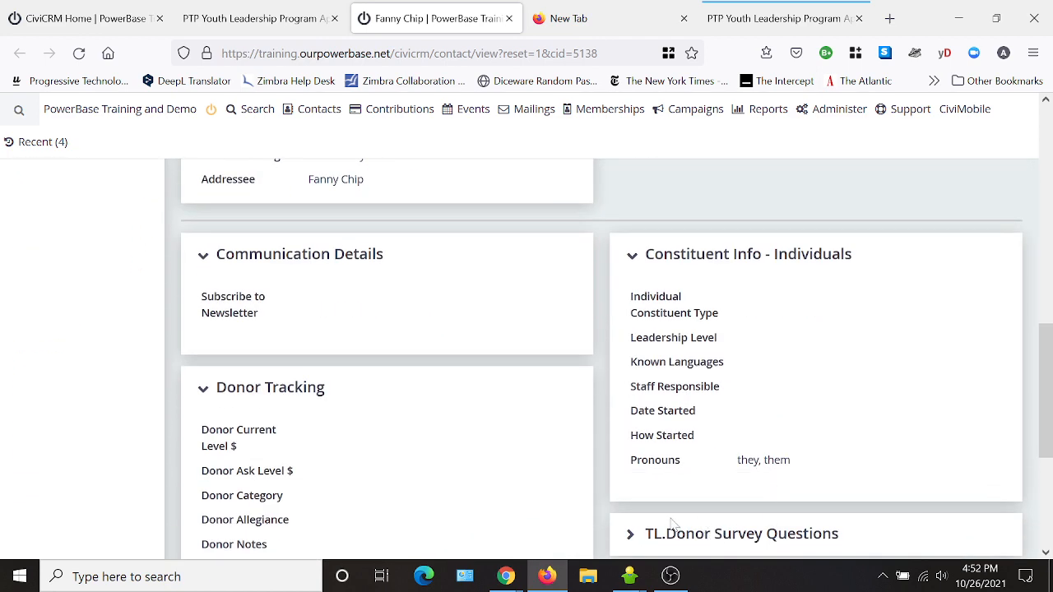
scroll(822, 445, "up", 10)
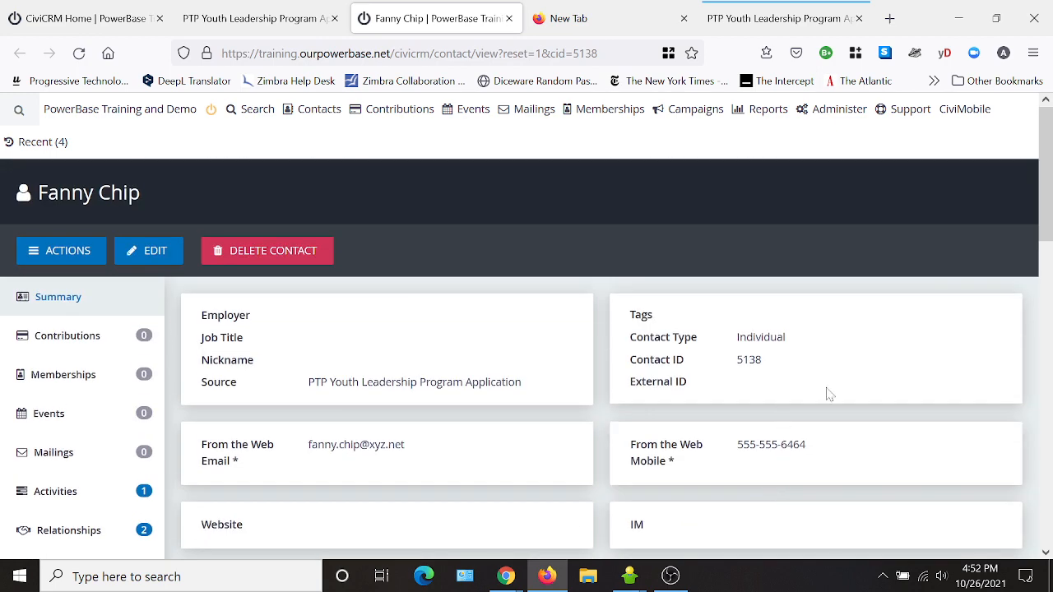
scroll(665, 507, "down", 1)
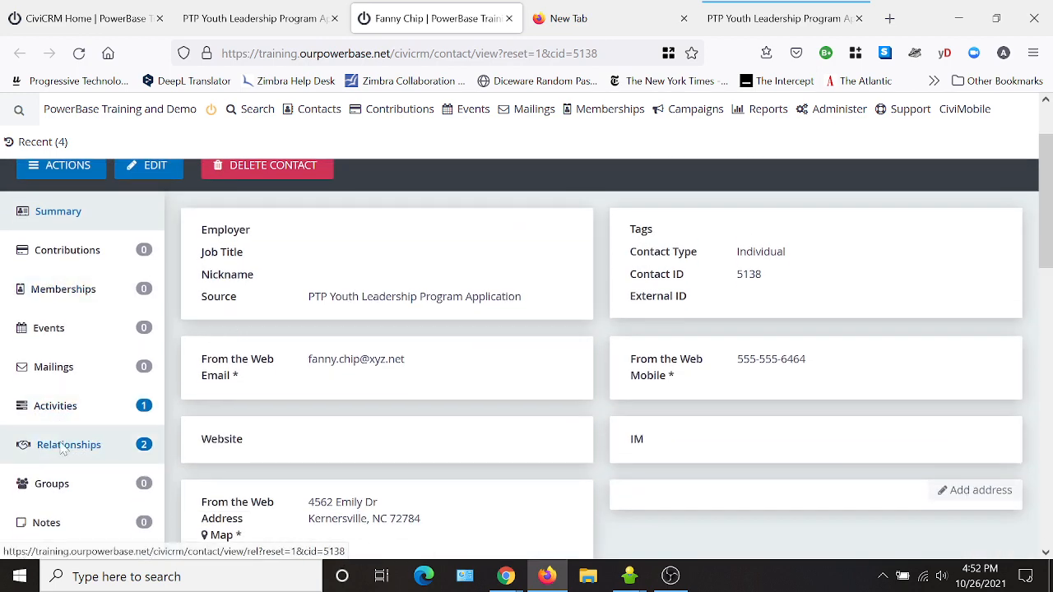
scroll(69, 392, "down", 1)
- Show the applicant's Relationships and open the parent's contact record in a new tab
left_click(73, 365)
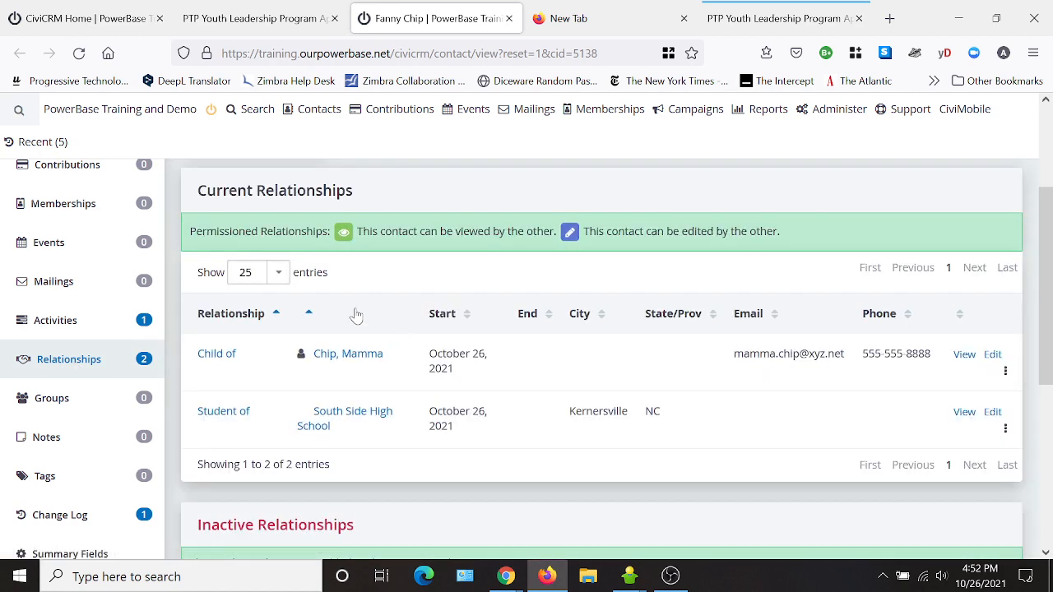
right_click(358, 360)
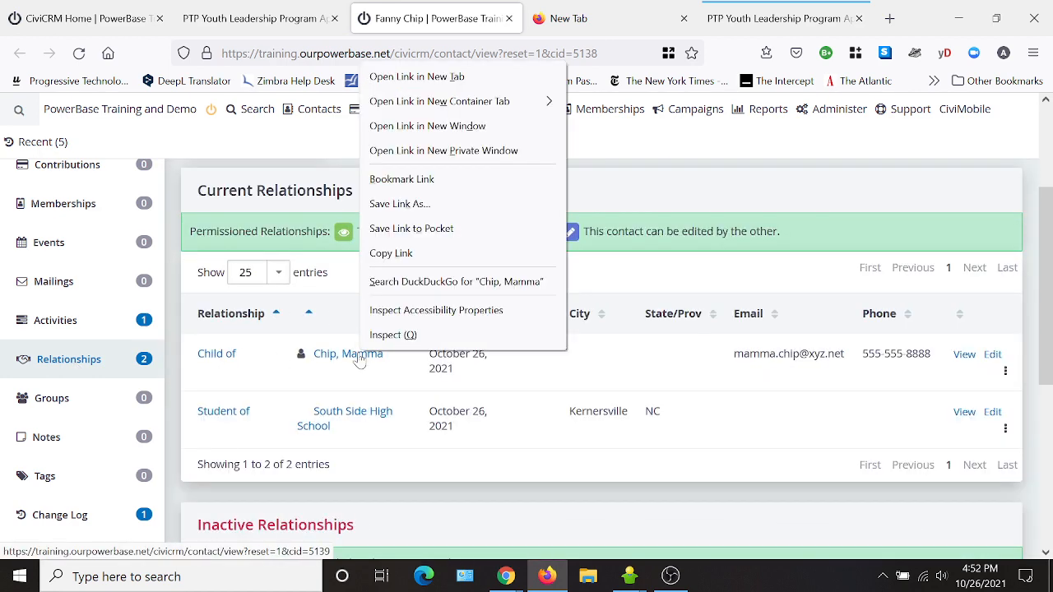
left_click(403, 73)
left_click(540, 24)
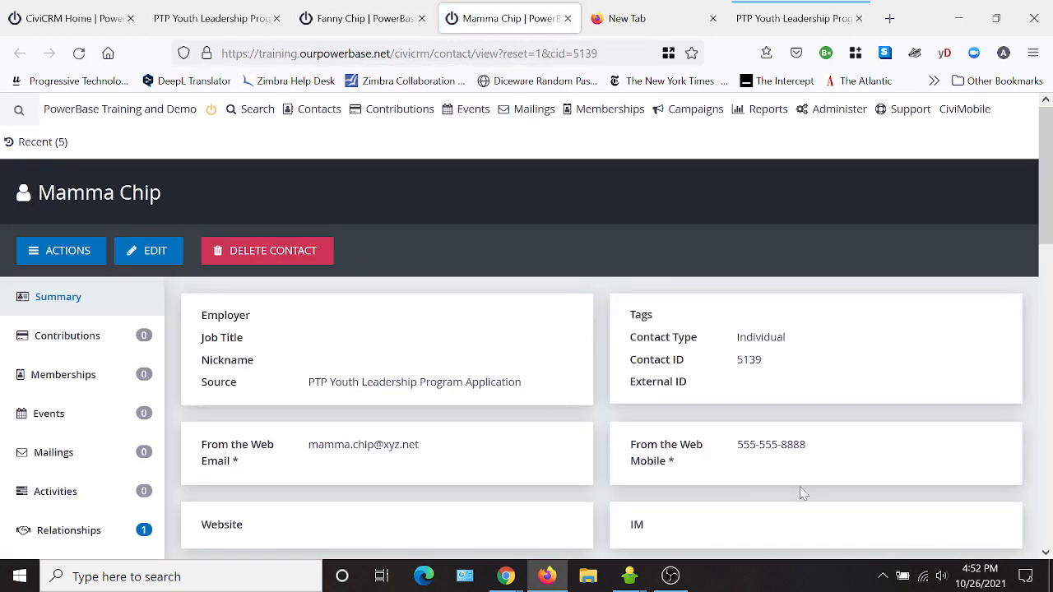
left_click(380, 24)
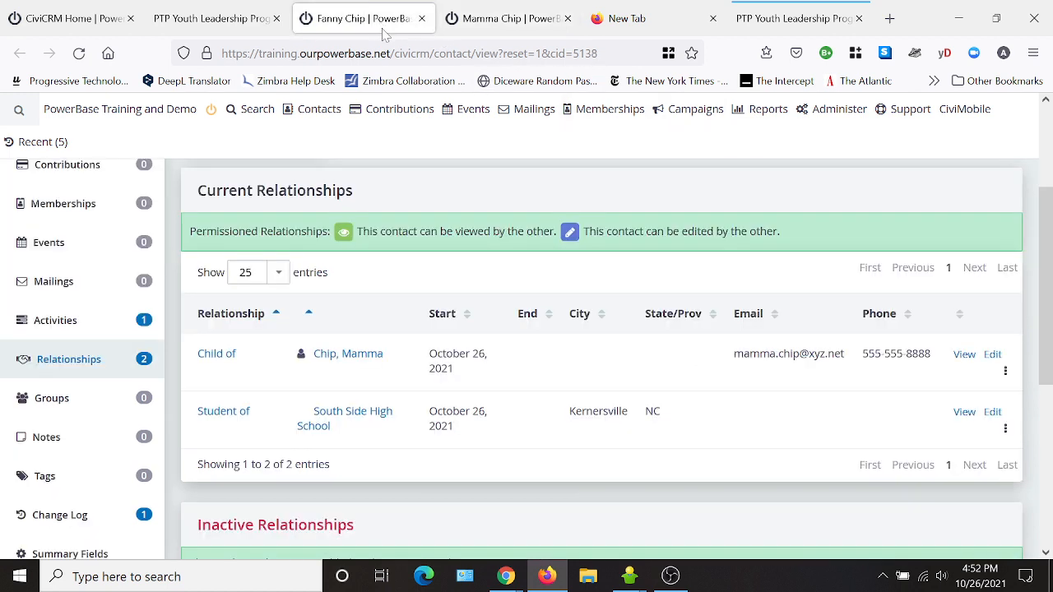
- Open South Side High School's record in a new tab and expand its School Info
right_click(356, 423)
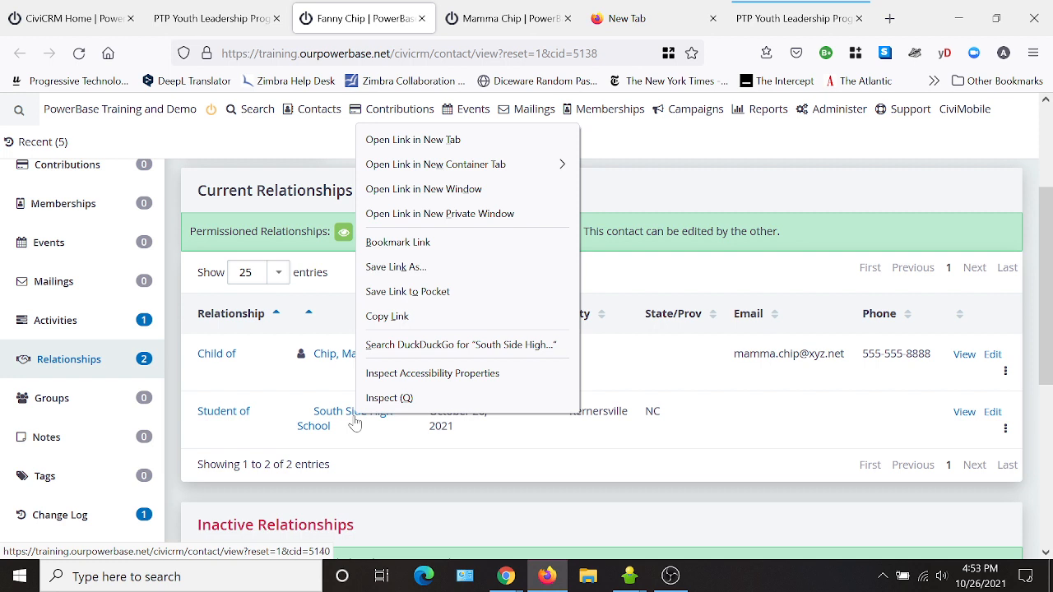
left_click(390, 140)
left_click(461, 22)
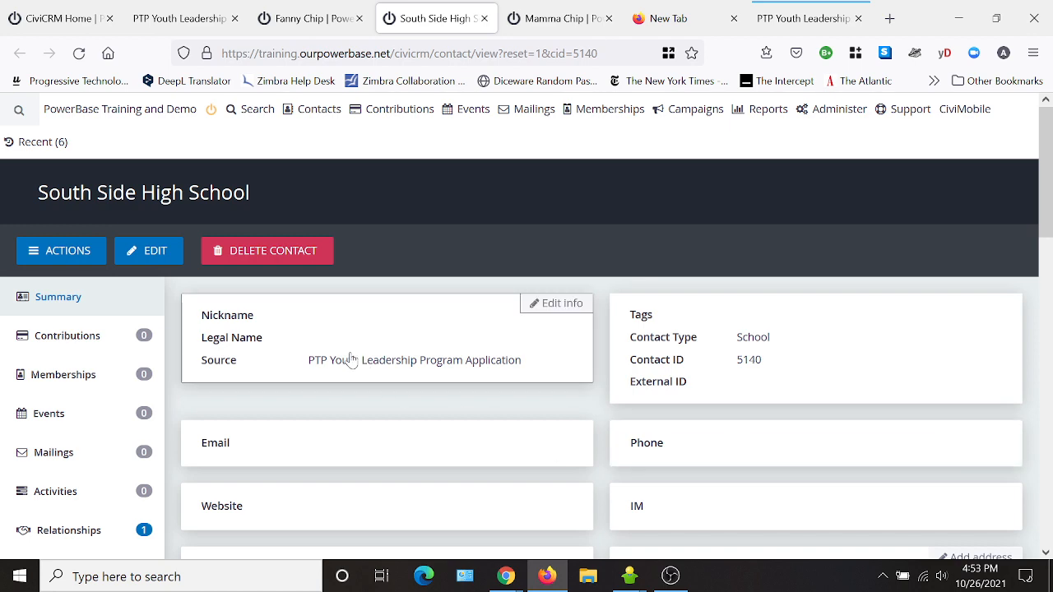
scroll(472, 395, "down", 4)
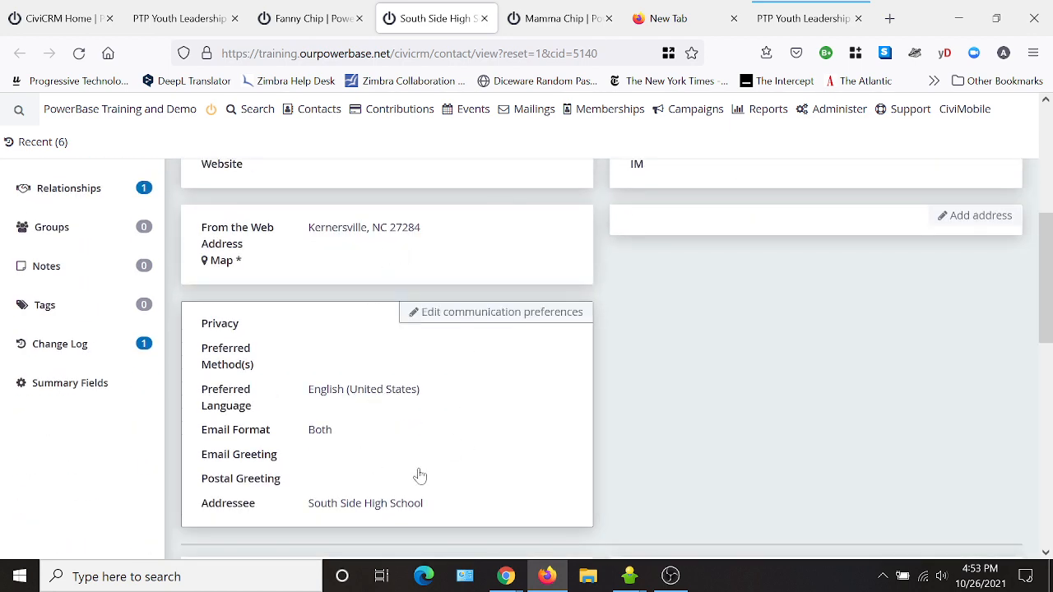
scroll(420, 472, "down", 4)
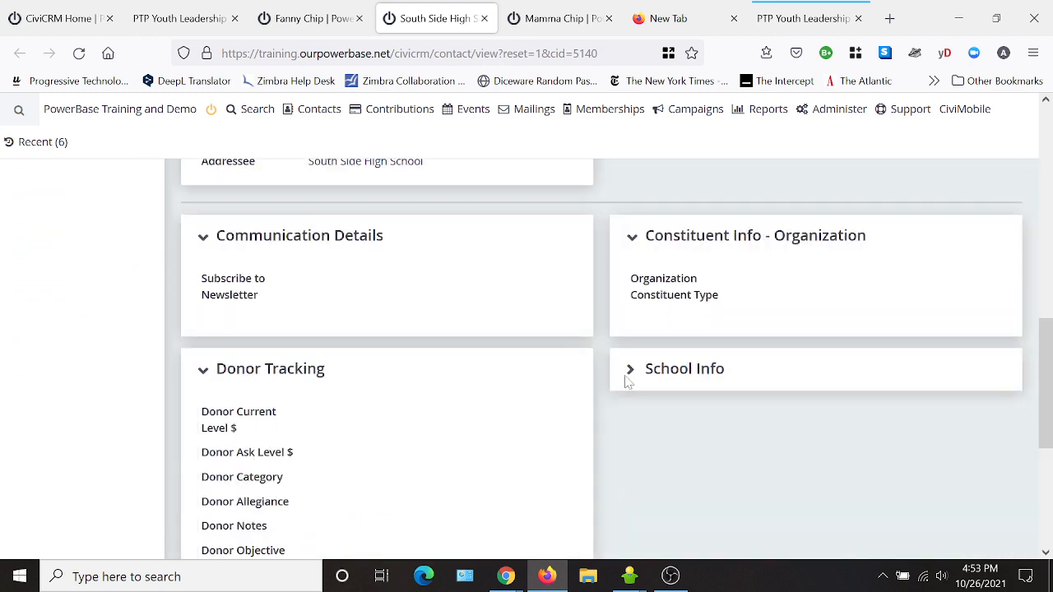
left_click(686, 371)
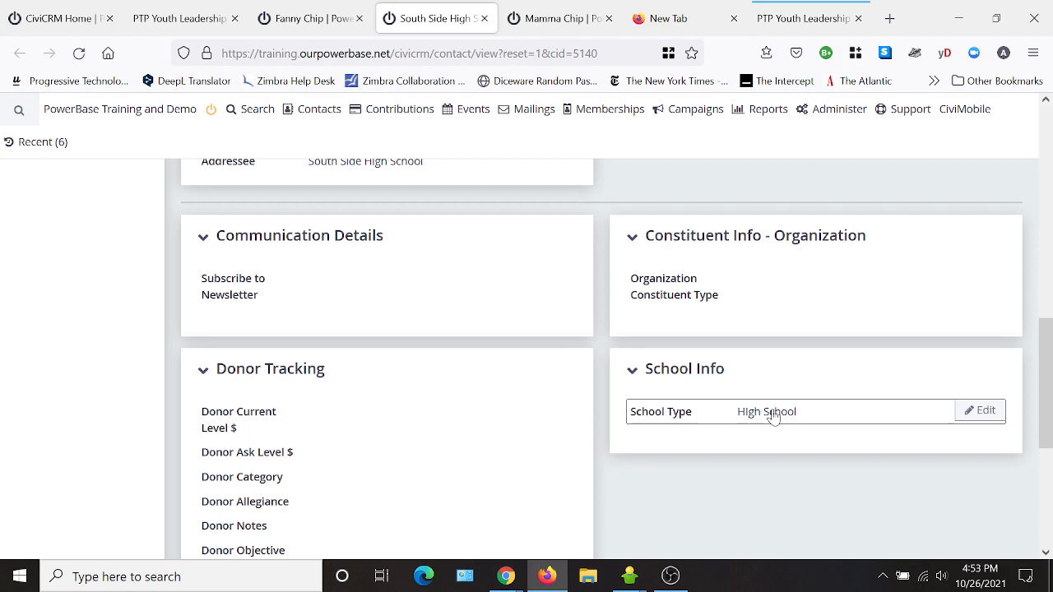
scroll(482, 469, "up", 5)
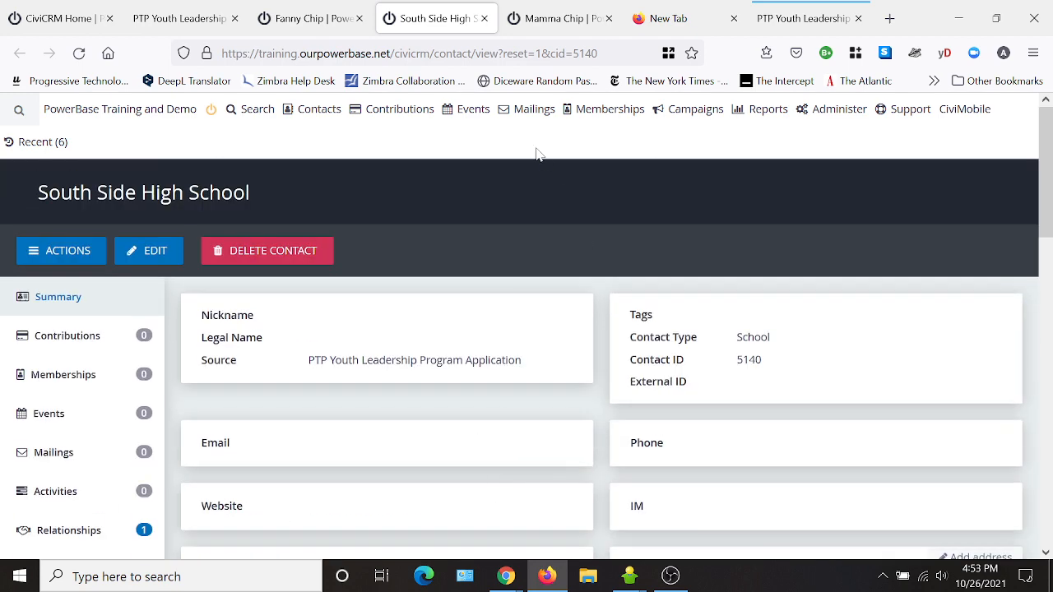
left_click(325, 23)
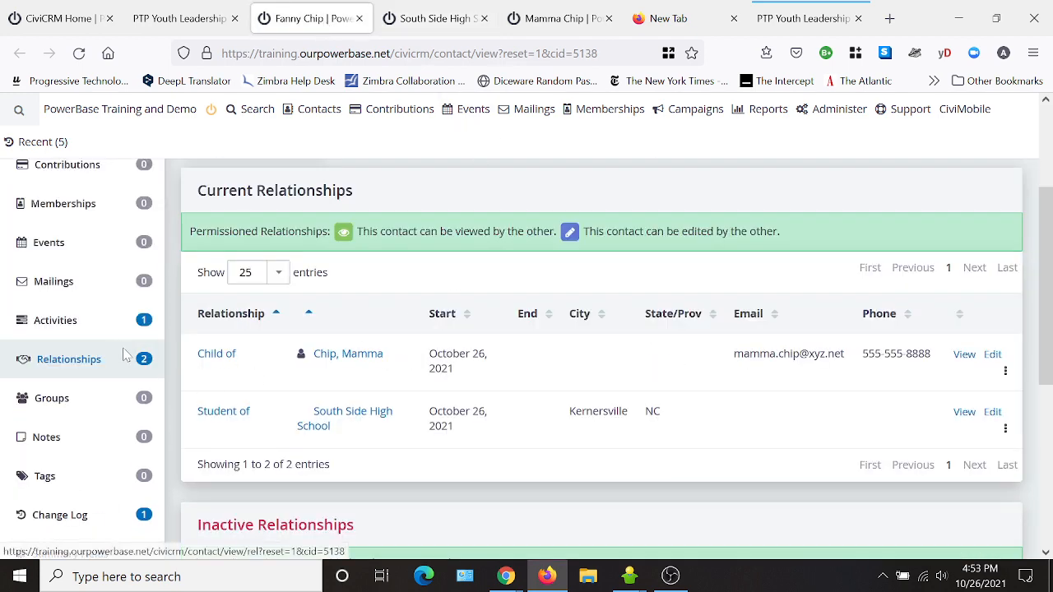
- Open the applicant's Youth Leadership Application activity from the Activities list
left_click(62, 326)
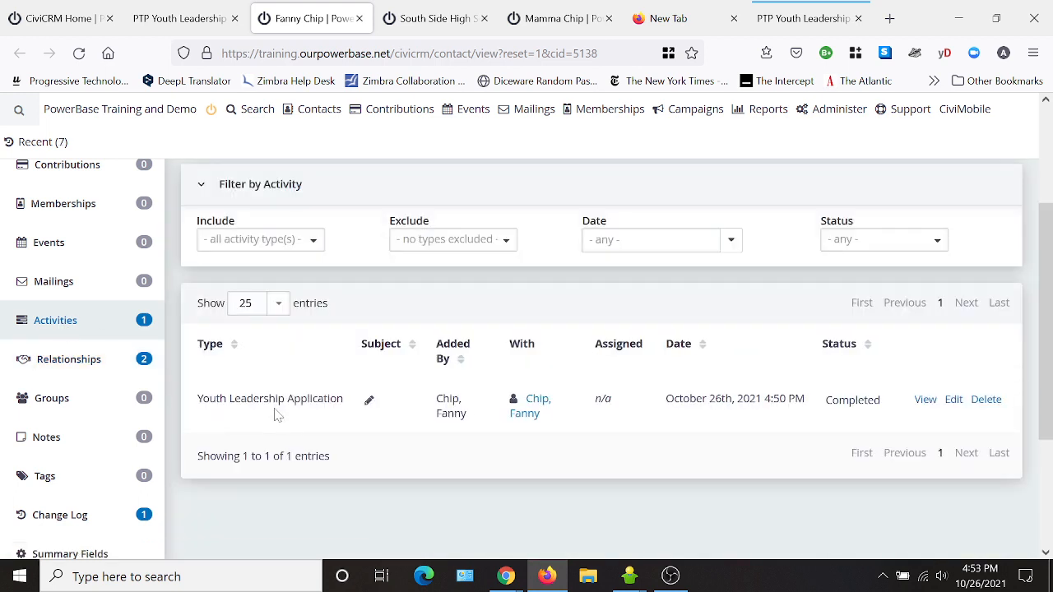
left_click(925, 402)
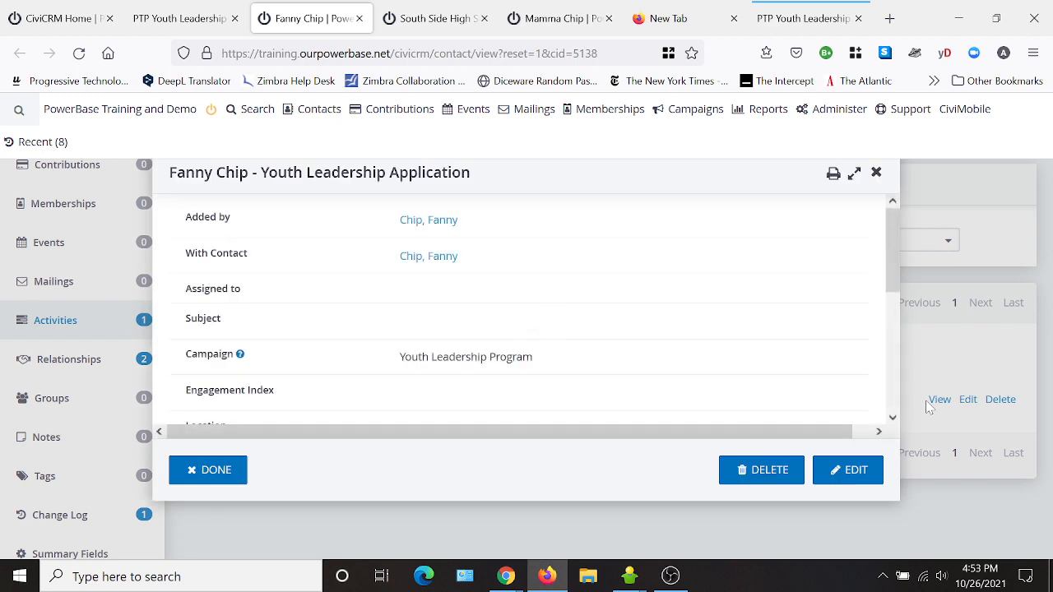
scroll(543, 258, "down", 5)
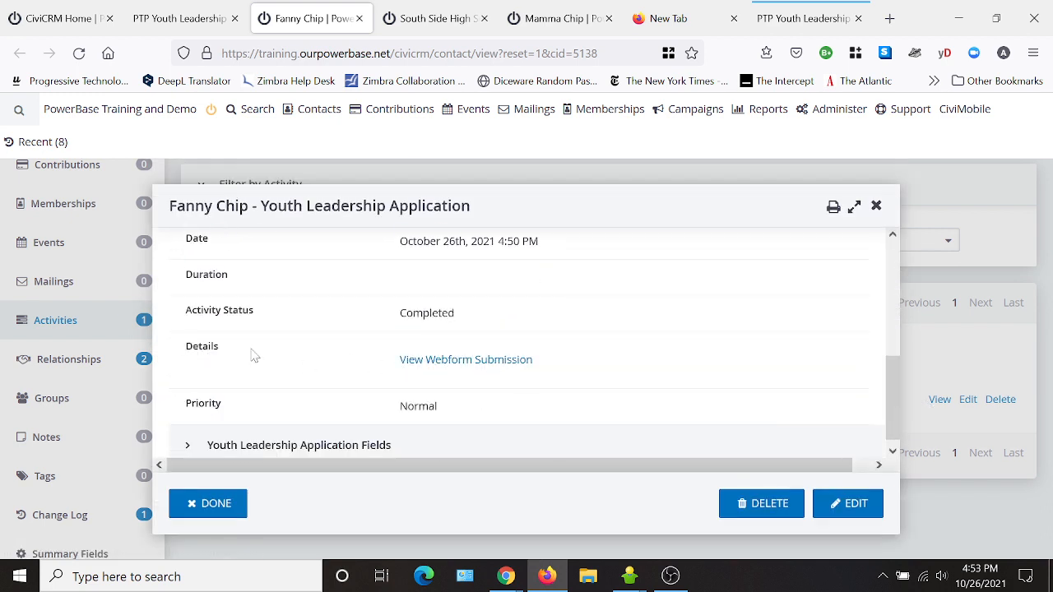
- Review Webform Submission #19 in a new tab, then close the activity details
right_click(443, 360)
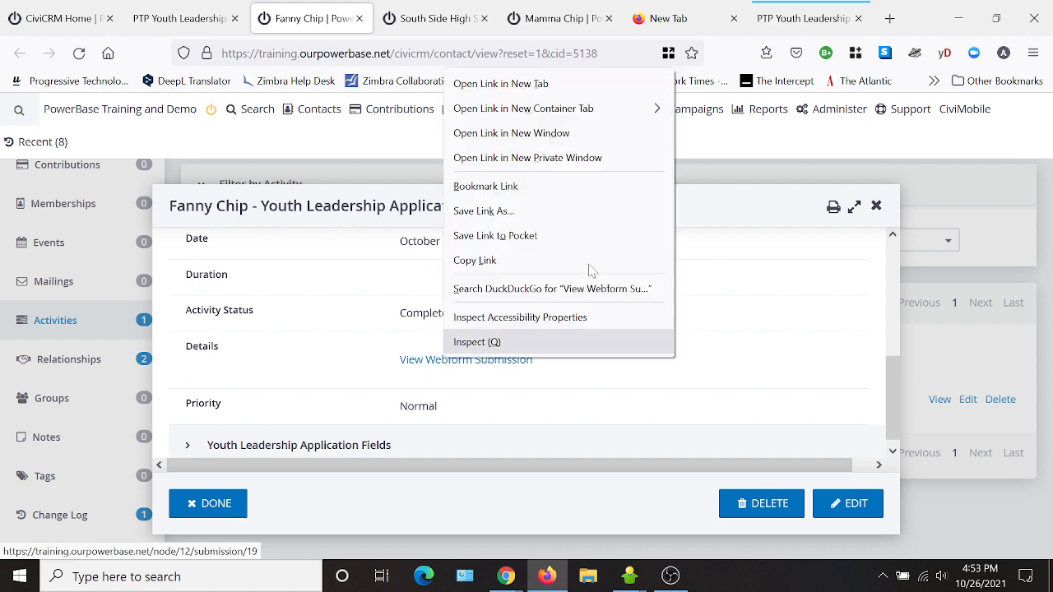
left_click(518, 91)
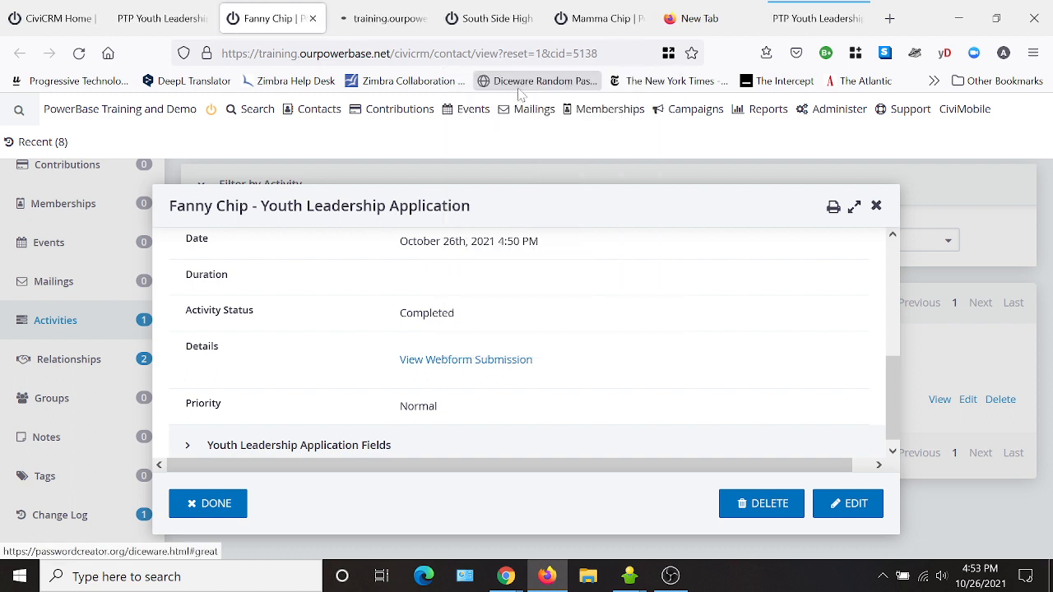
left_click(382, 26)
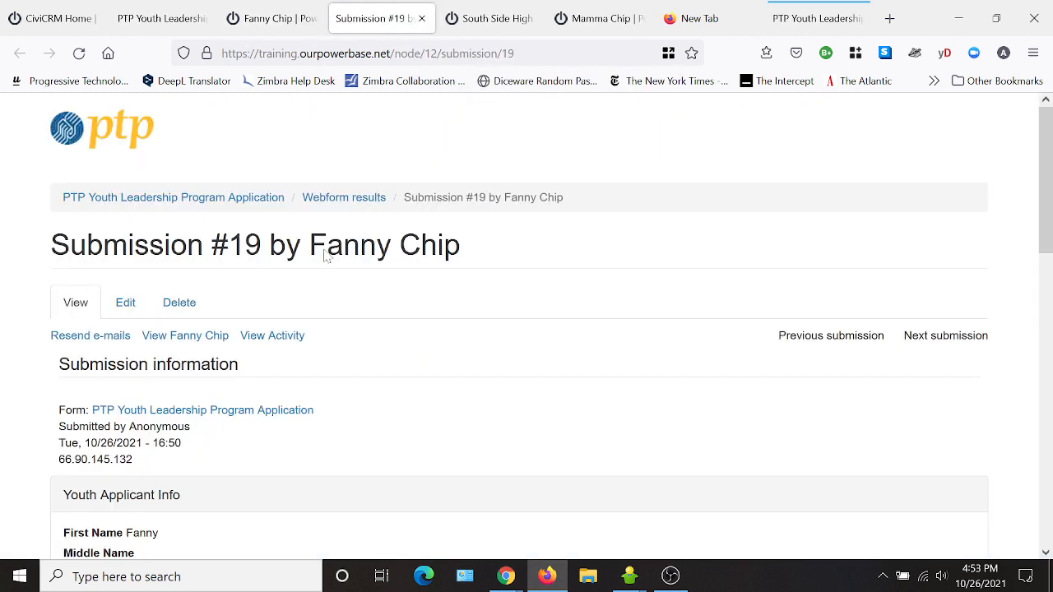
scroll(286, 491, "down", 3)
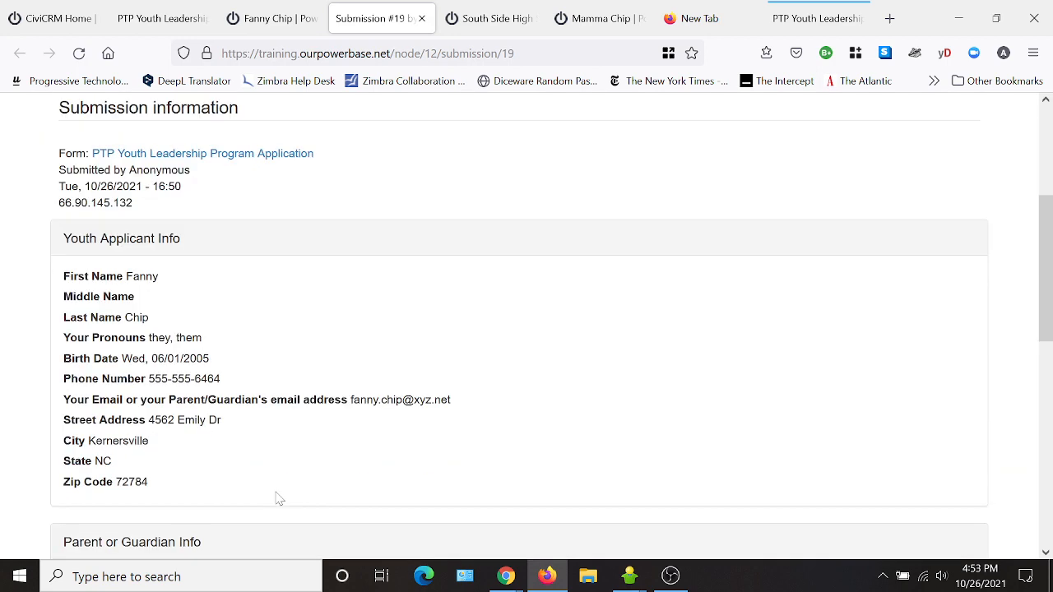
left_click(275, 18)
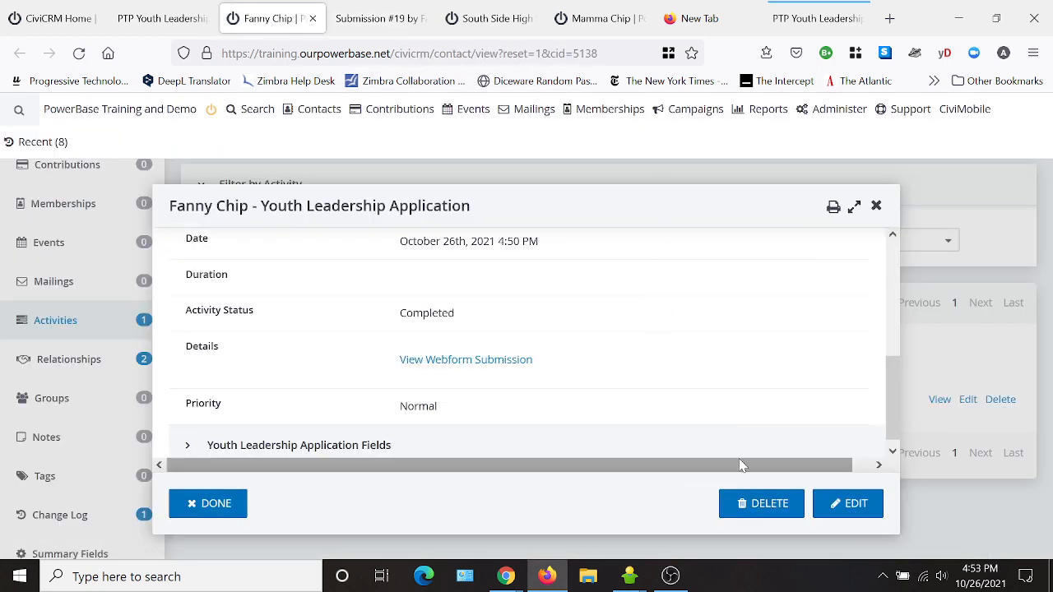
scroll(585, 427, "down", 1)
scroll(699, 350, "down", 2)
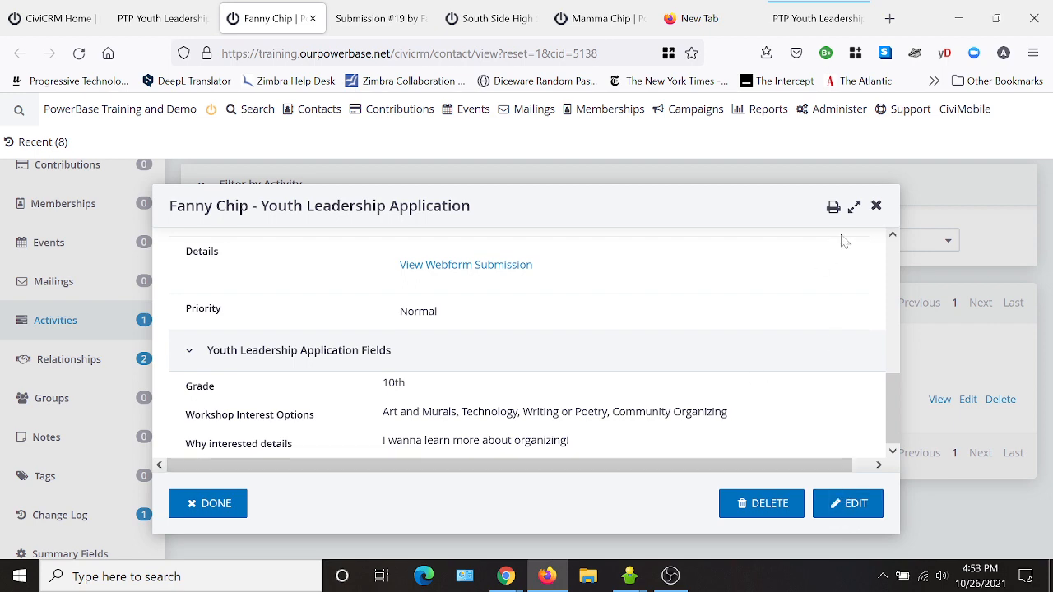
left_click(877, 207)
scroll(825, 252, "up", 3)
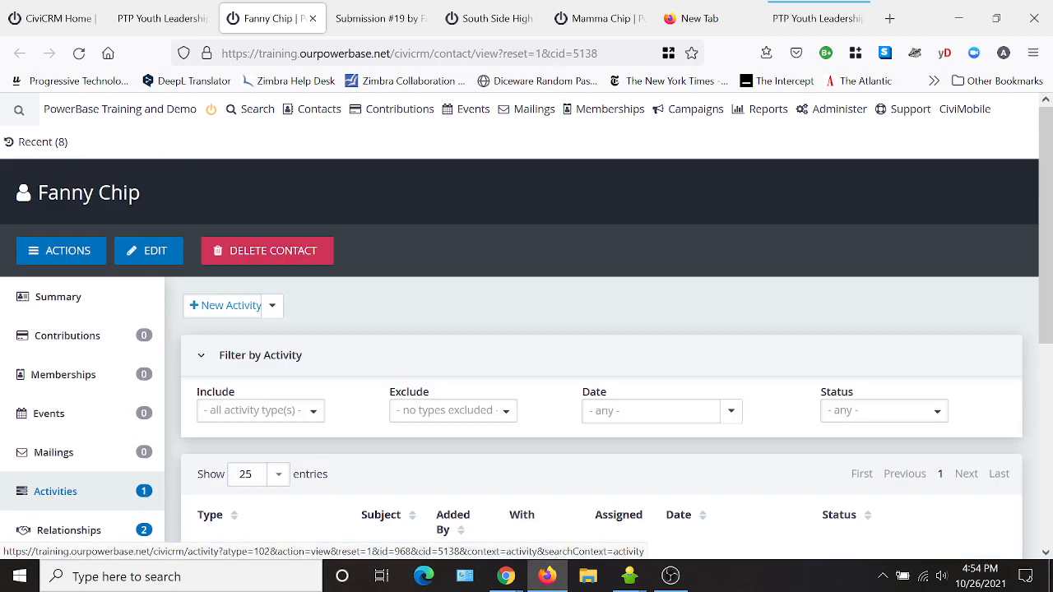